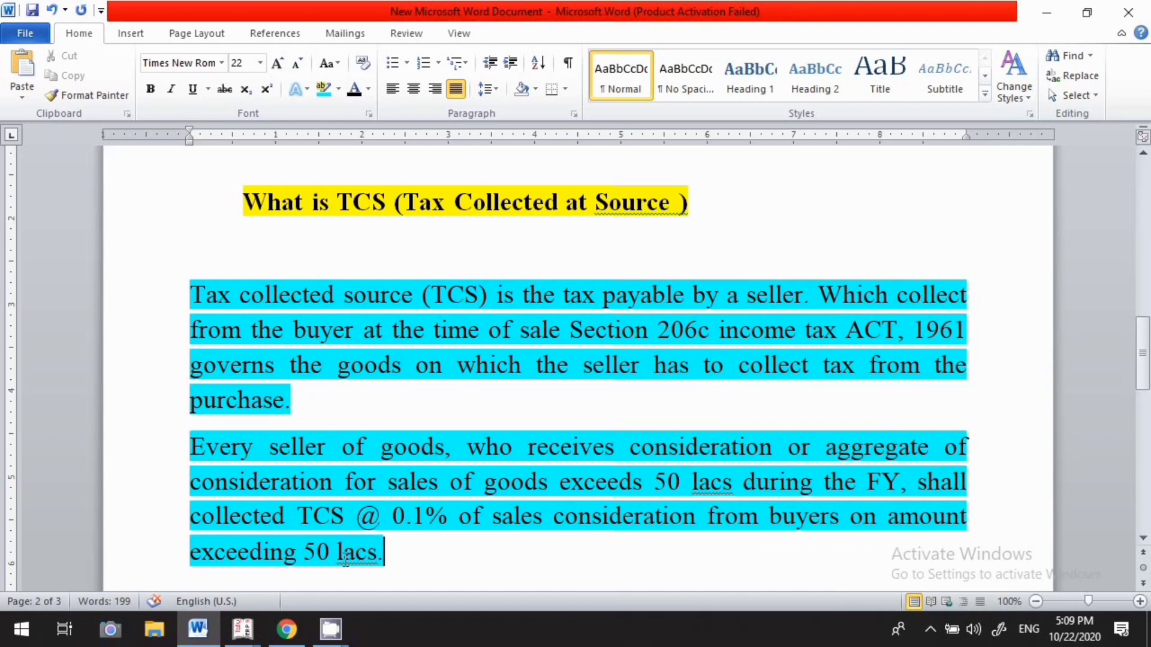
scroll(791, 538, down, 10)
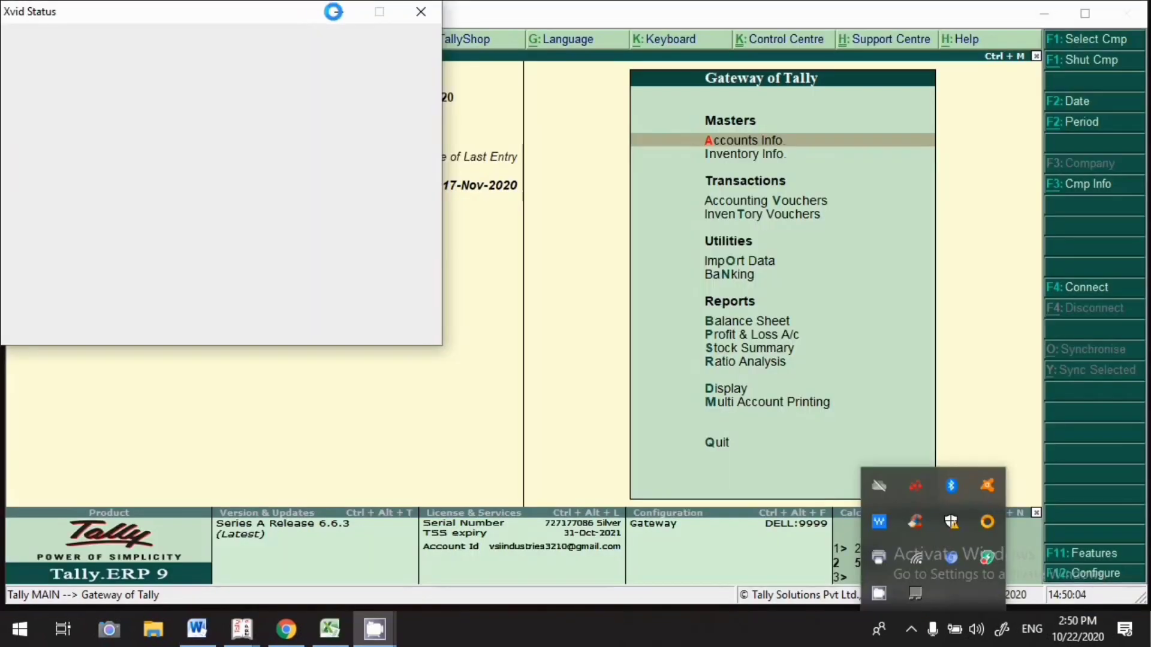
click(336, 12)
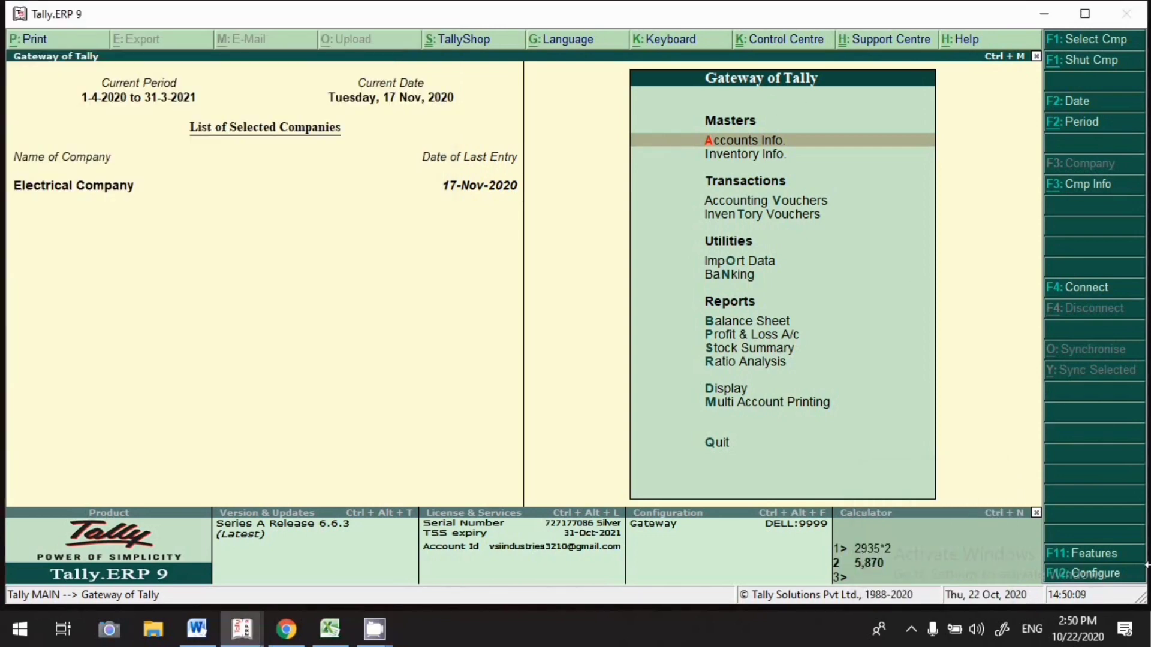
Step: Open the company's Statutory & Taxation features and set Set/alter TCS details to Yes, with Tax Collected at Source enabled
click(1107, 558)
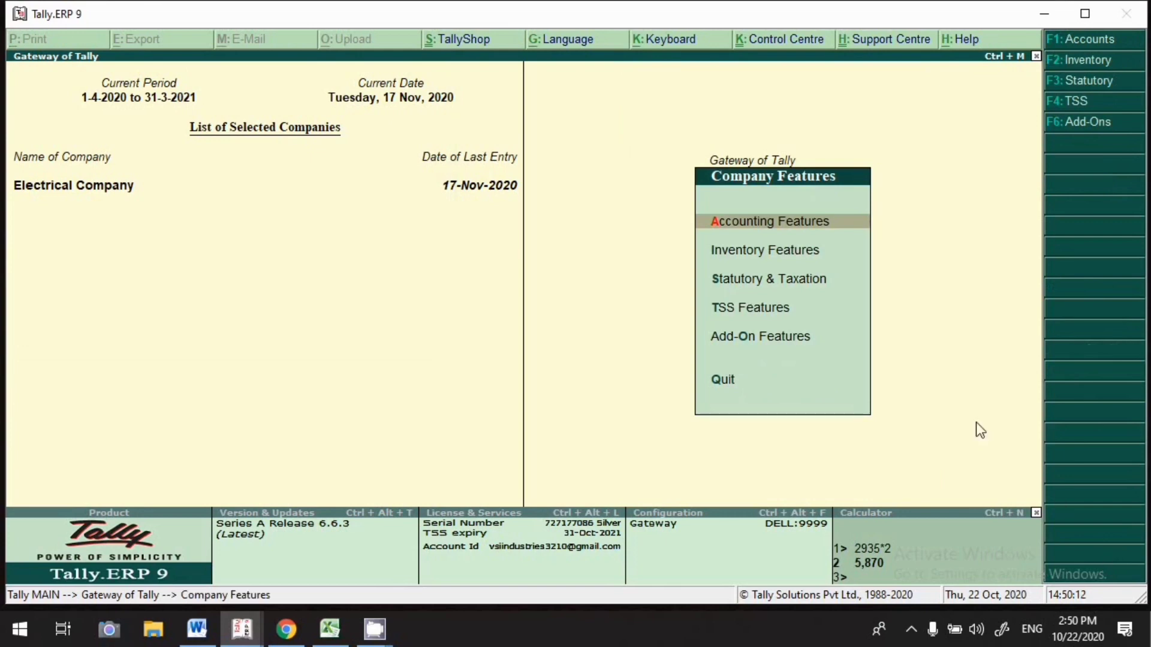
click(795, 292)
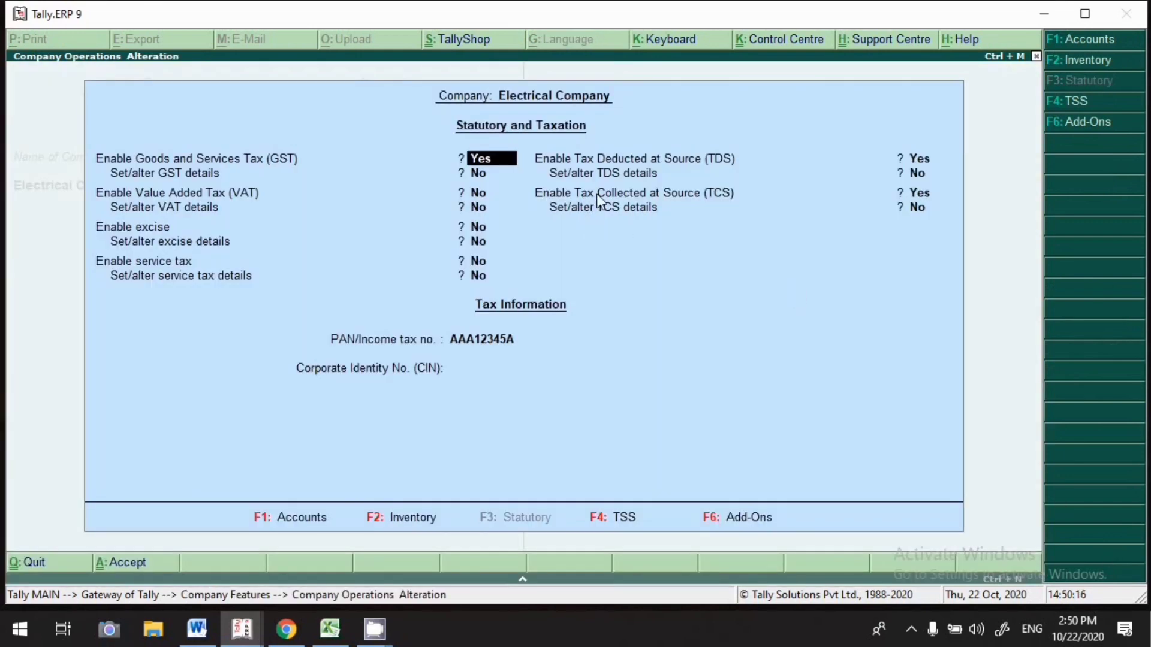
click(687, 193)
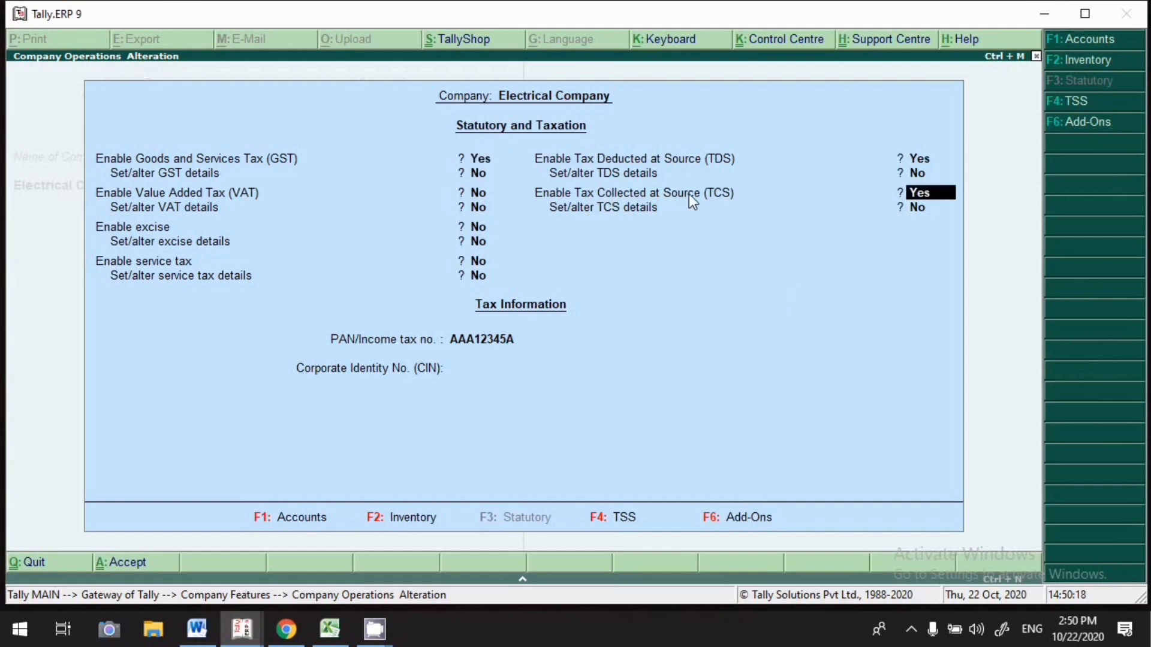
key(Return)
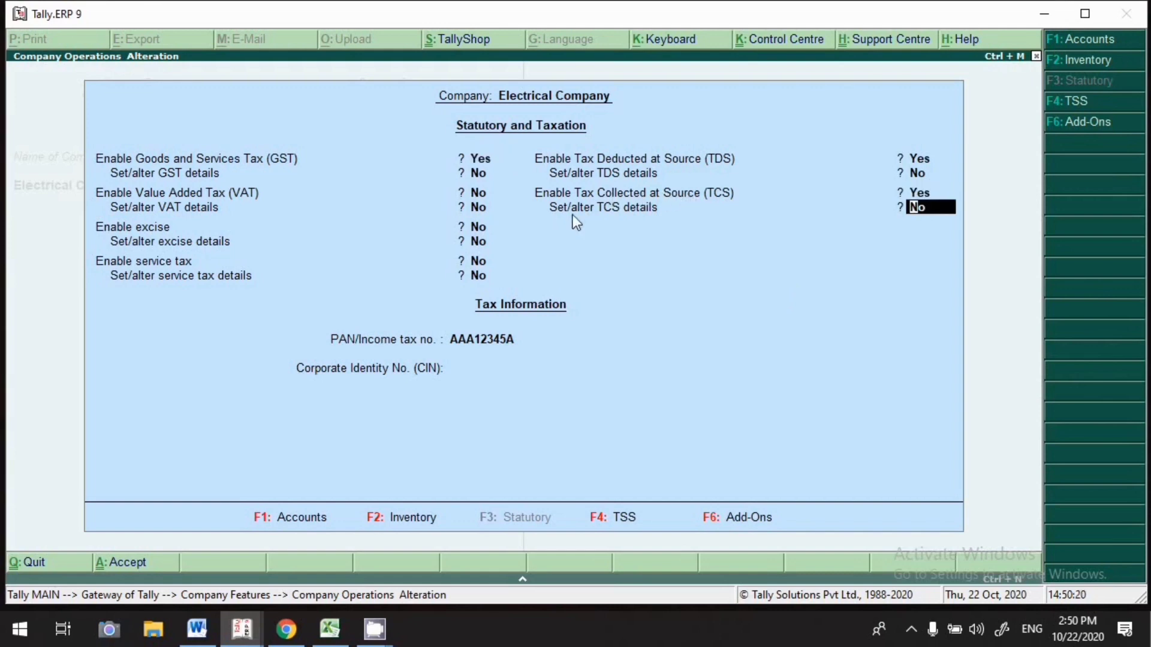
text(y)
key(Return)
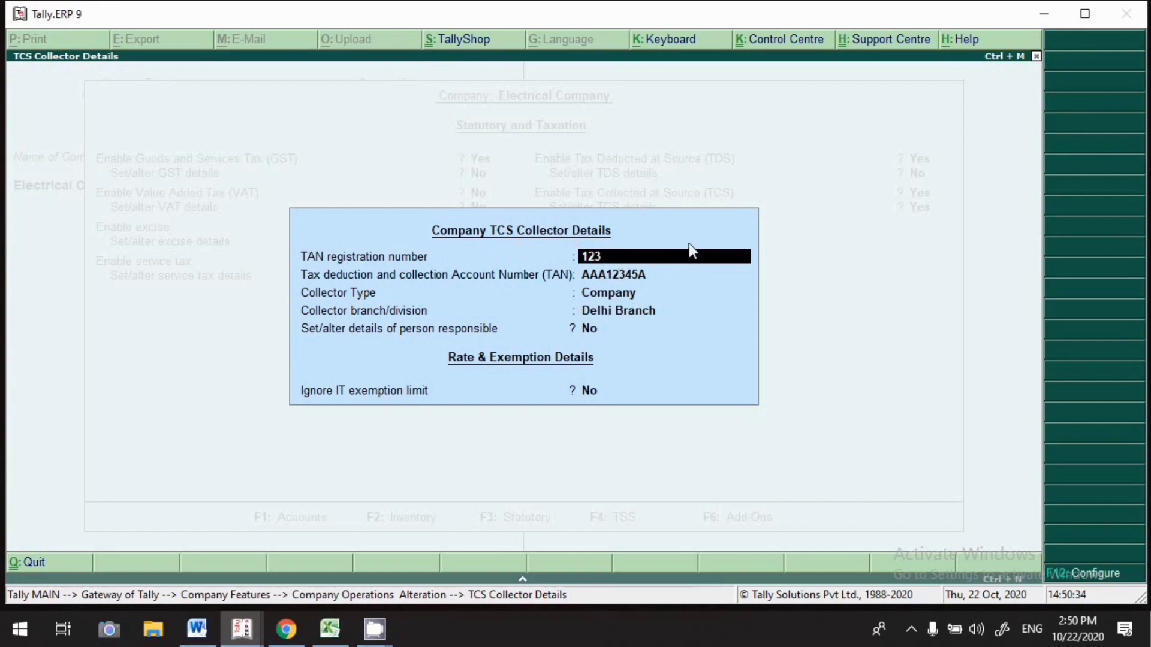
Step: Keep the existing TAN details, collector type Company and branch Delhi Branch, then accept the statutory features and return to the Gateway of Tally
key(Return)
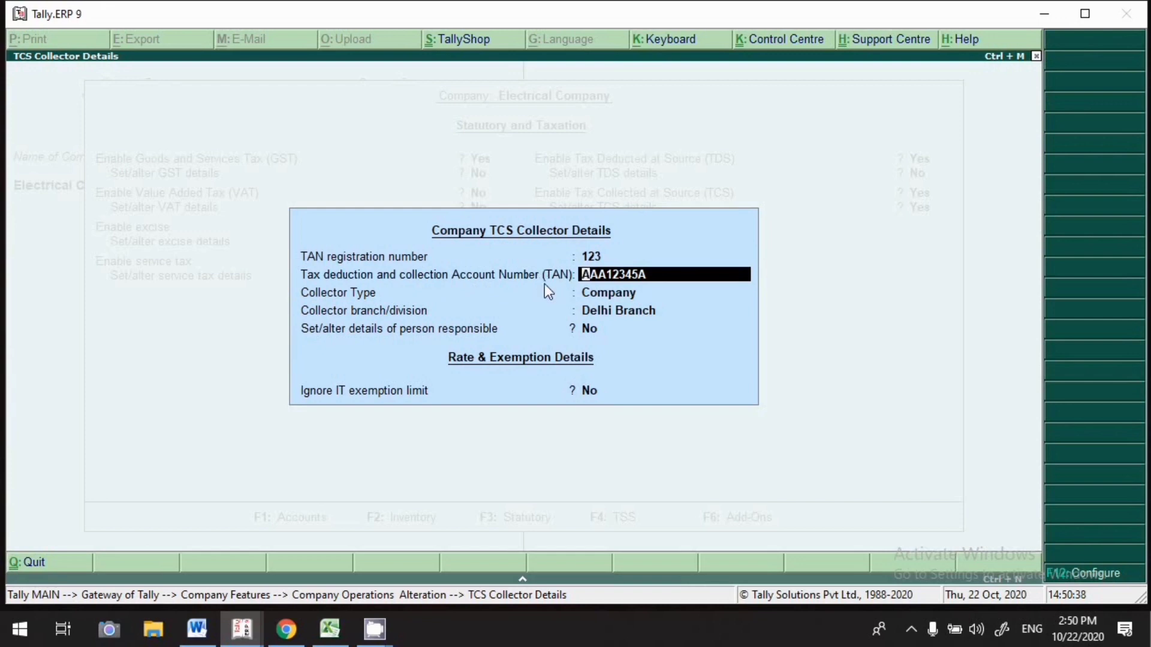
key(Return)
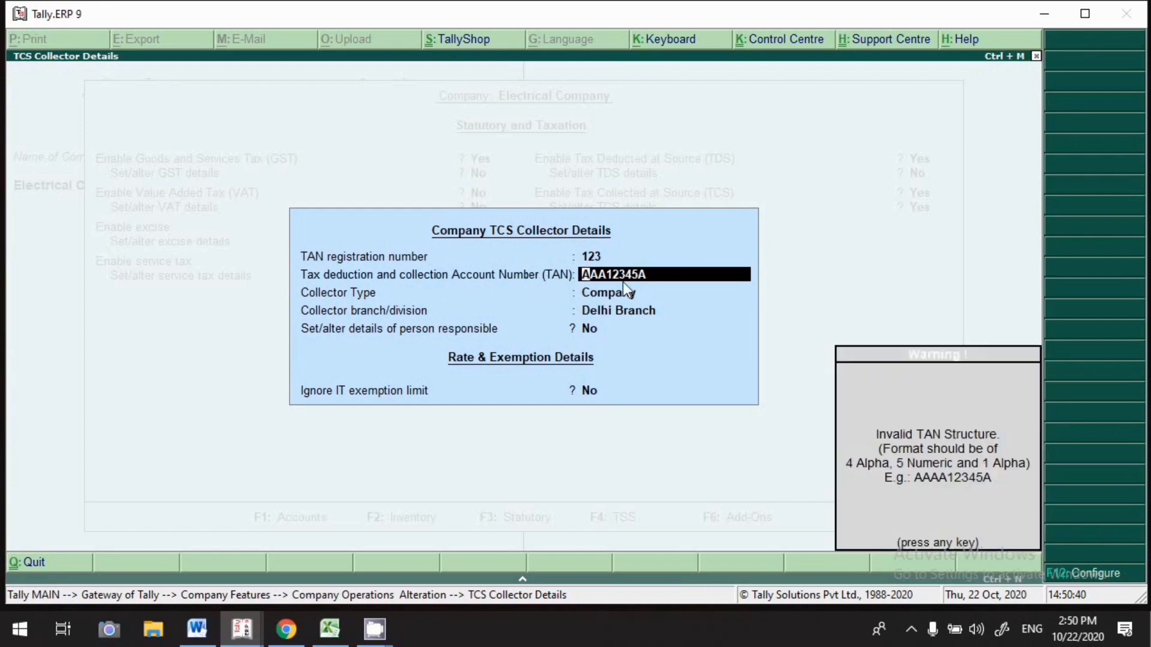
key(Return)
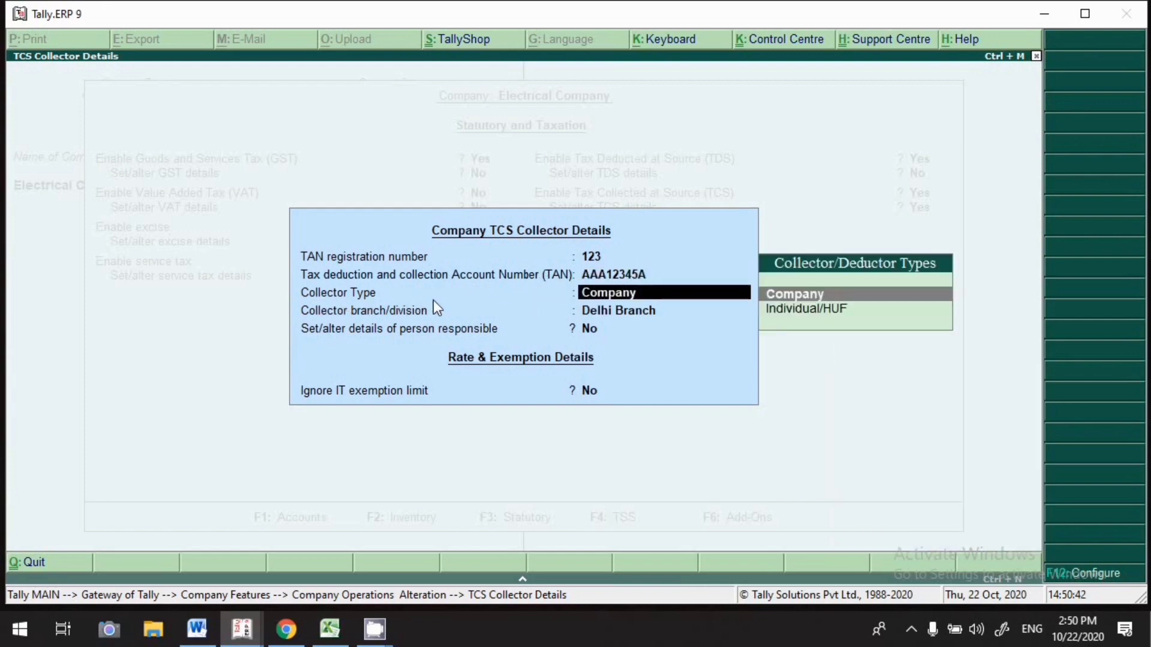
key(Return)
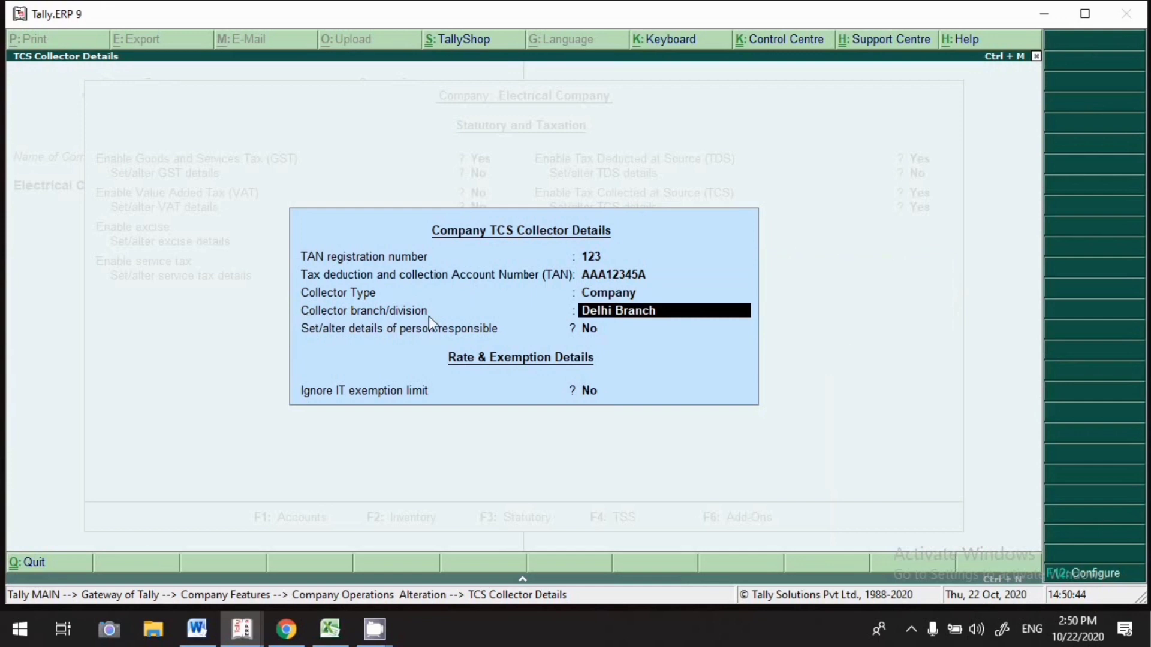
key(Return)
key(Return)
key(Return)
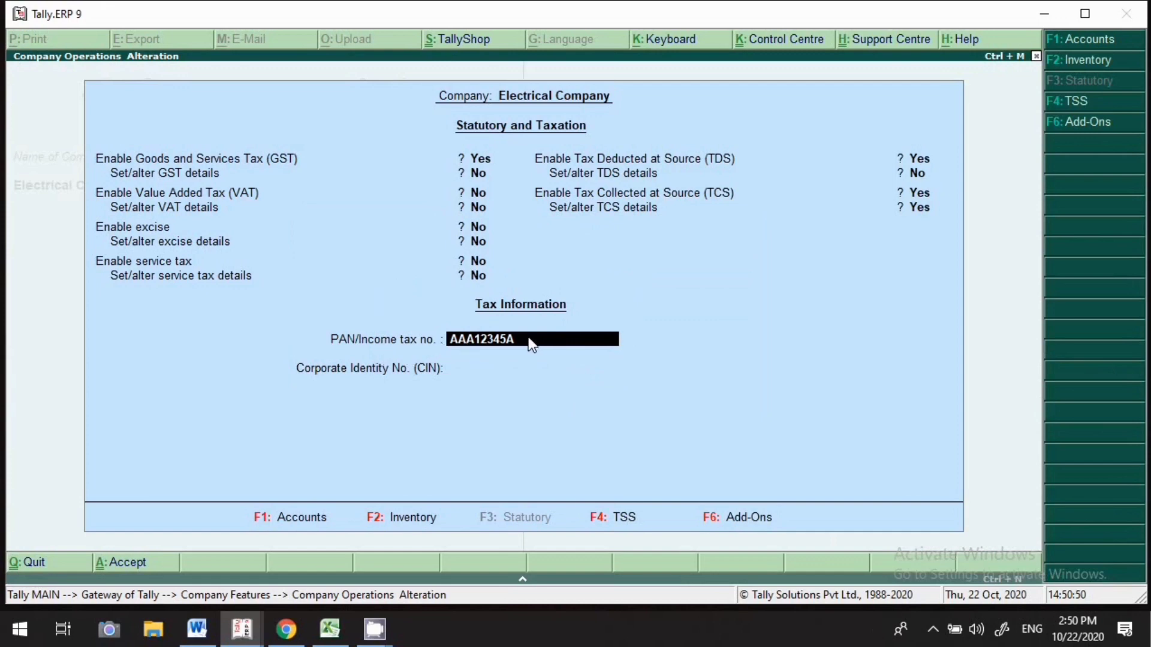
key(Return)
key(Return)
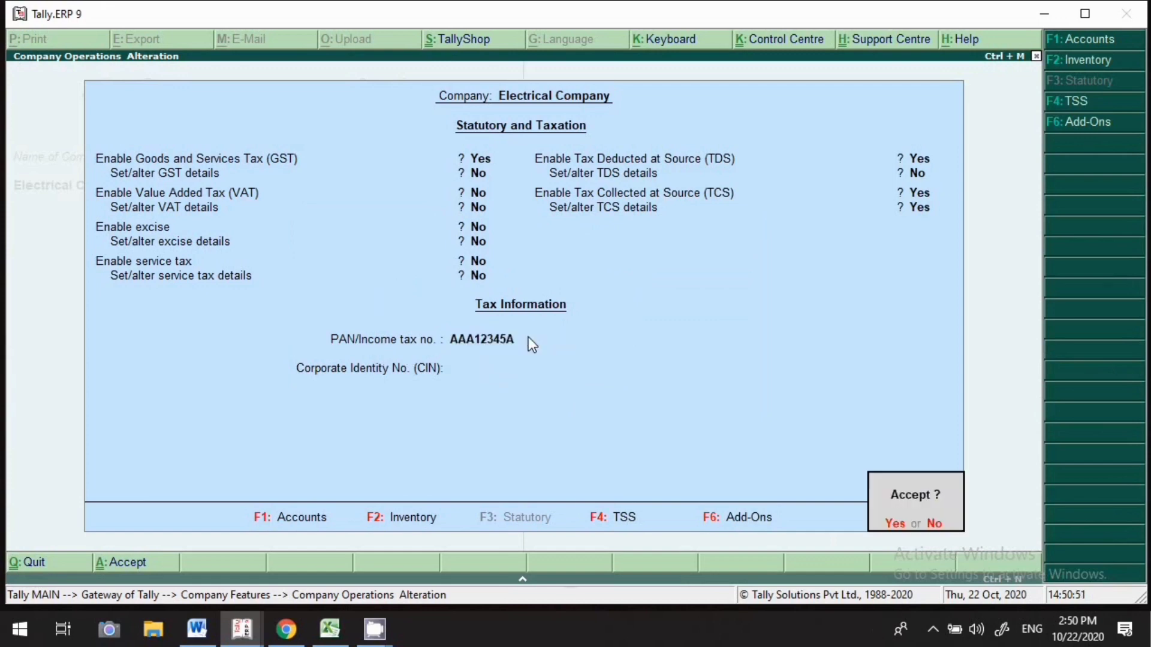
key(Return)
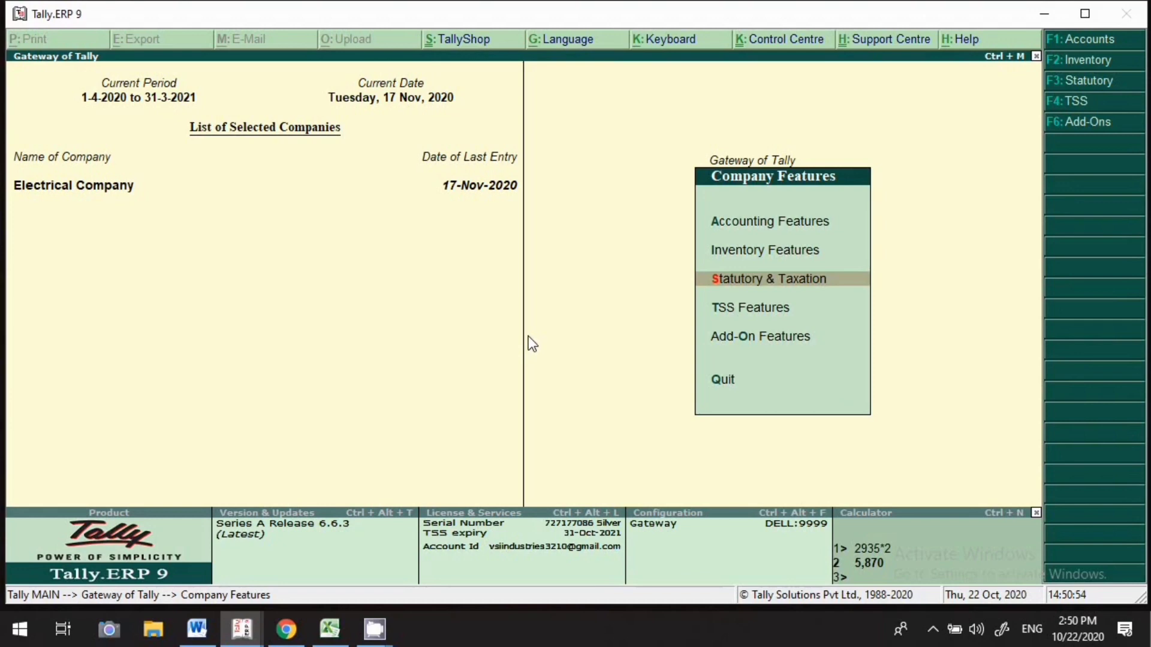
key(Escape)
Step: Open the TCS nature of goods Sales of Any Goods for alteration from the accounts' statutory information
key(Return)
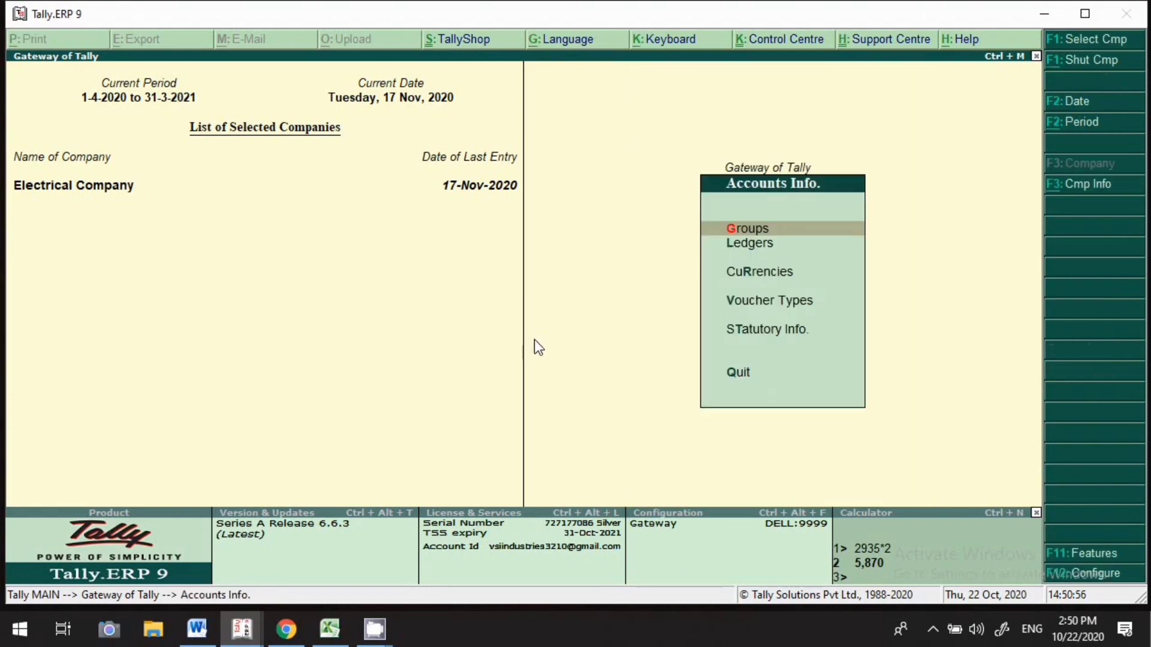
click(771, 337)
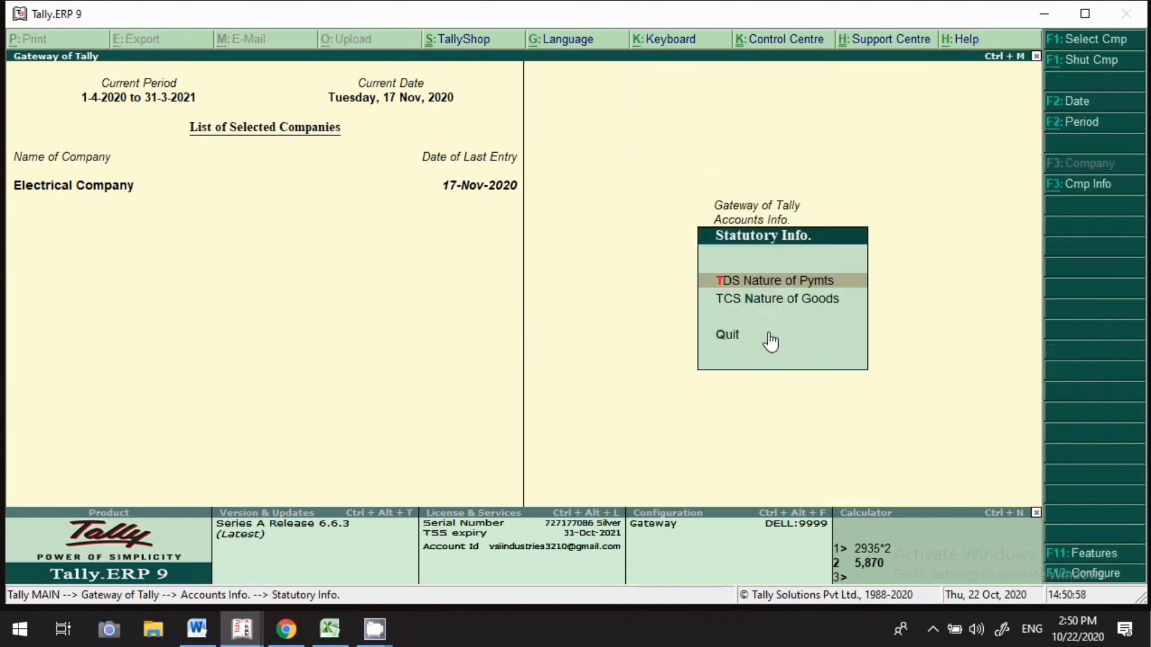
click(799, 307)
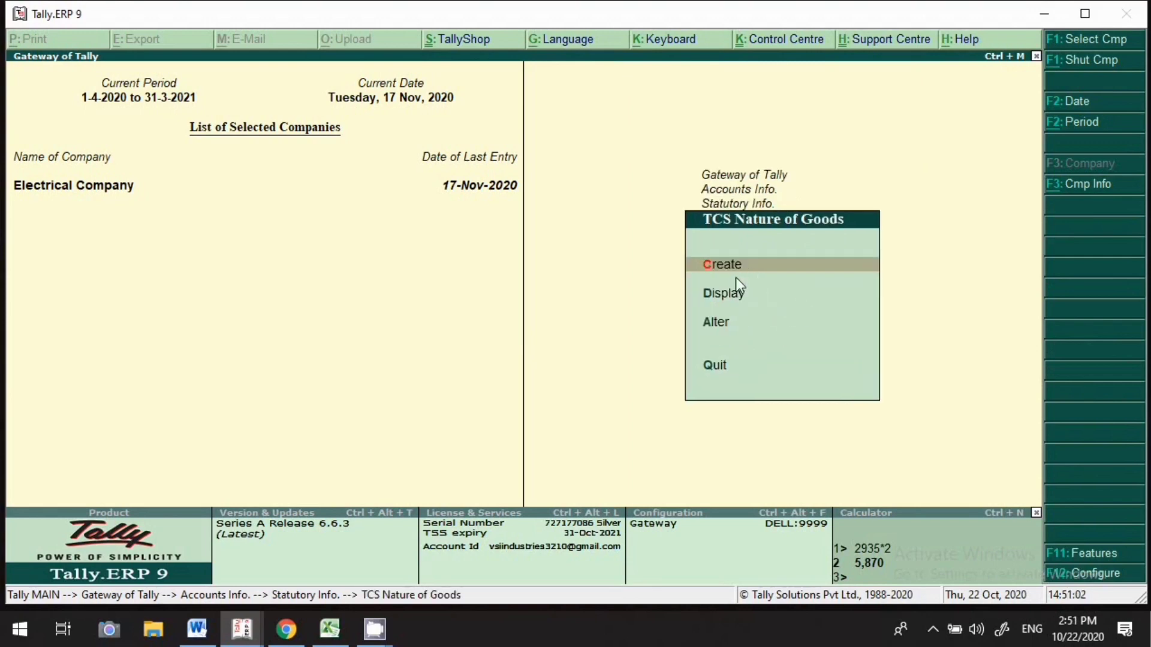
click(709, 325)
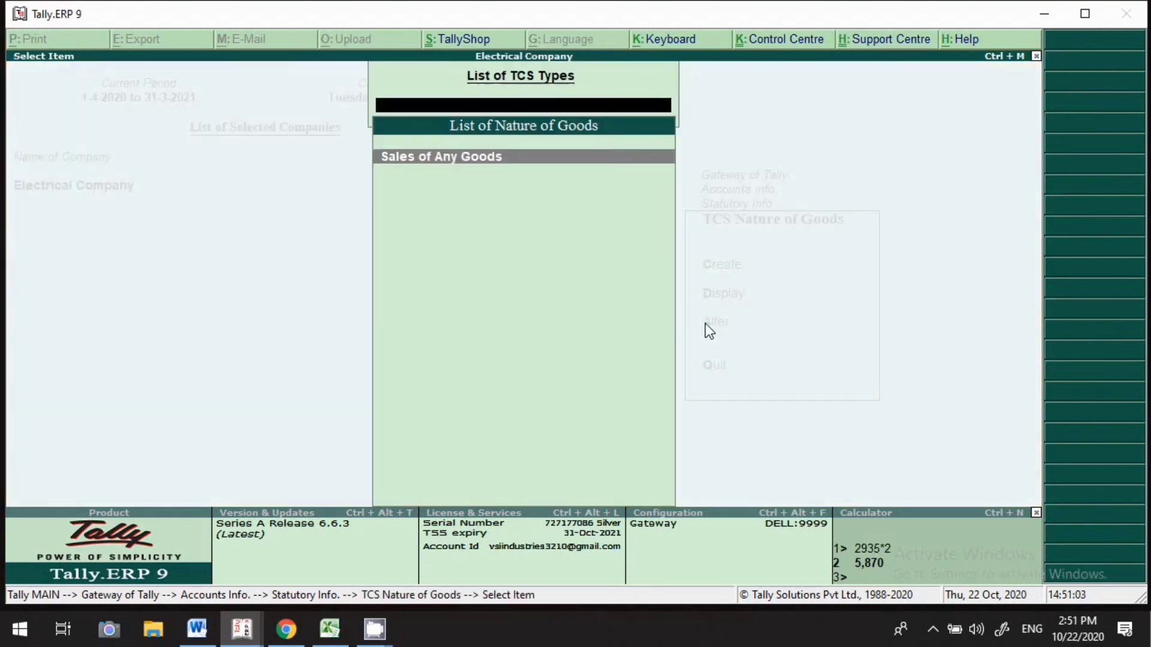
key(Return)
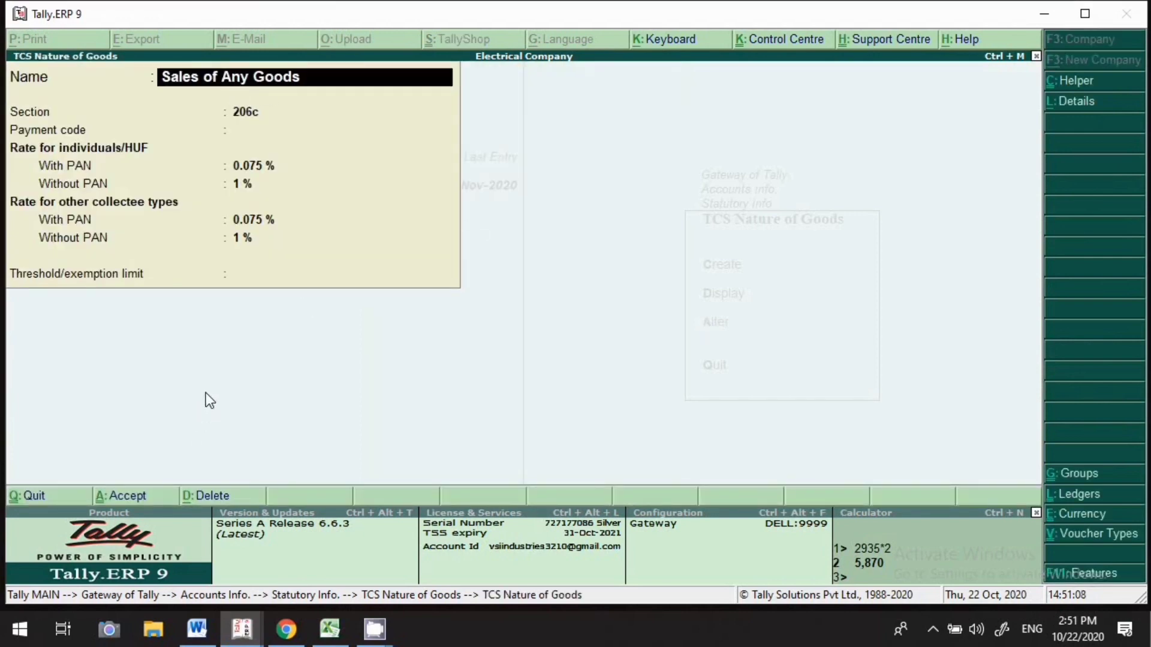
Step: View the list of predefined natures of goods for the name, then abandon the change to the record
key(BackSpace)
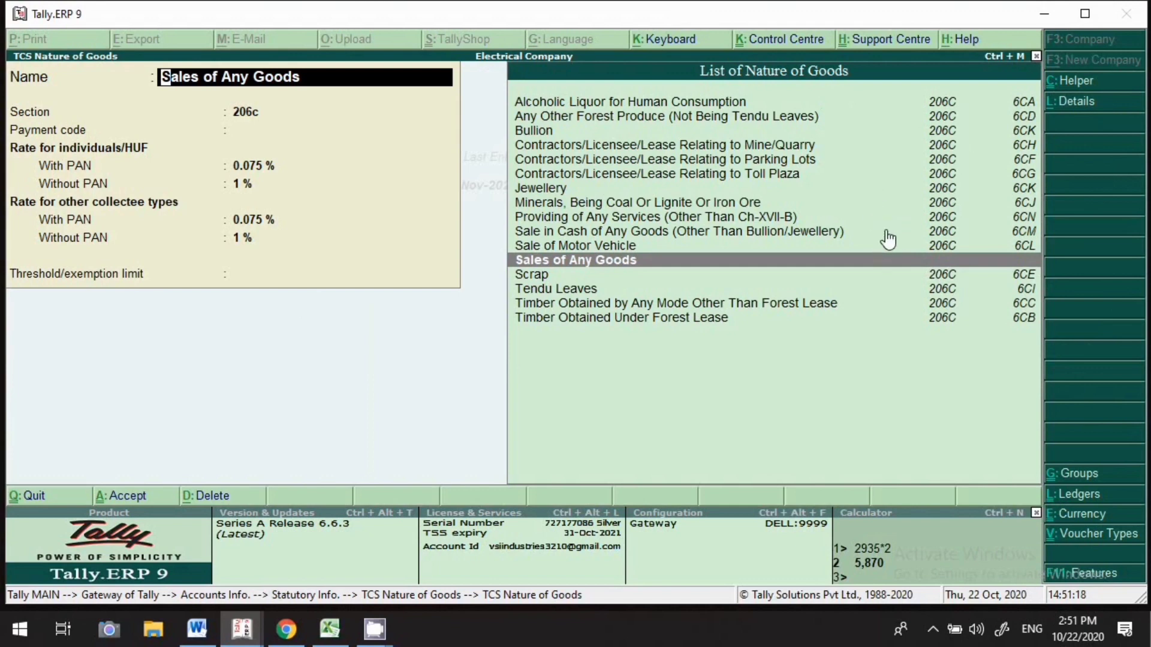
key(BackSpace)
key(Escape)
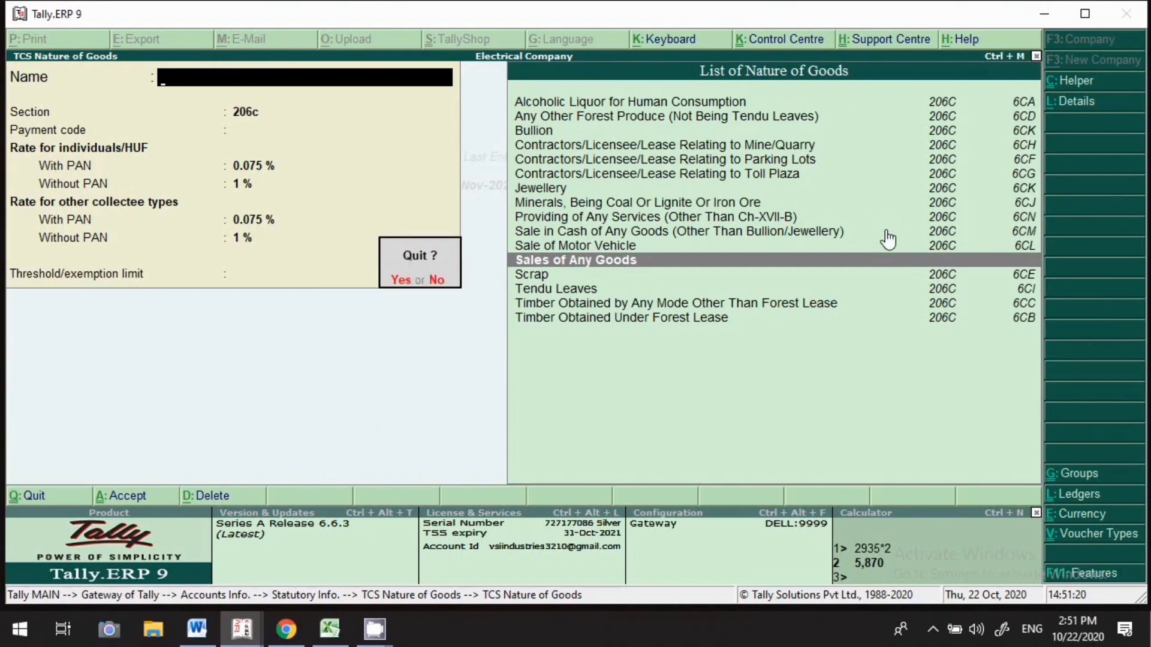
key(y)
key(Escape)
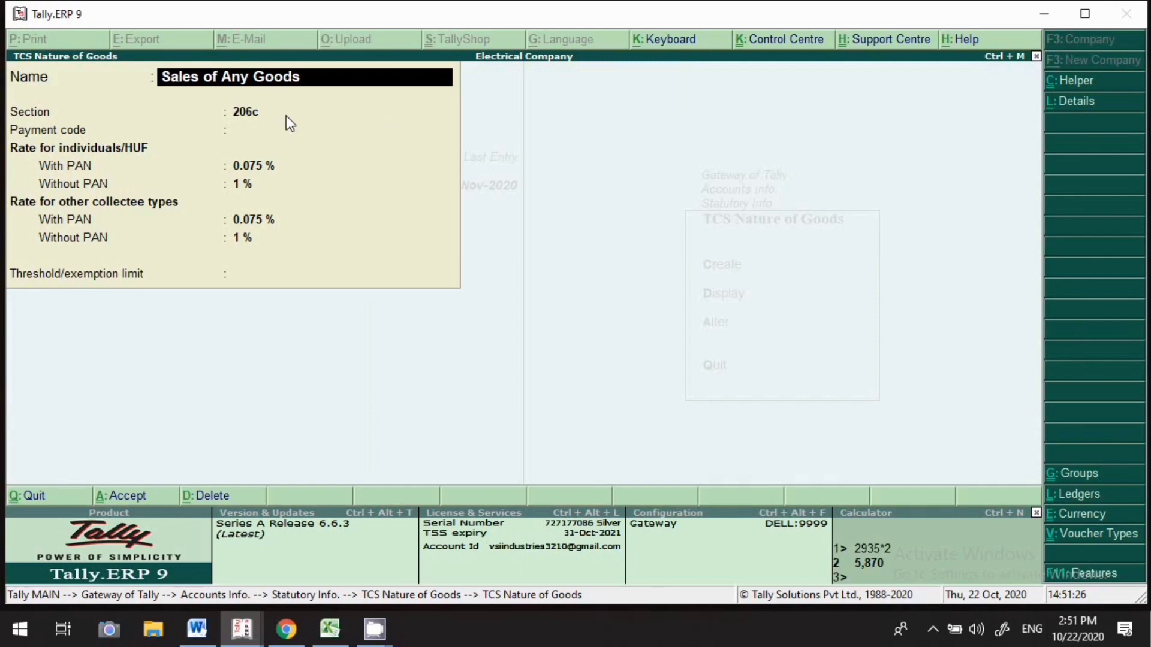
Step: Accept Sales of Any Goods with section 206c and rates of 0.075 % with PAN and 1 % without PAN, then return to the Gateway of Tally
key(Return)
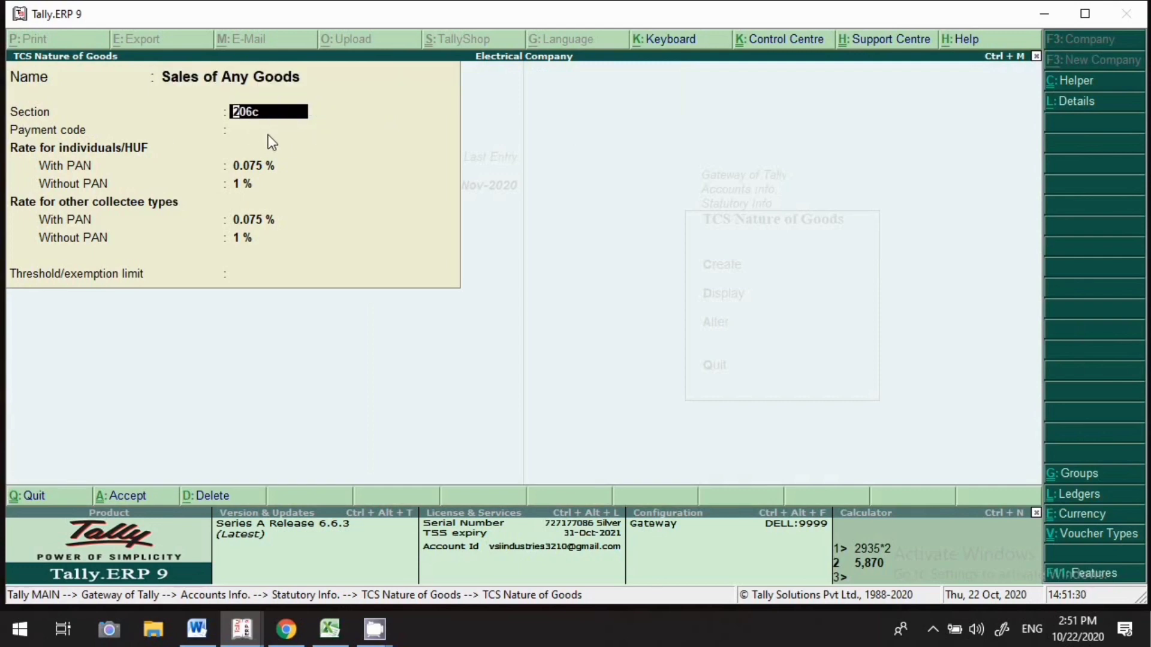
key(Return)
key(Return)
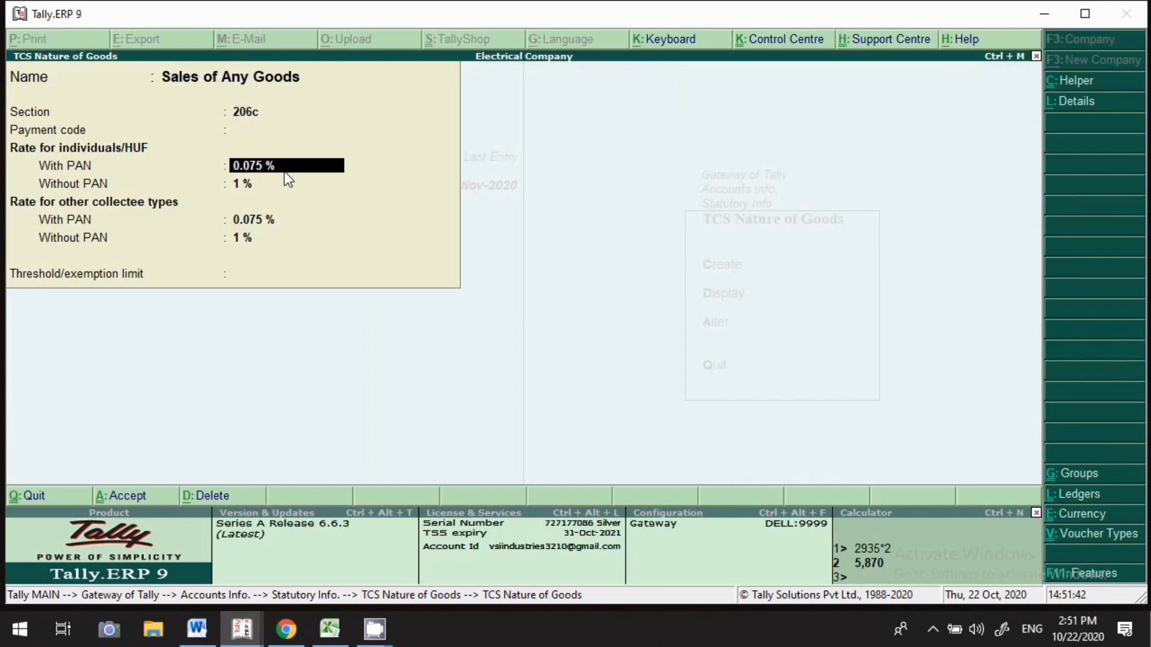
key(Return)
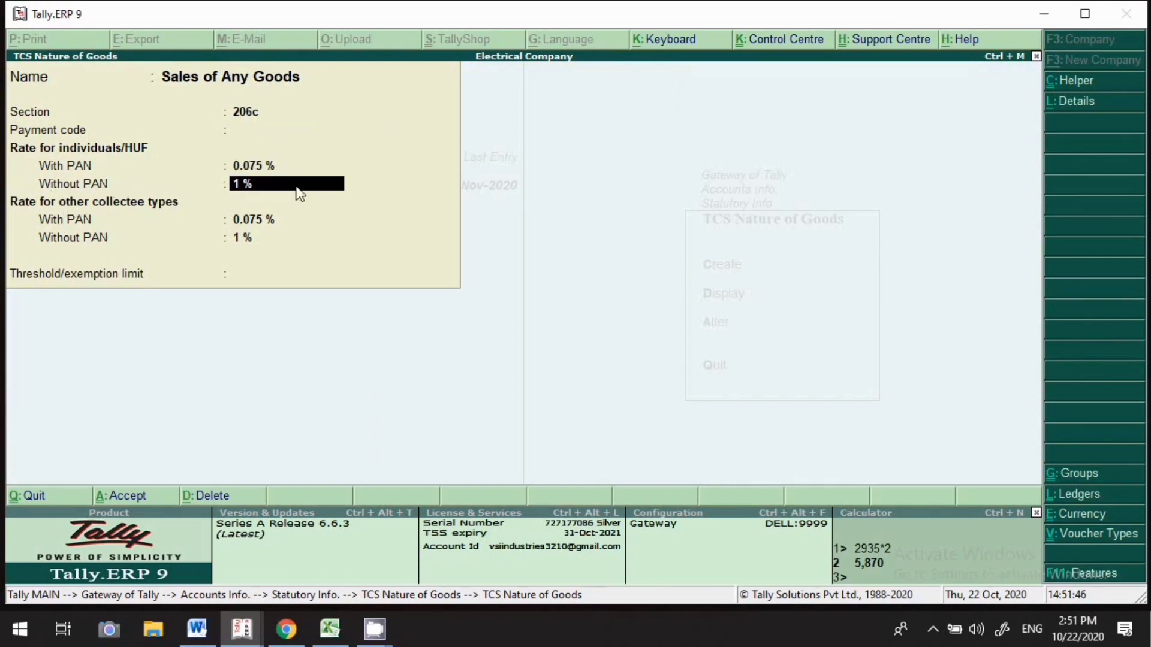
key(Return)
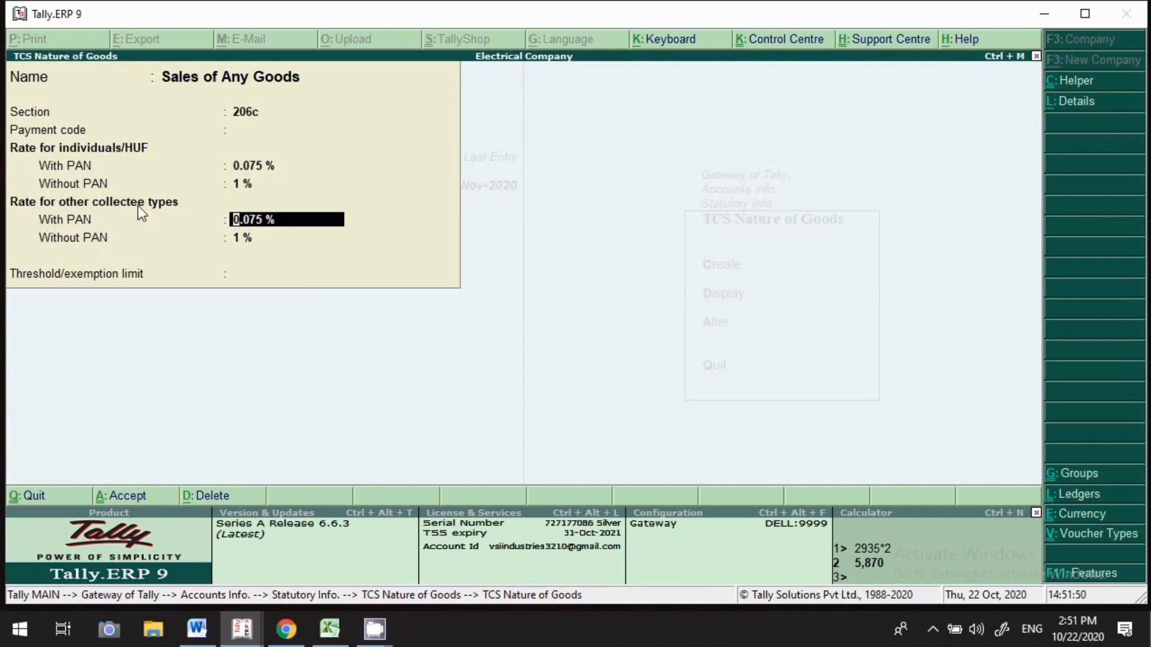
key(Return)
key(Return)
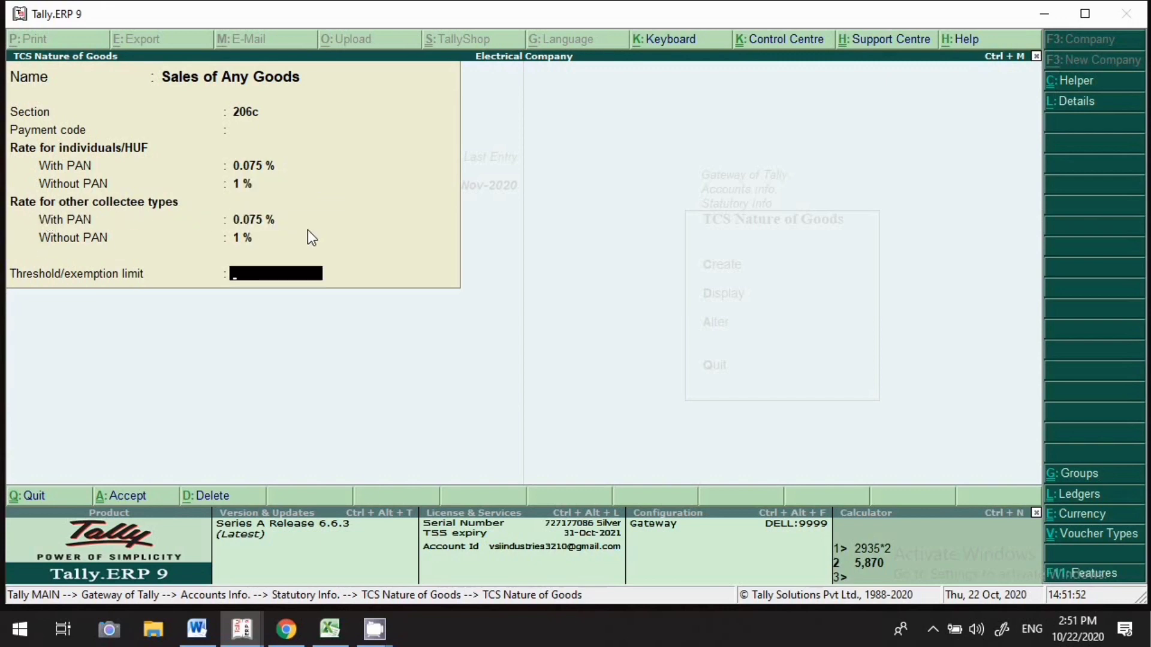
key(Return)
key(Return)
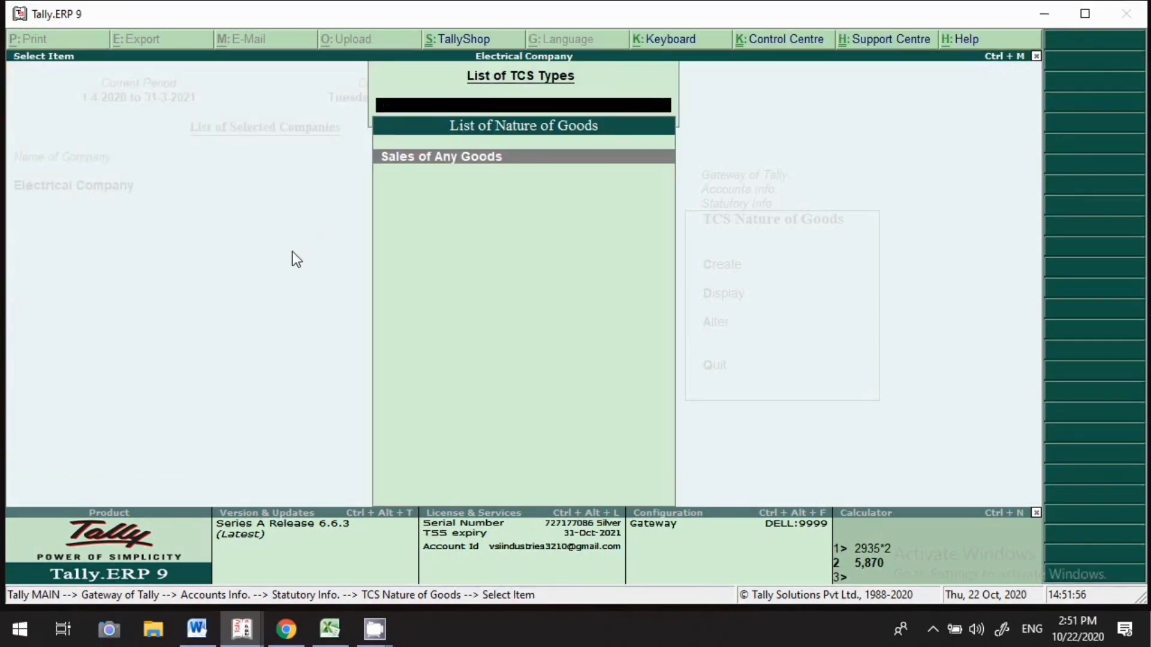
key(Escape)
key(Escape)
key(Escape)
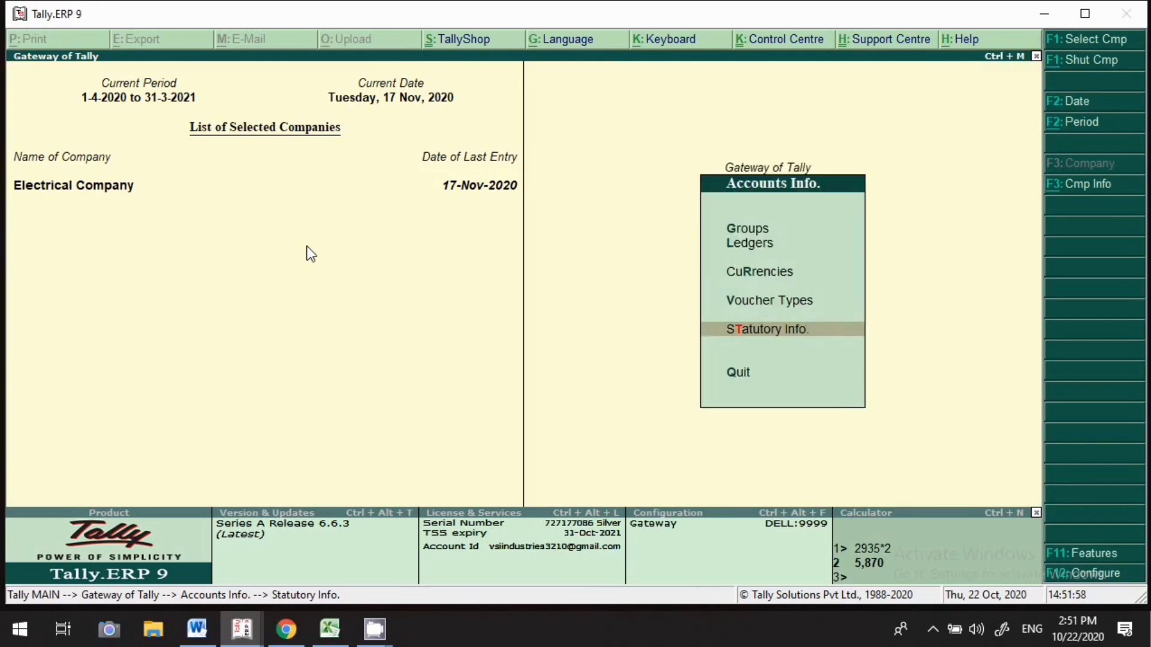
key(Escape)
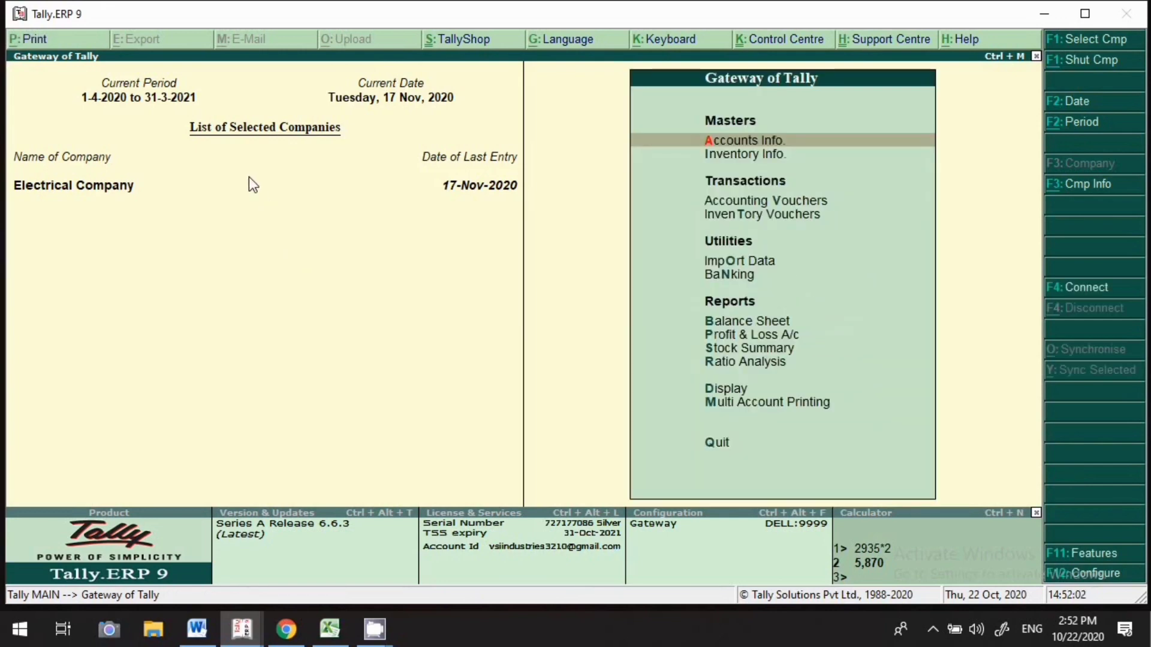
Step: Open the single ledger Kumar Machine for alteration
key(Return)
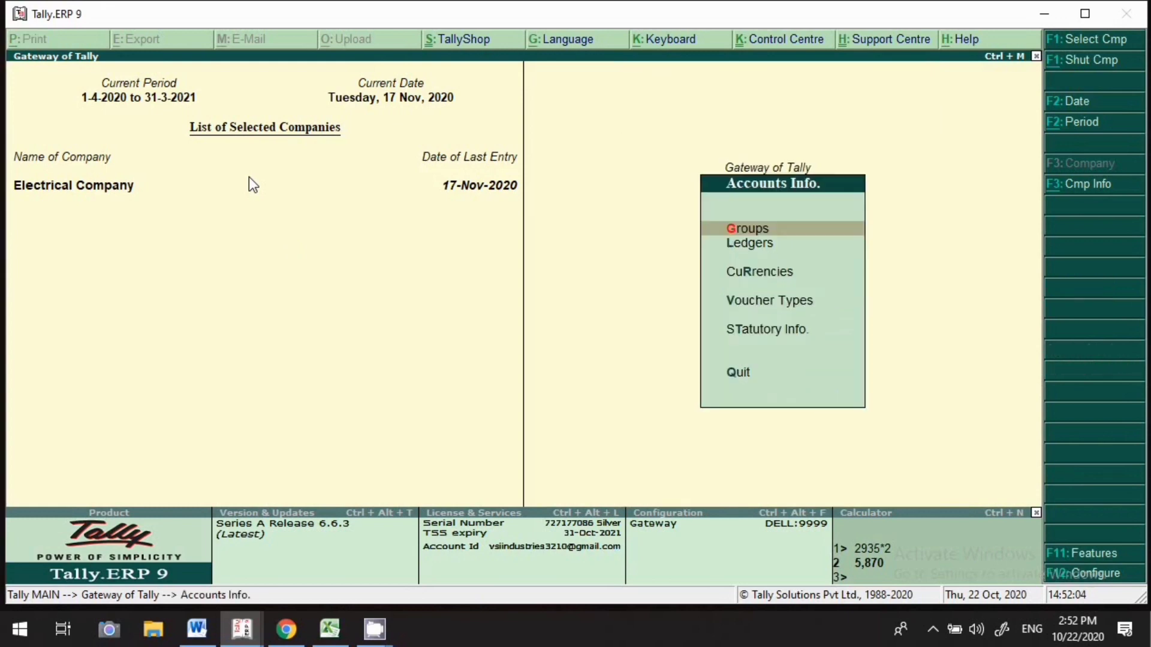
key(Down)
key(Return)
key(Down)
key(Down)
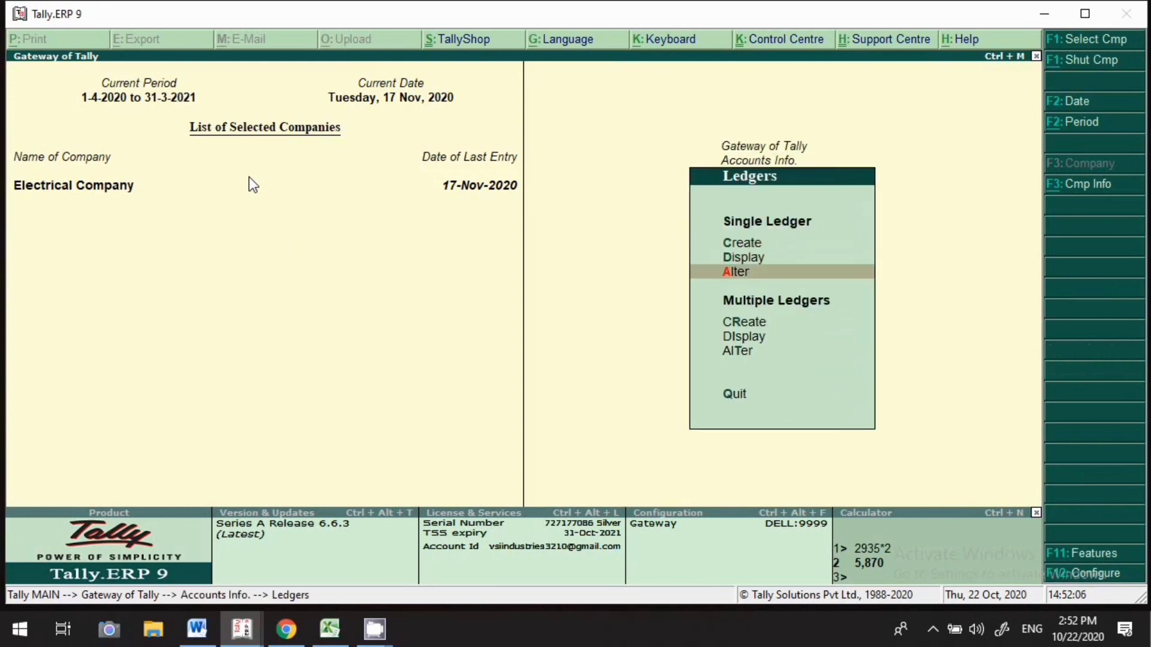
key(Return)
text(ku)
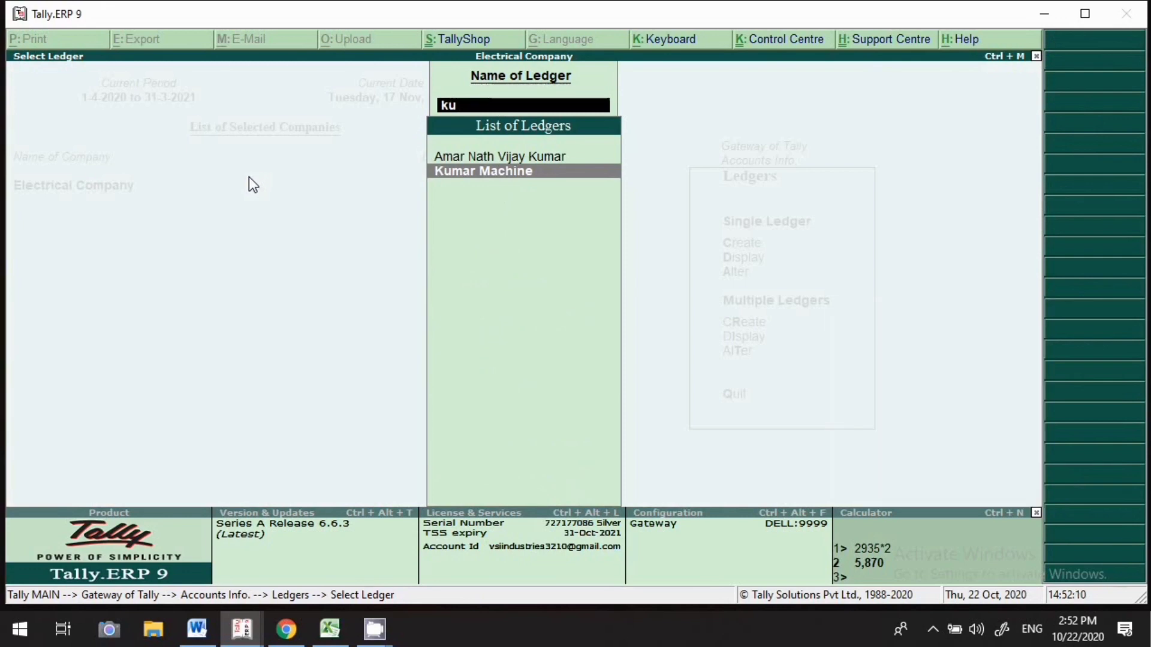
key(Return)
Step: Make TCS applicable for the Kumar Machine ledger and set the buyer/lessee type to Company - Resident
key(Return)
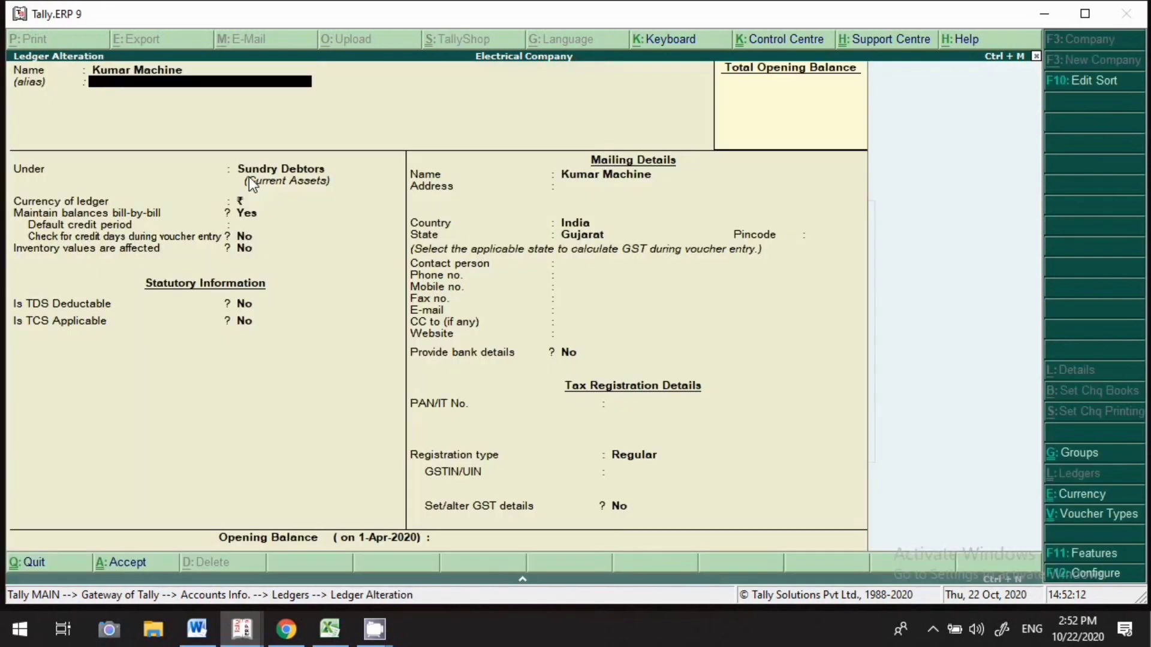
key(Return)
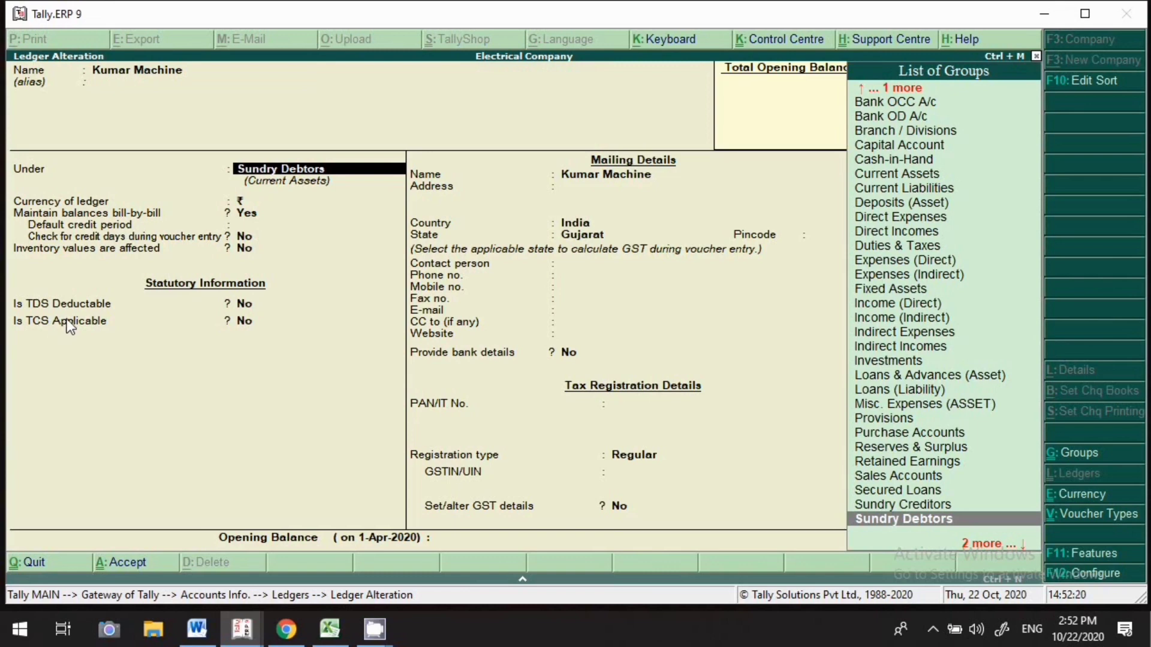
key(Return)
key(Return)
key(Return)
key(Return)
key(y)
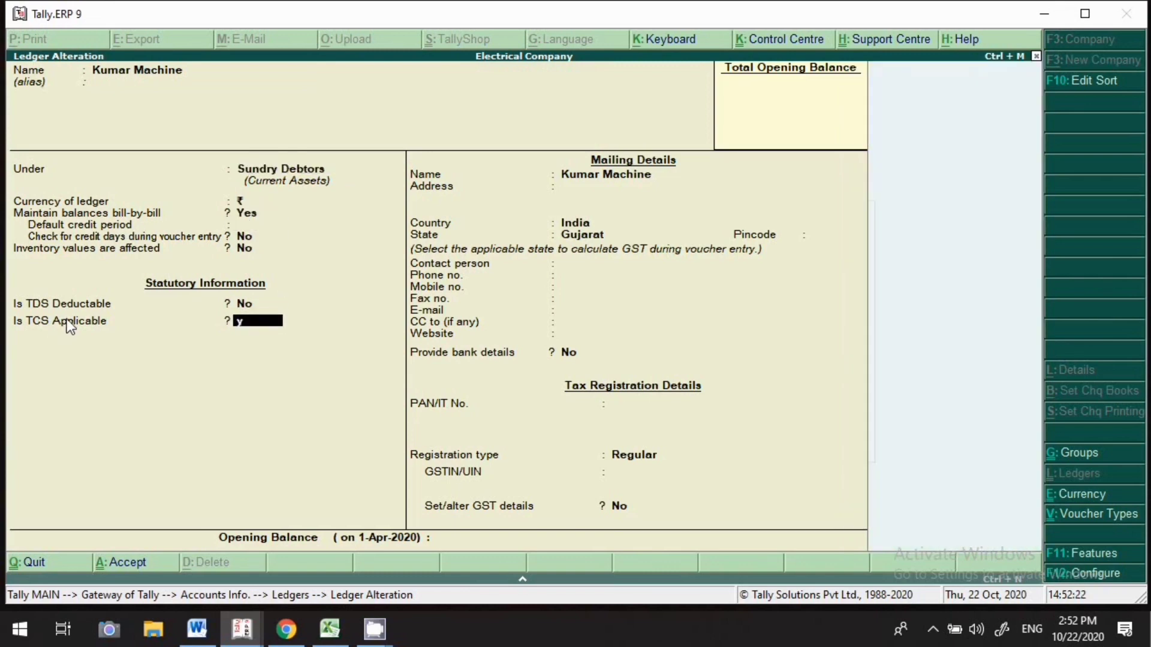
key(Return)
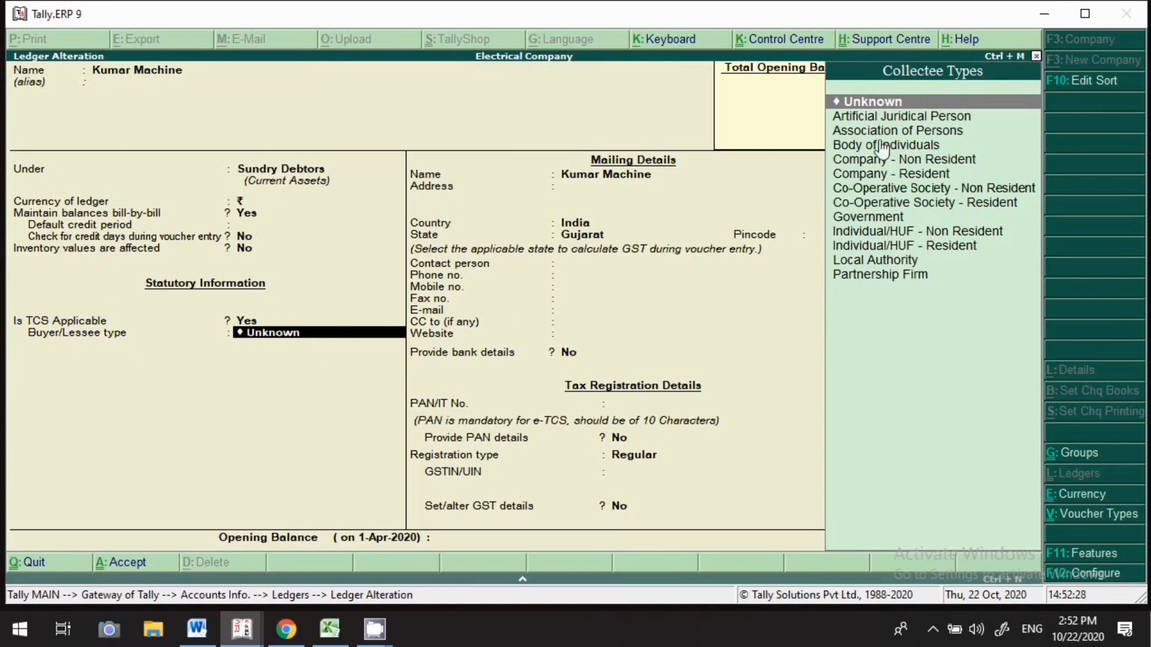
click(876, 175)
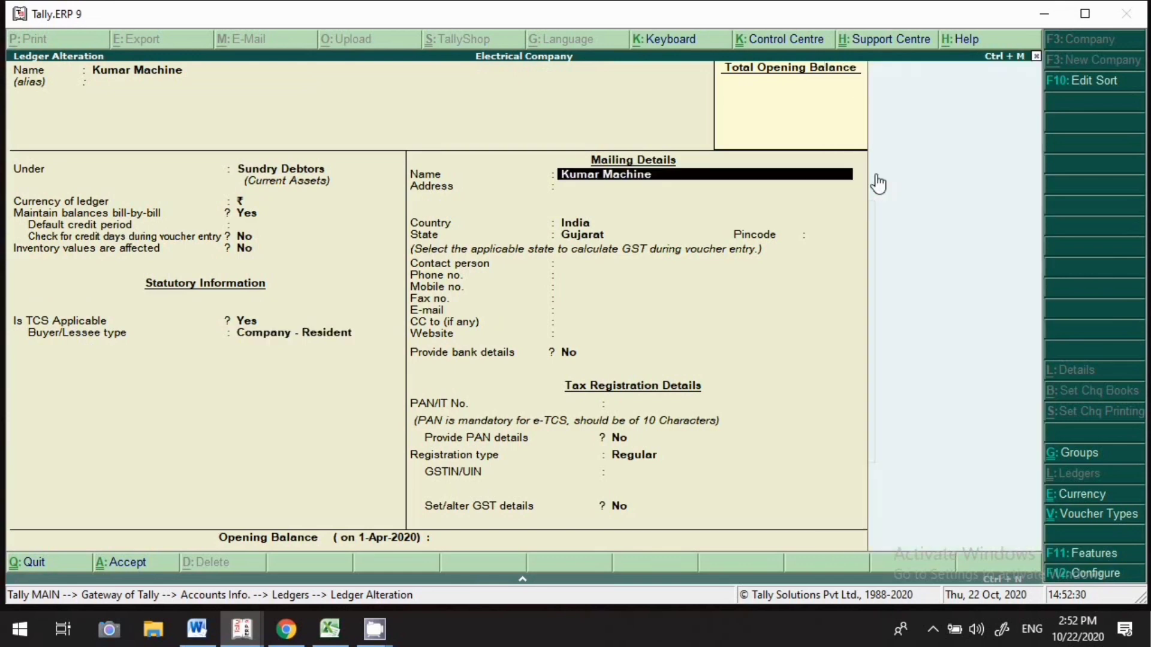
Step: Enter the party's PAN in Kumar Machine's tax registration details, leaving the mailing details as they are
key(Return)
key(Return)
key(Return)
key(Return)
key(Return)
key(Return)
key(Return)
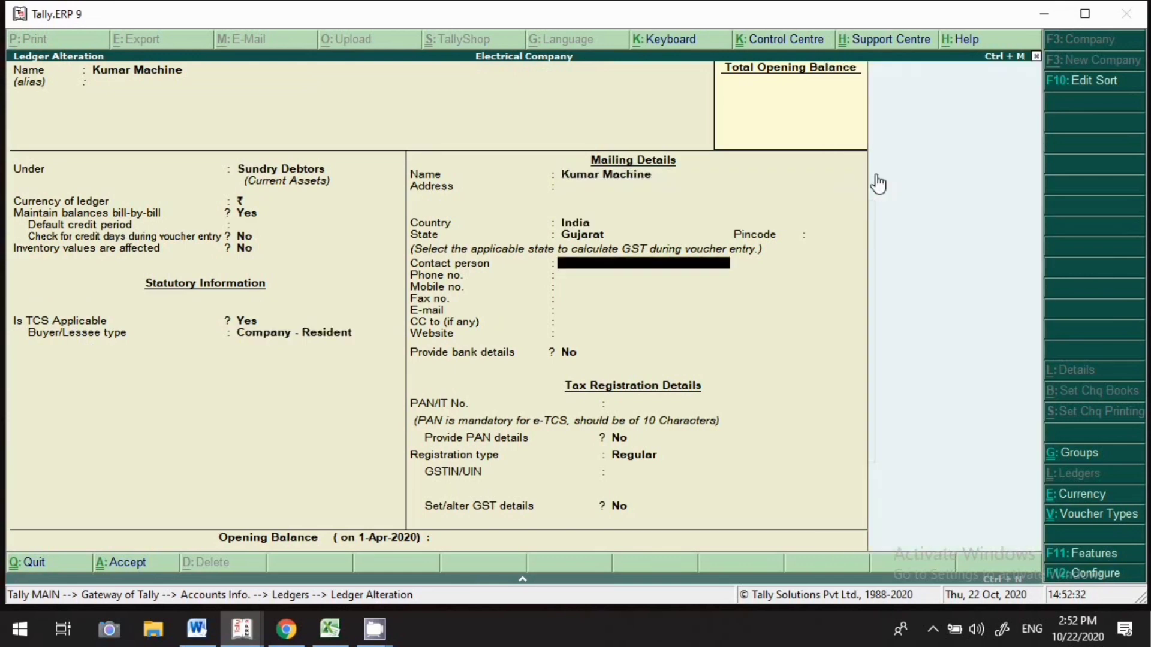
key(Return)
key(Return)
key(Return)
key(Return)
key(Return)
key(Return)
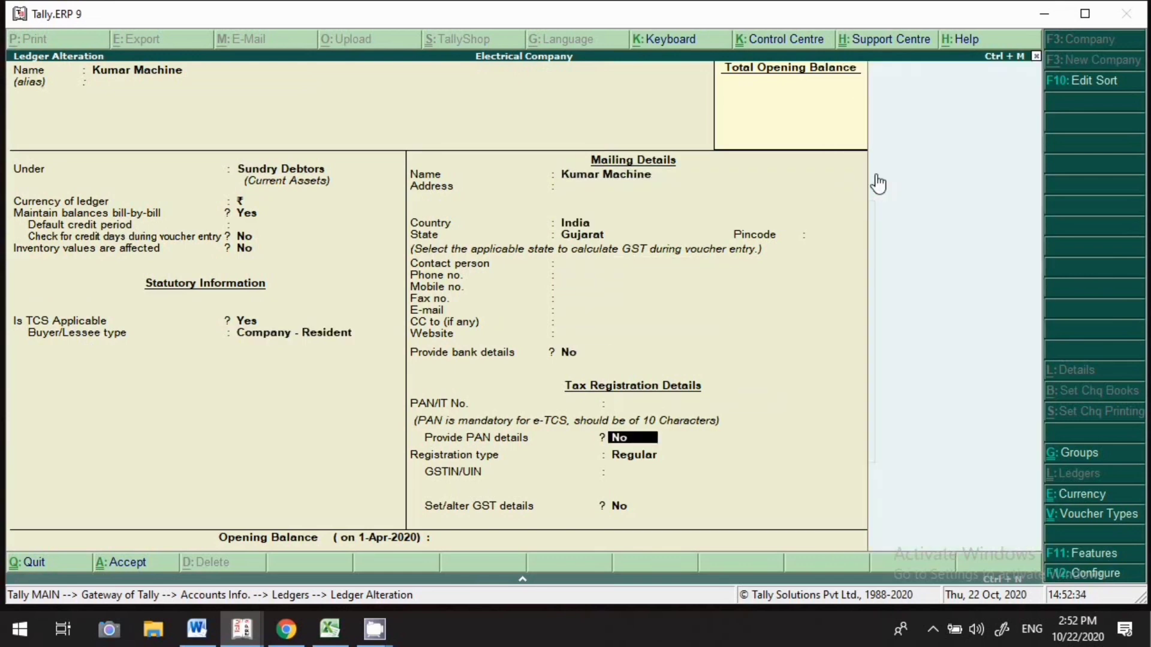
key(BackSpace)
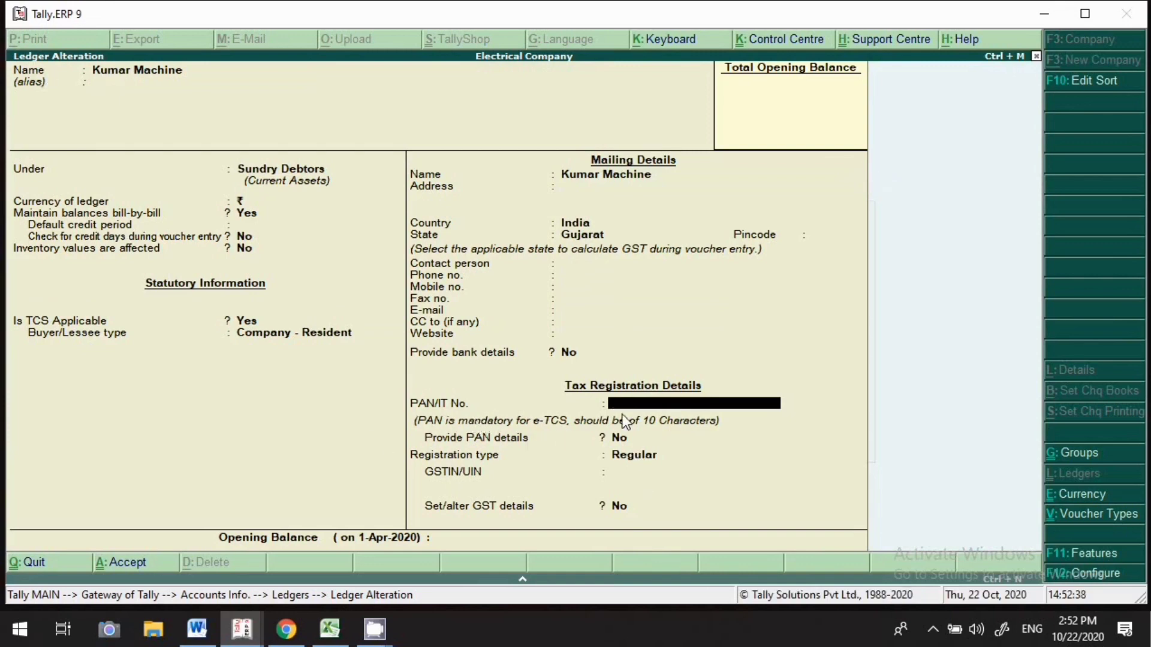
text(AAAPS12345)
key(Return)
key(Return)
Step: Keep the Regular registration type without a GSTIN and accept the Kumar Machine ledger
key(Return)
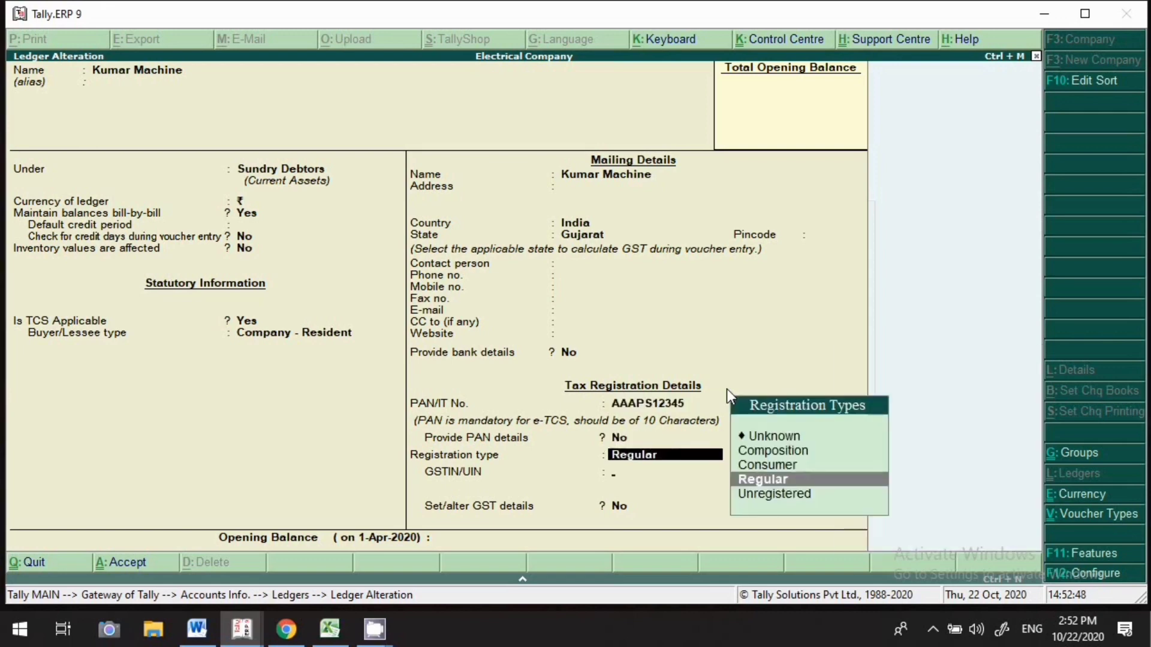
key(Return)
key(Return)
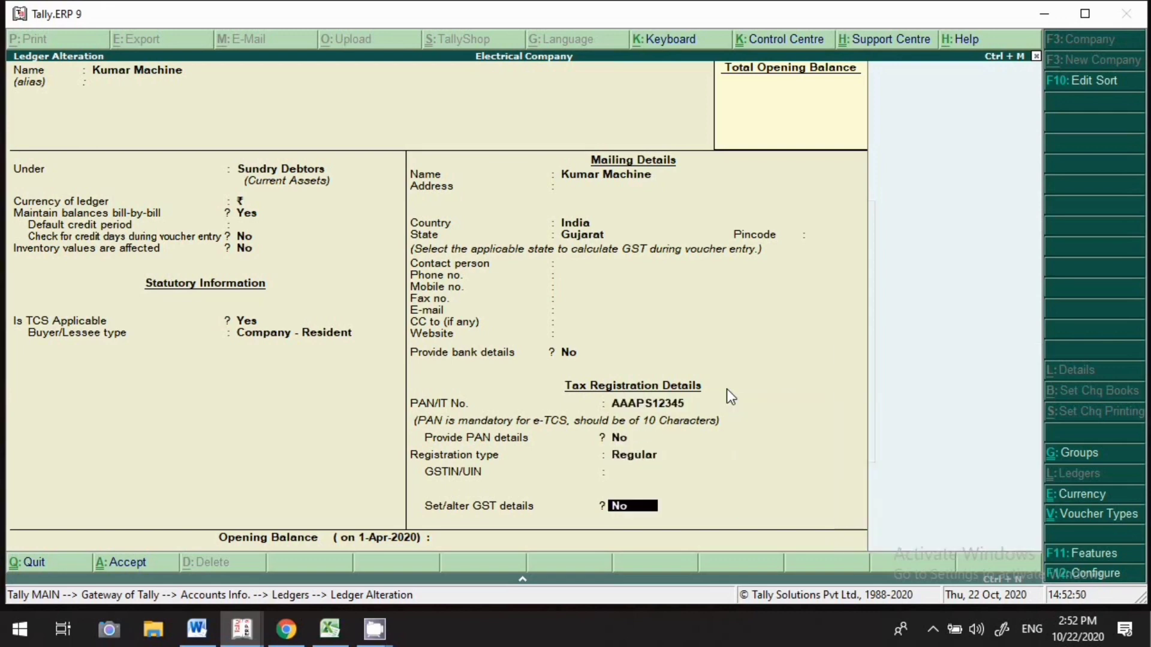
key(Return)
key(Return)
key(Return)
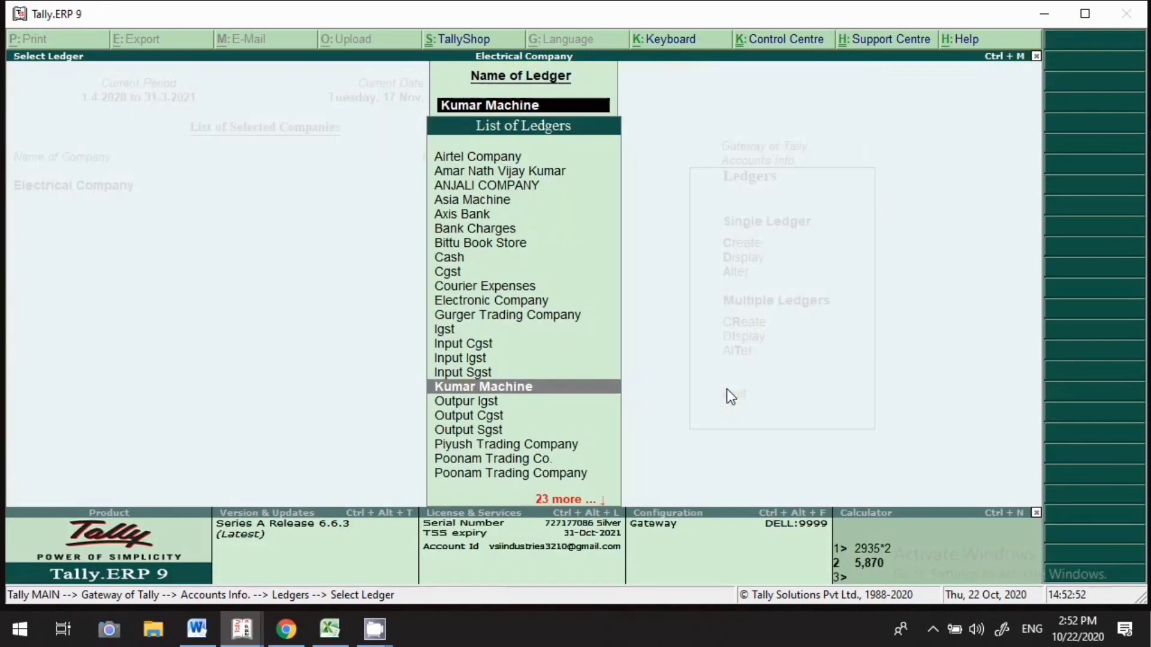
Step: Open the ledger Tripta Foods for alteration
key(BackSpace)
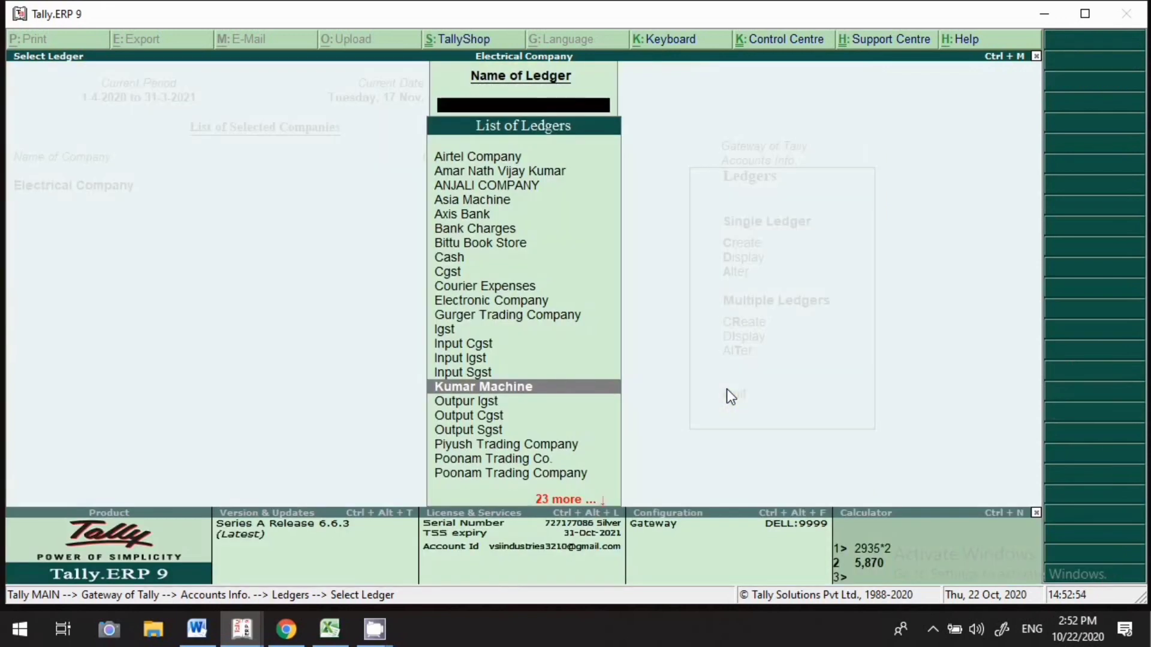
text(Tri)
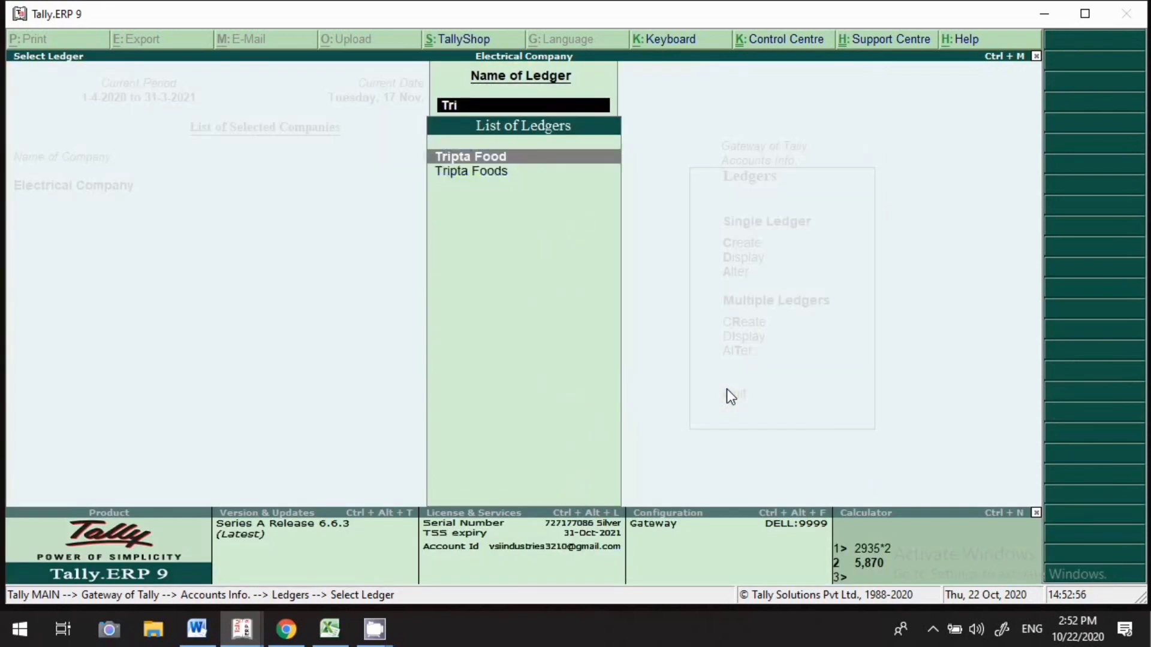
key(Down)
key(Return)
Step: Make TCS applicable for Tripta Foods and set its buyer/lessee type to Company - Resident
key(Return)
key(Return)
key(Return)
key(Return)
key(Return)
key(Return)
key(Return)
key(Return)
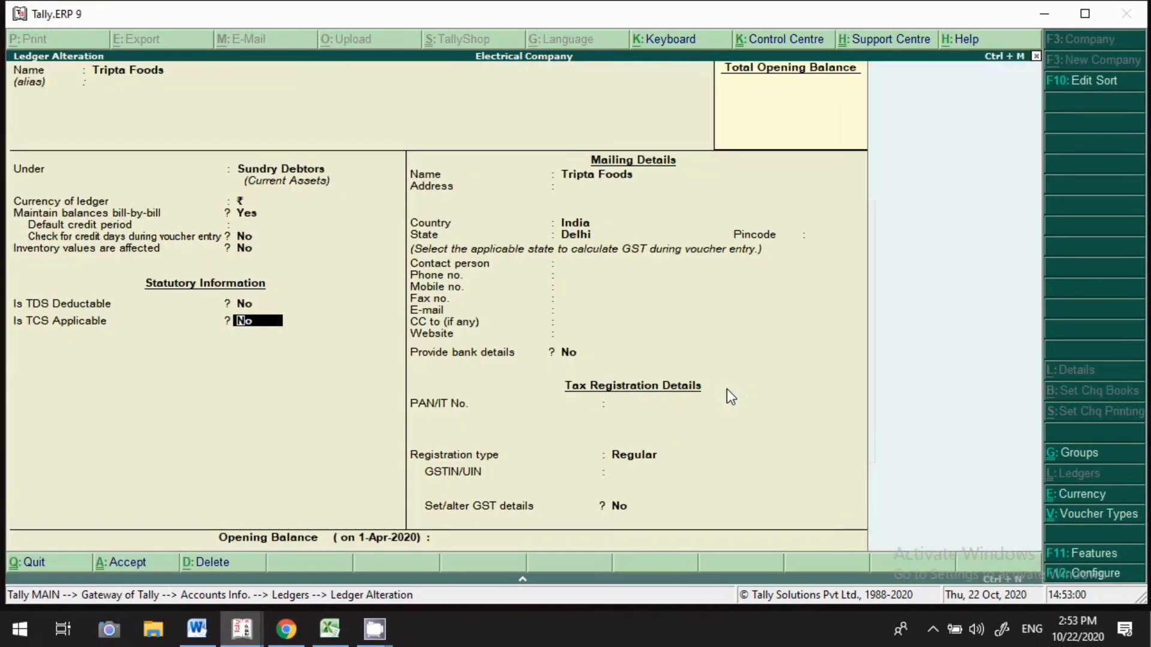
text(y)
key(Return)
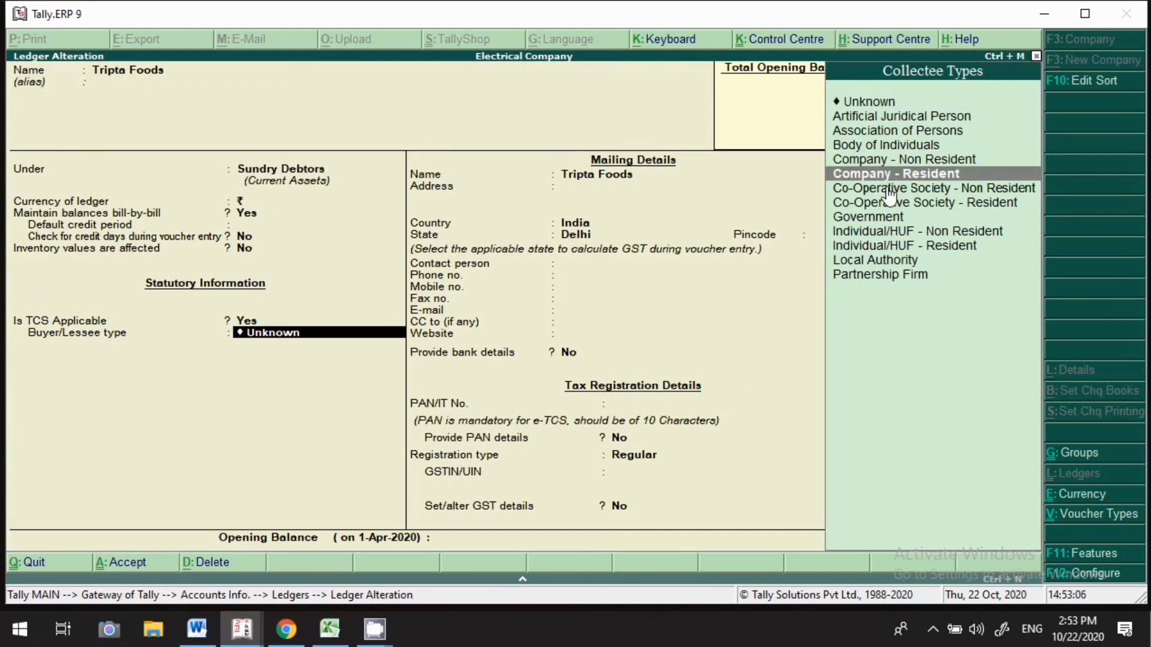
key(Return)
Step: Enter the party's PAN in Tripta Foods' tax registration details, leaving the mailing details as they are
key(Return)
key(Return)
key(Return)
key(Return)
key(Return)
key(Return)
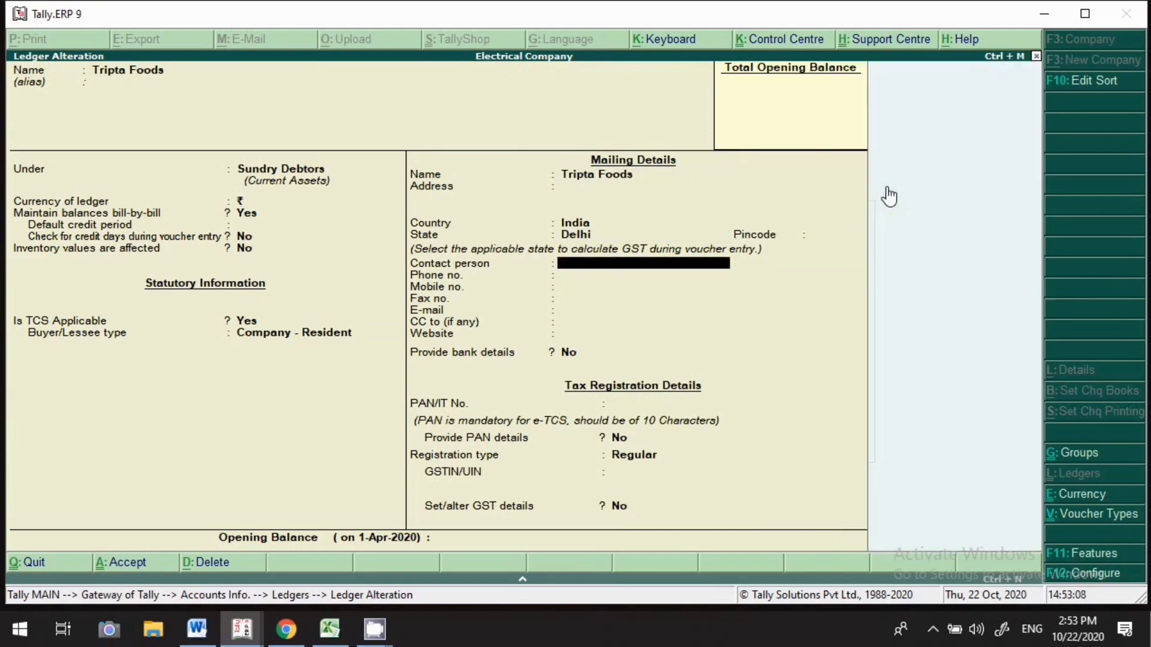
key(Return)
key(Return)
key(Return)
key(Return)
key(Return)
key(Return)
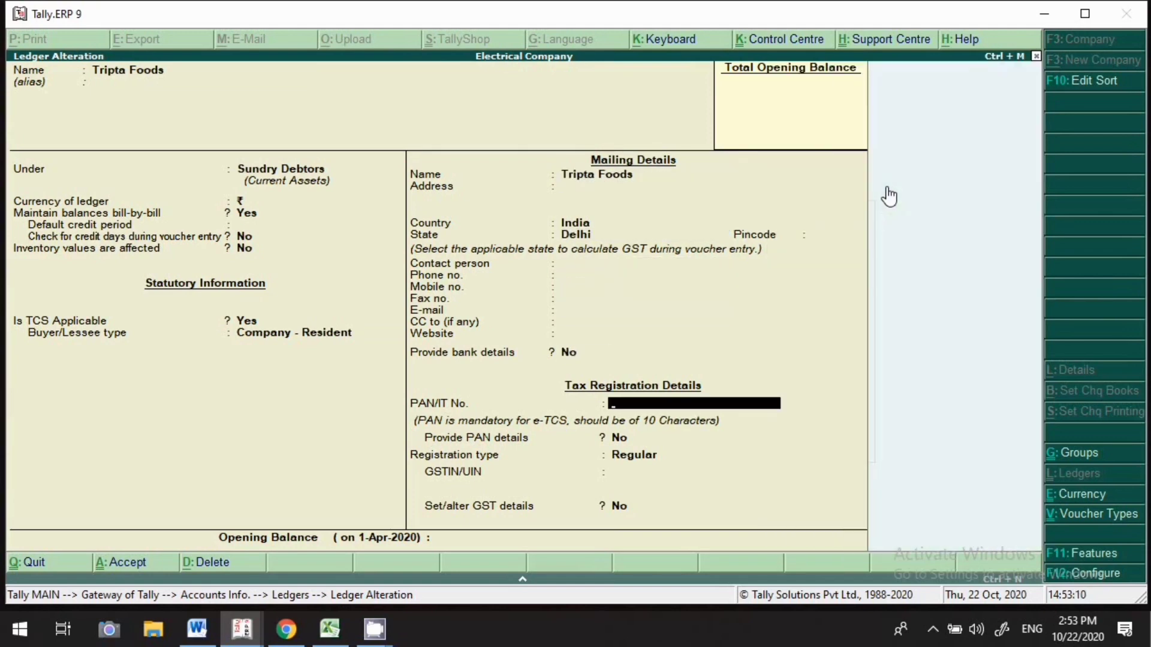
text(AAAPS12345)
key(Return)
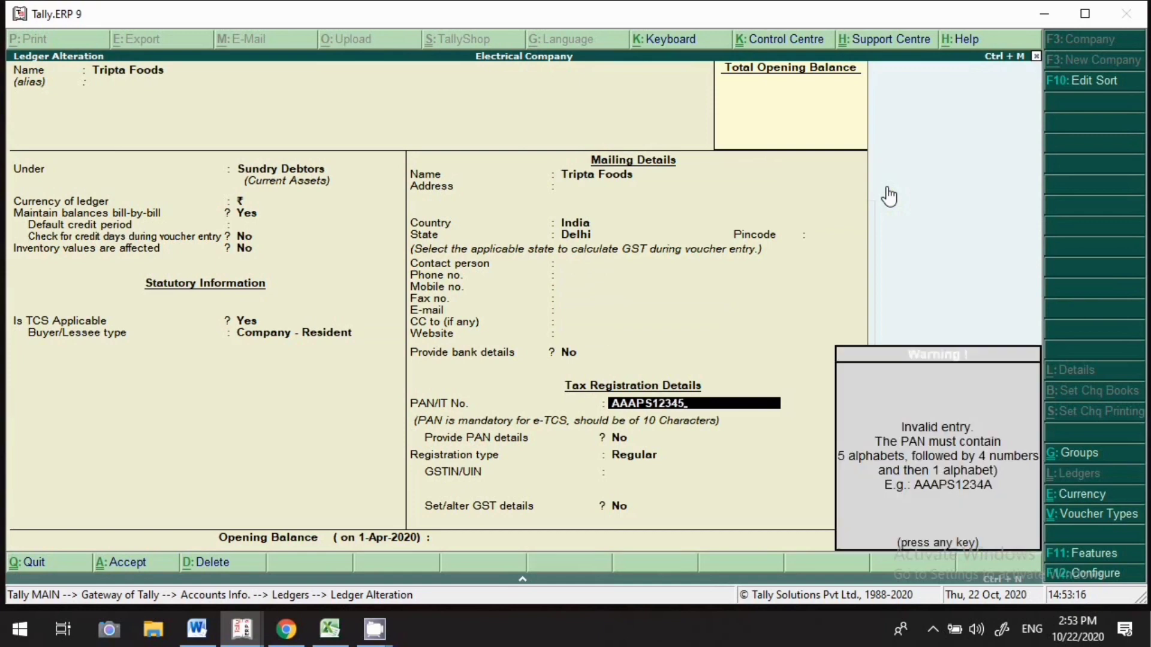
key(Return)
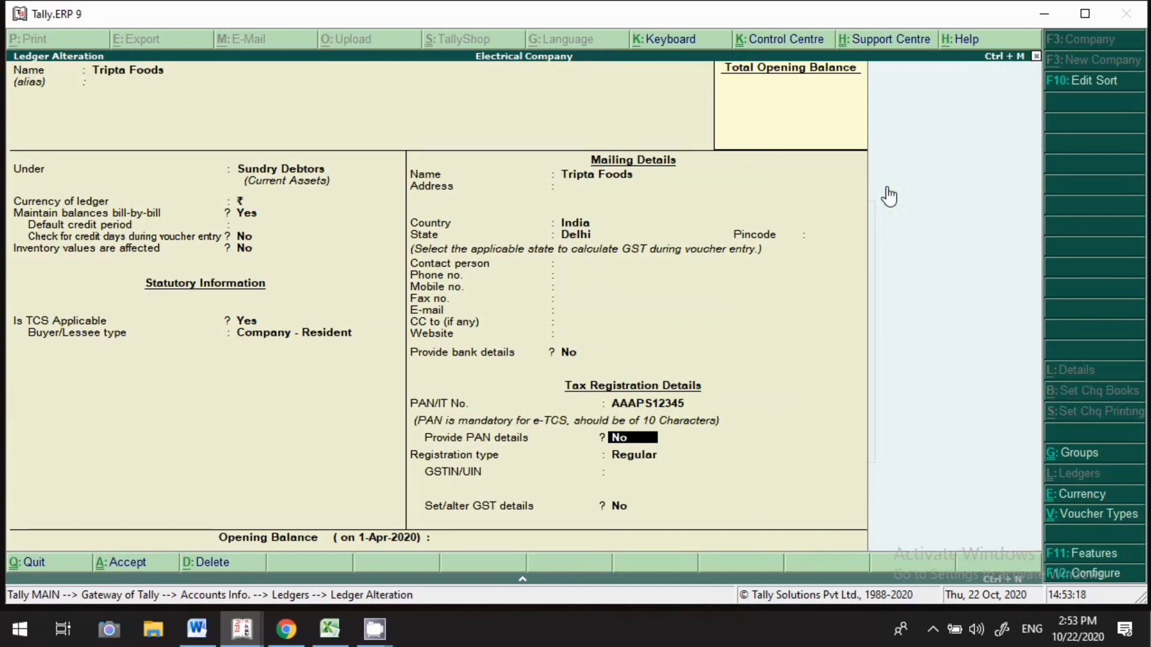
Step: Accept the Tripta Foods ledger with the Regular registration type, no PAN details and no GSTIN
key(Return)
key(Return)
key(Return)
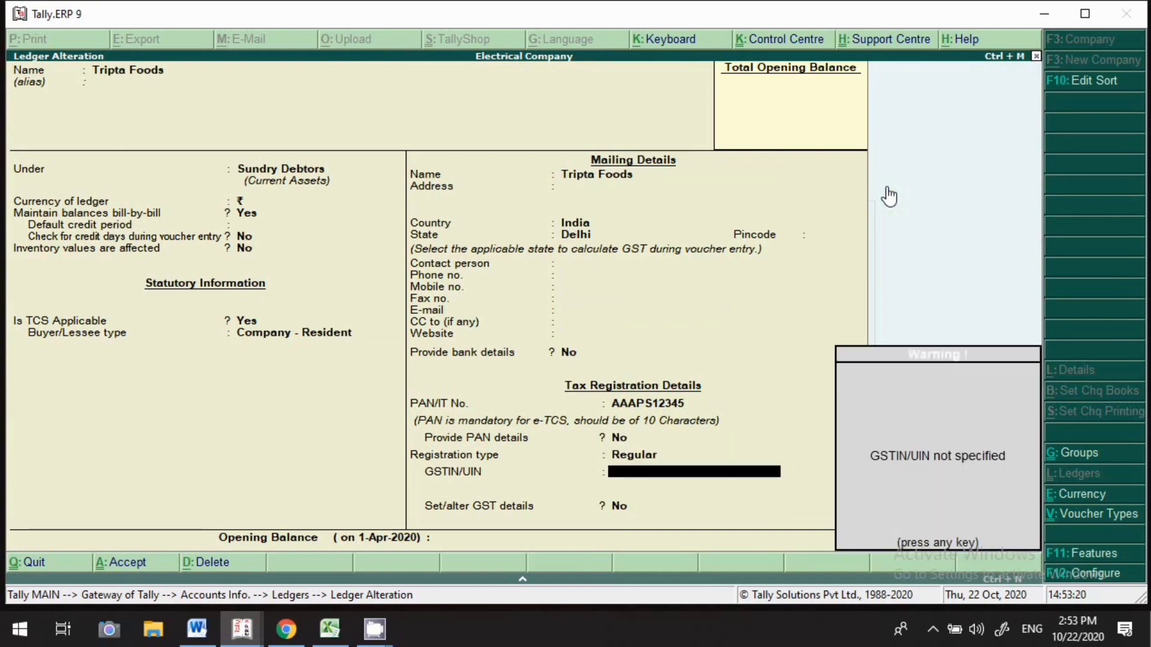
key(Return)
key(Return)
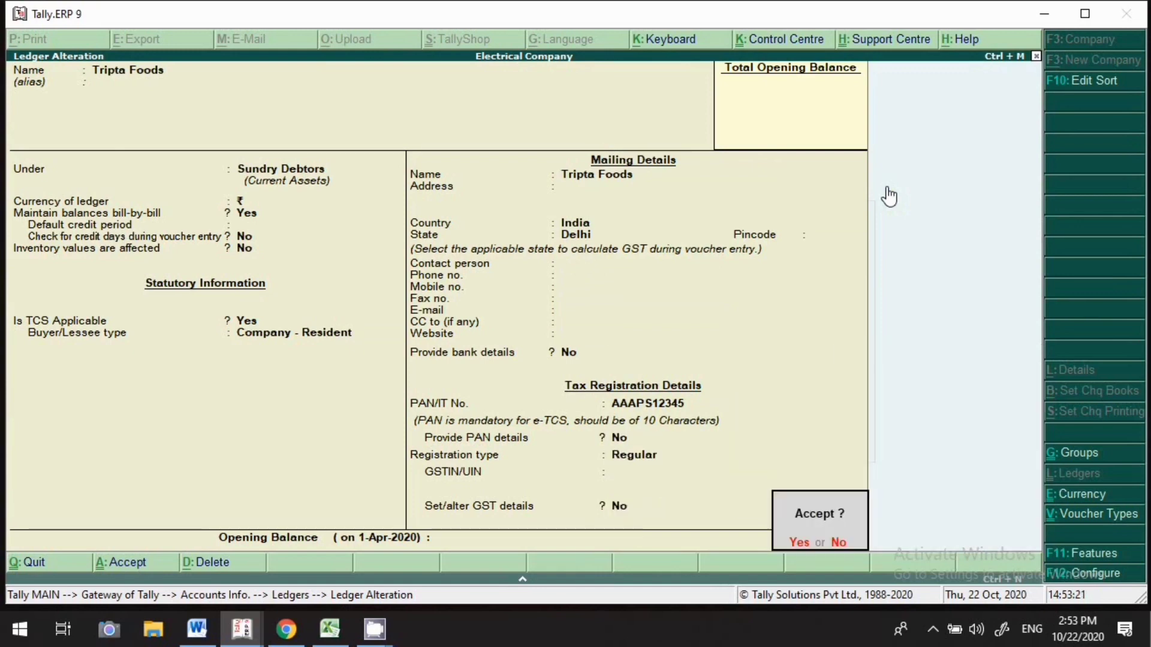
key(Return)
key(Escape)
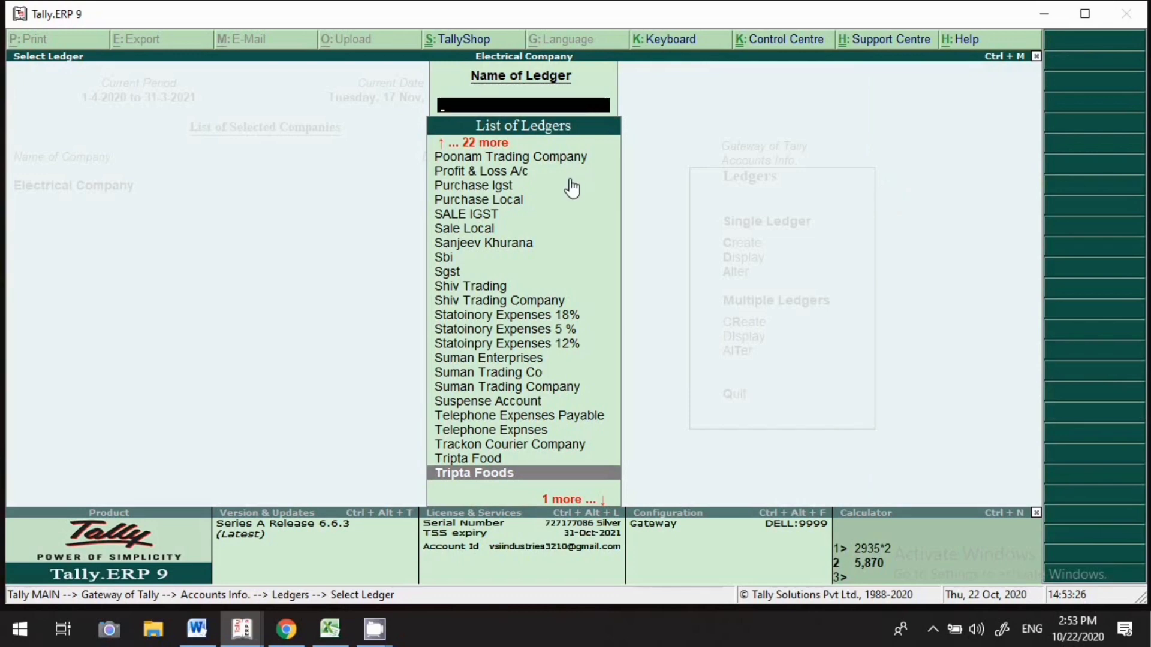
Step: Open the Sale Local ledger for alteration and set its TCS applicability to Applicable
text(sa;)
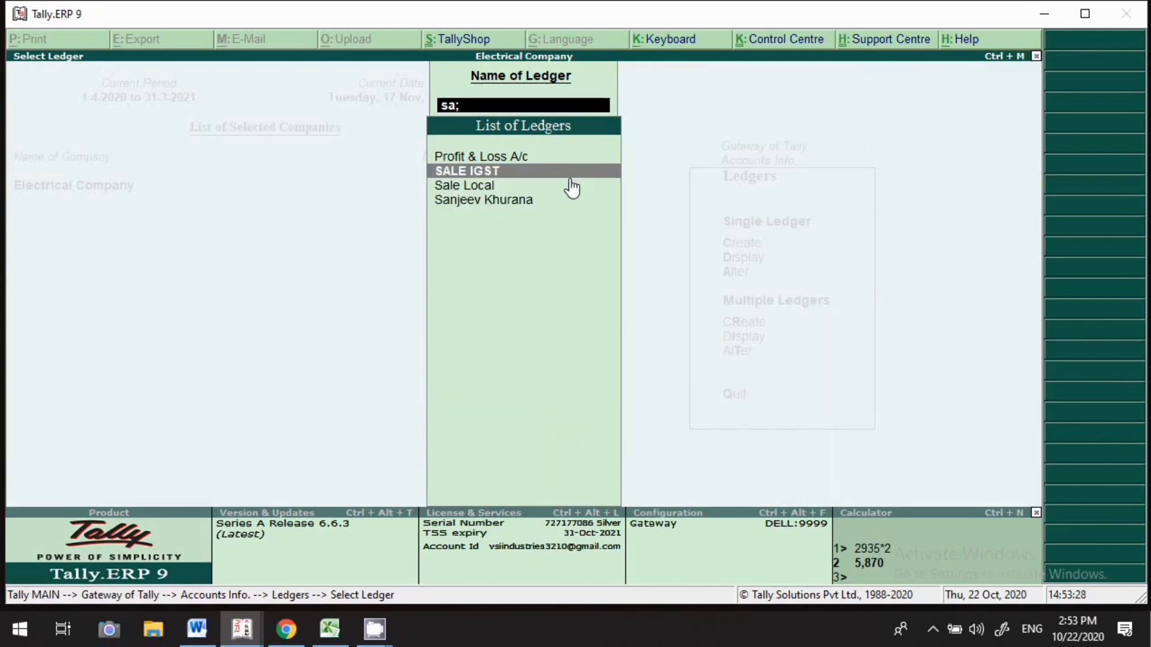
click(572, 187)
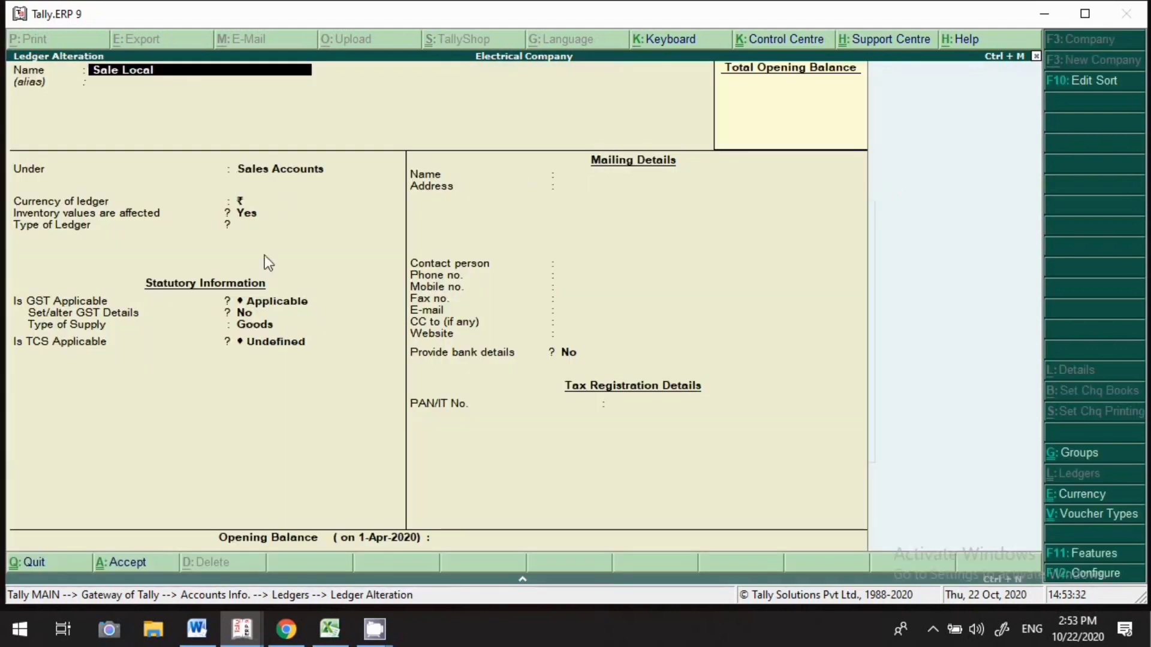
click(93, 347)
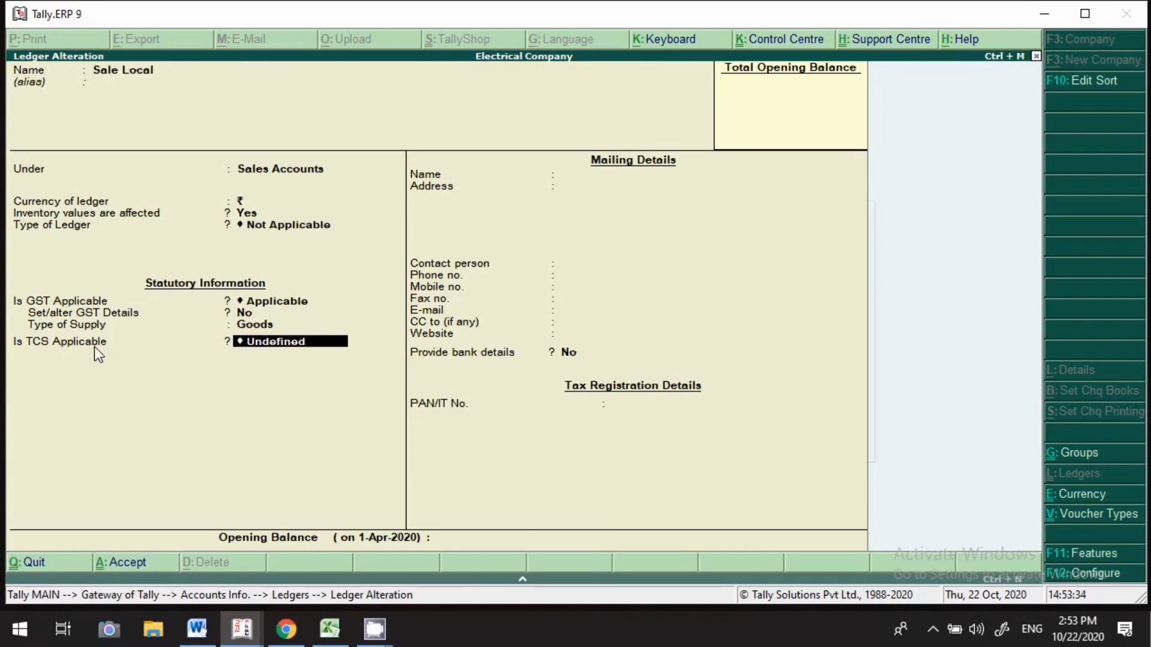
text(A)
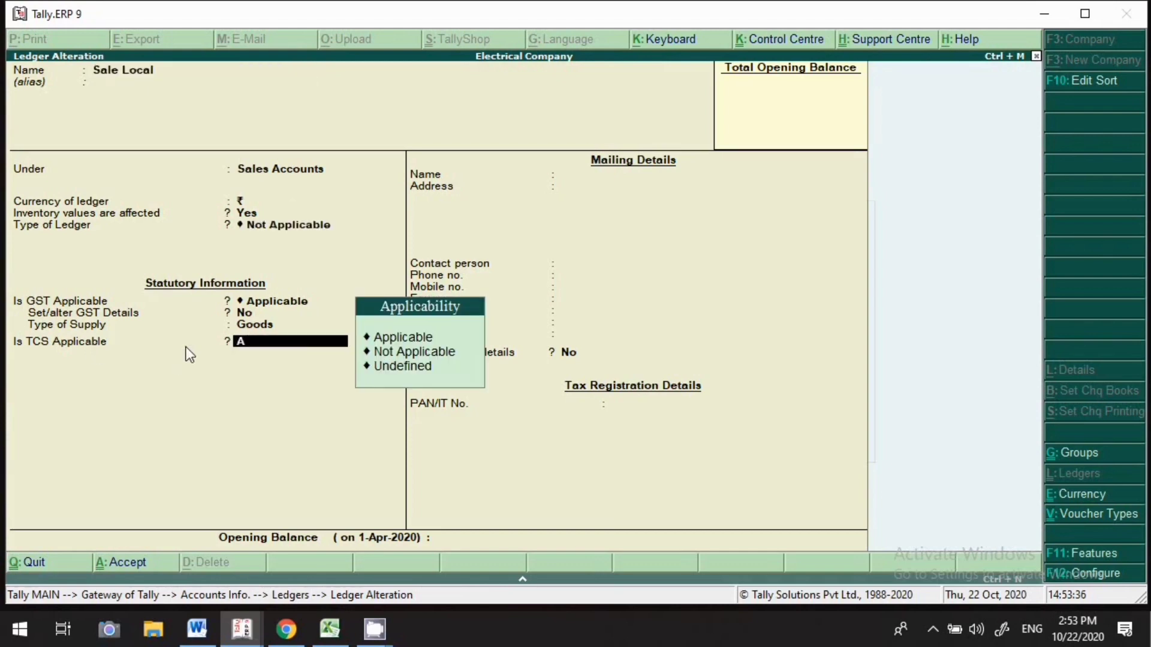
key(Return)
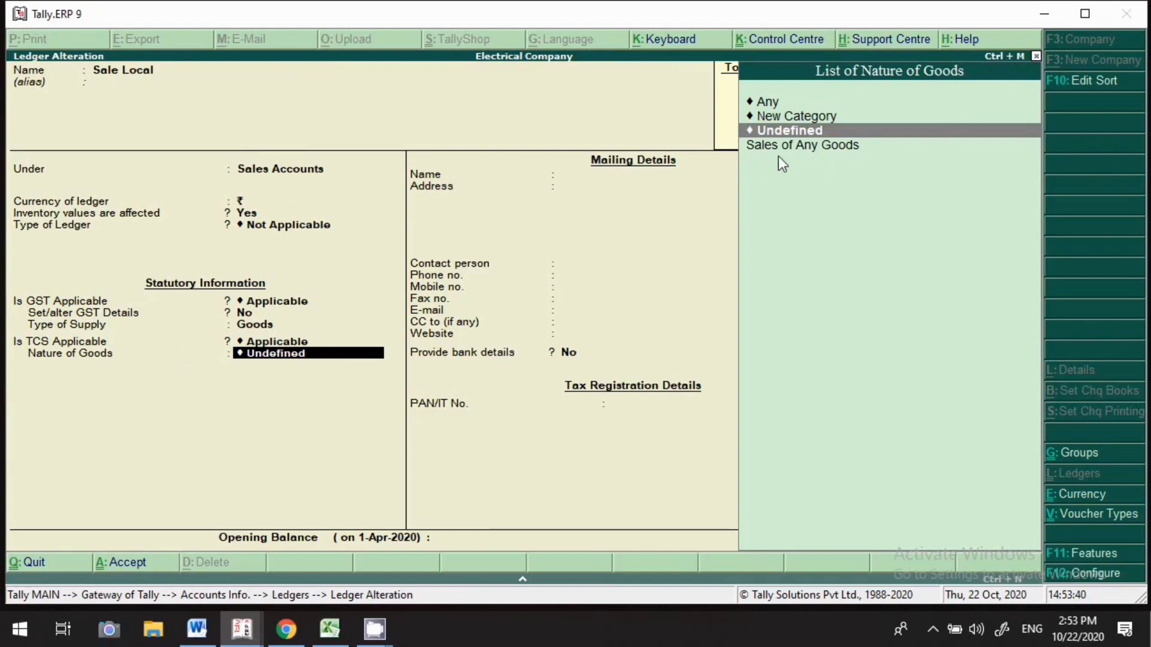
Step: Set Sale Local's nature of goods to Sales of Any Goods and accept the ledger
click(809, 153)
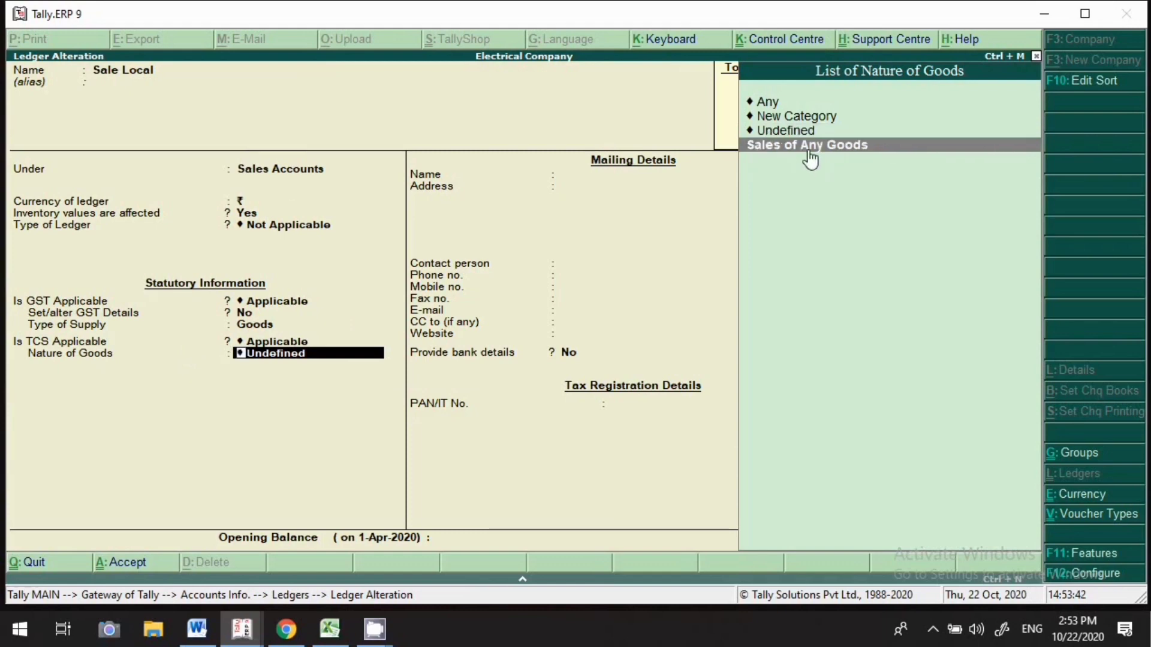
key(Return)
key(Return)
key(Return)
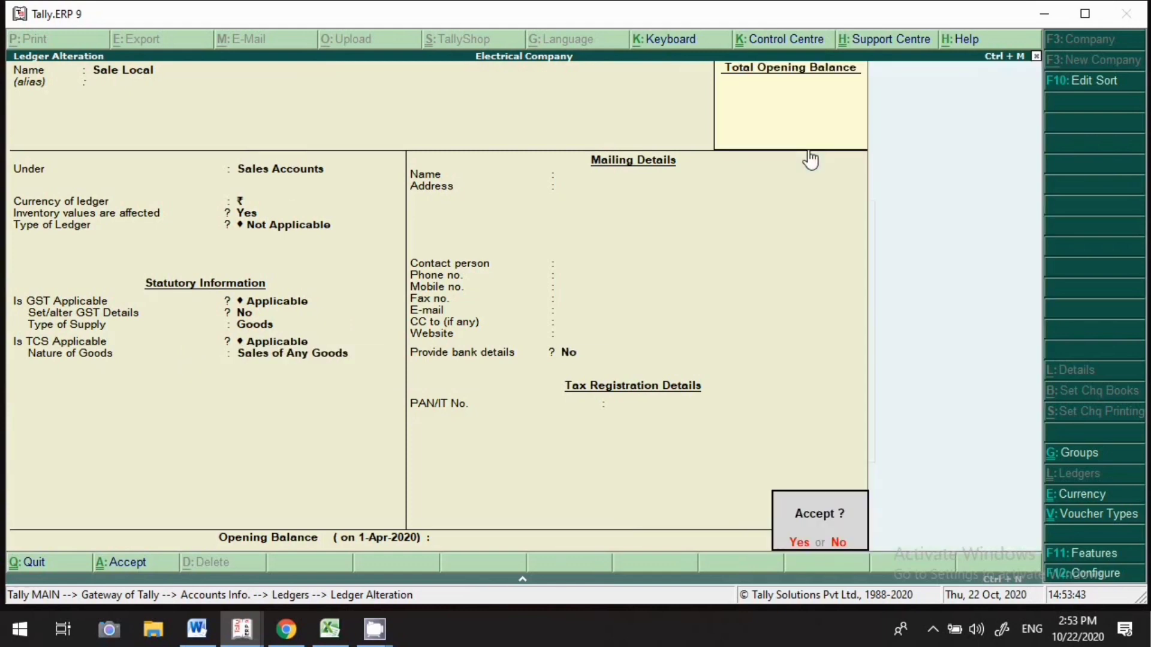
key(Return)
Step: Open the SALE IGST ledger for alteration and set its TCS applicability to Applicable
text(Sal)
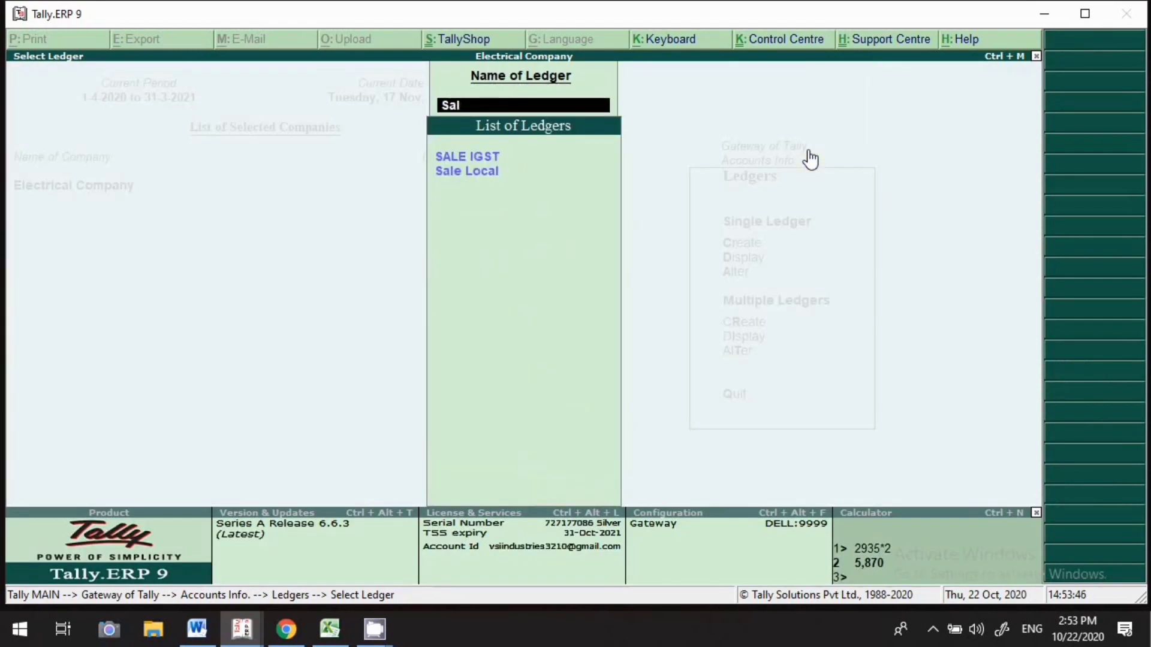
key(Return)
key(Return)
key(Return)
key(Return)
key(Return)
key(Return)
key(Return)
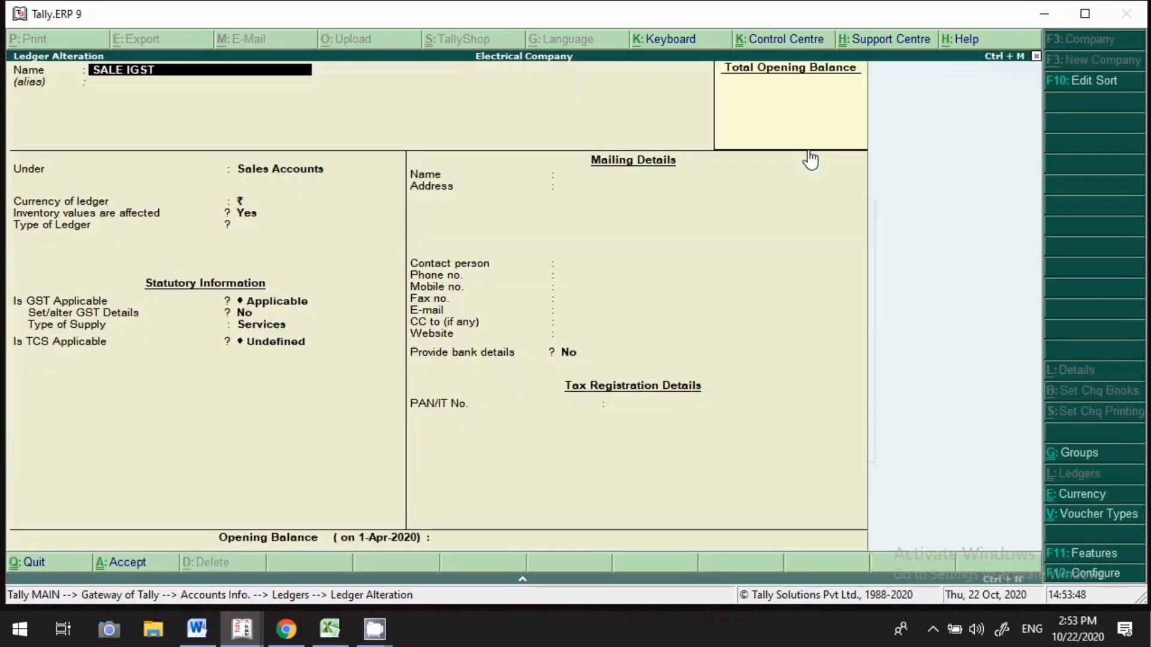
key(Return)
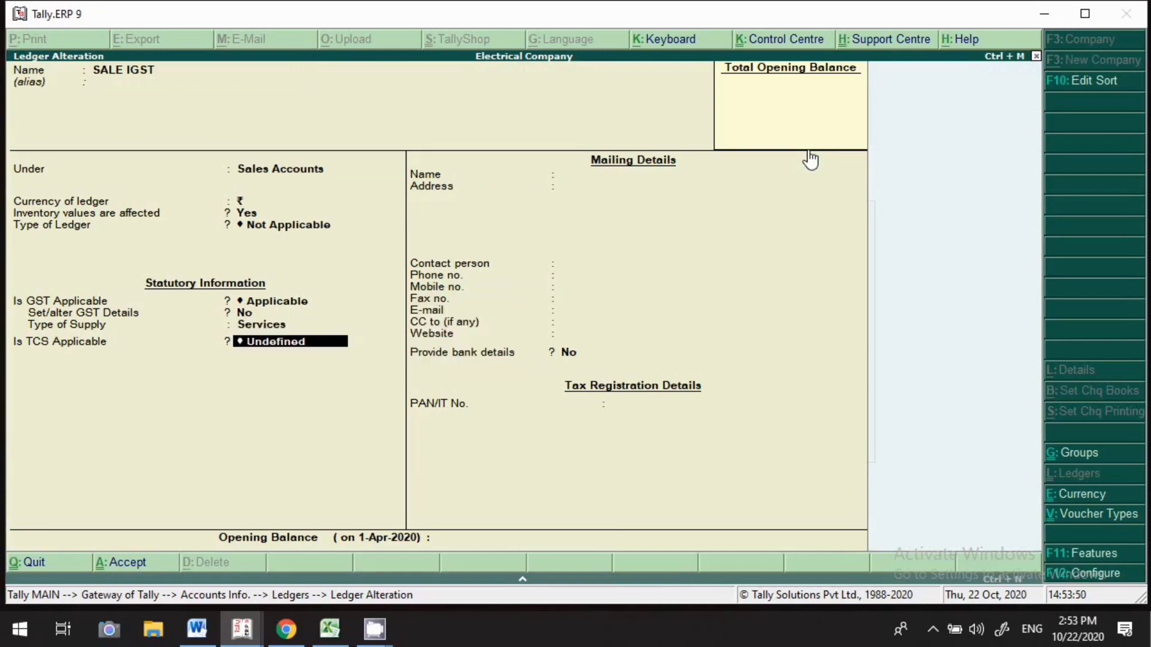
text(A)
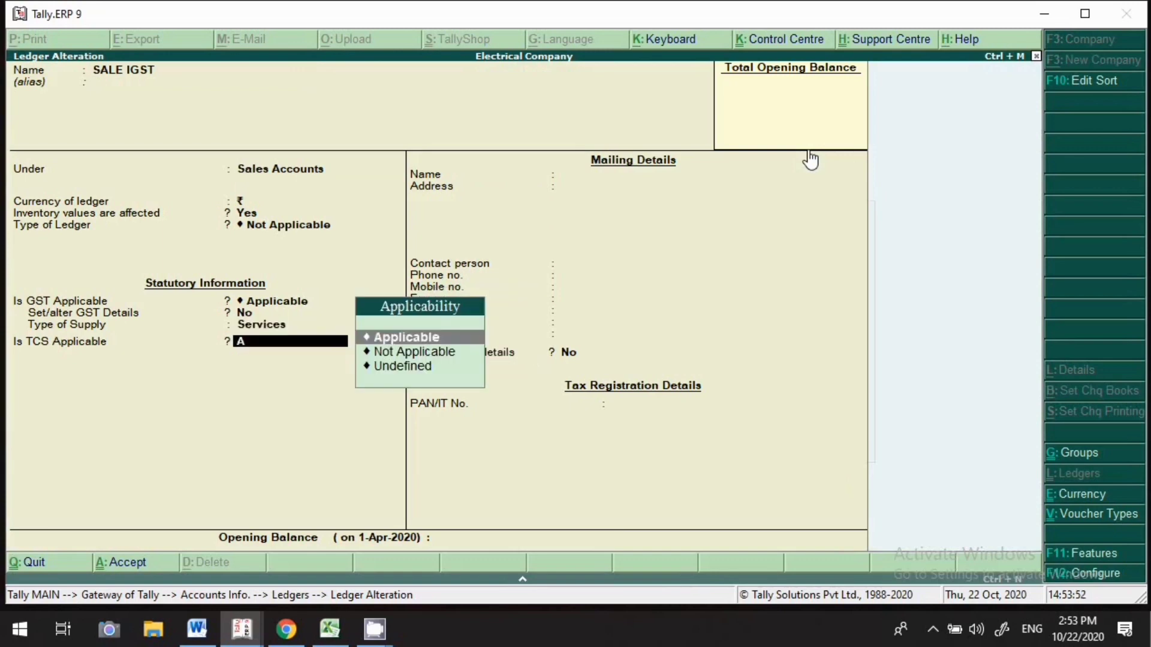
key(Return)
Step: Set the nature of goods of SALE IGST to Sales of Any Goods
click(809, 153)
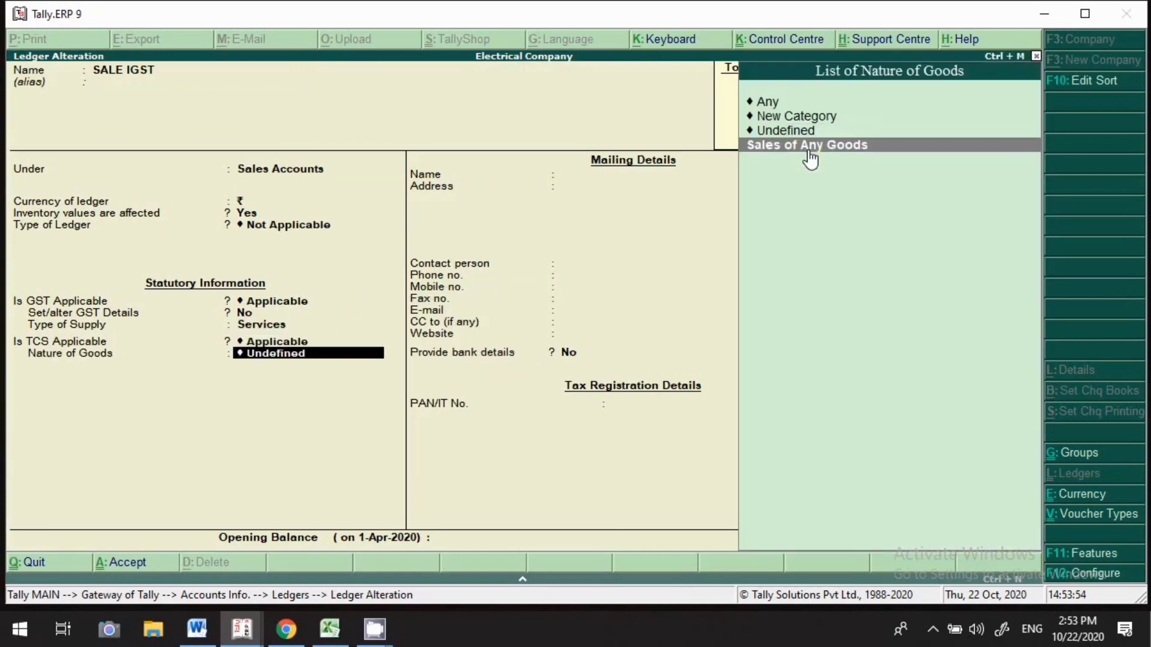
key(Return)
key(Return)
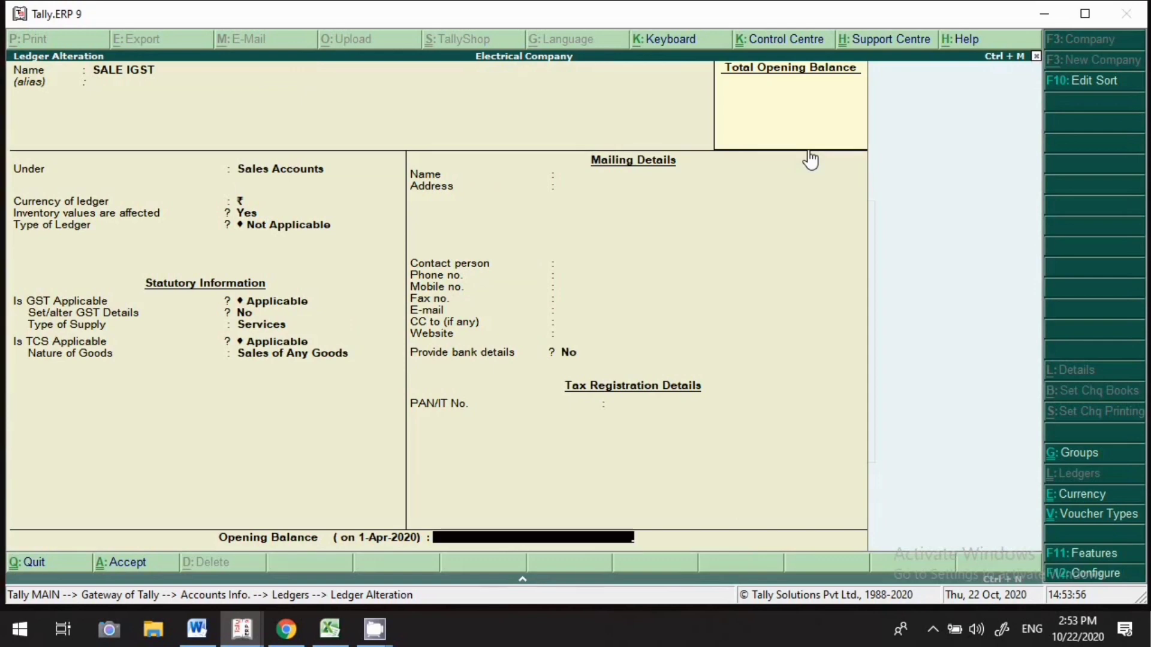
Step: Accept the SALE IGST ledger and open the Igst ledger for alteration
key(Return)
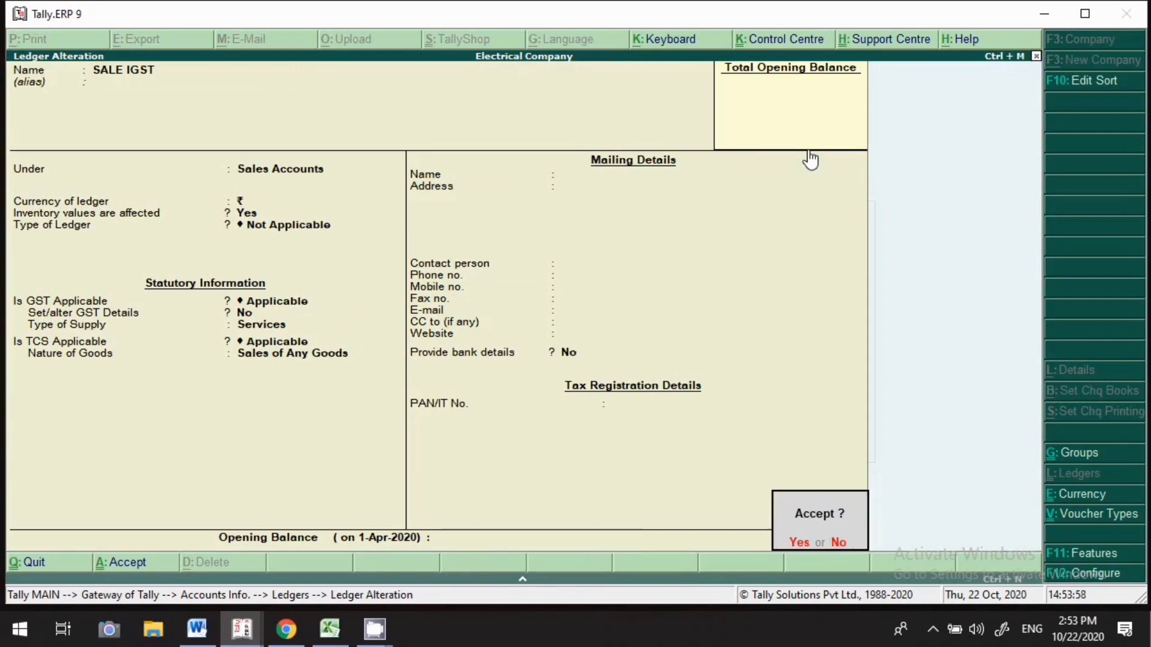
key(Return)
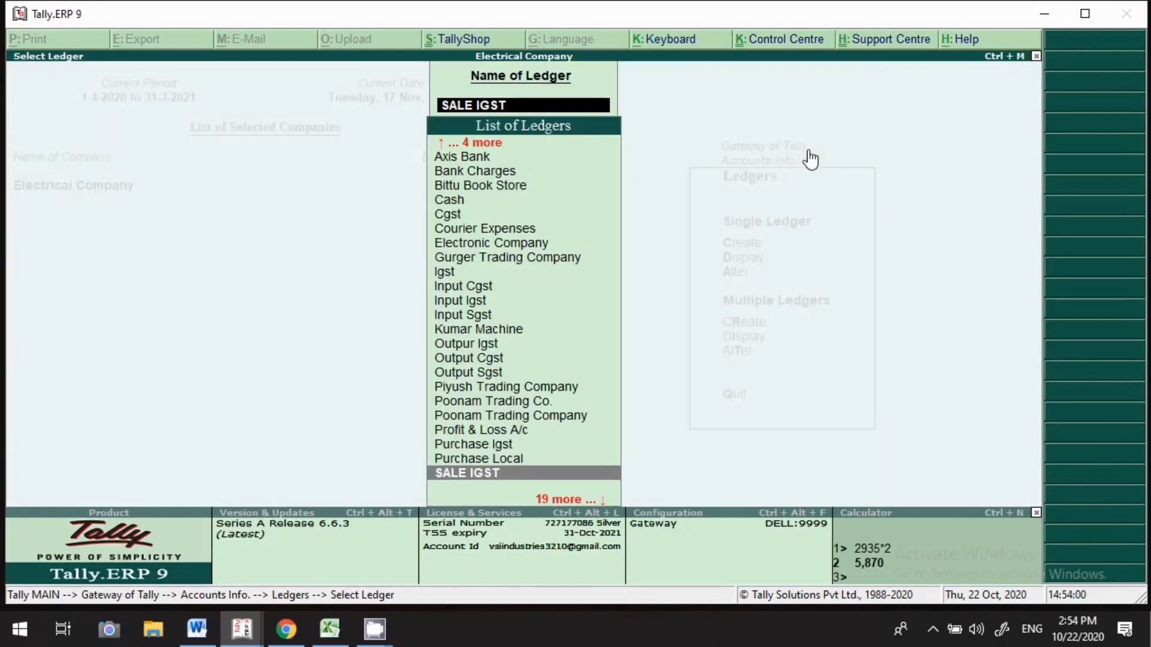
text(Igs)
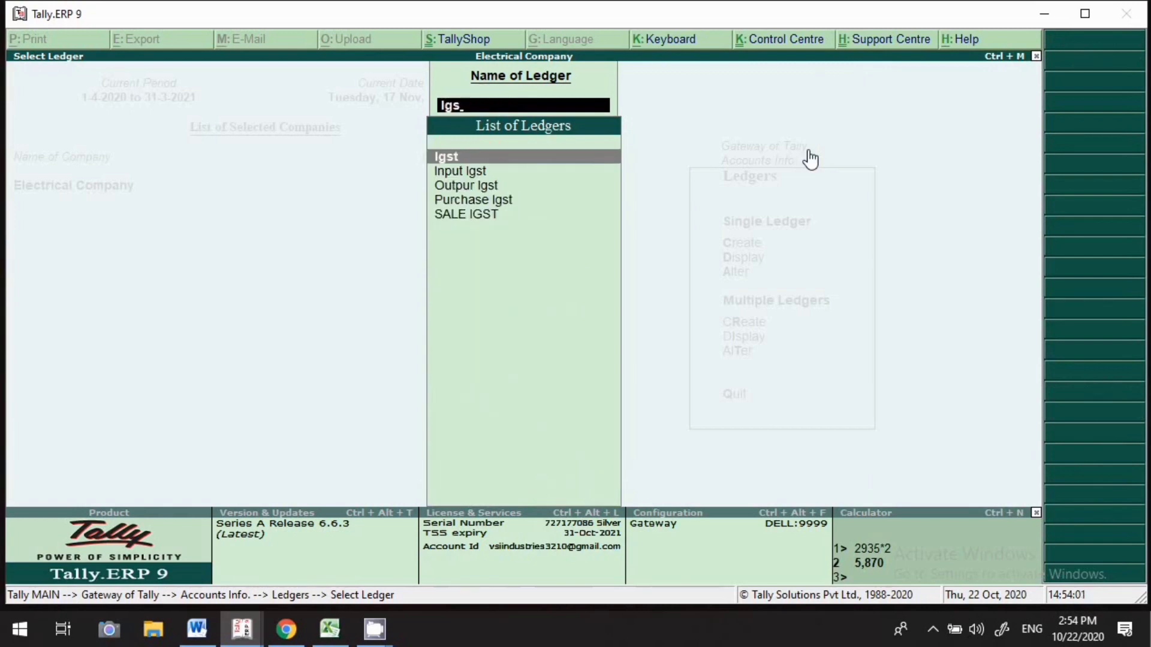
key(Return)
Step: Set the TCS applicability of the Igst ledger to Applicable, keeping its other tax details
key(Return)
key(Return)
key(Return)
key(Return)
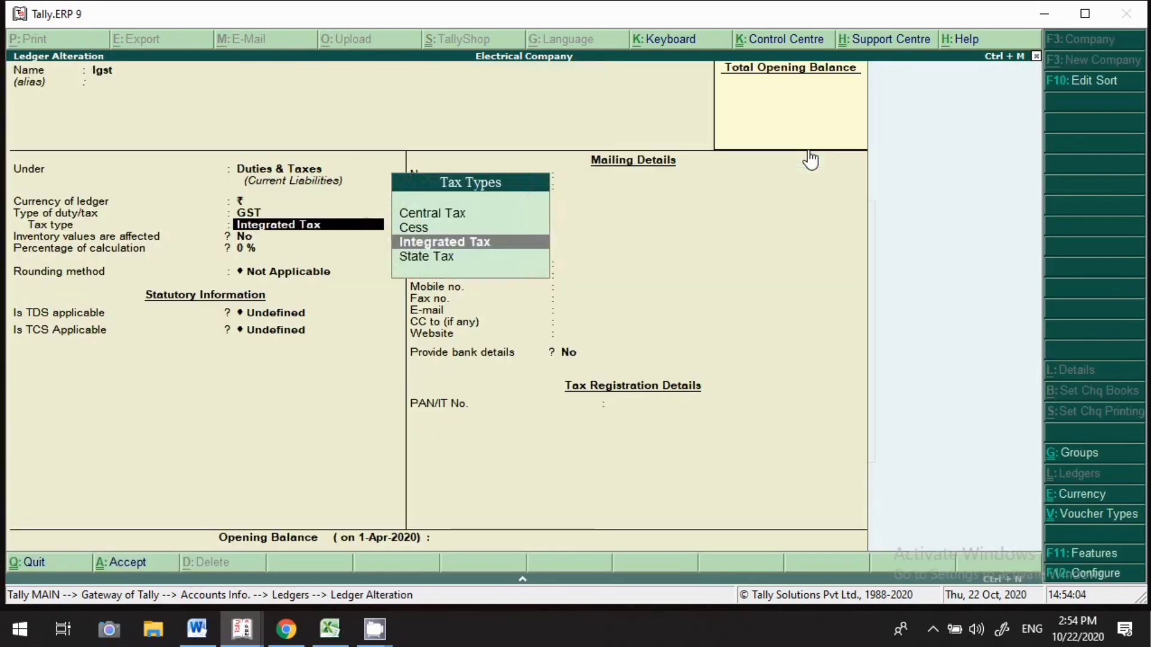
key(Return)
key(Return)
key(Return)
key(Return)
key(Return)
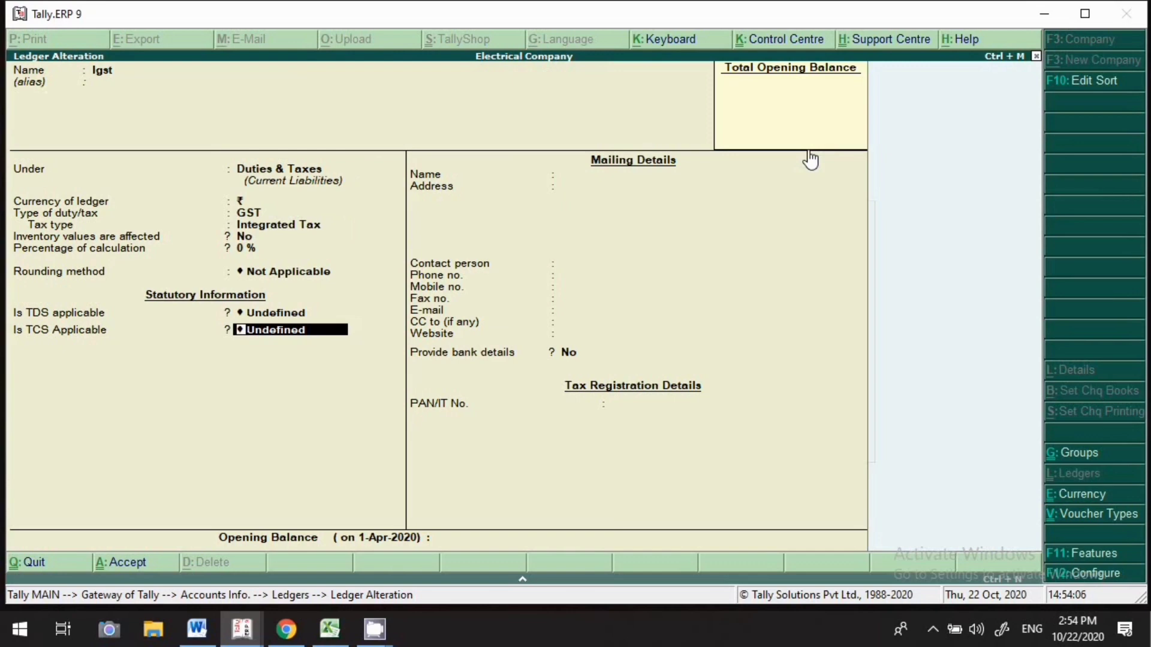
text(A)
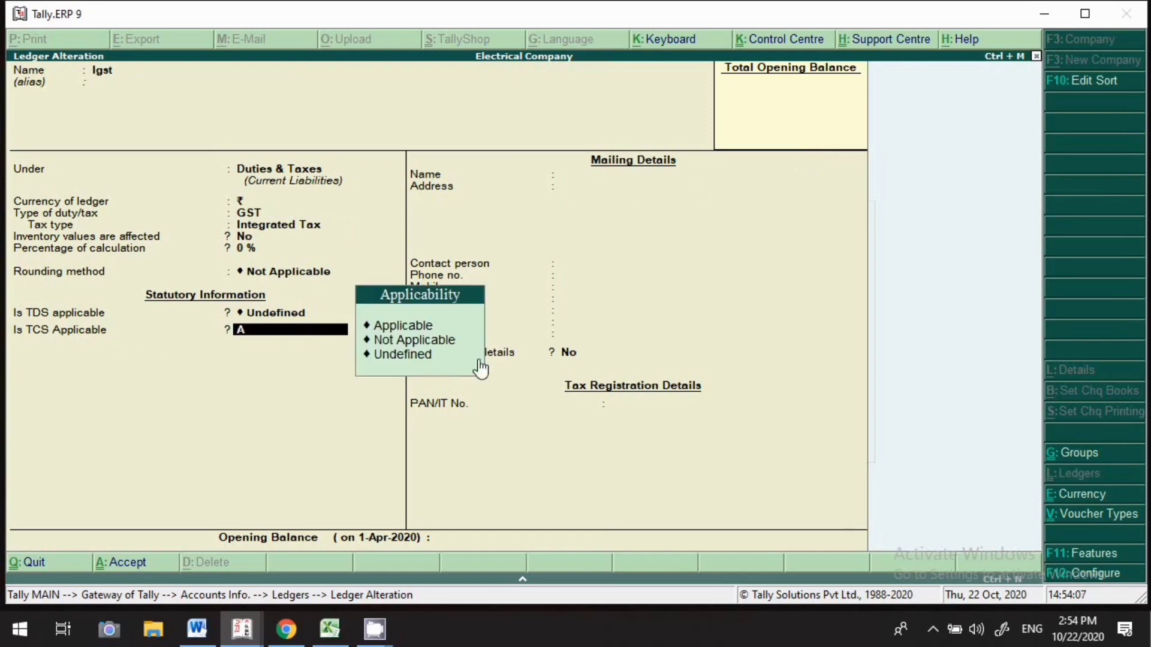
key(Return)
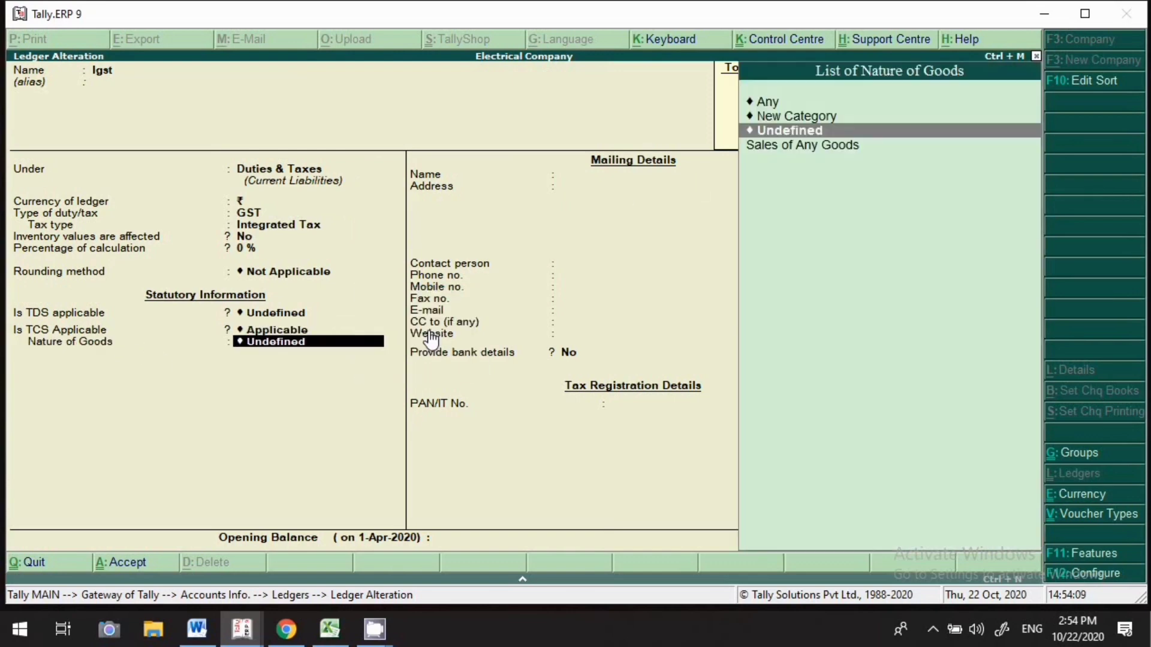
Step: Set Igst's nature of goods to Sales of Any Goods and accept the ledger
key(Down)
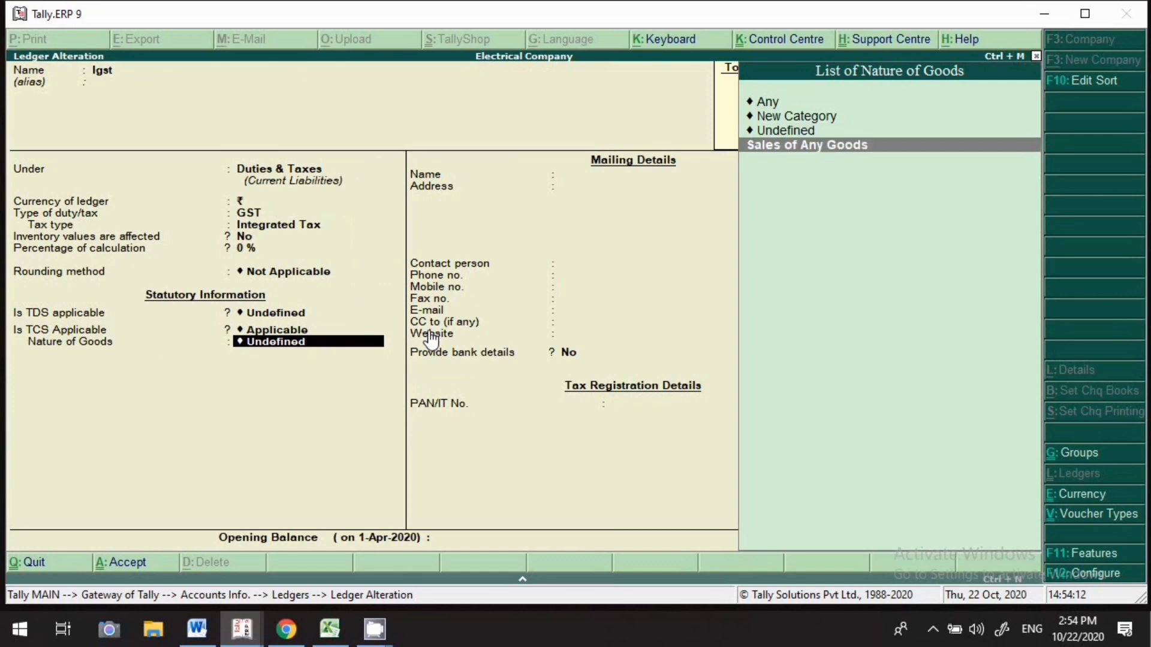
key(Return)
key(Return)
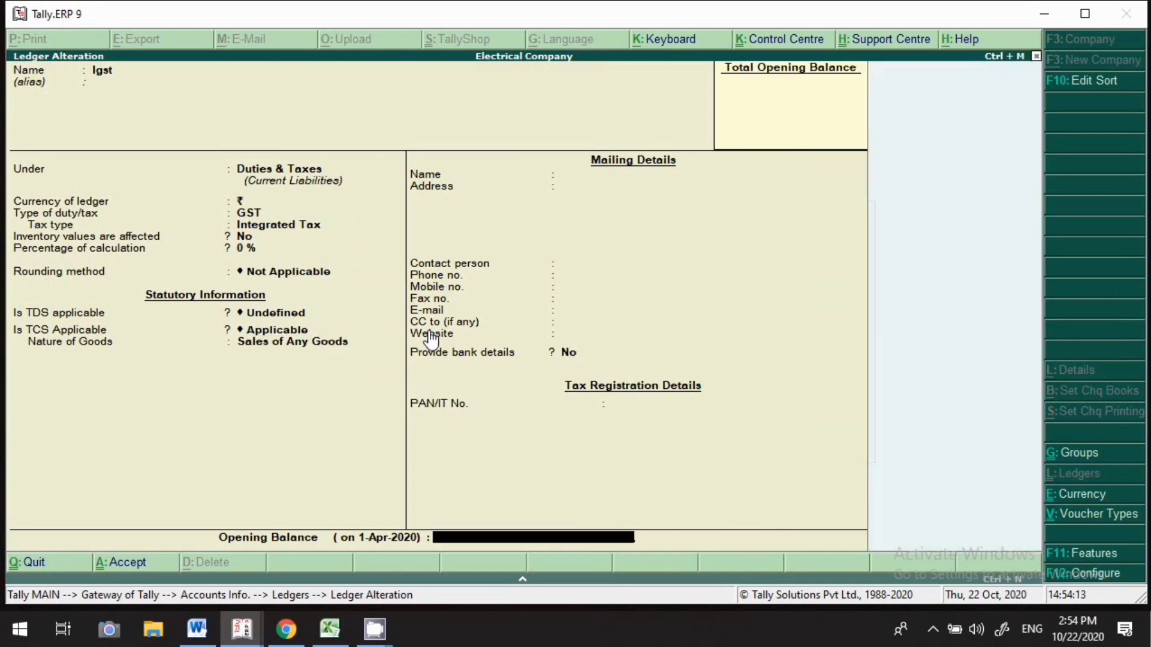
key(Return)
key(Return)
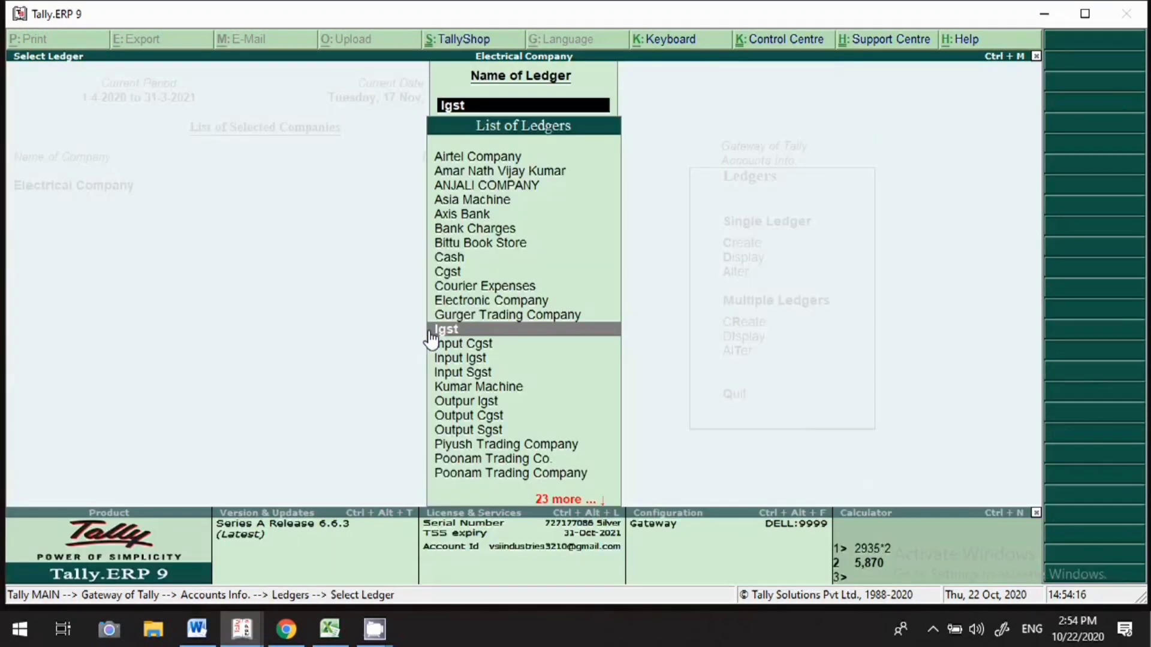
Step: Open the Cgst ledger for alteration and set its TCS applicability to Applicable
text(Cgs)
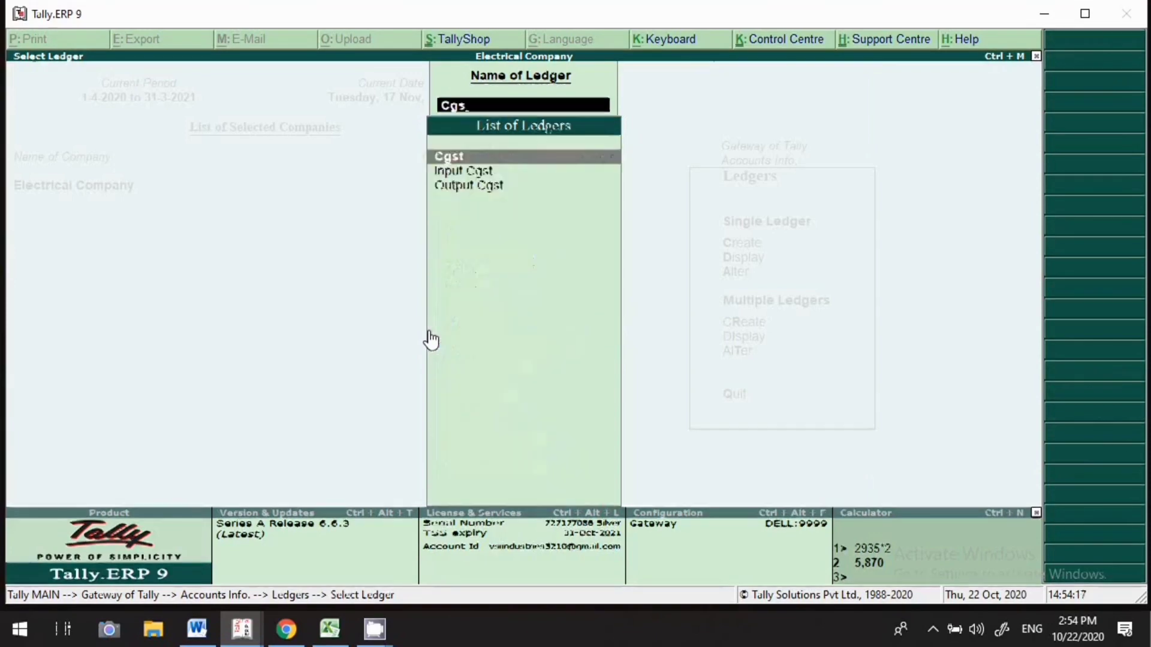
key(Return)
key(Return)
key(Return)
key(Return)
key(Return)
key(Return)
key(Return)
key(Return)
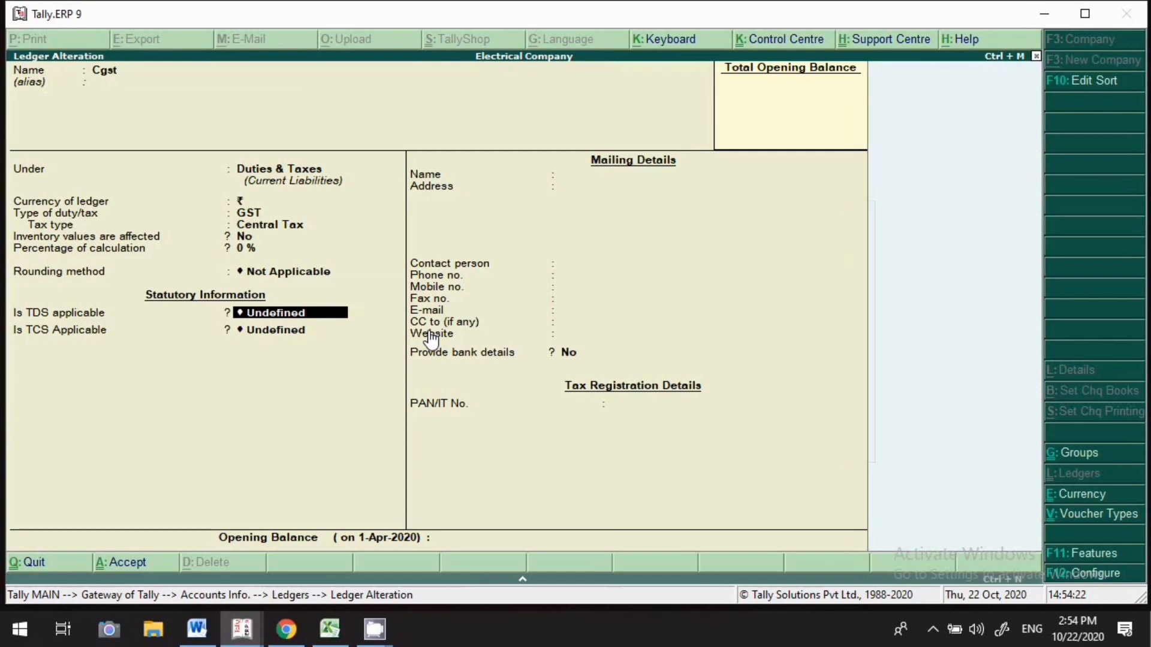
key(Return)
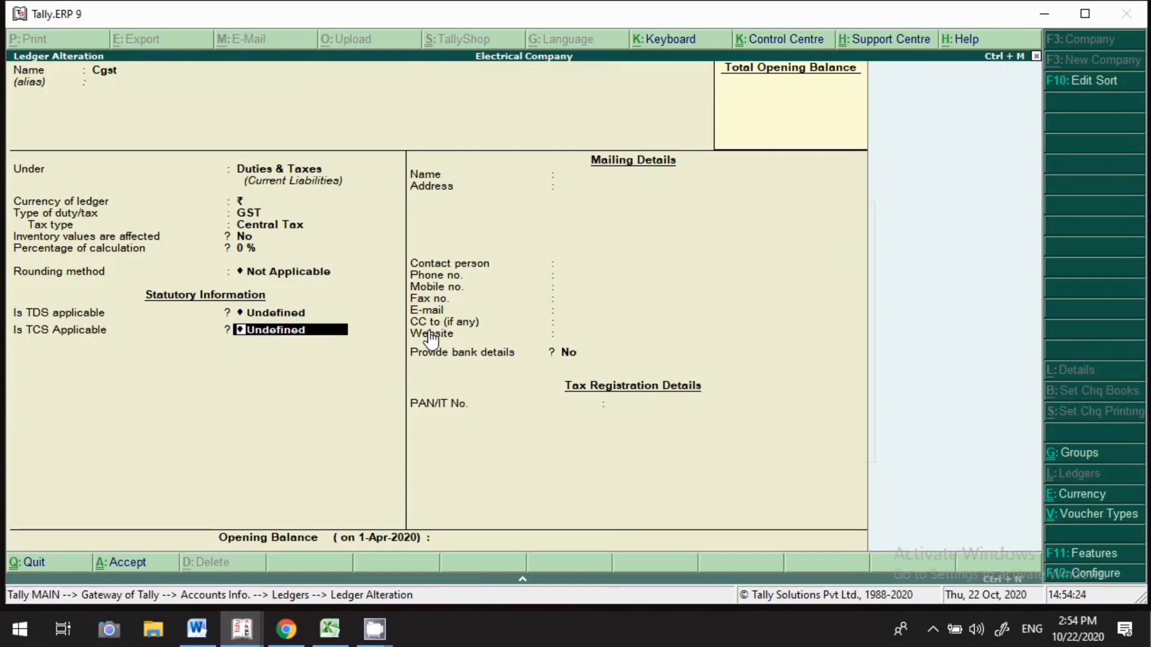
text(A)
key(Return)
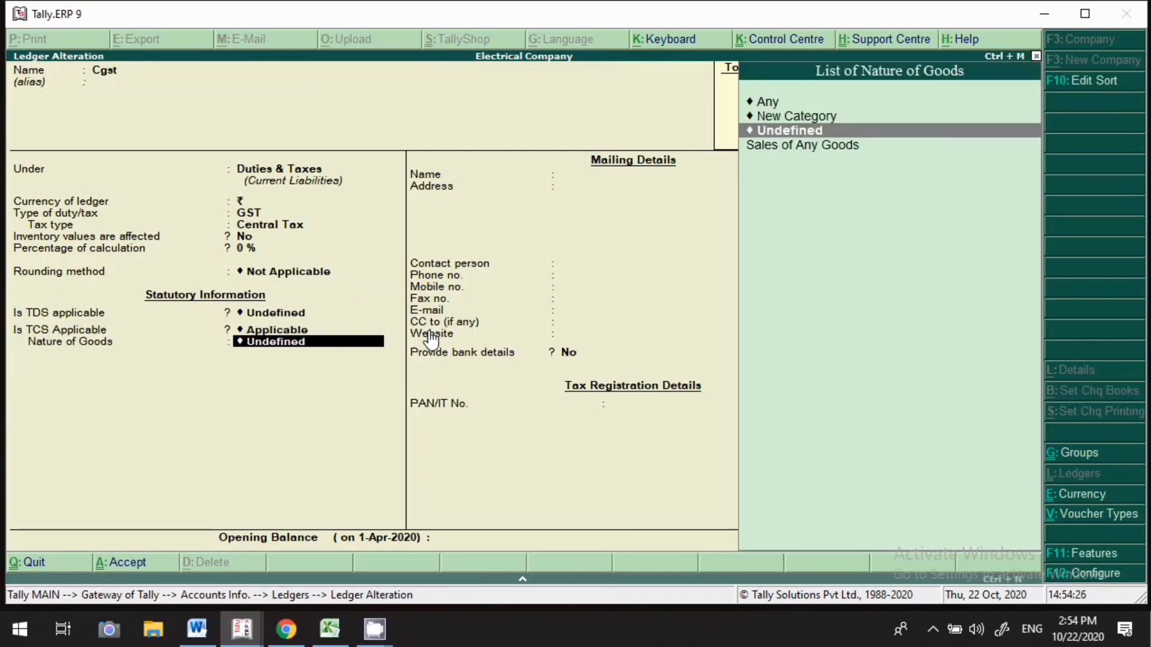
Step: Set Cgst's nature of goods to Sales of Any Goods and accept the ledger
key(Down)
key(Return)
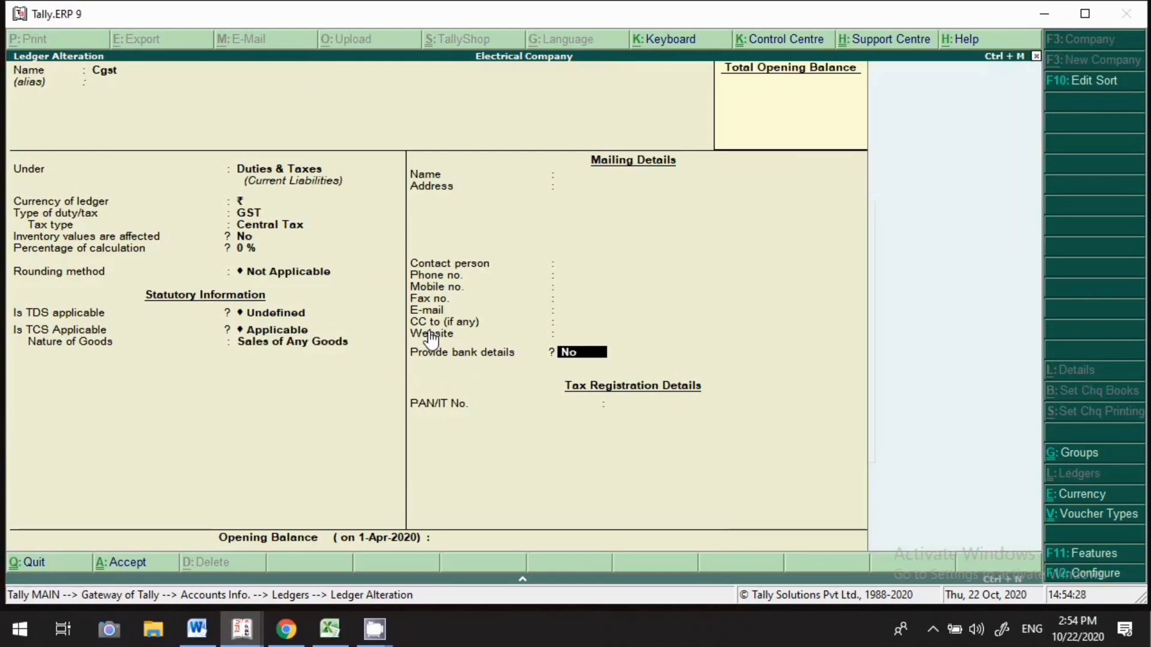
key(Return)
key(Return)
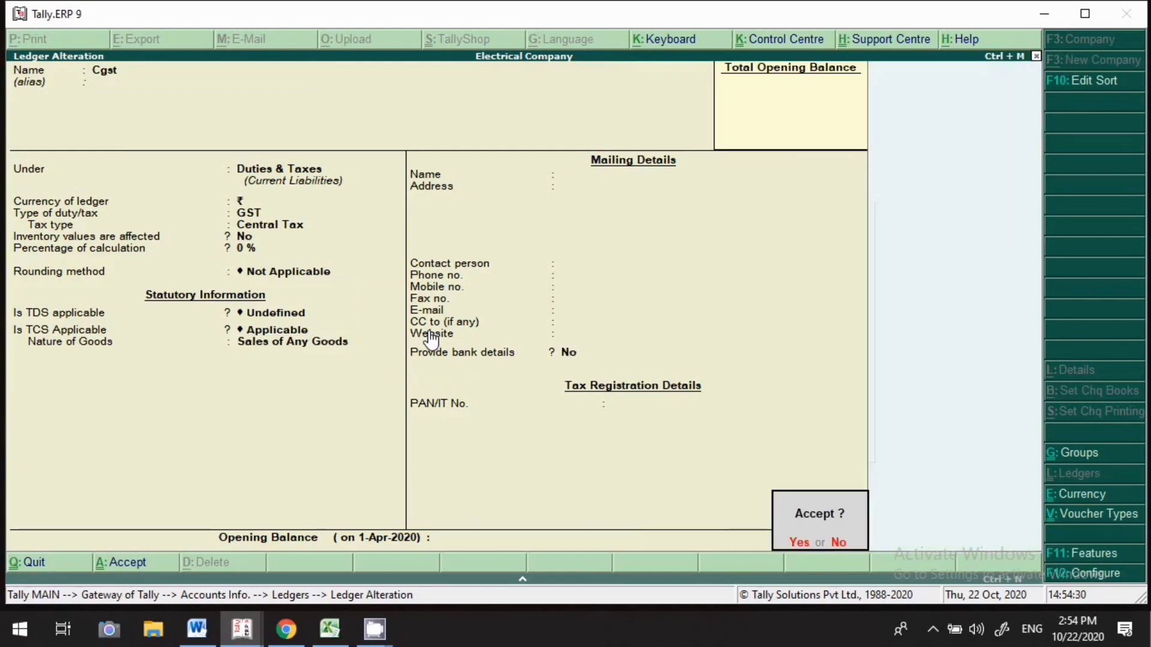
key(Return)
Step: Open the Sgst ledger for alteration and set its TCS applicability to Applicable
text(sg)
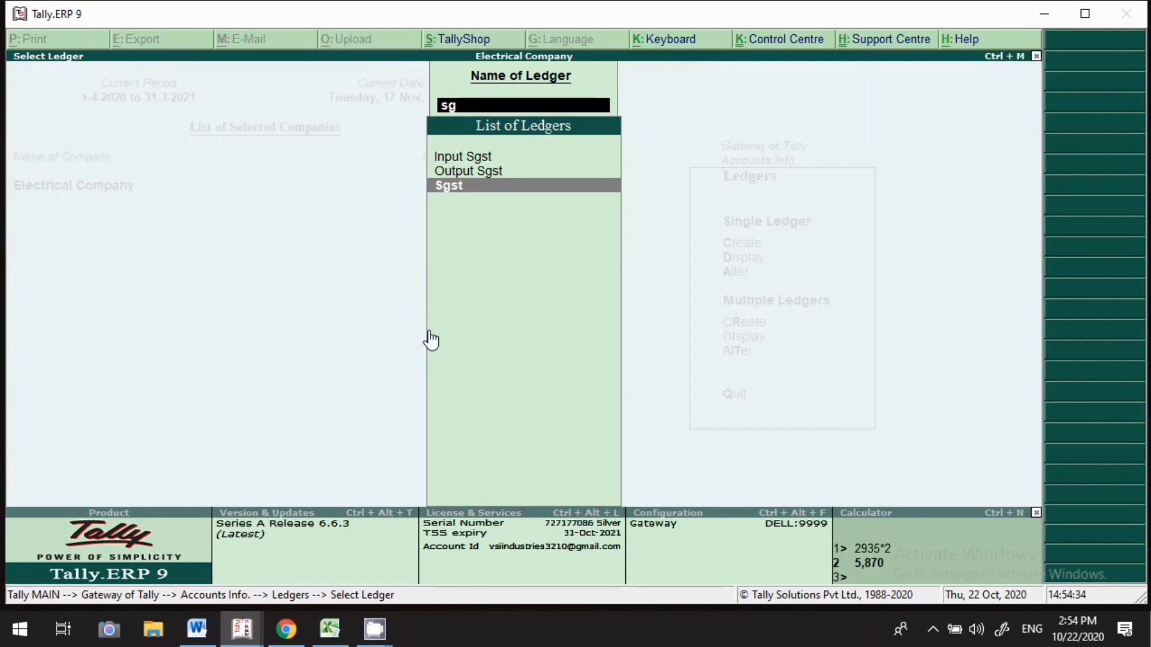
key(Return)
key(Return)
key(Return)
key(Return)
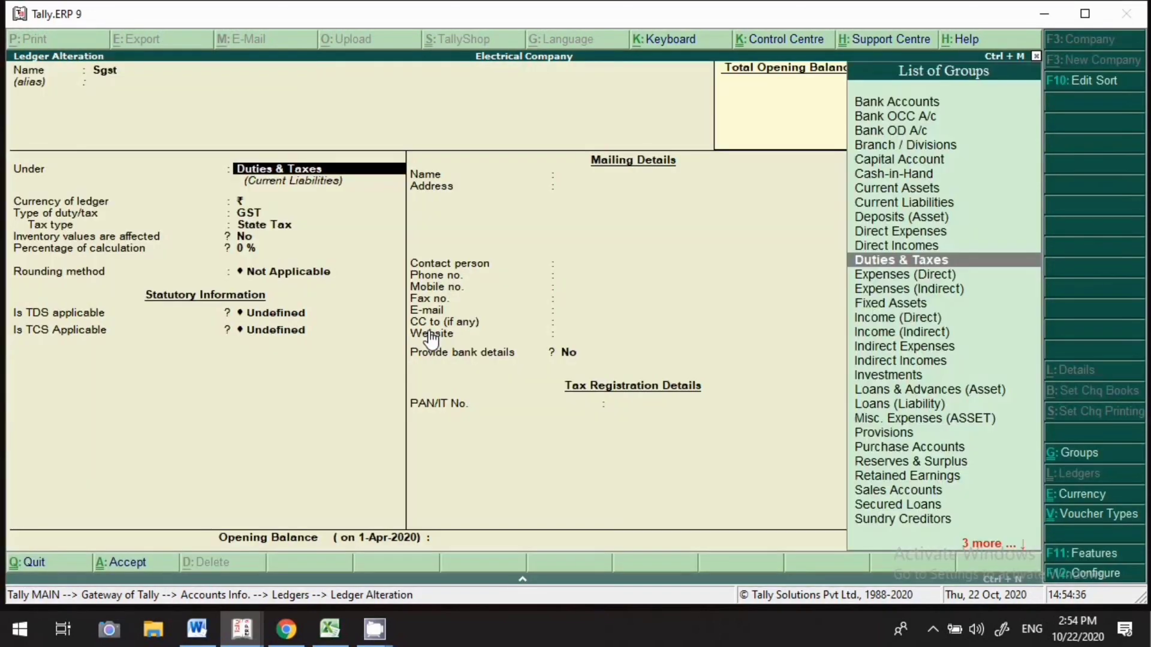
key(Return)
key(Return)
key(Return)
key(Return)
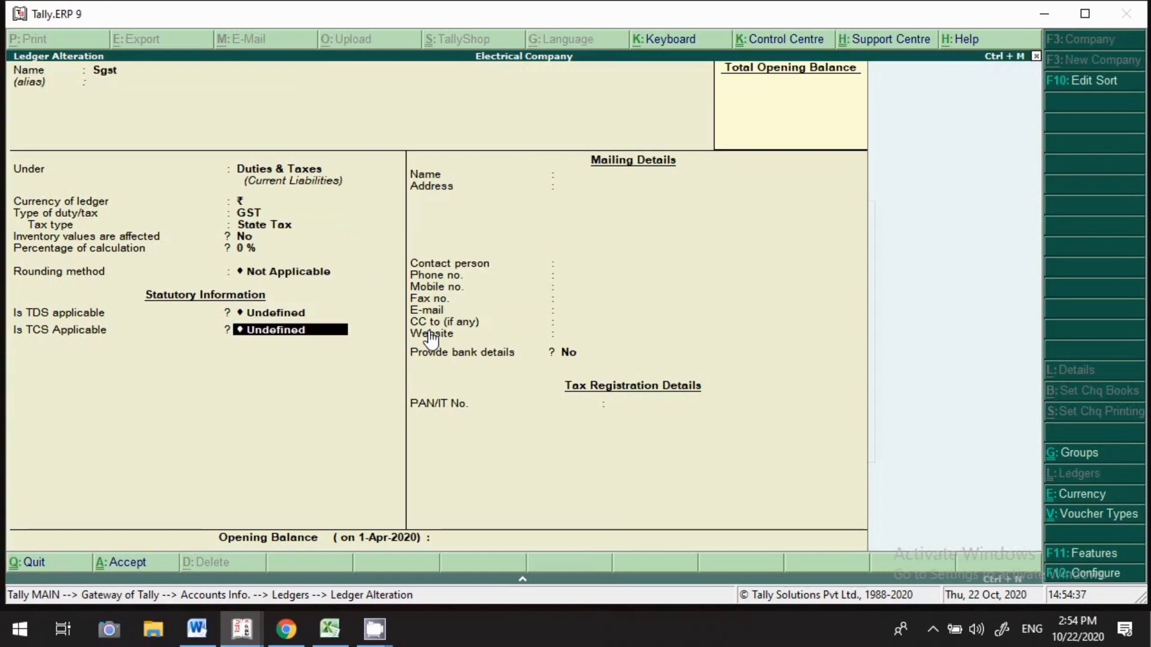
text(A)
key(Return)
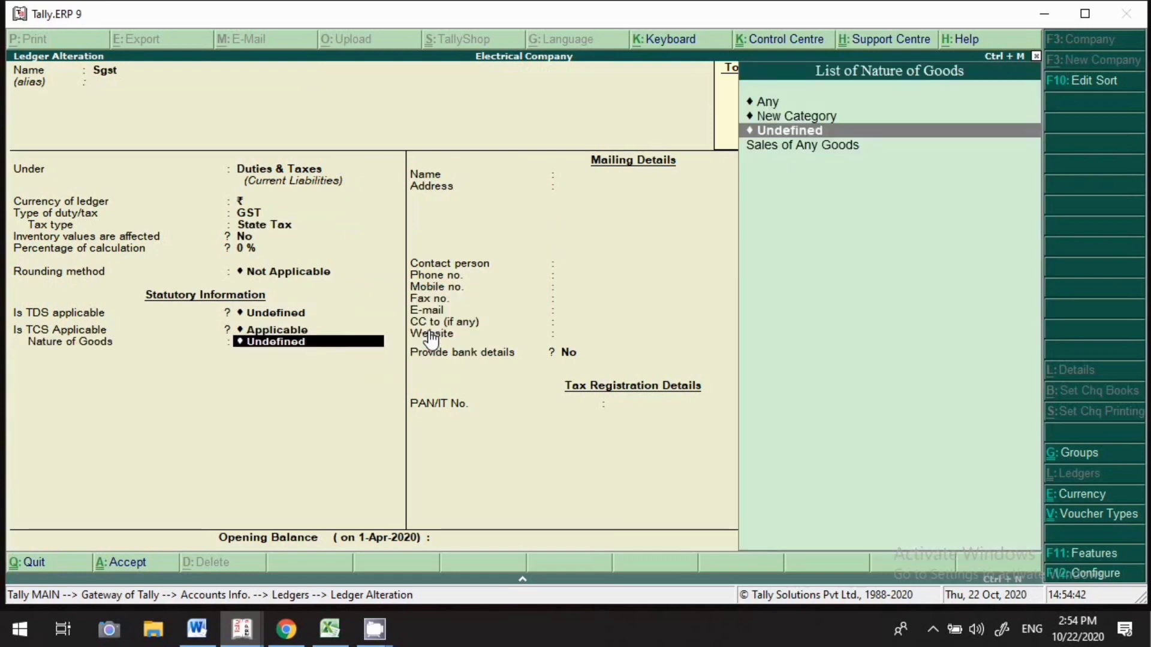
Step: Set Sgst's nature of goods to Sales of Any Goods and accept the ledger
key(Down)
key(Return)
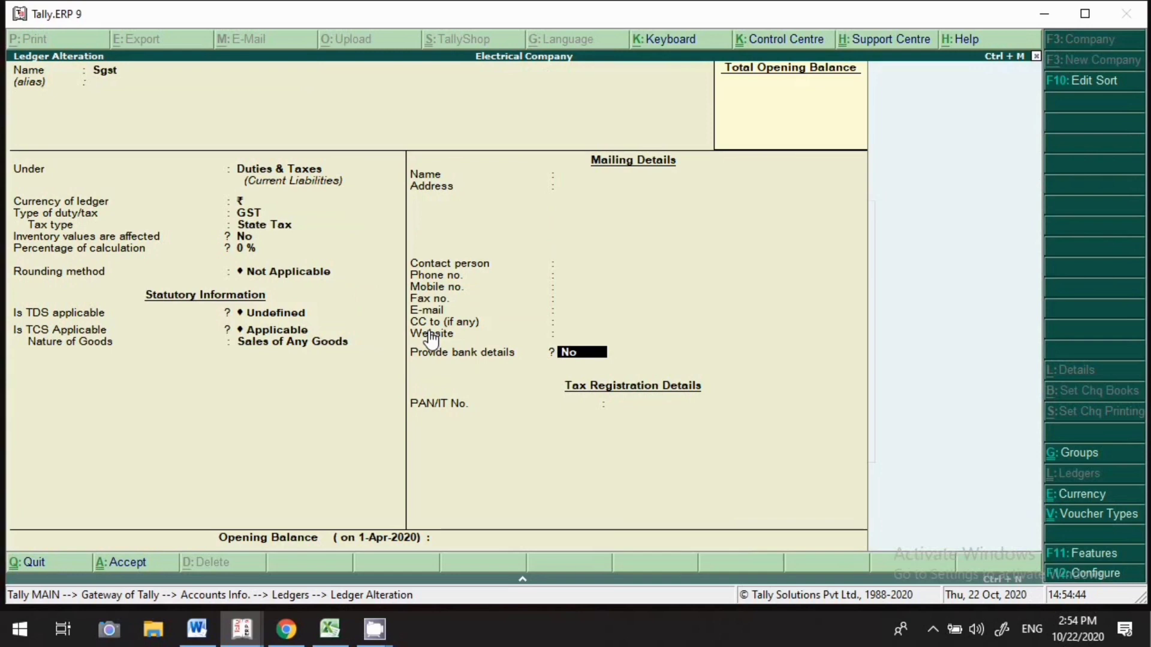
key(Return)
key(Return)
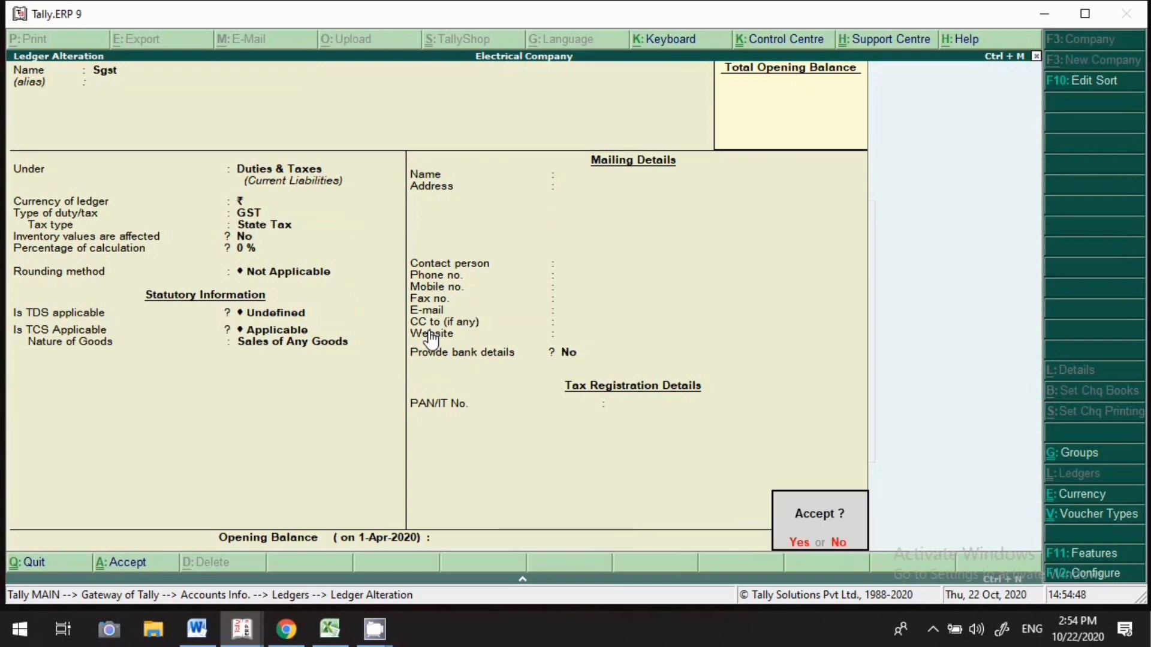
key(Return)
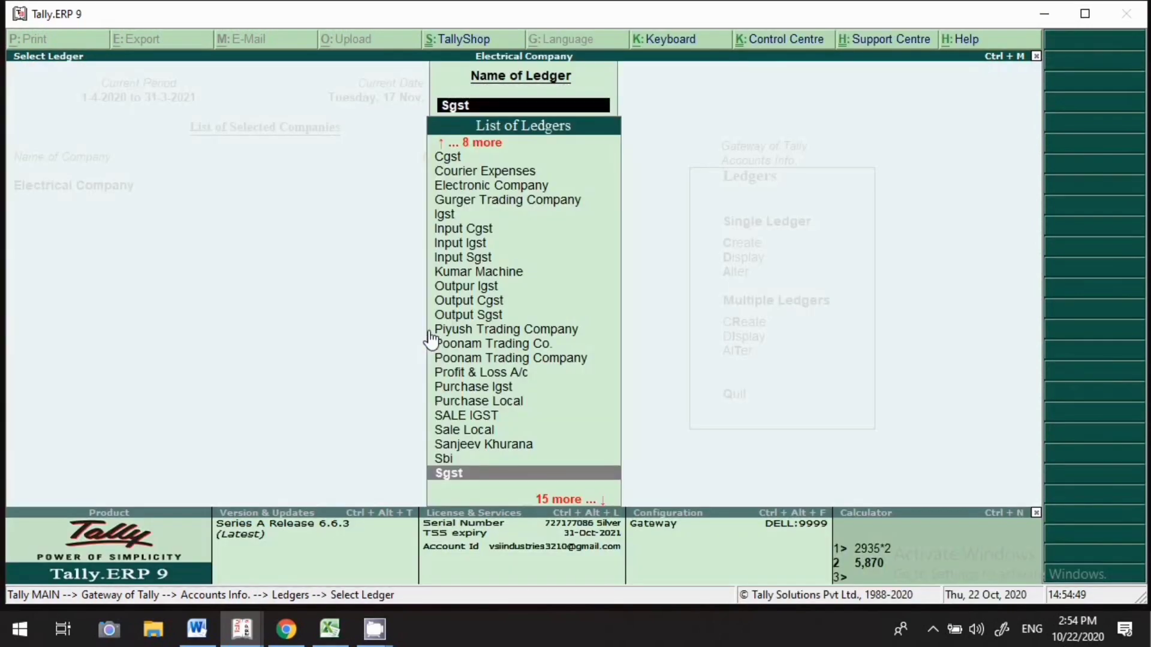
key(BackSpace)
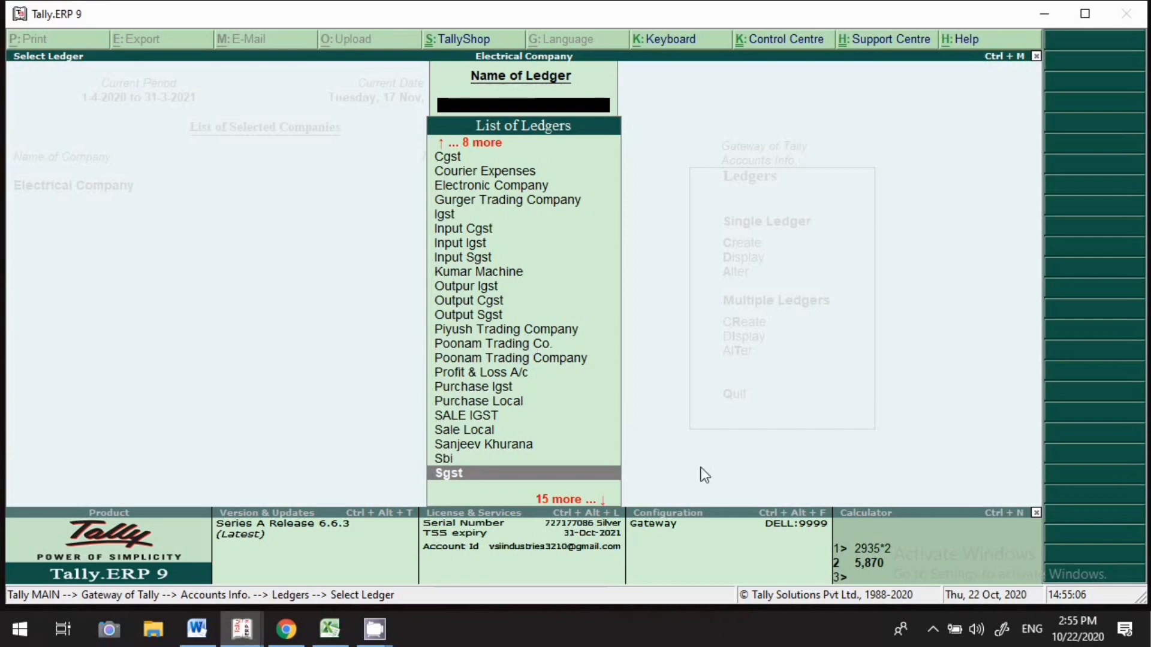
click(933, 629)
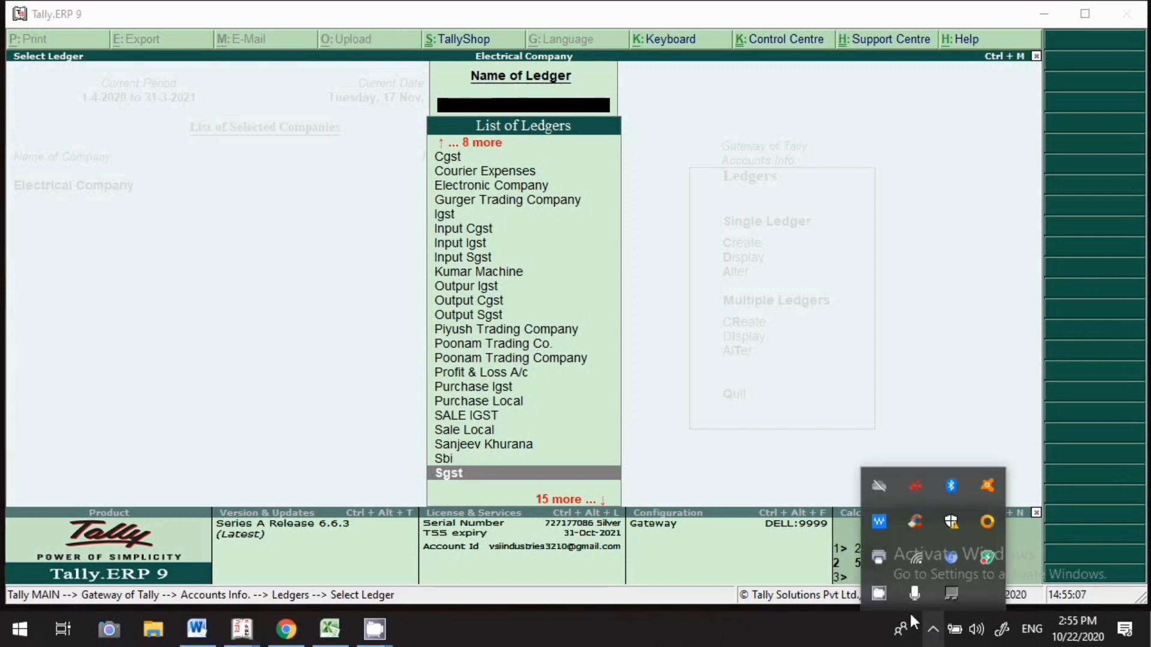
right_click(877, 594)
click(917, 537)
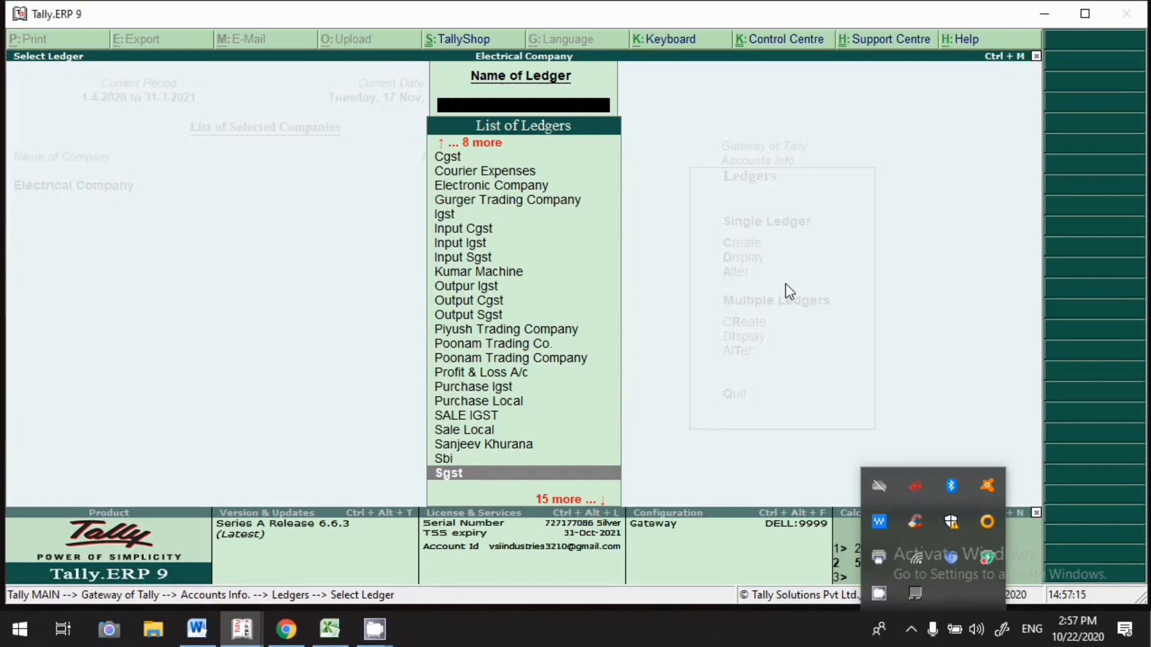
Step: Leave ledger alteration and open the stock item Electrice Item 28% for alteration from the inventory masters
key(Escape)
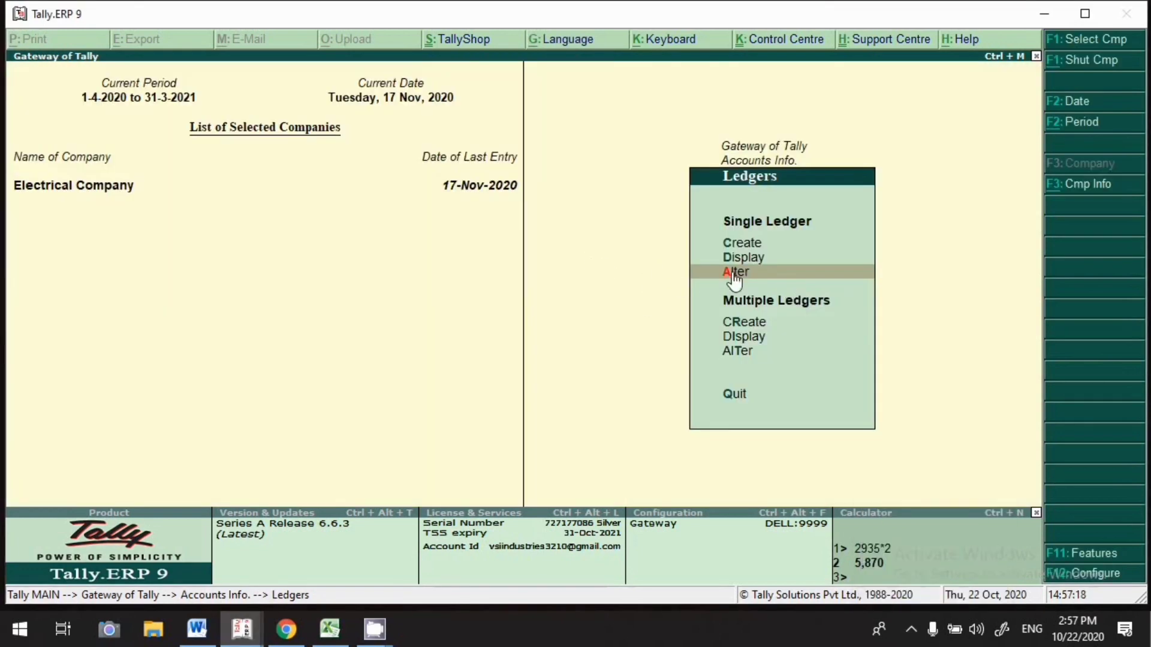
key(Escape)
key(Escape)
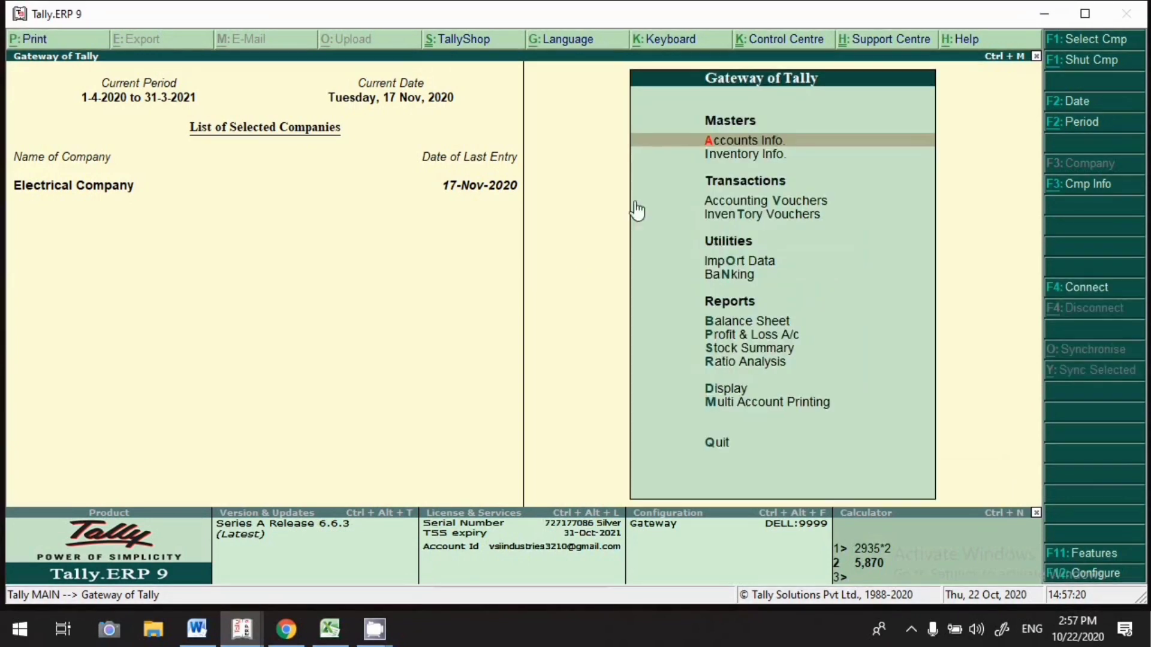
click(746, 154)
key(Down)
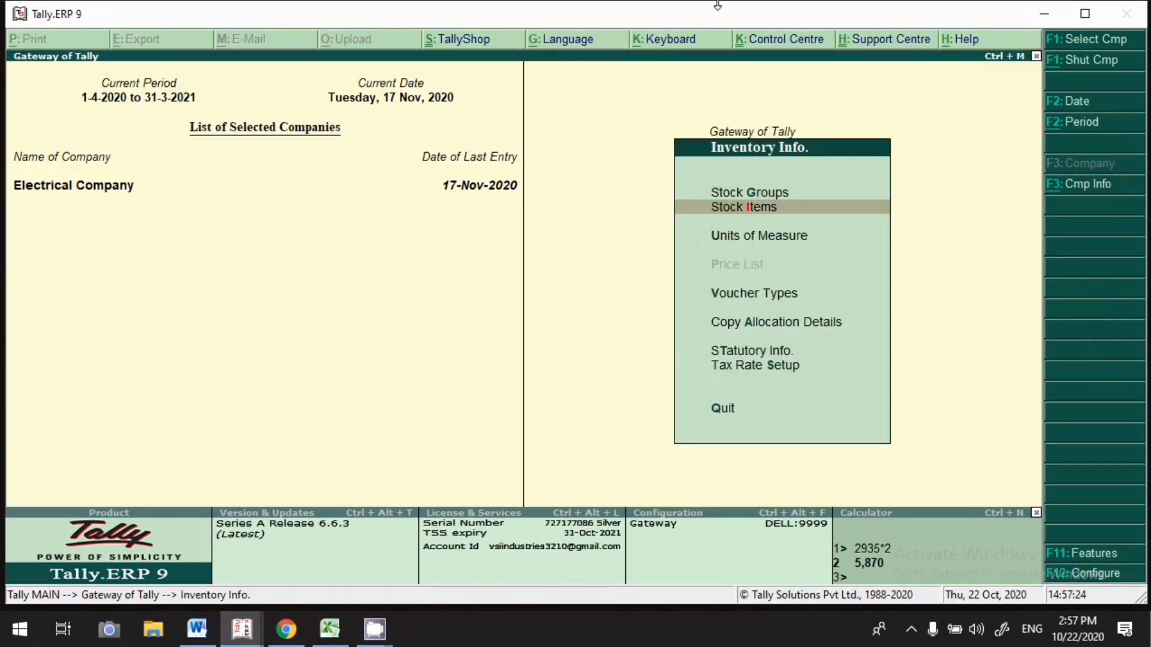
key(Return)
key(Down)
key(Down)
key(Return)
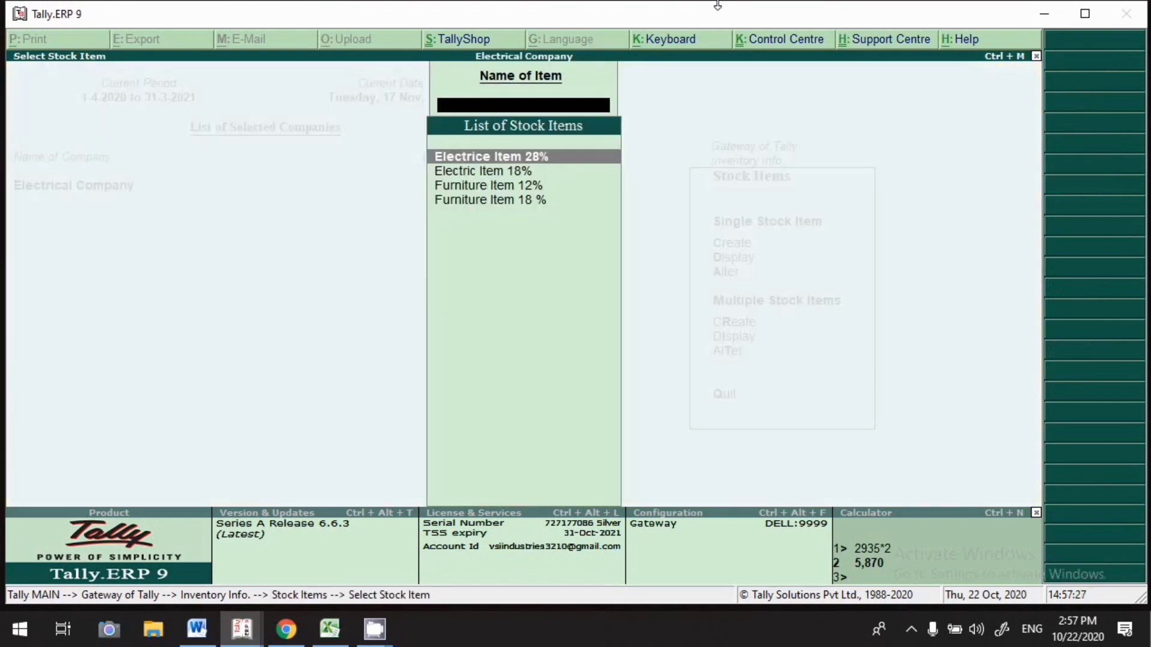
key(Return)
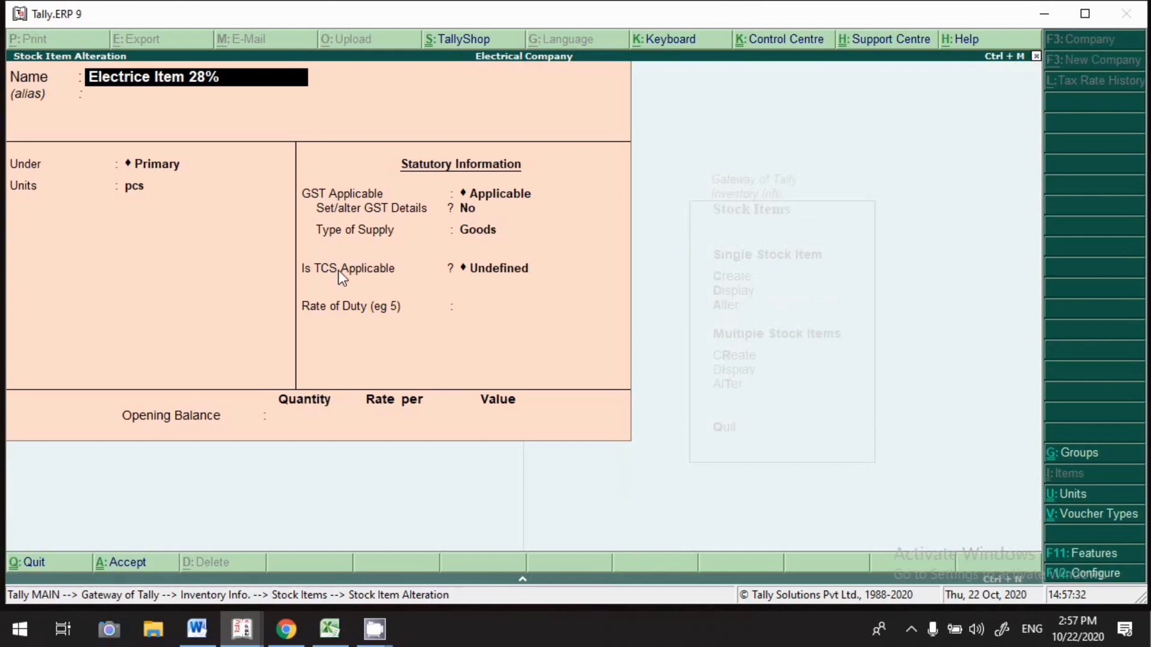
Step: Make TCS Applicable for Electrice Item 28% with nature of goods Sales of Any Goods, and accept the stock item
click(453, 271)
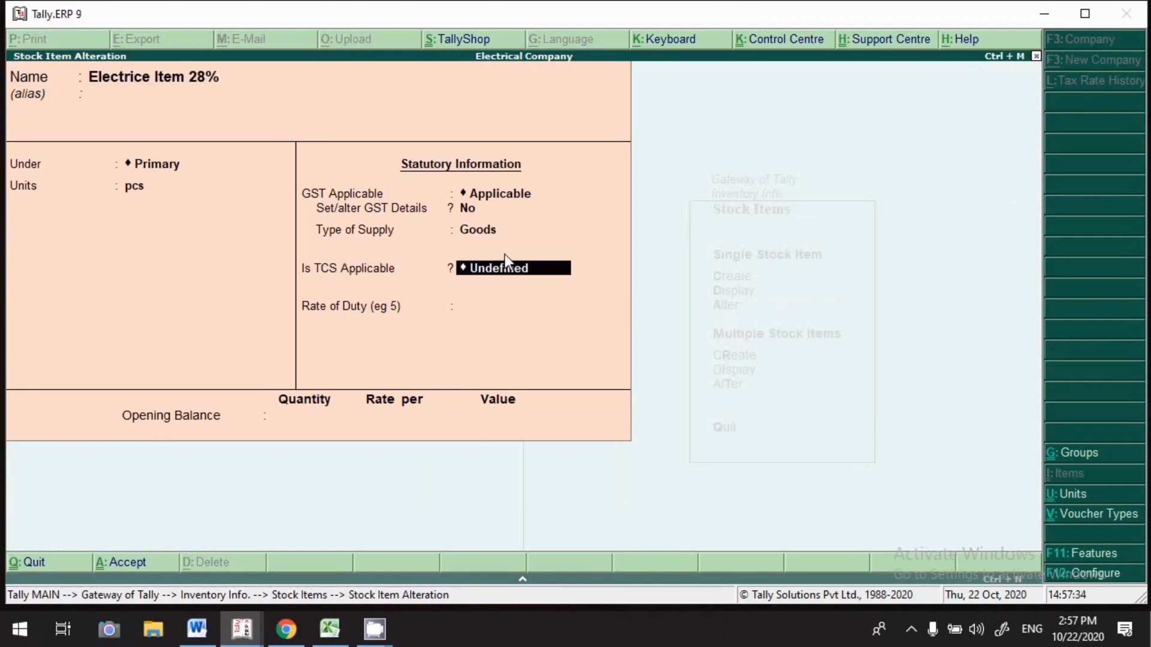
text(A)
key(Return)
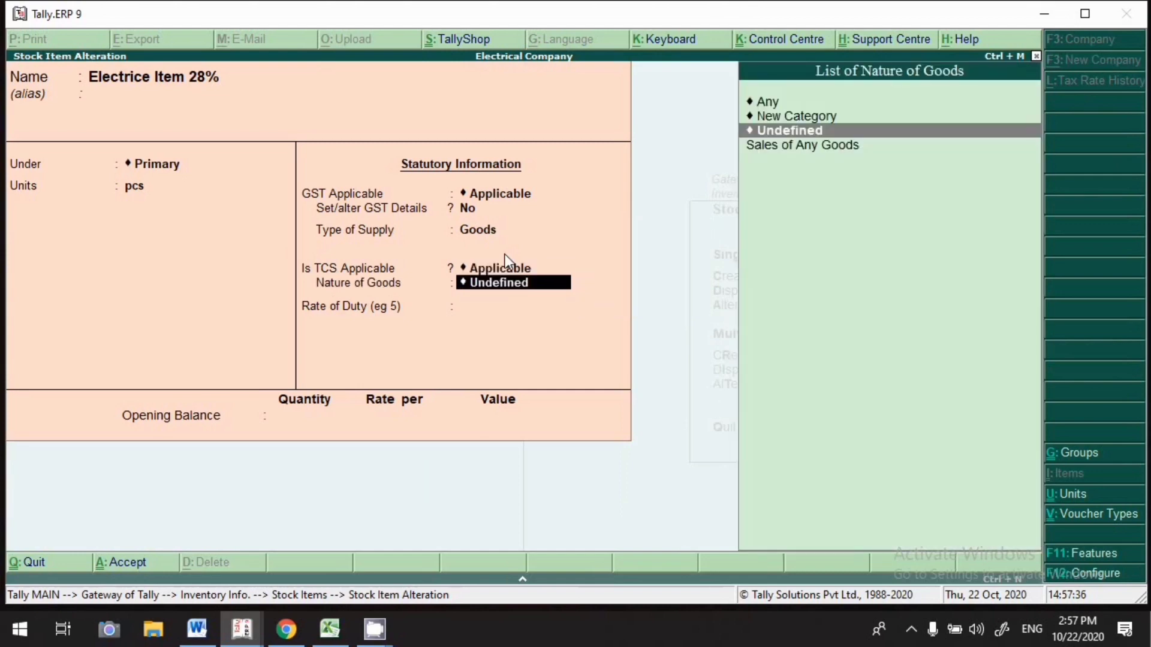
key(Down)
key(Return)
key(Return)
key(Return)
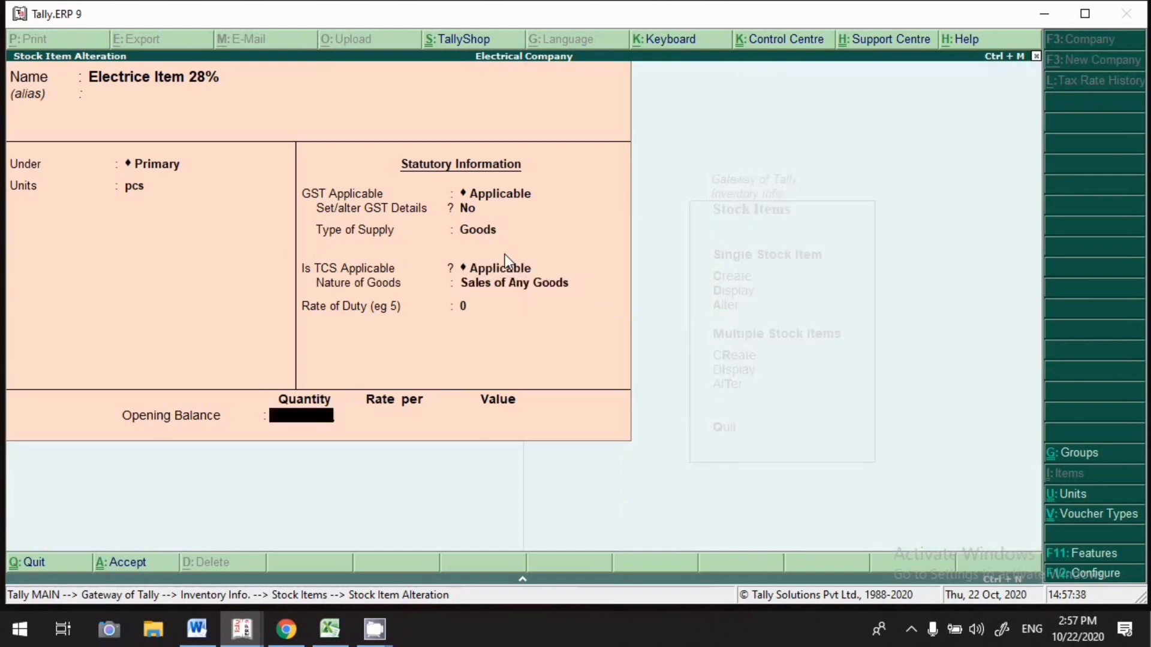
key(Return)
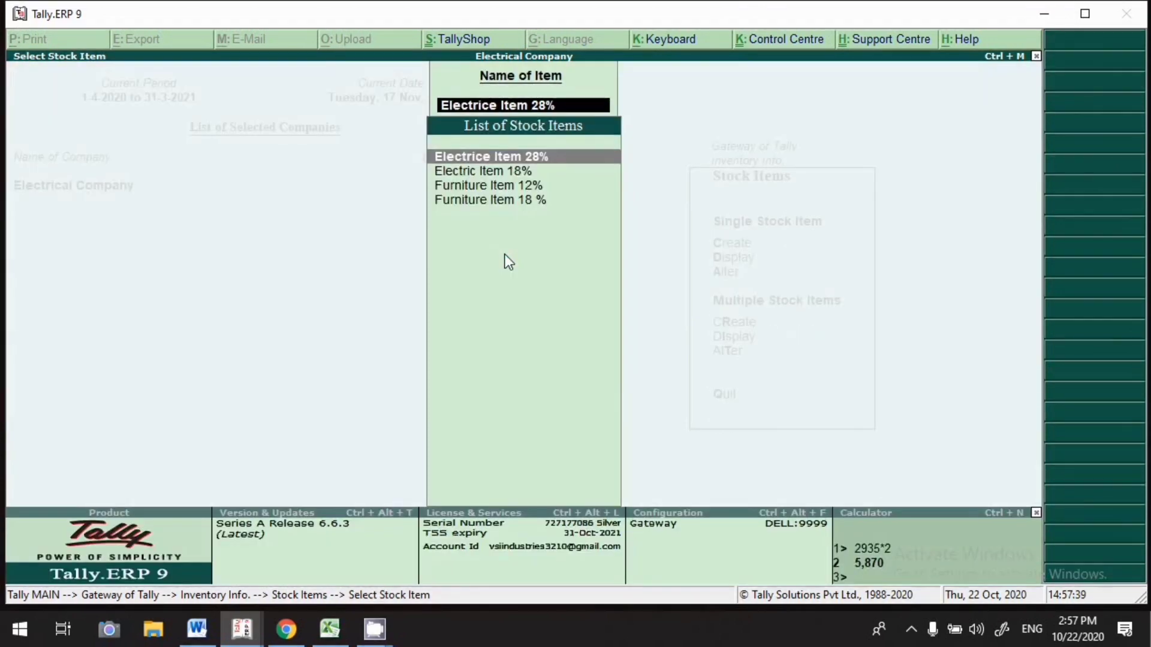
Step: Make TCS Applicable for the stock item Electric Item 18% with nature of goods Sales of Any Goods, and accept the item
key(Down)
key(Return)
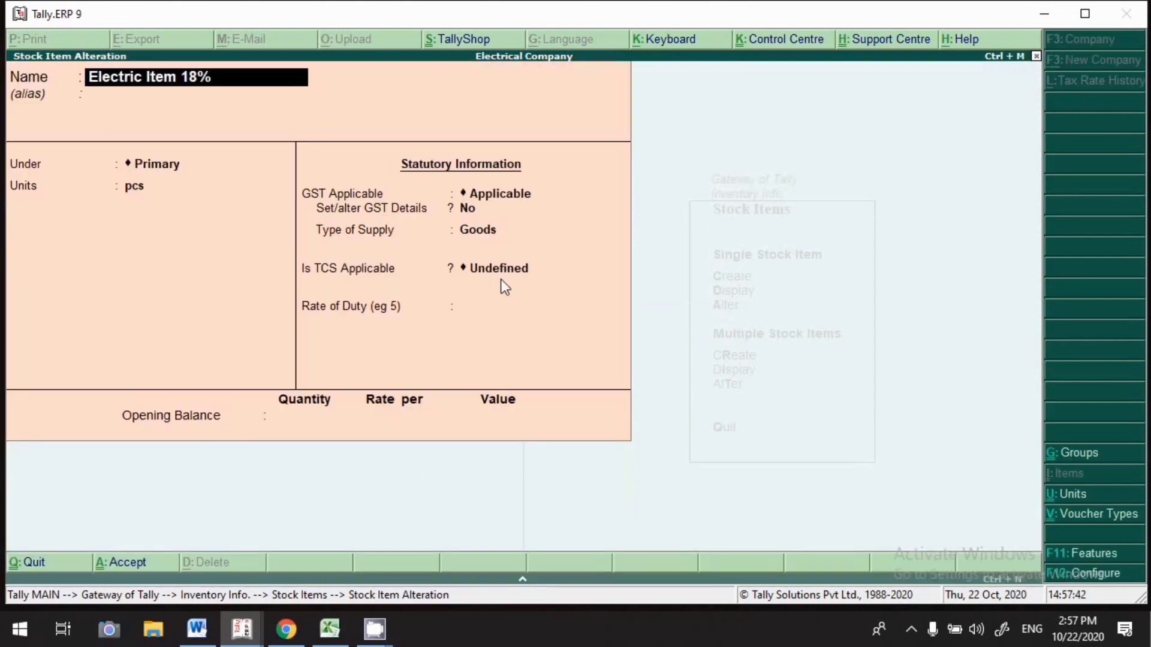
click(502, 271)
key(Up)
key(Up)
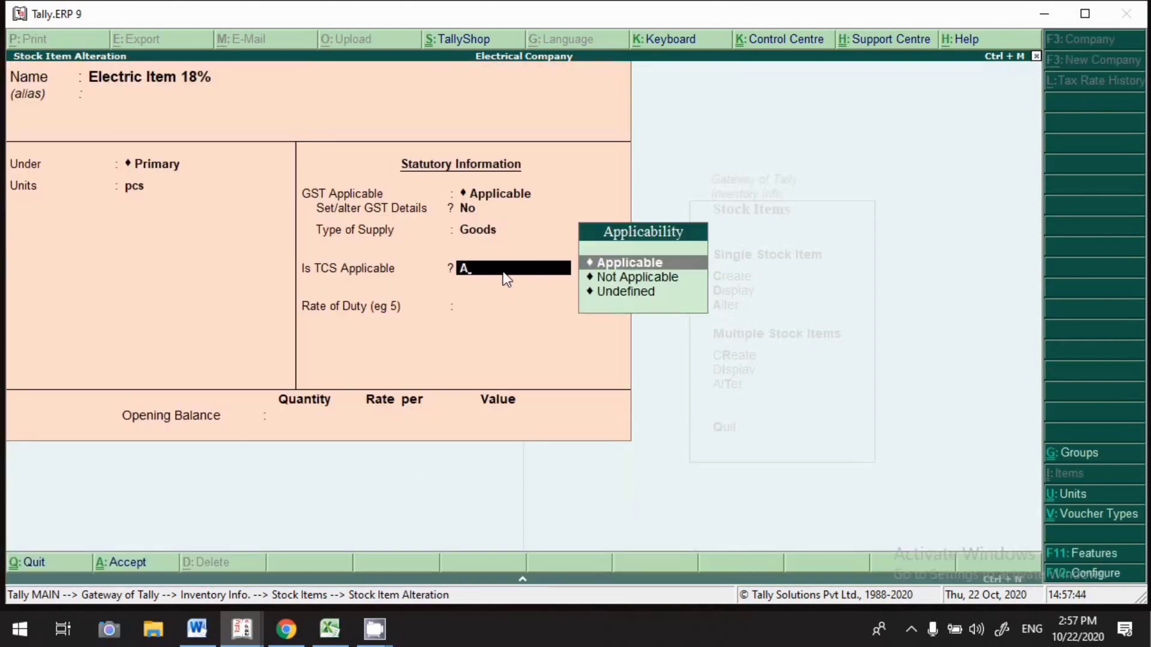
key(Return)
key(Down)
key(Return)
key(Return)
key(Return)
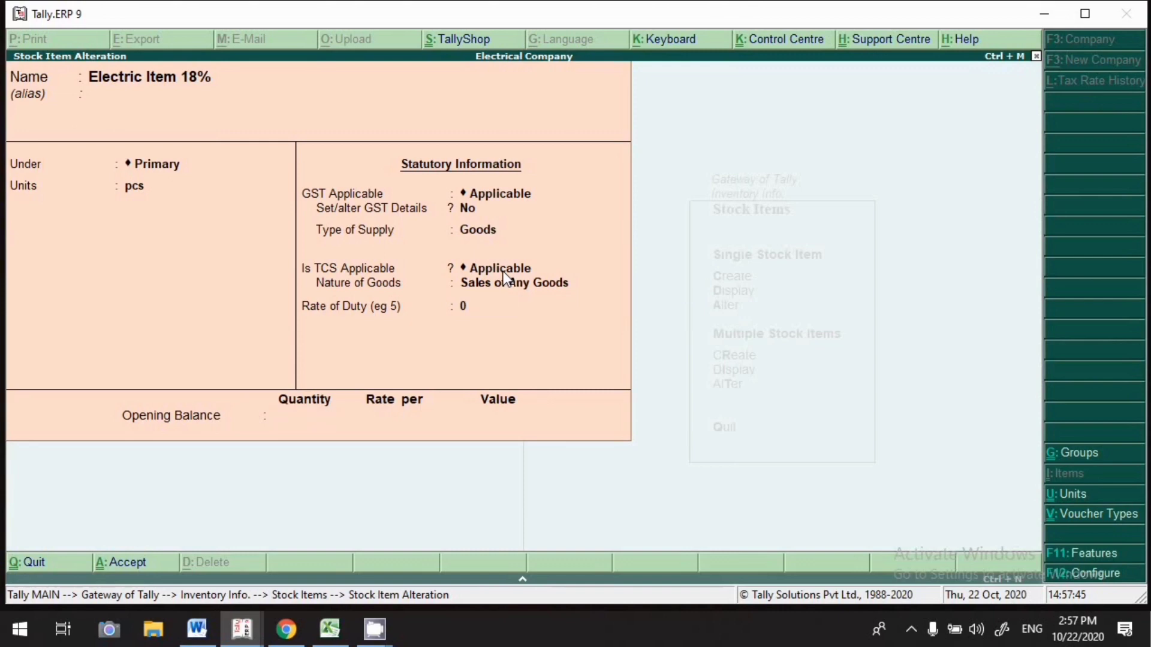
key(Return)
key(Return)
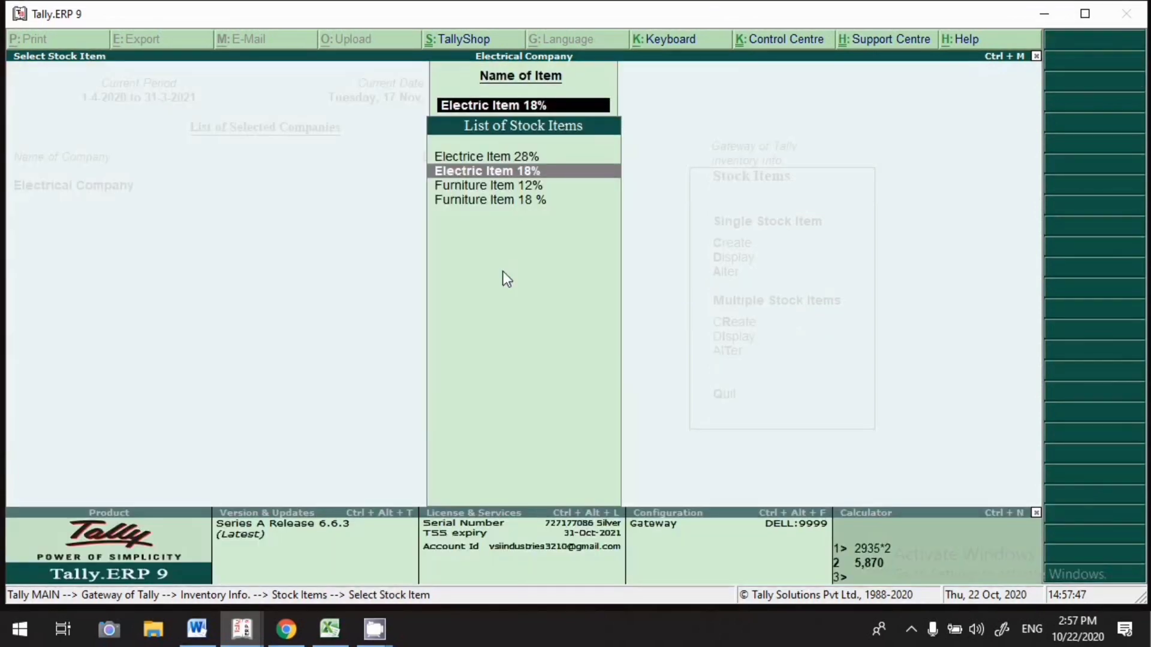
Step: Alter the stock item Furniture Item 12% to make TCS Applicable with nature of goods Sales of Any Goods, and accept it
key(Down)
key(Return)
click(503, 271)
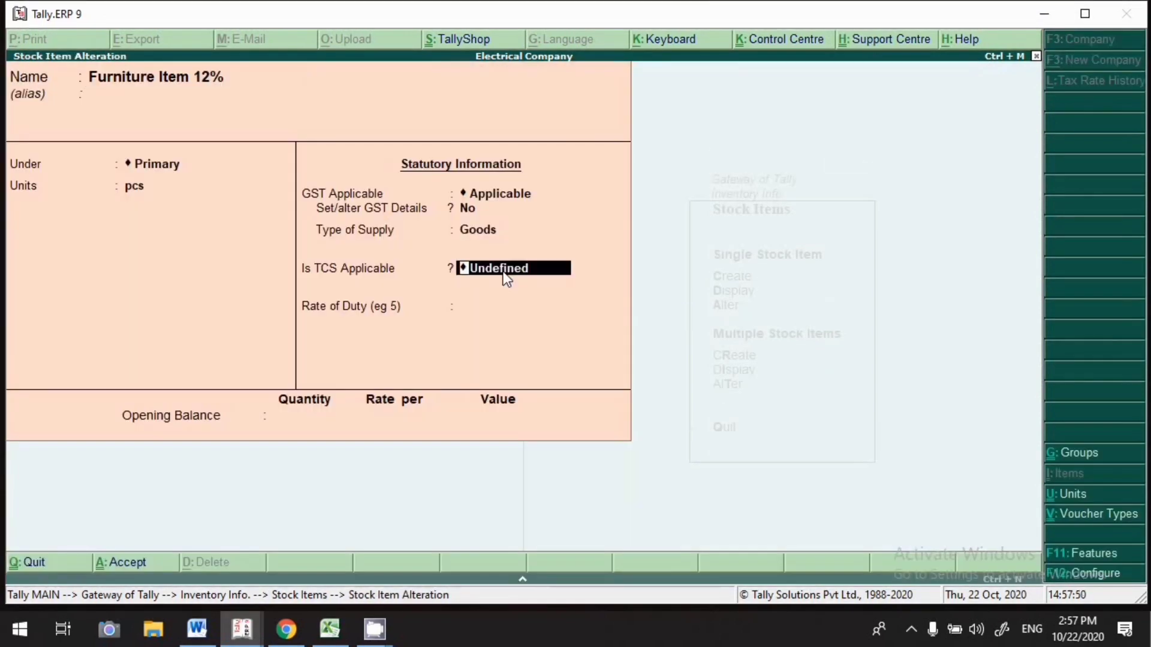
text(a)
key(Return)
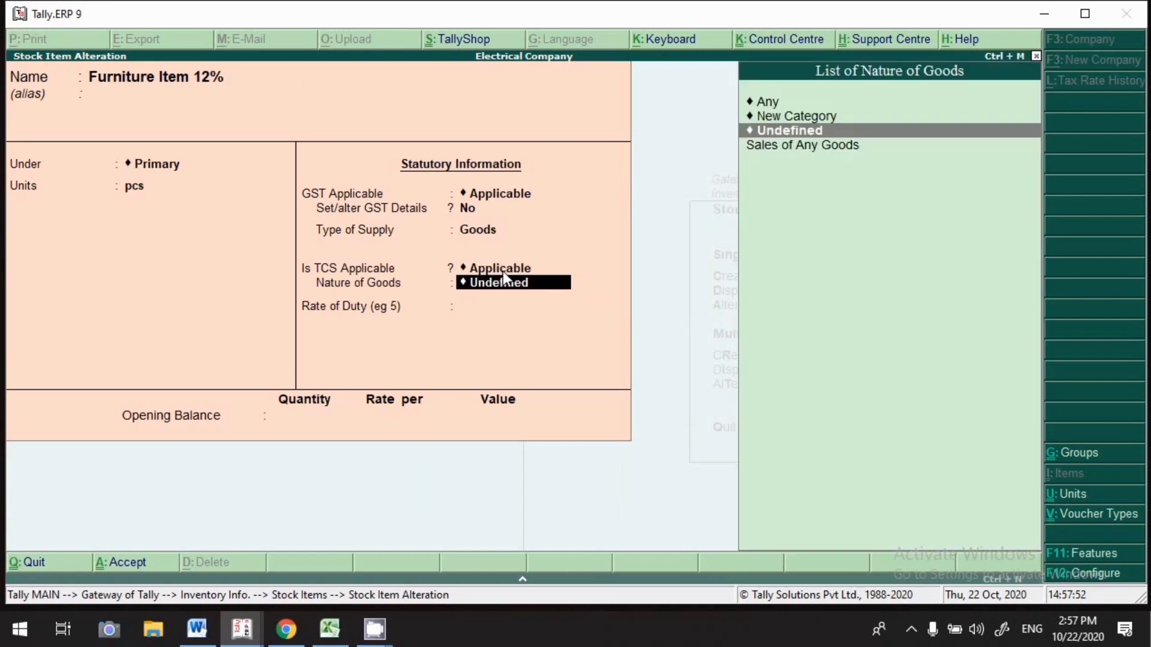
key(Down)
key(Return)
key(Return)
key(Return)
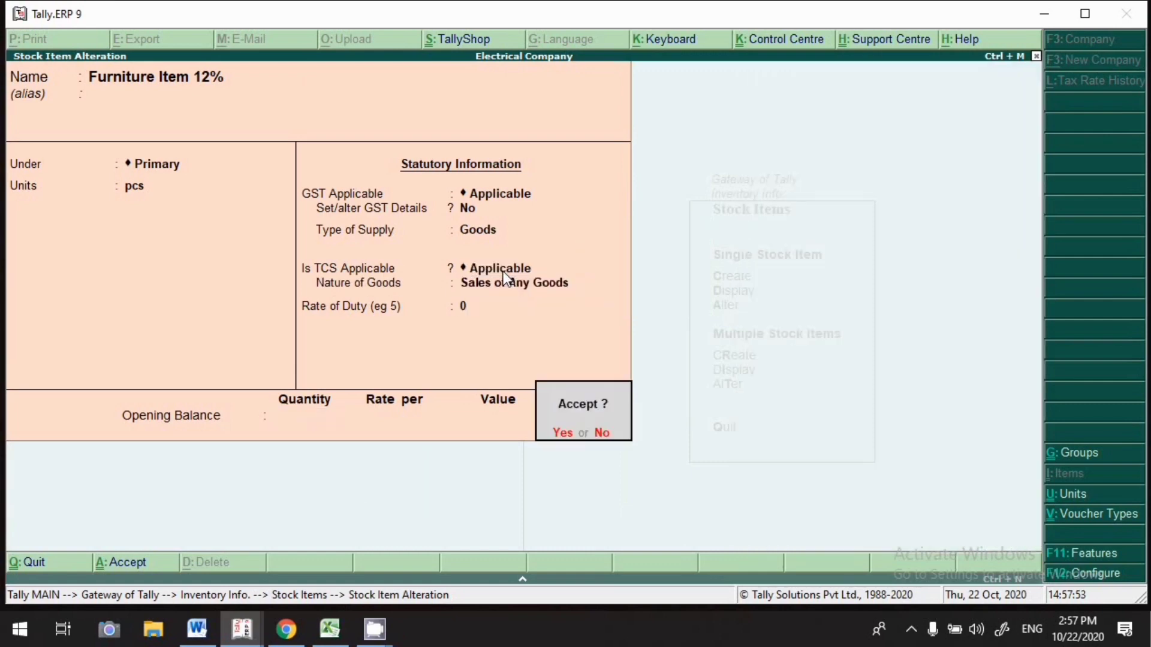
key(Return)
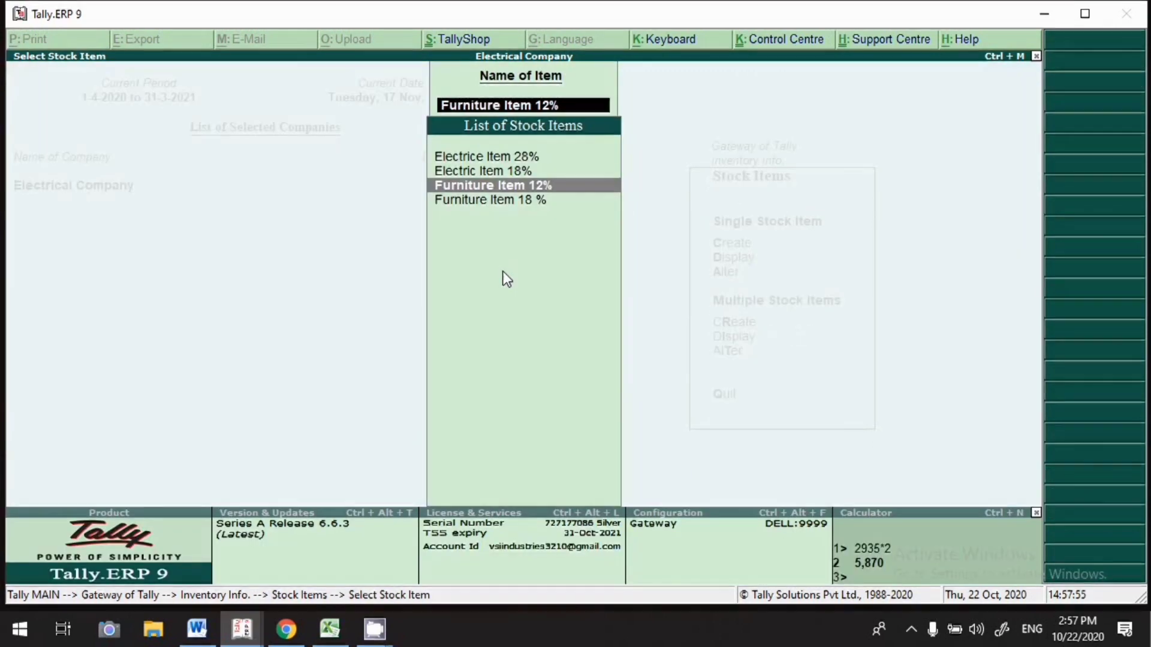
key(Return)
key(BackSpace)
key(Escape)
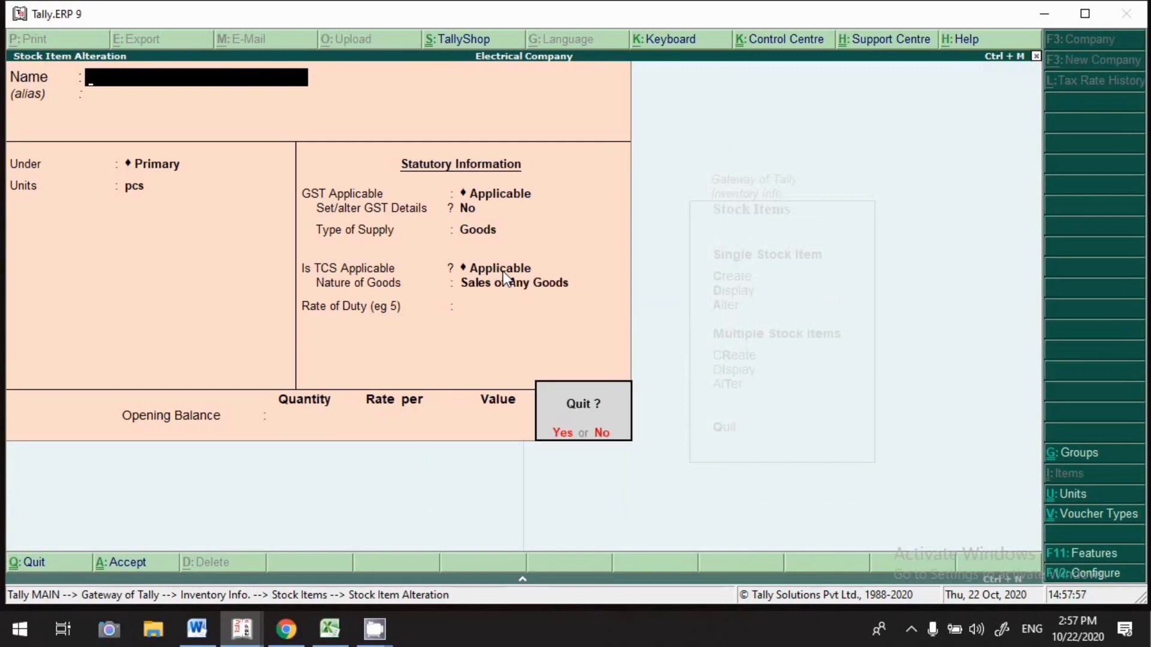
key(Return)
Step: Open Furniture Item 18 % for alteration, make TCS Applicable with nature of goods Sales of Any Goods, and accept it
key(Down)
key(Return)
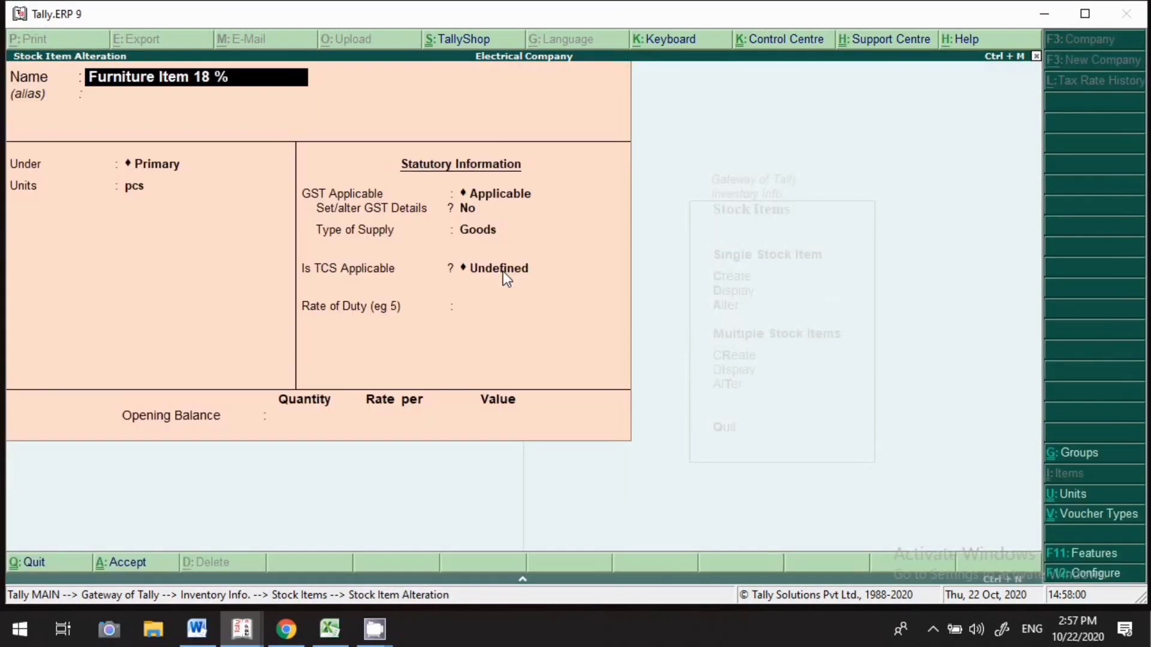
click(501, 271)
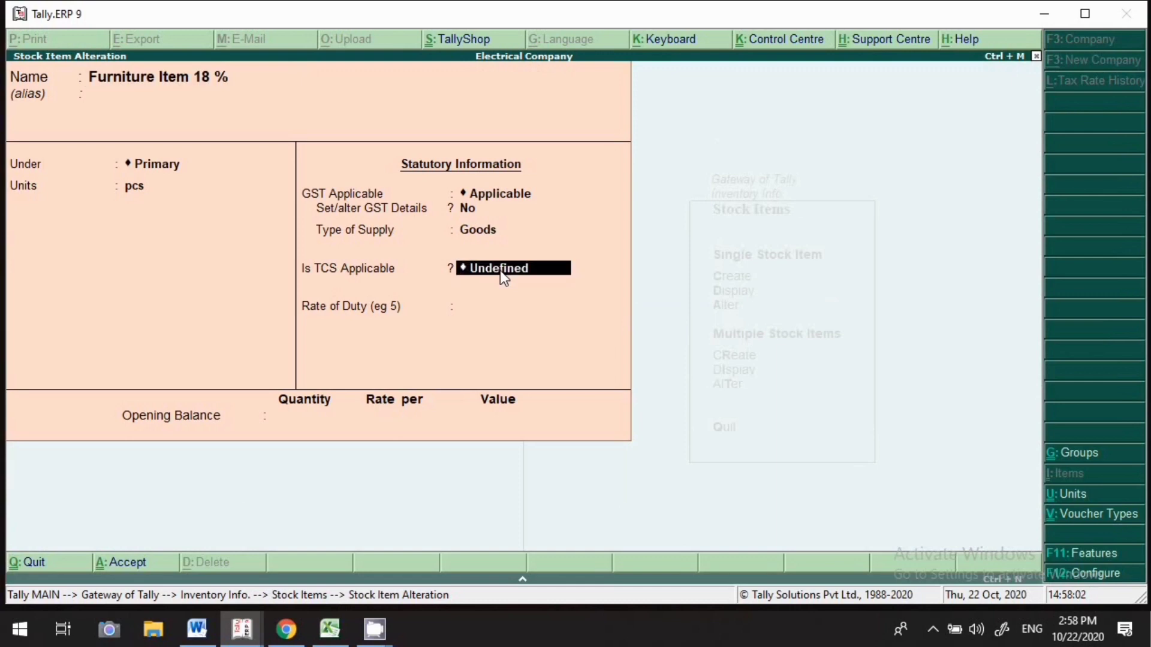
key(Up)
key(Up)
key(Return)
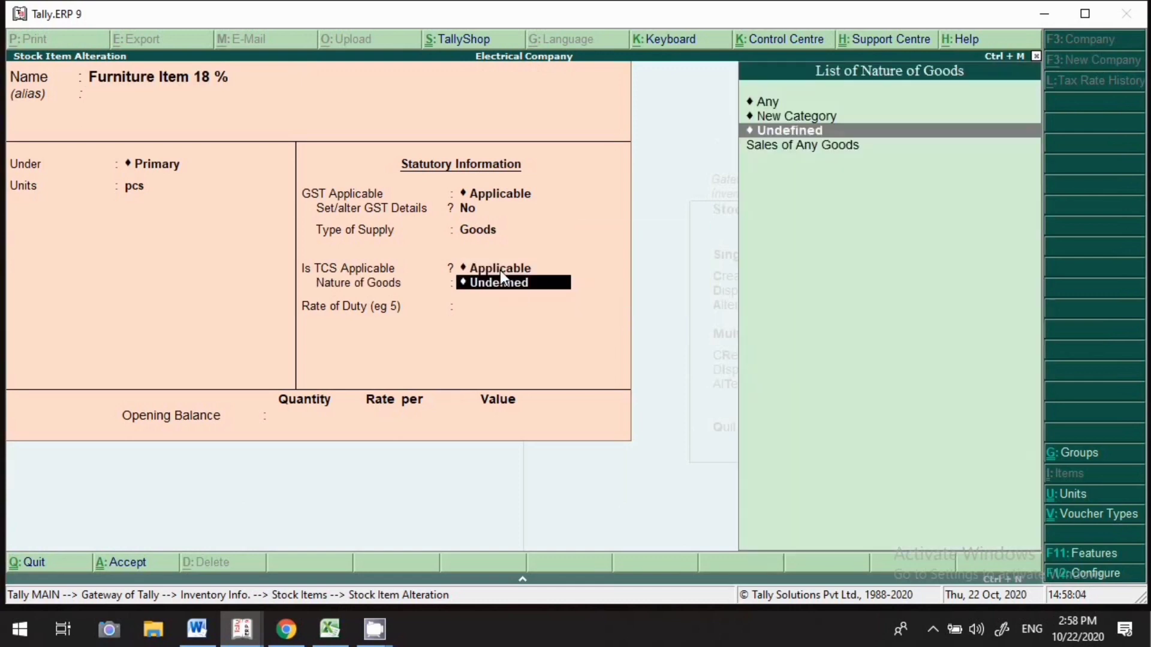
key(Down)
key(Return)
key(Return)
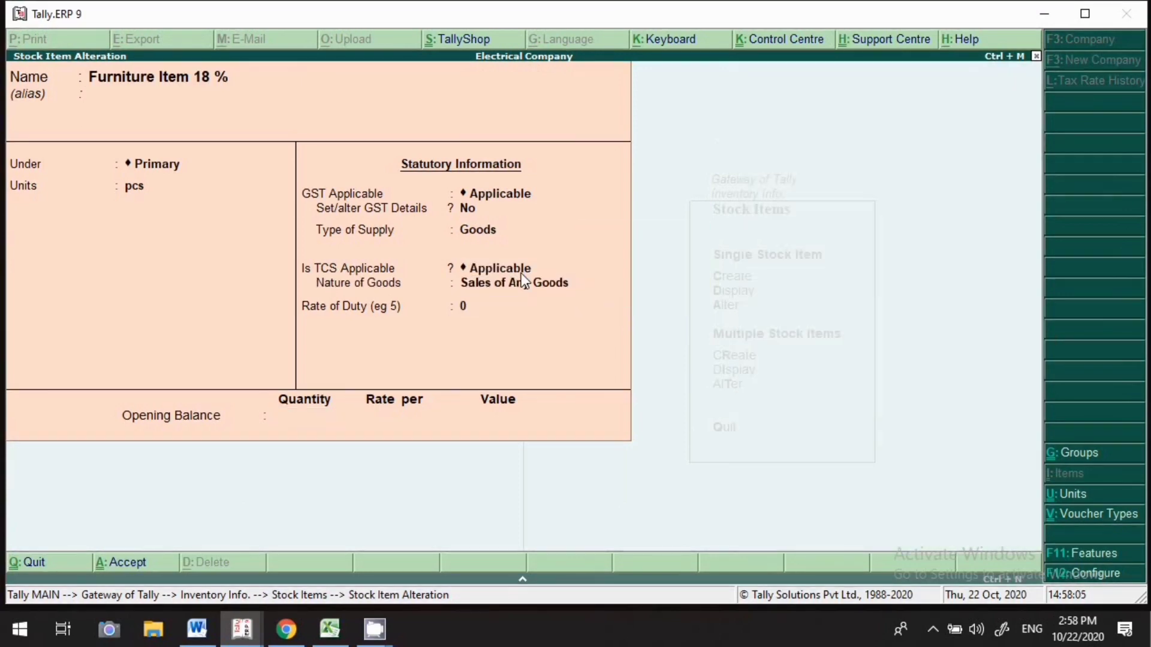
key(Return)
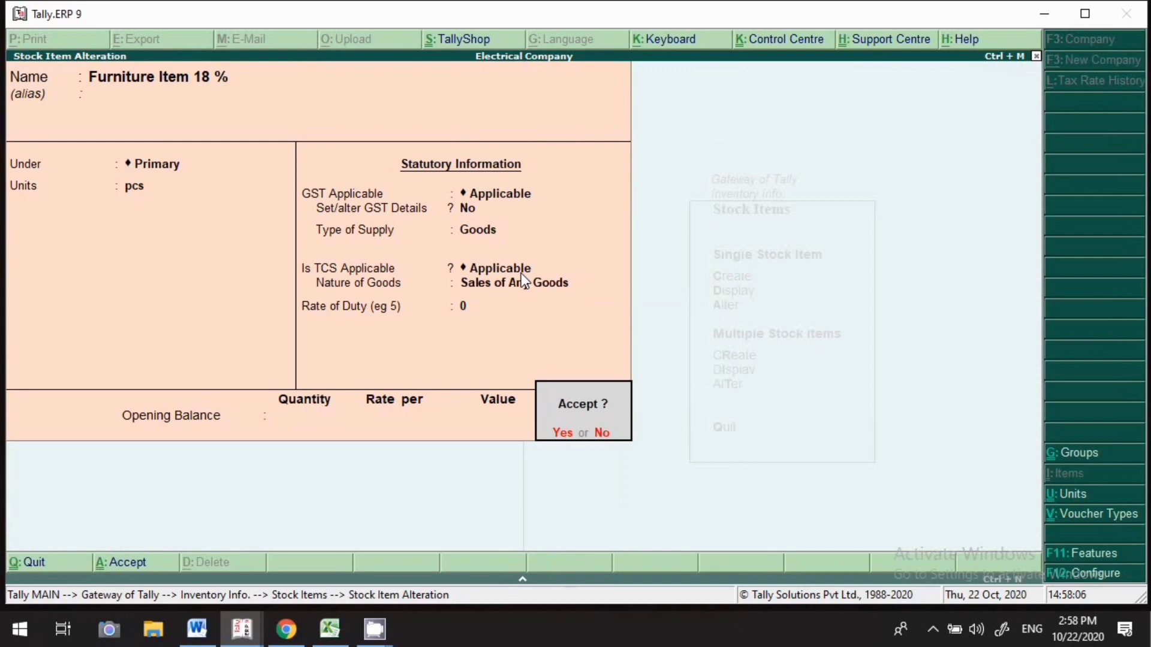
key(Return)
Step: Leave stock item alteration and start creating a single ledger from the accounts masters
key(Escape)
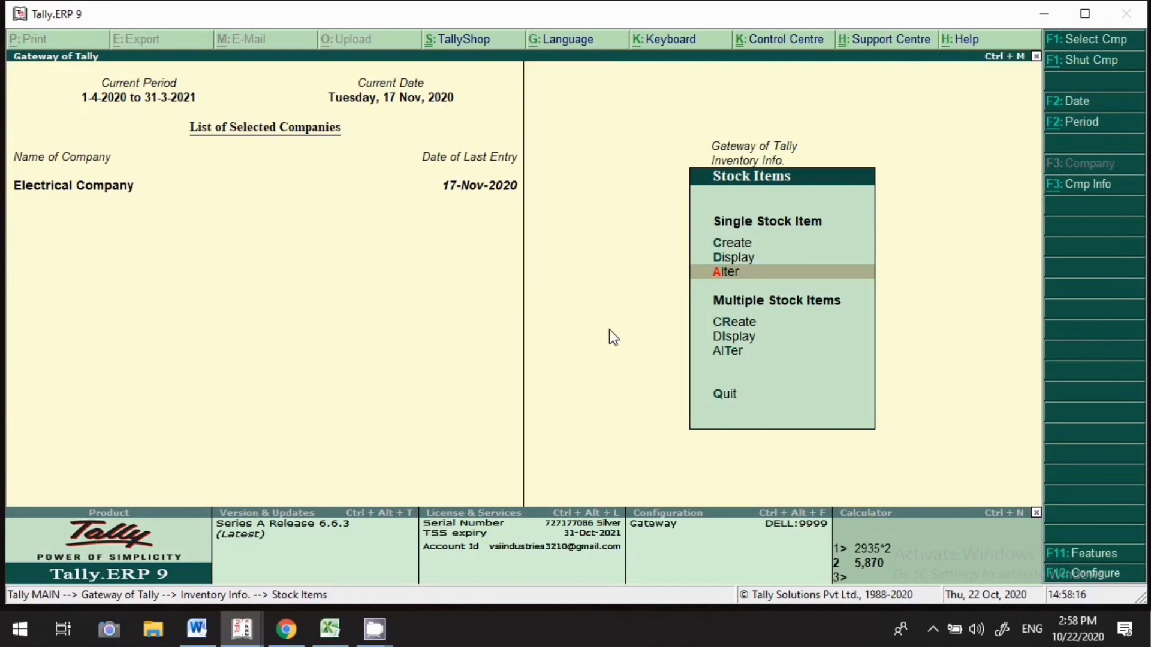
key(Escape)
key(Escape)
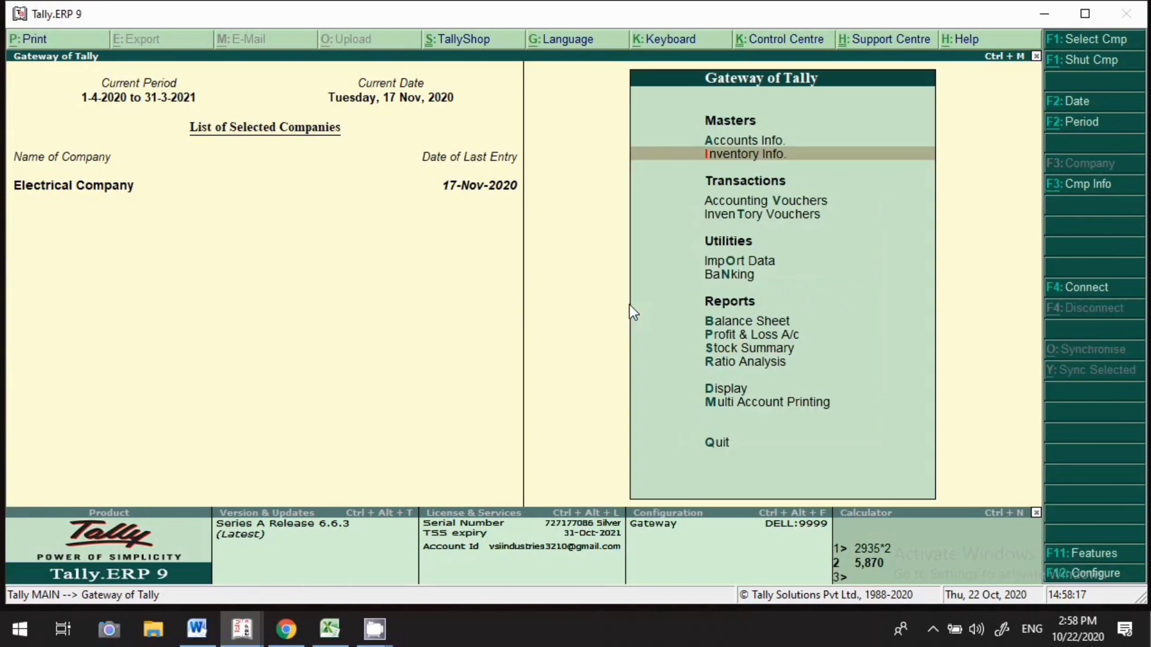
key(Up)
key(Return)
key(Down)
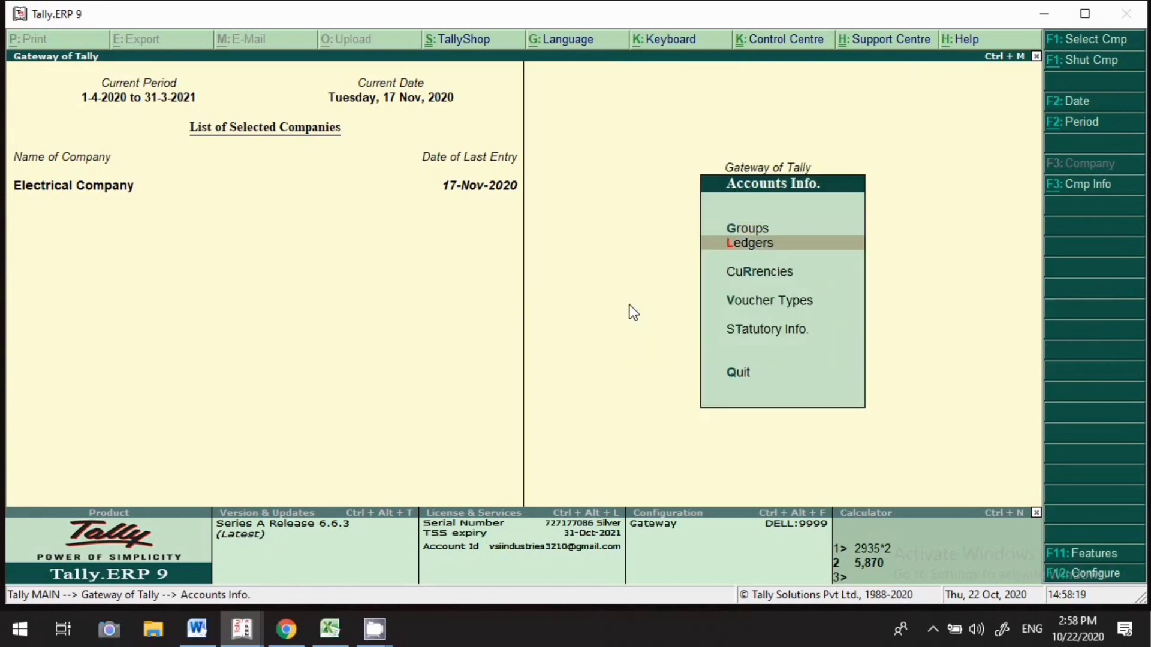
key(Return)
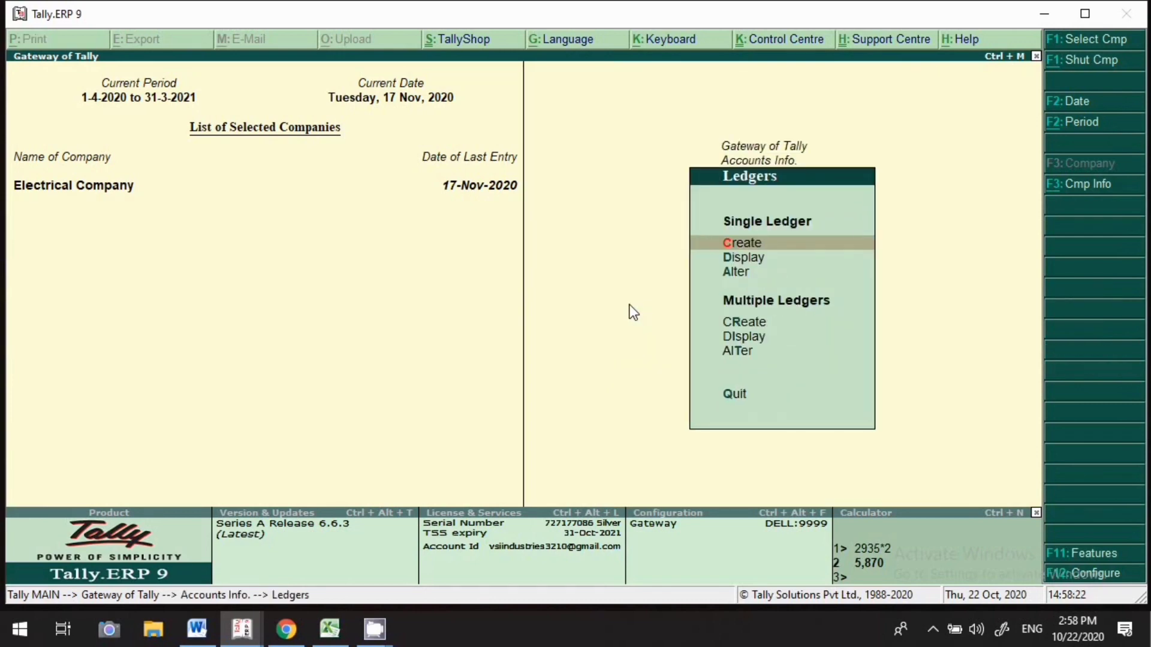
key(Return)
Step: Name the new ledger Tcs on Sales, keep it under Duties & Taxes, and set its type of duty/tax to TCS
text(T)
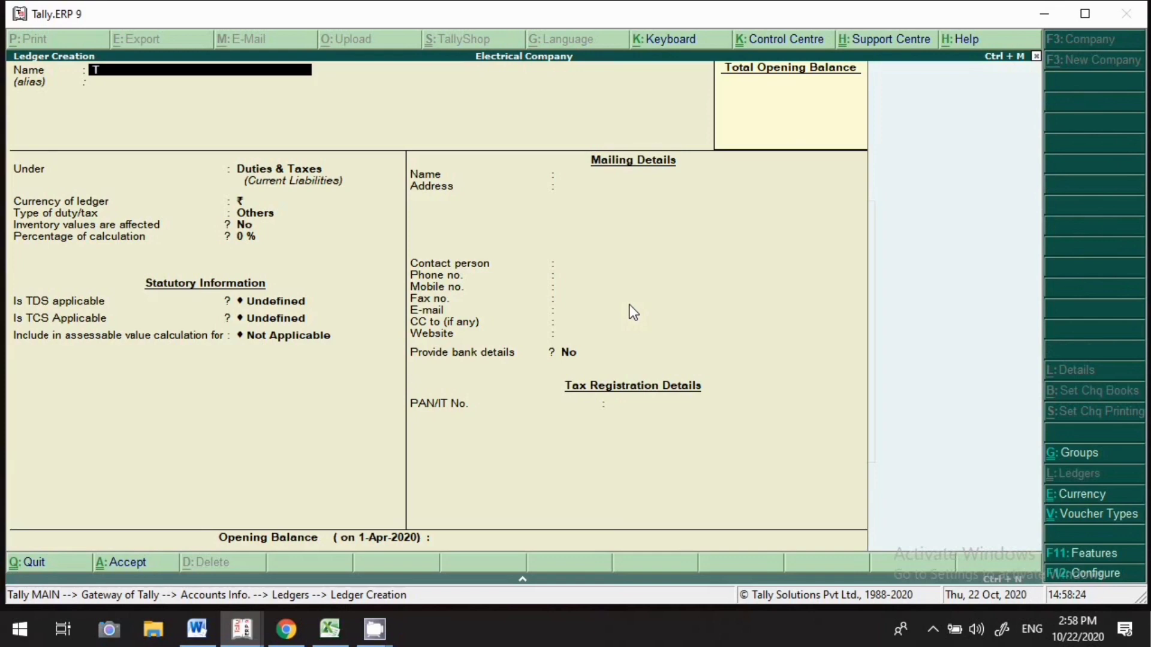
text(cs on Sales)
key(Return)
key(Return)
key(Return)
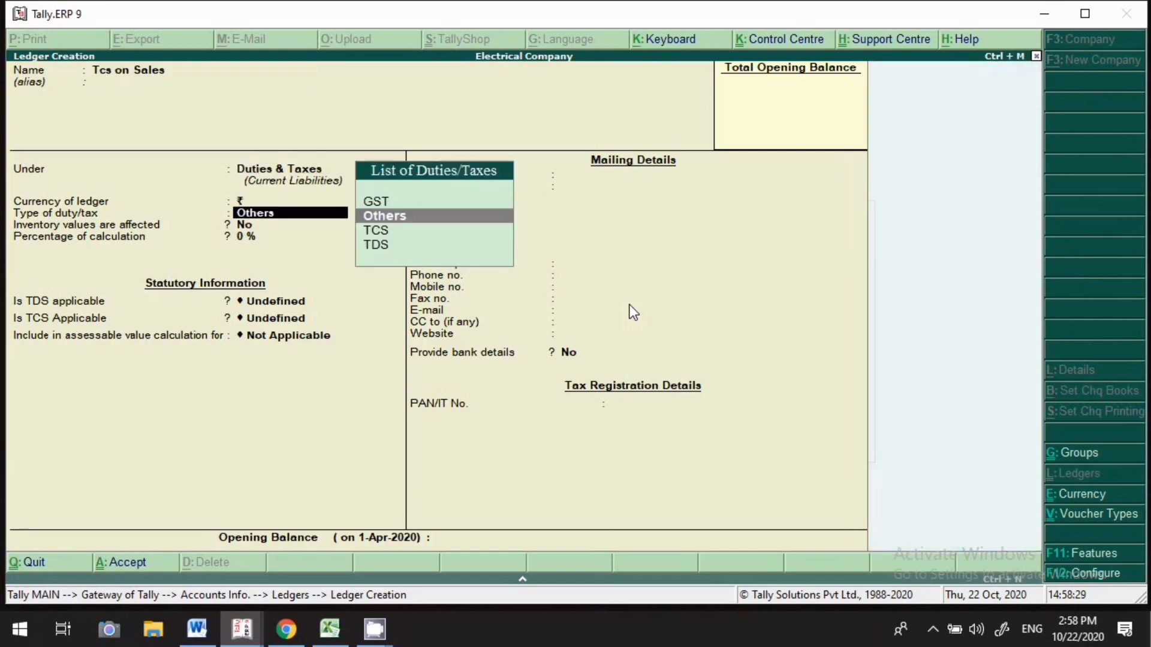
key(Down)
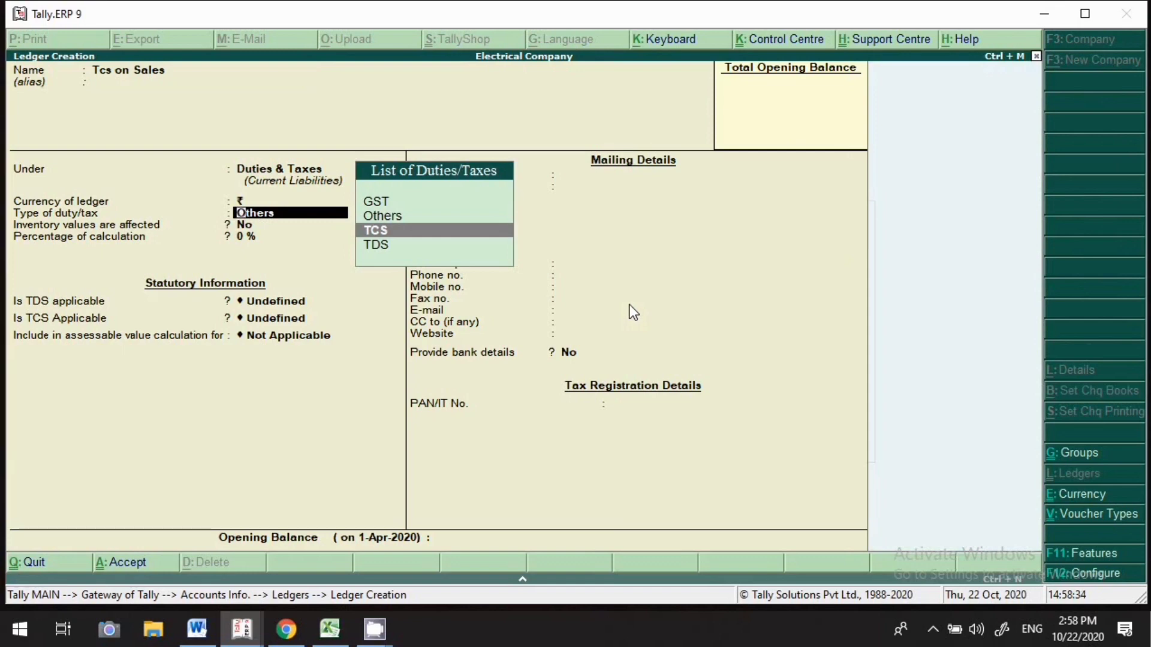
key(Return)
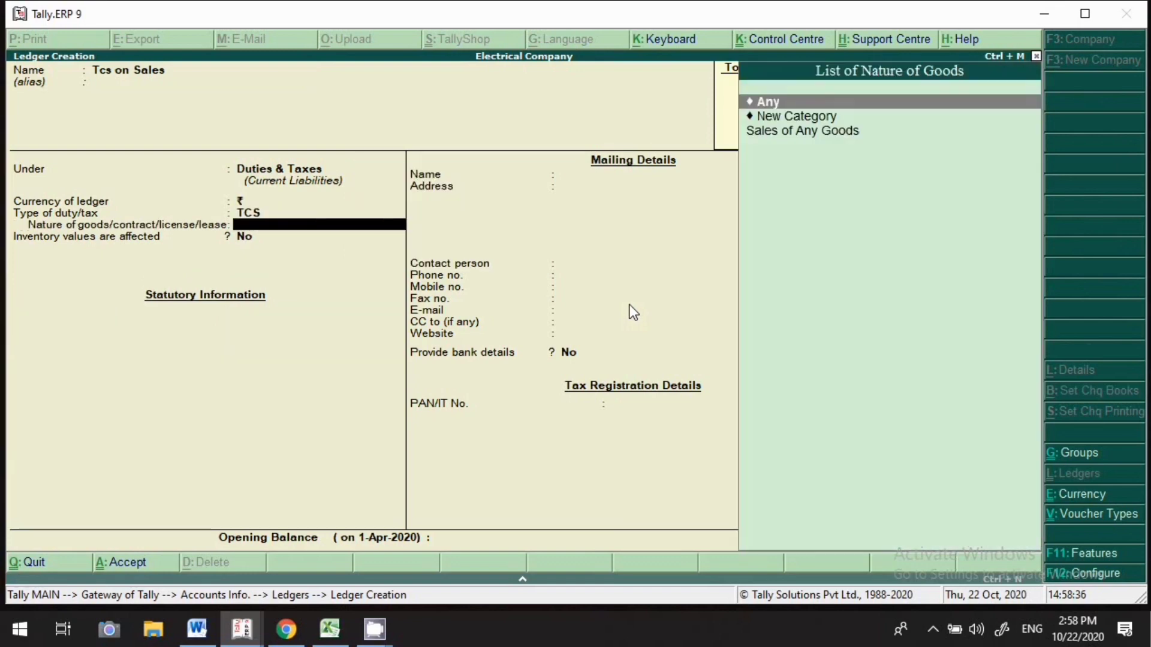
Step: Set the Tcs on Sales ledger's nature of goods to Sales of Any Goods, accept the ledger, and quit ledger creation
key(Down)
key(Down)
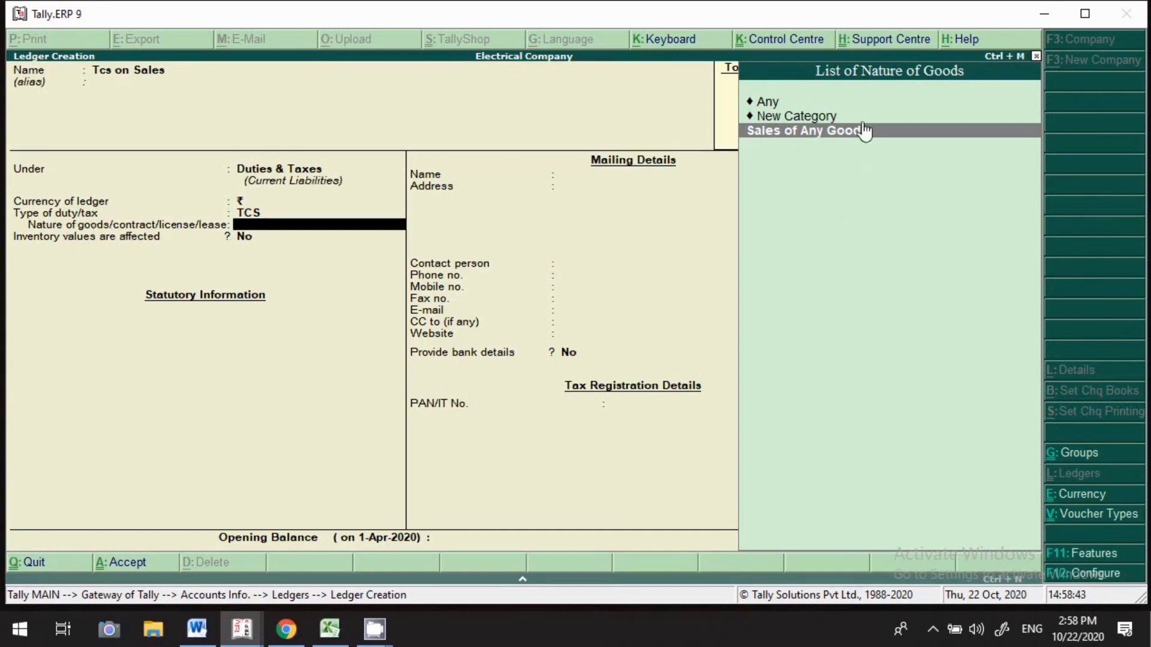
key(Return)
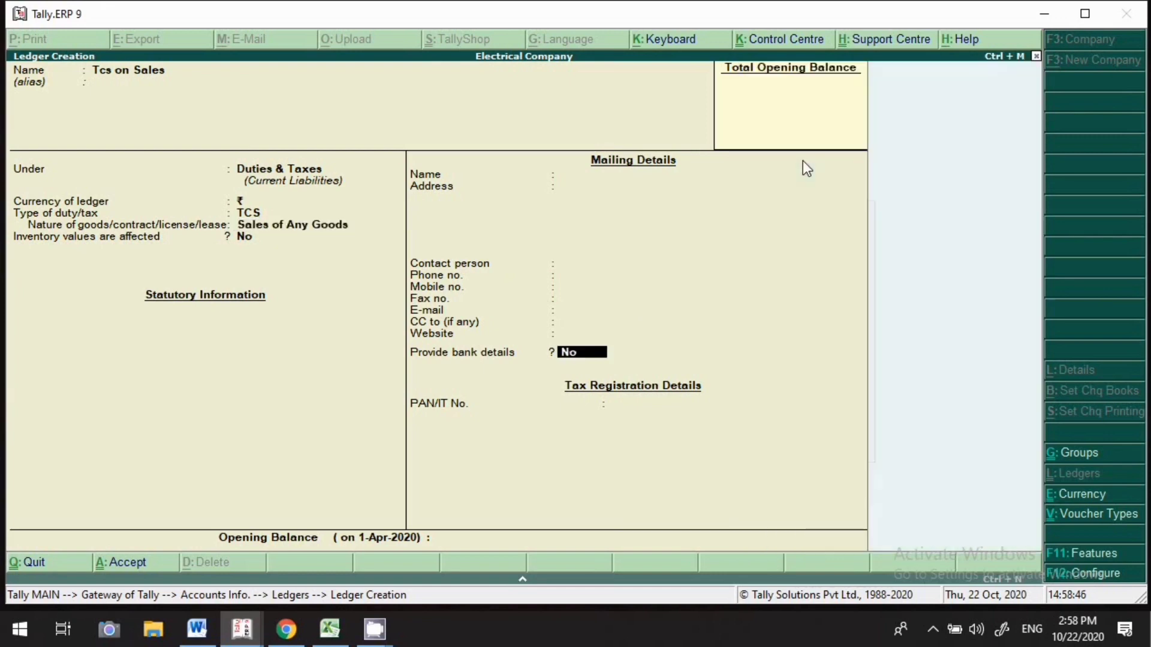
key(Return)
key(Return)
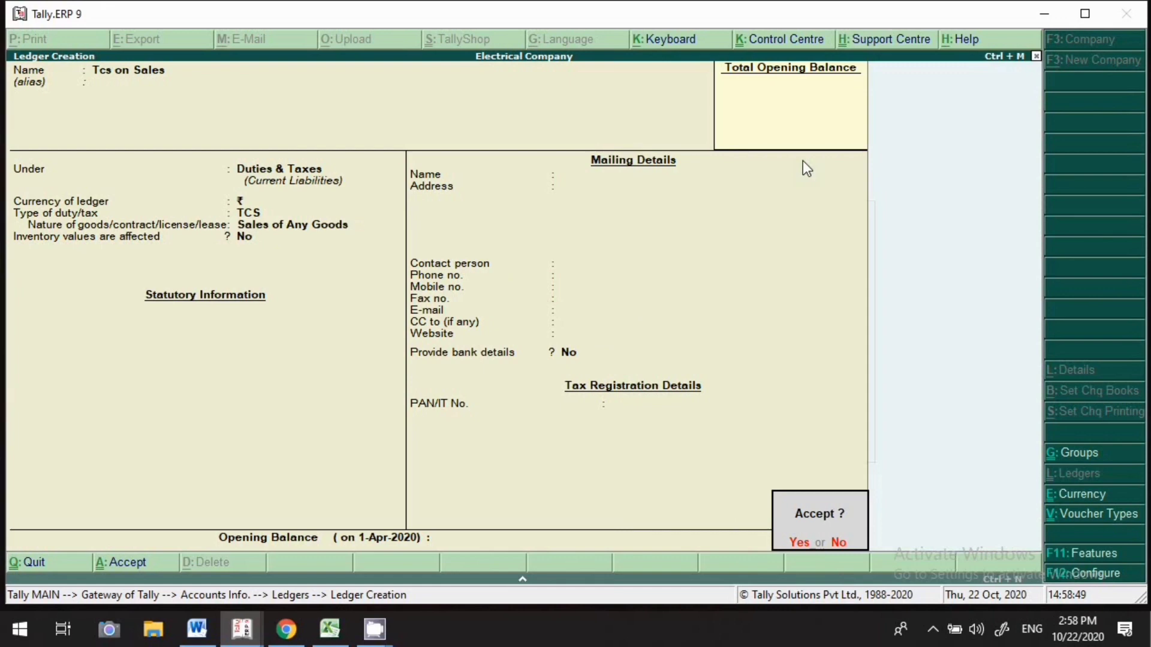
key(Return)
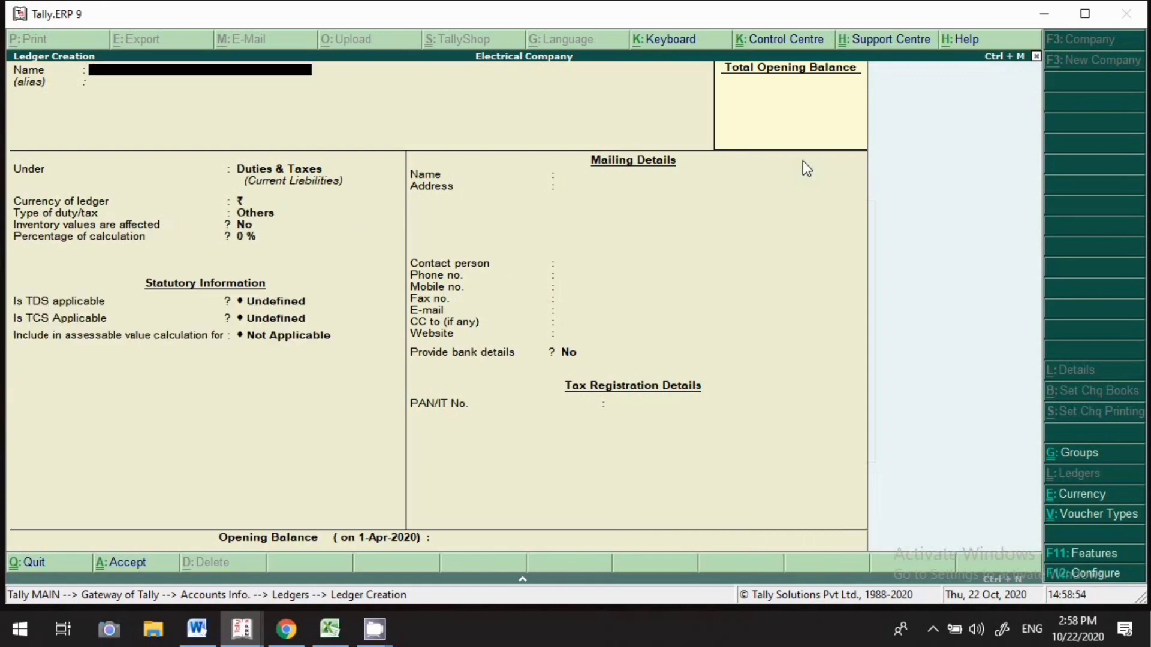
key(Escape)
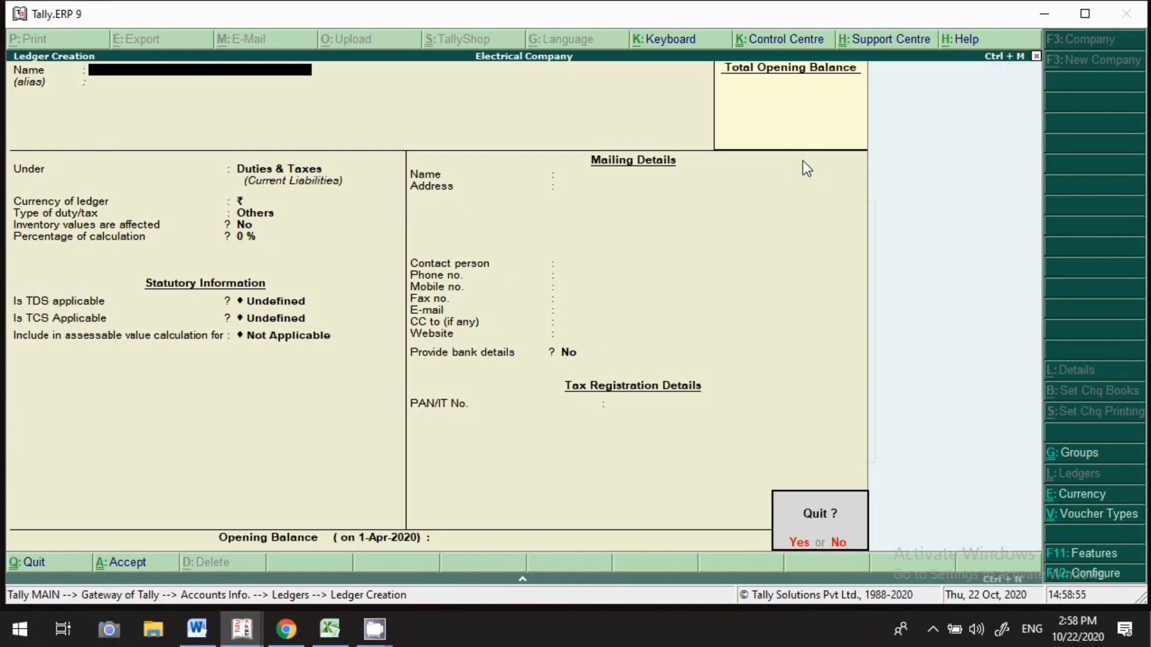
key(y)
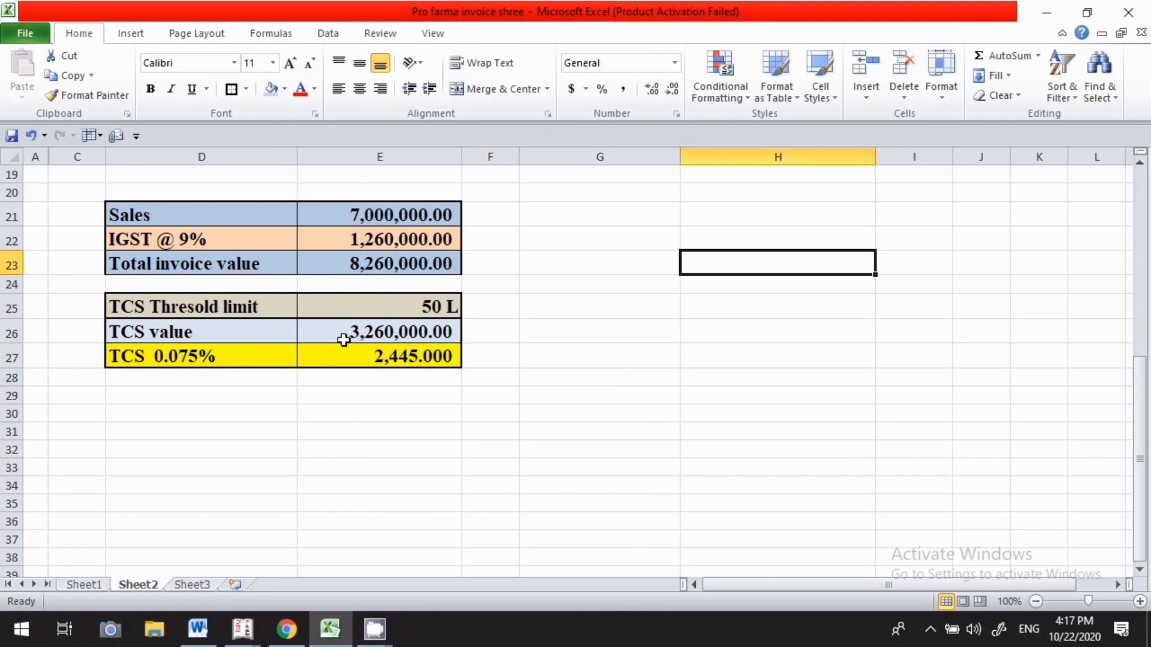
Step: In the Excel workbook's Sheet2, enter the TCS value in E26 as total invoice value minus the threshold, =E23-5000000
click(343, 340)
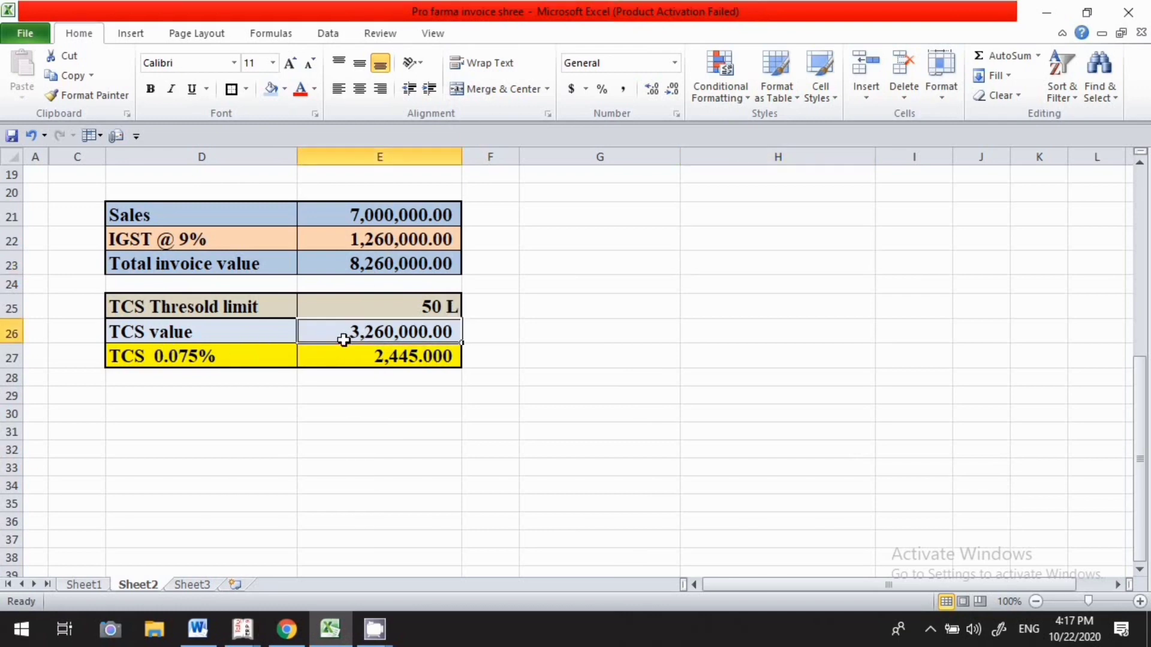
text(=)
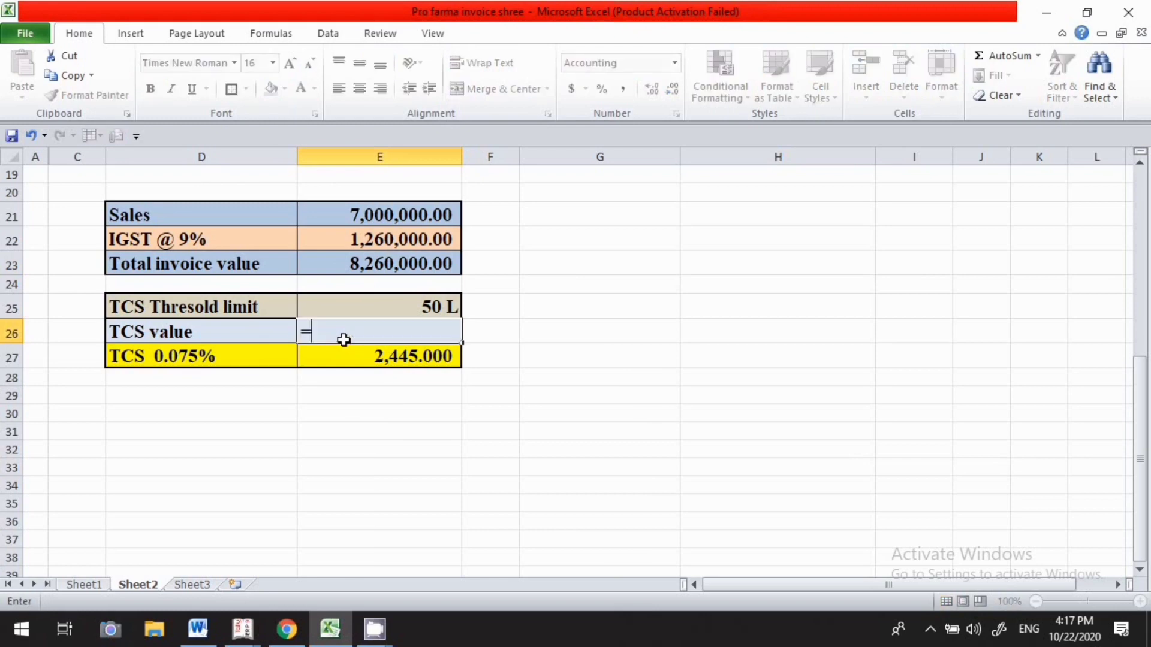
click(392, 266)
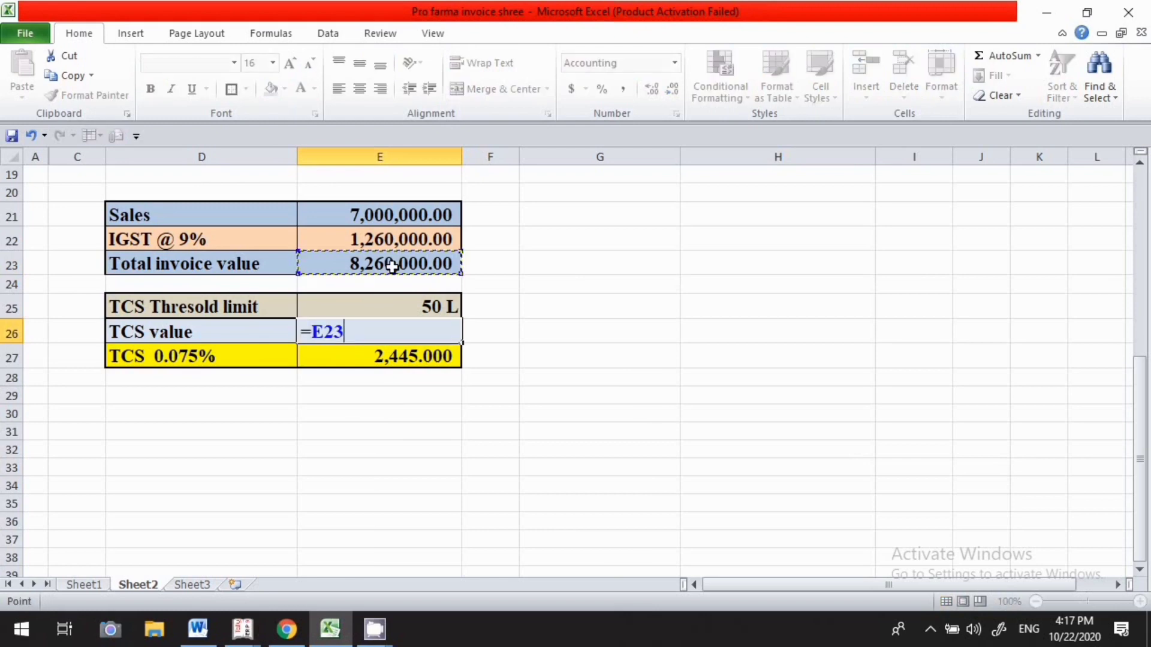
text(-5)
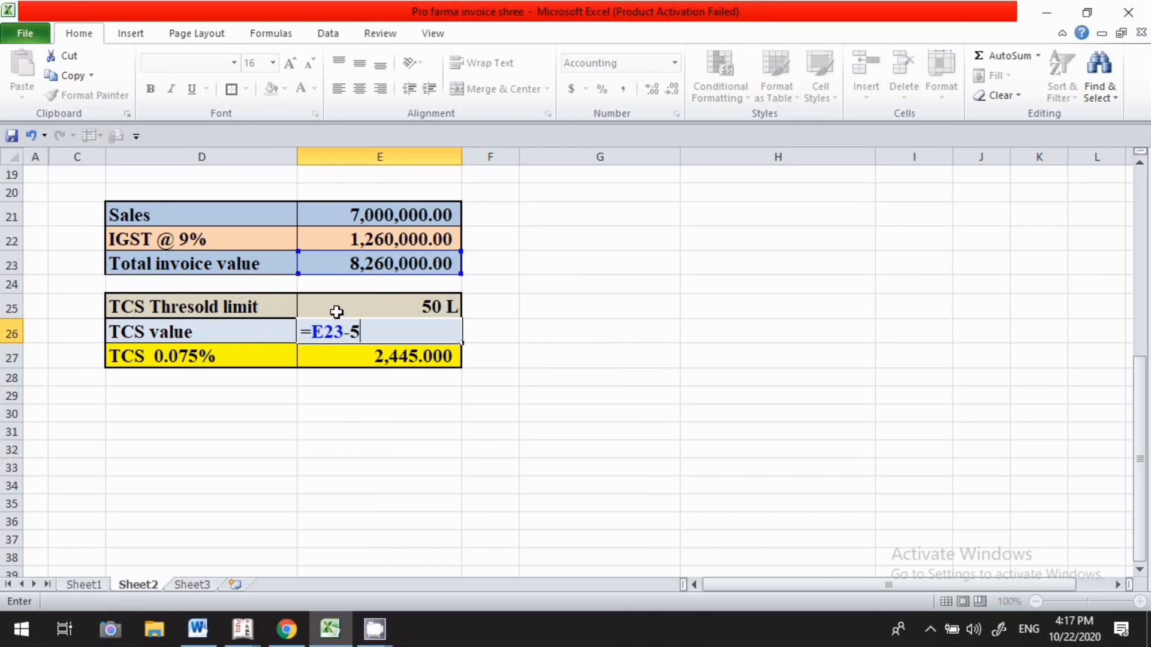
text(000000)
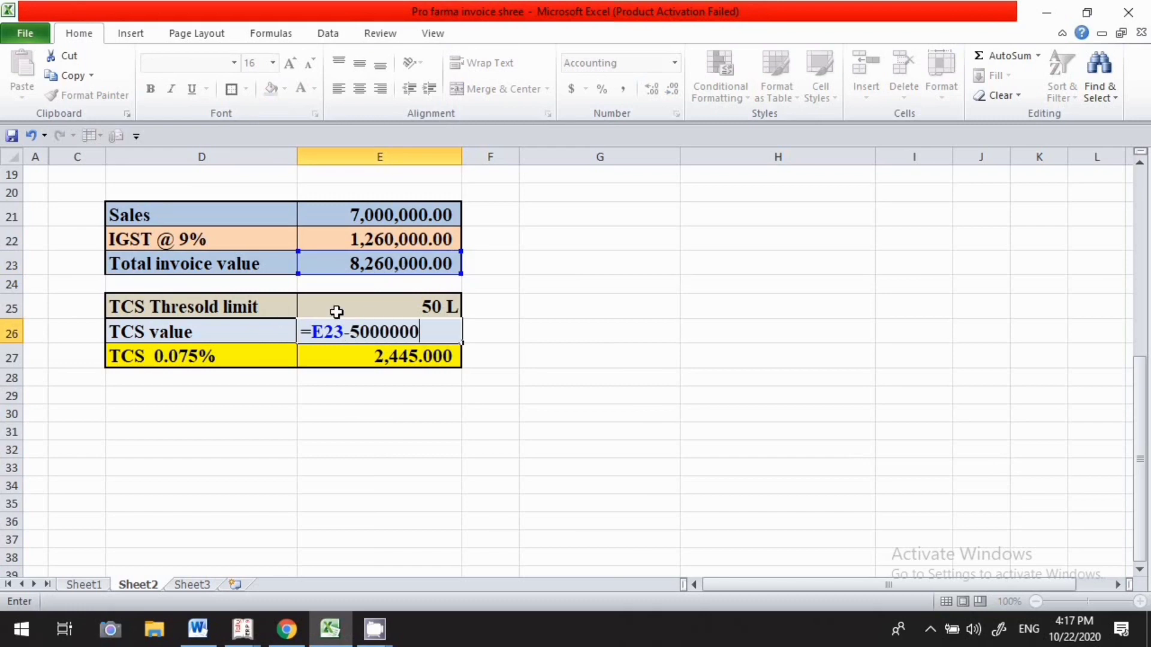
key(Return)
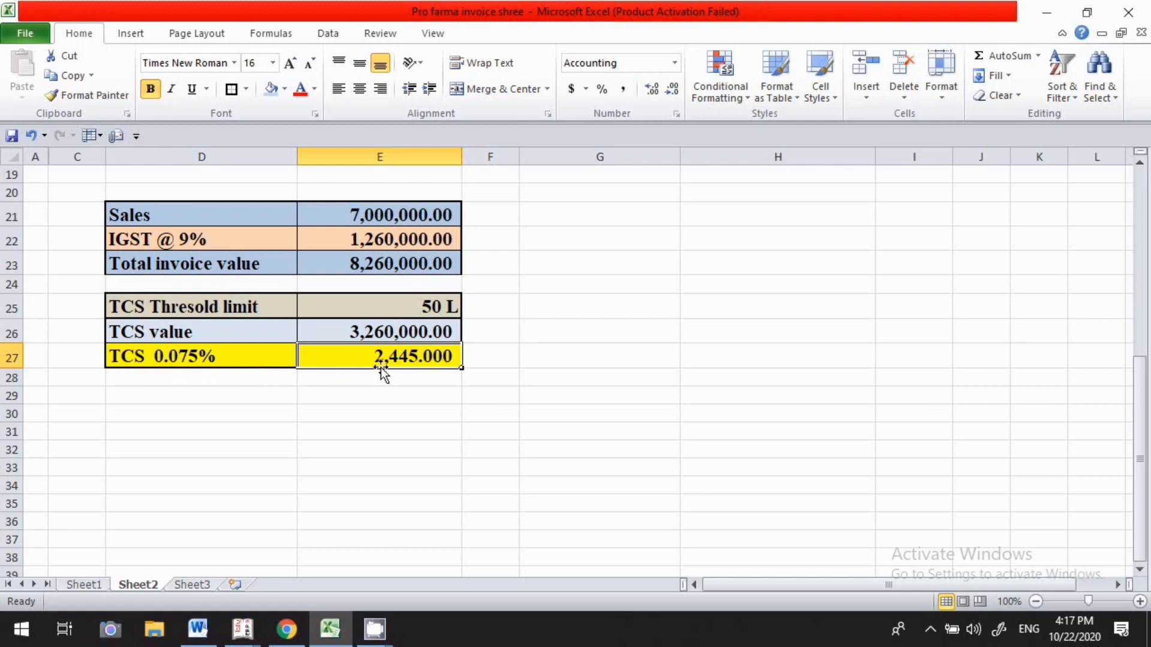
click(341, 380)
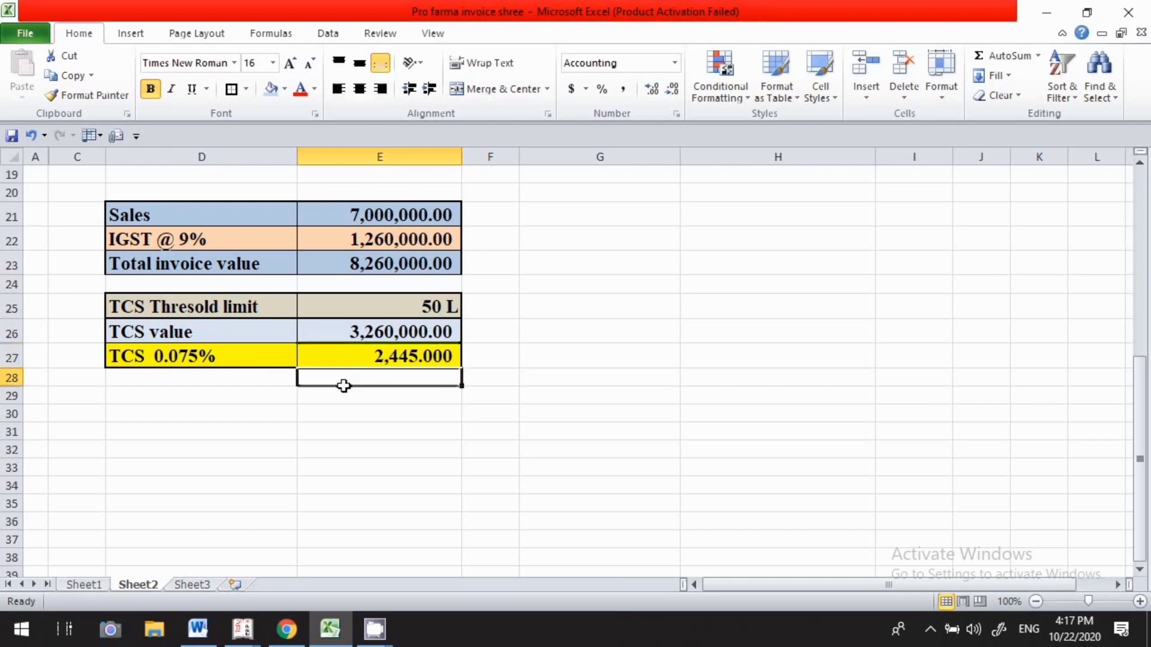
Step: Calculate the TCS at 0.075% in cell E27 with the formula =E26*0.075/100
click(334, 354)
text(=)
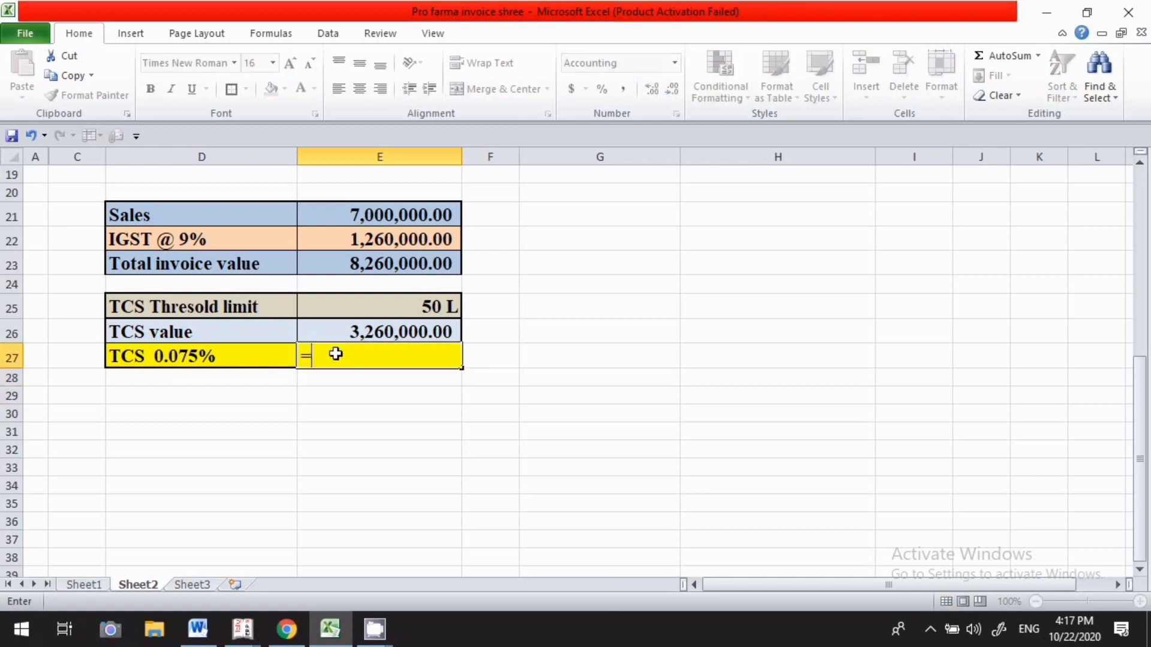
click(423, 331)
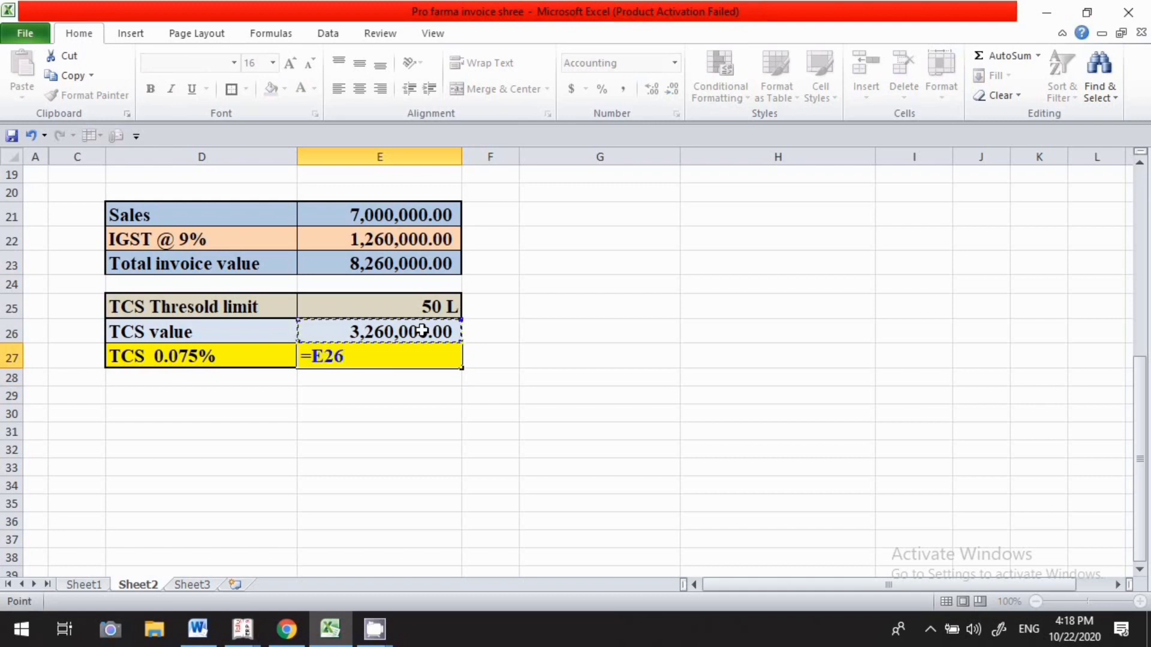
text(*)
text(0.075/100)
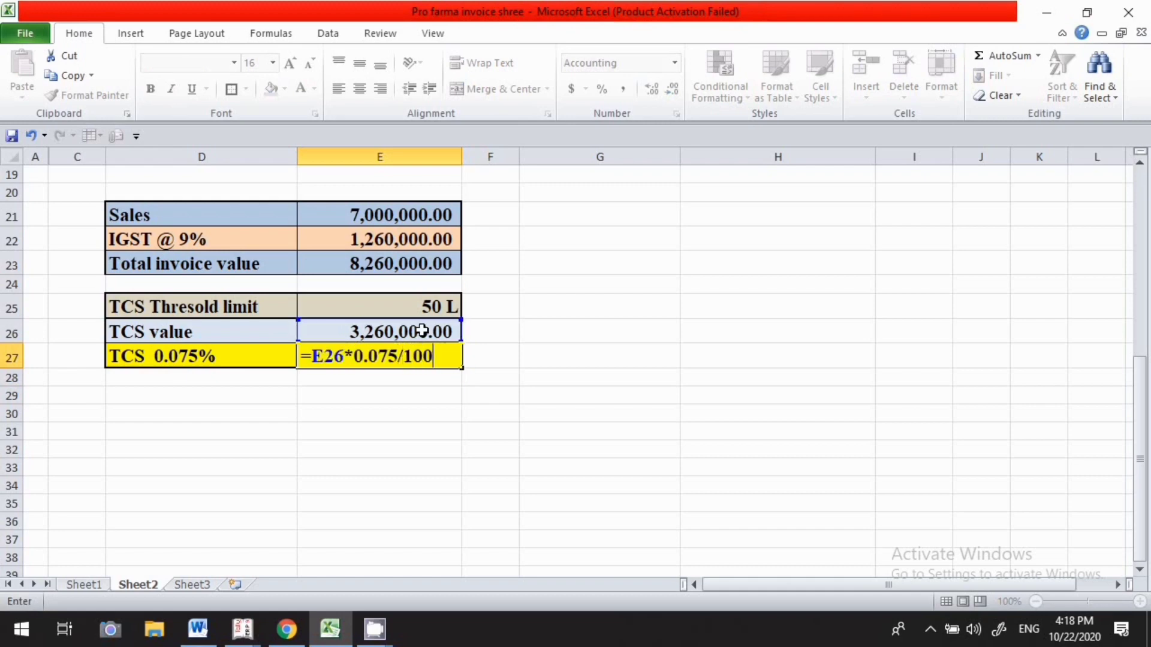
key(Return)
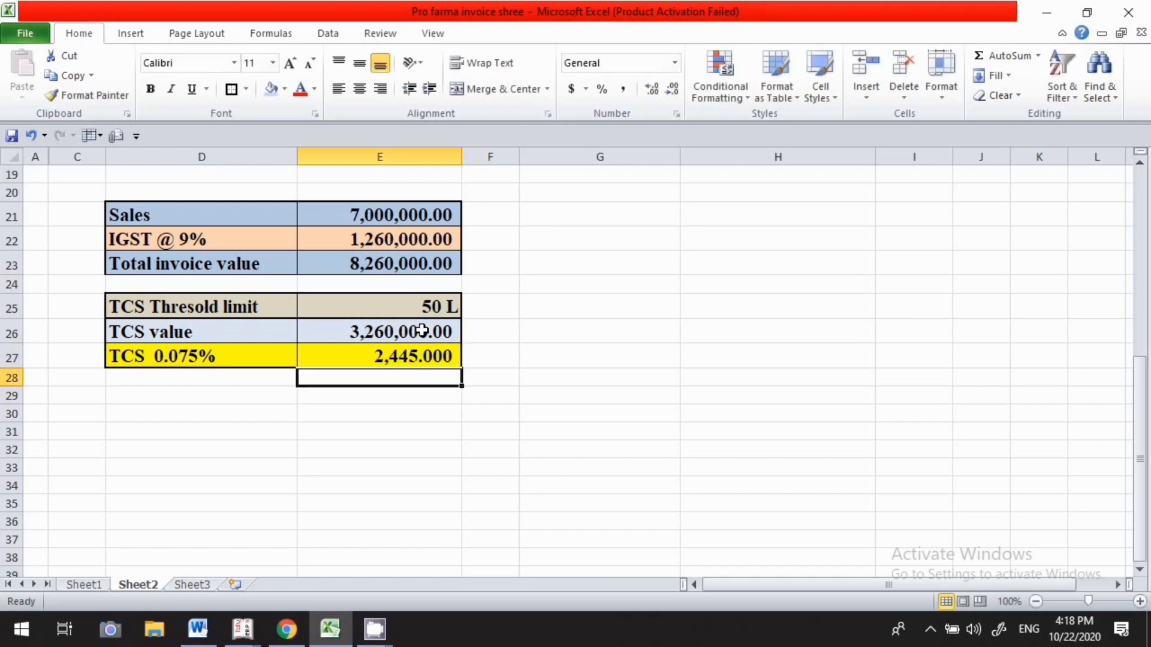
click(489, 467)
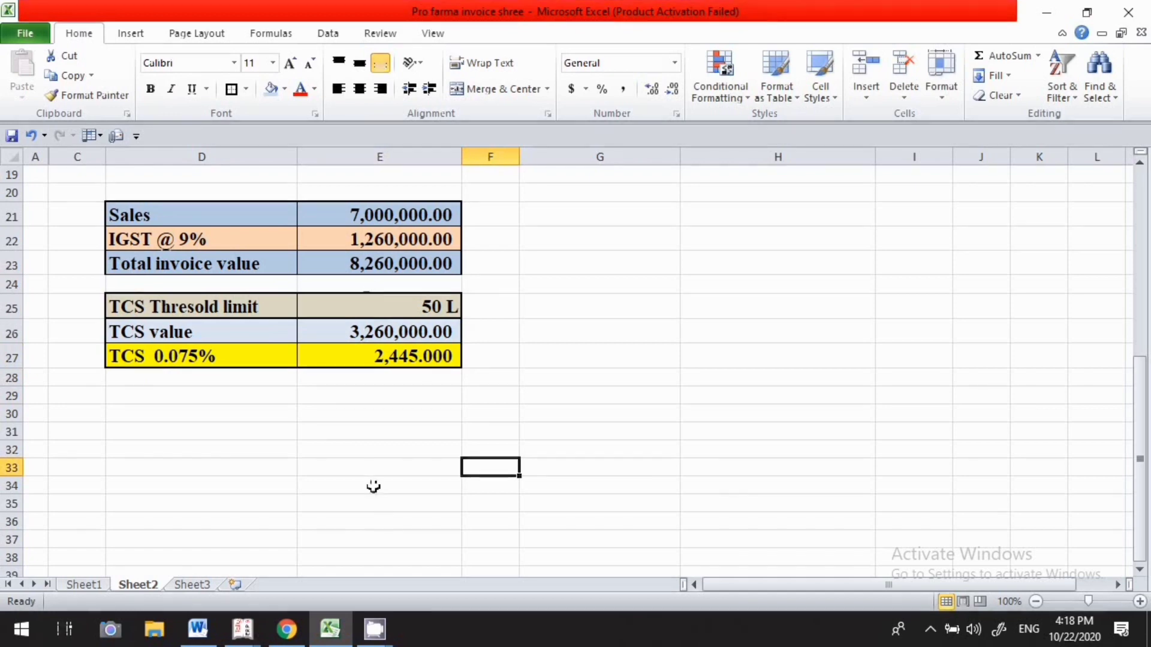
Step: Switch to Tally.ERP 9 and open a new sales voucher from the accounting vouchers
click(243, 630)
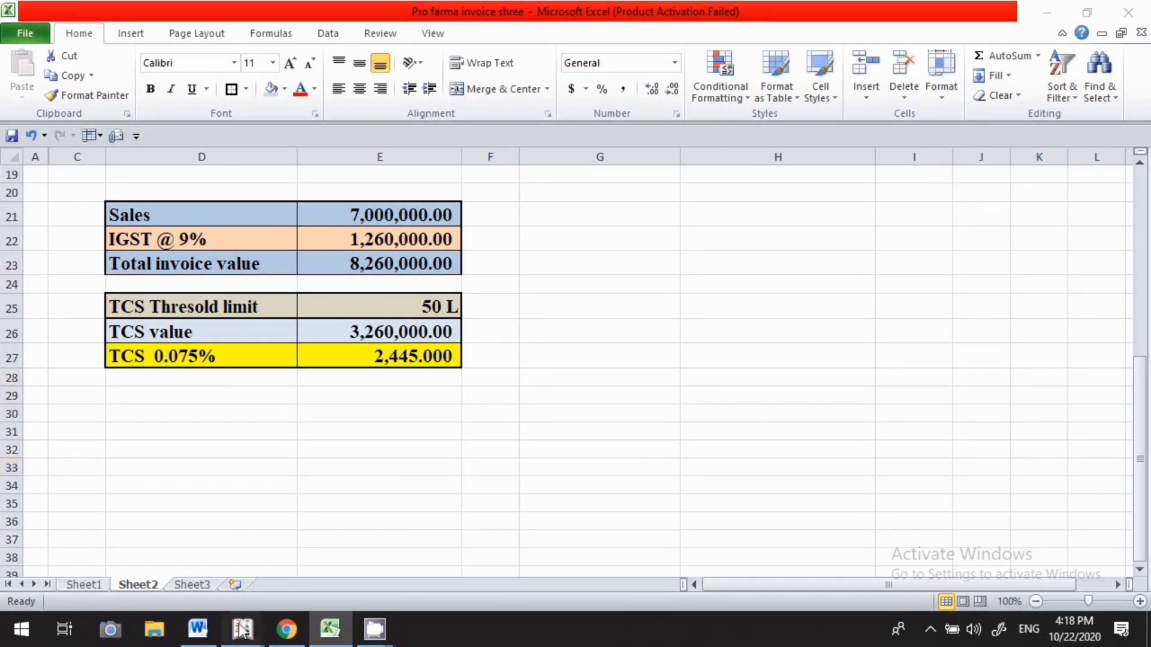
click(293, 571)
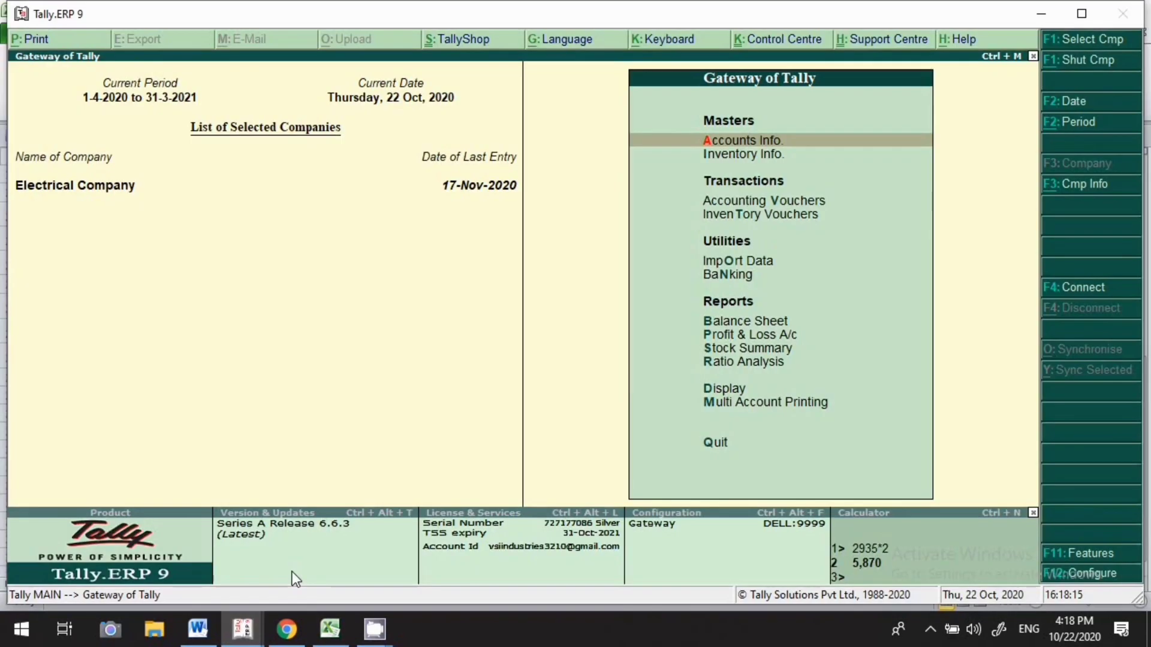
click(696, 220)
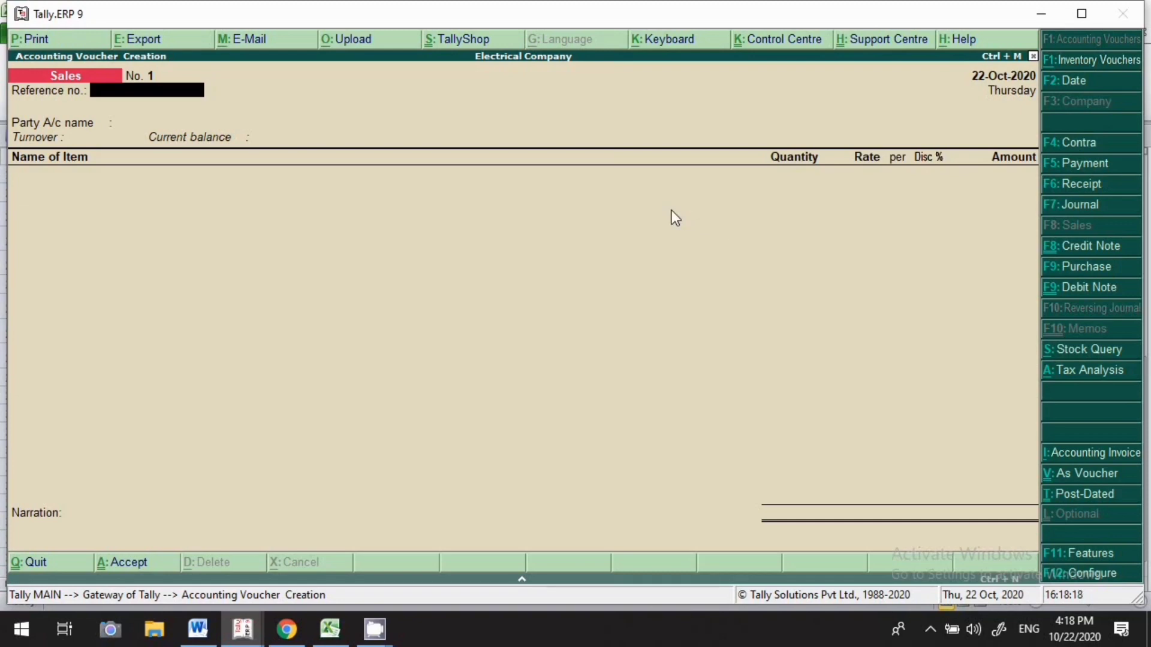
Step: Examine the sales invoice standard configuration, from common ledger account for item allocation down to modification of tax details for TCS
click(1069, 576)
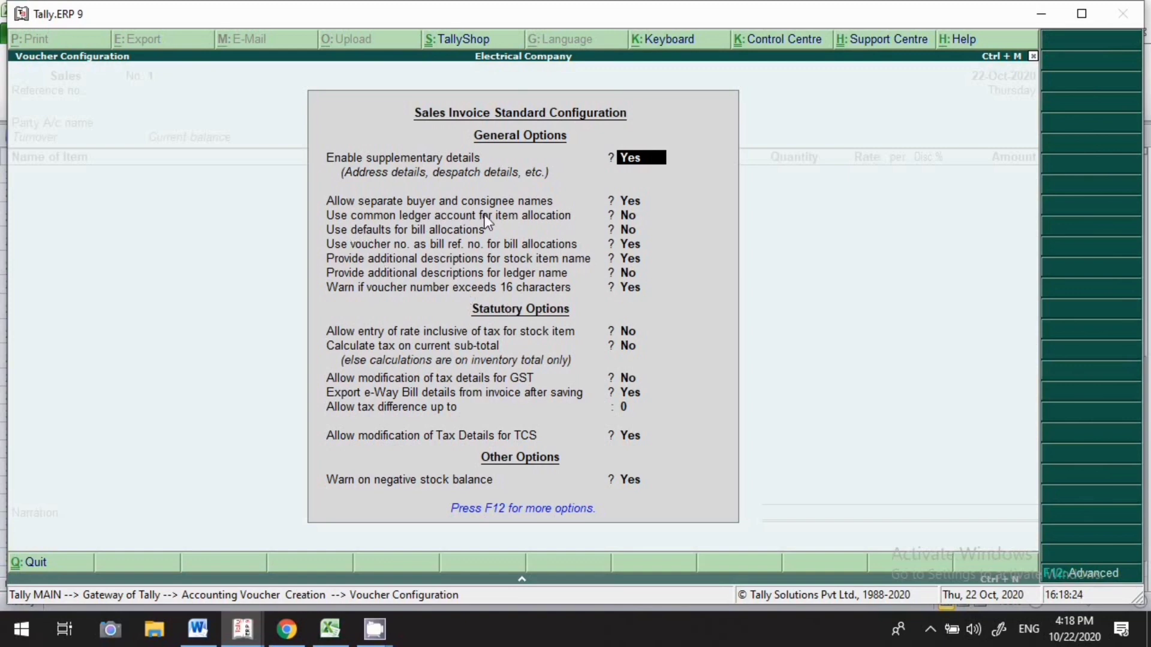
click(553, 214)
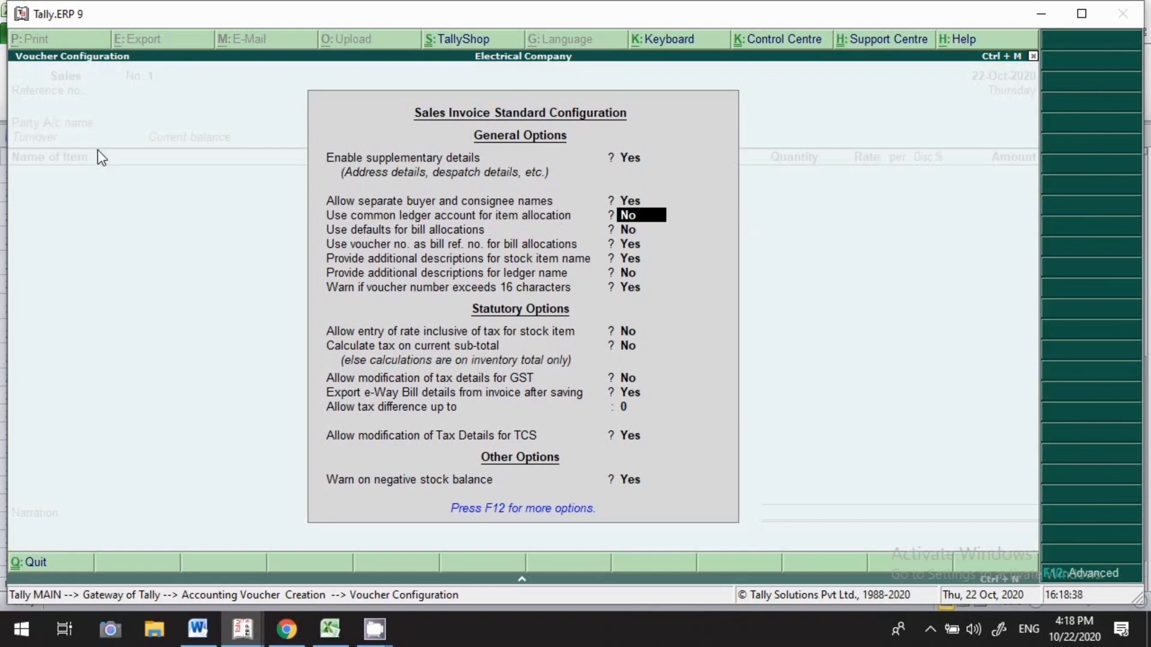
key(Return)
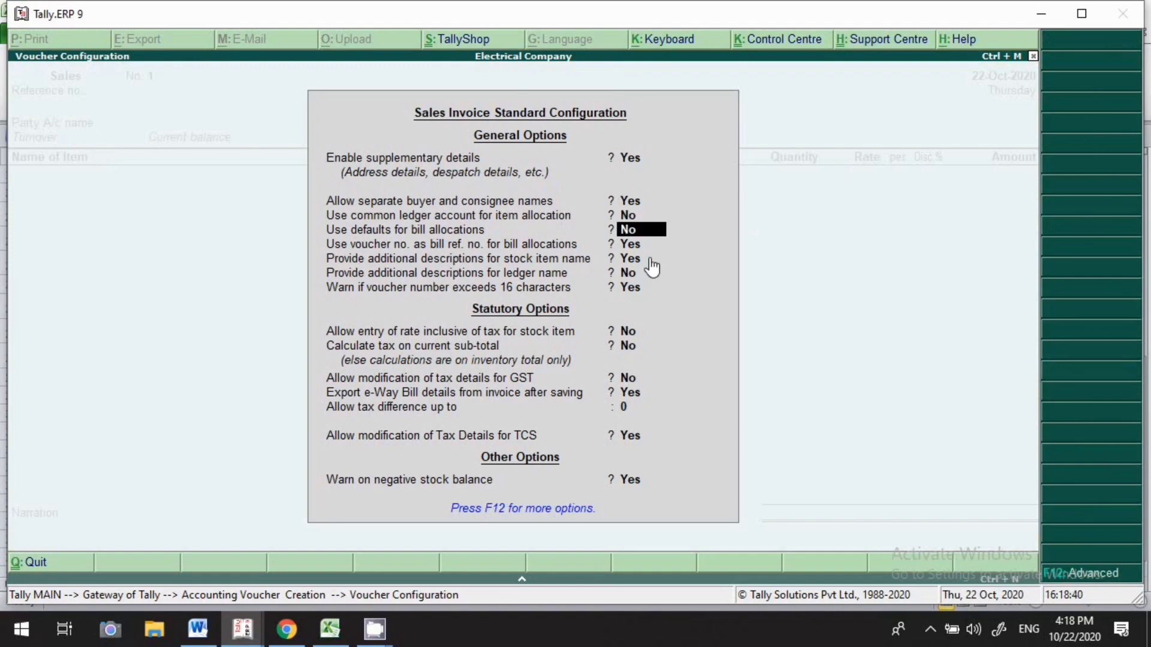
key(Return)
key(Return)
key(Return)
key(Return)
key(Return)
key(Return)
key(Return)
key(Return)
key(Return)
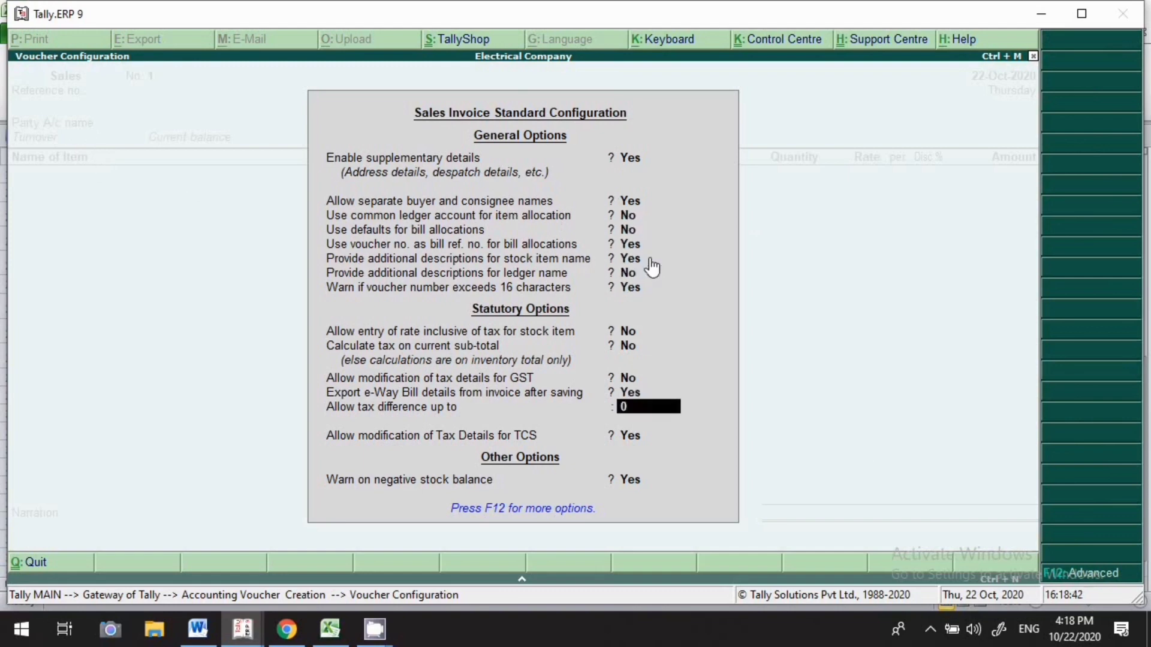
key(Return)
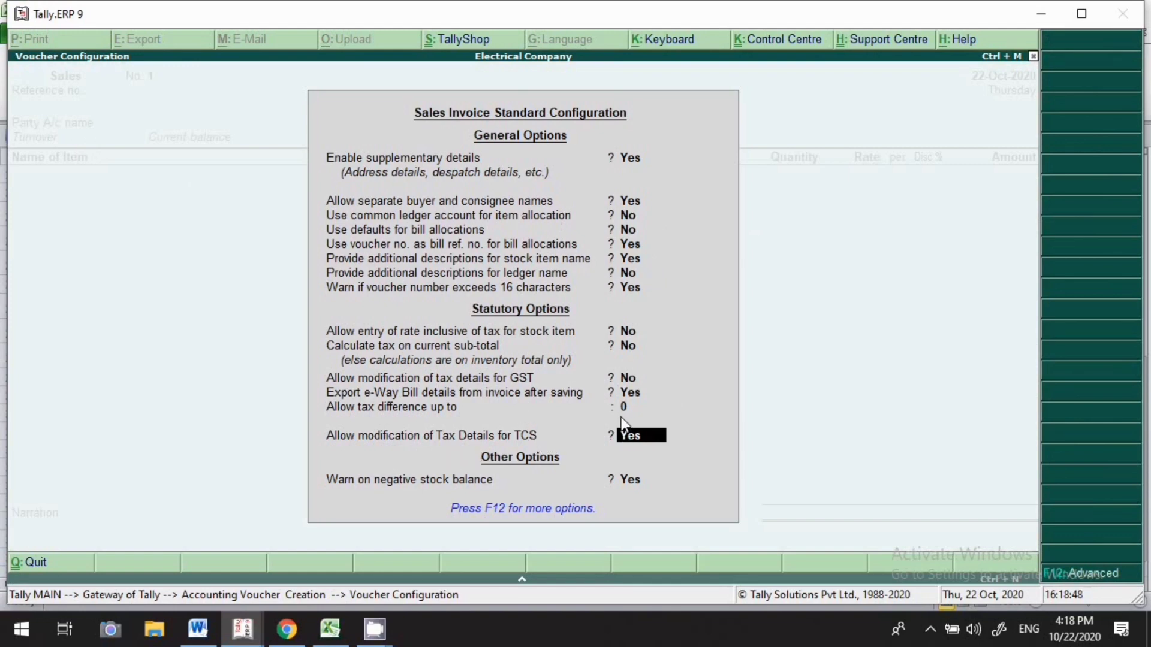
Step: Check the Show turnover achieved with customer option in the advanced sales invoice configuration, and accept both configuration screens
key(F12)
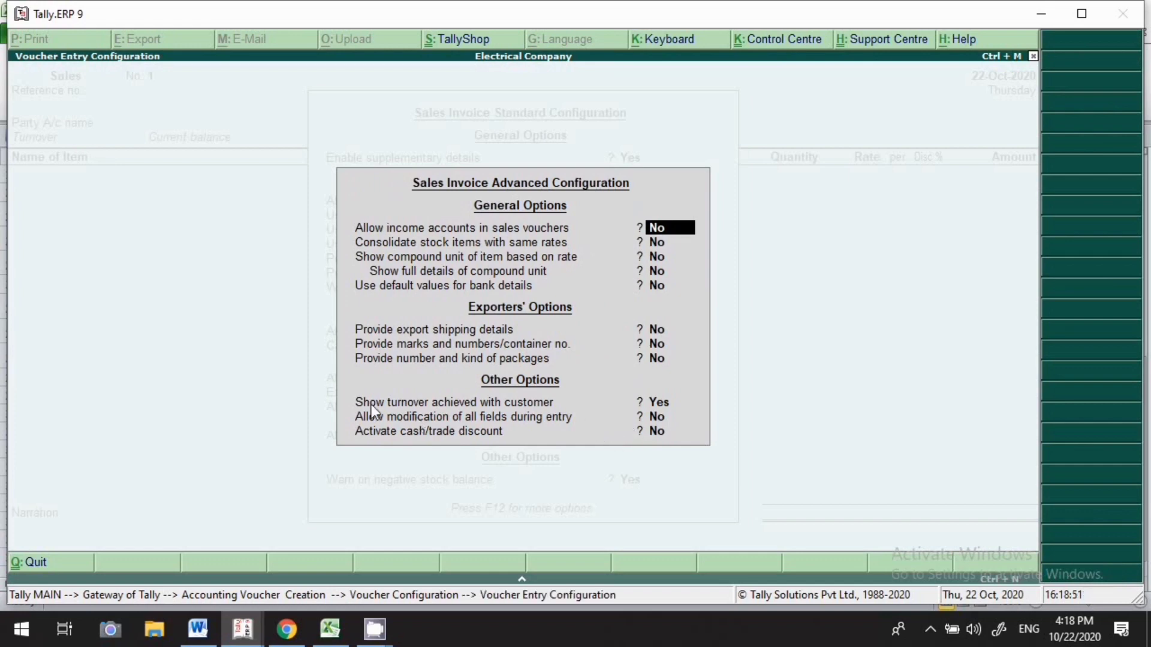
click(654, 401)
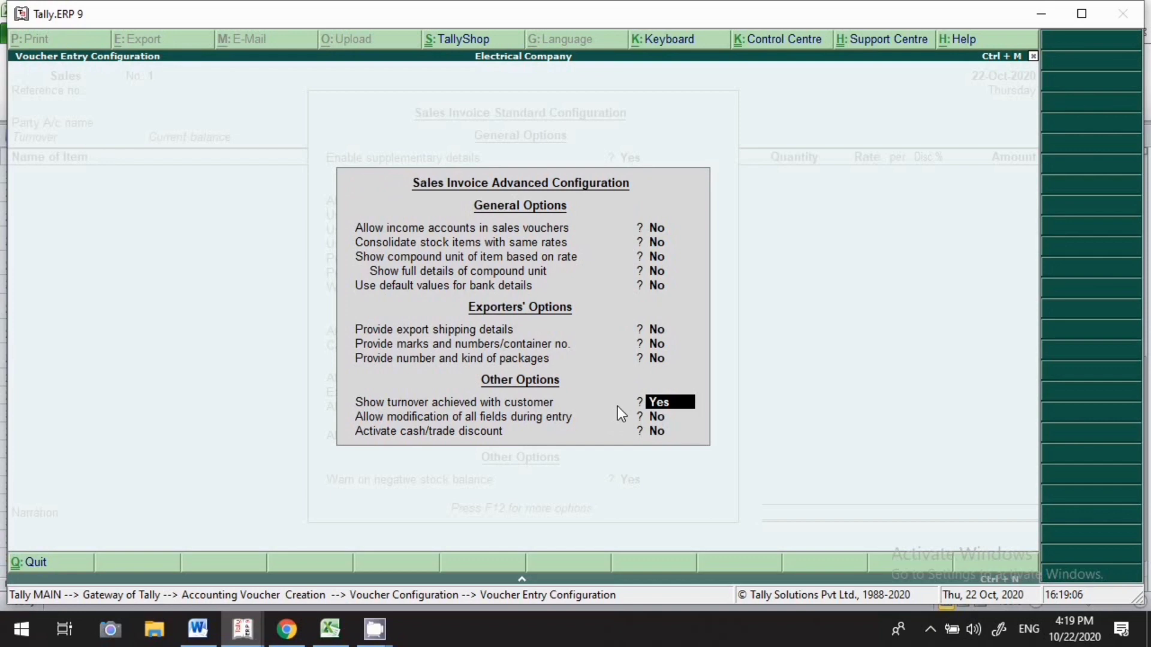
key(Return)
key(Return)
key(Return)
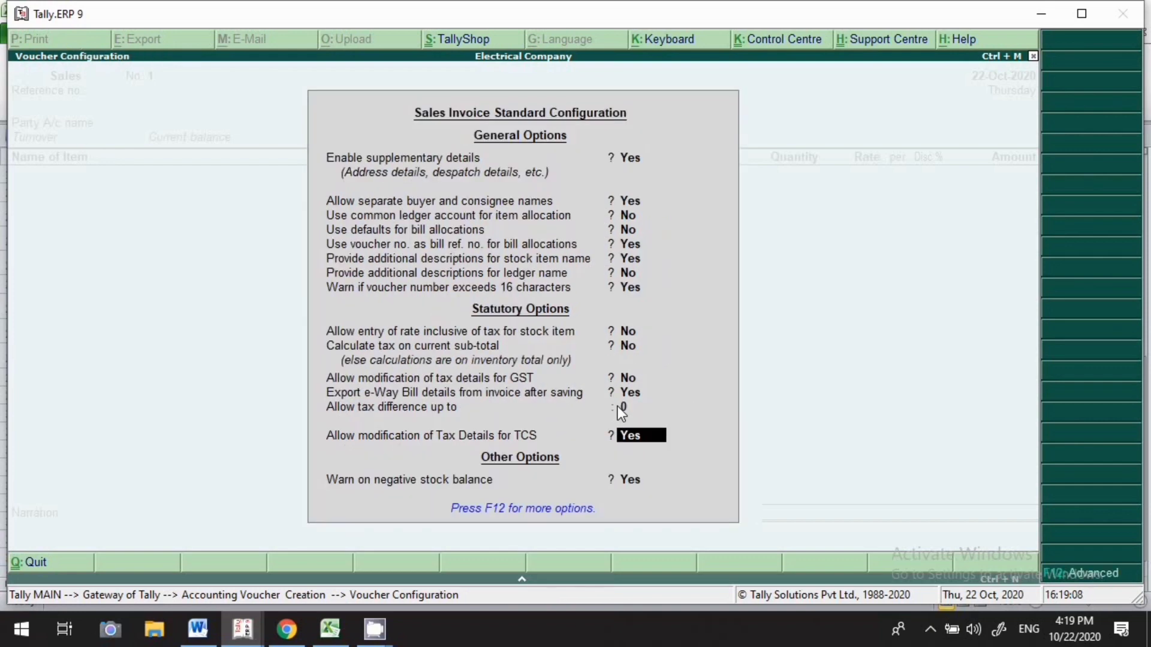
key(ctrl+a)
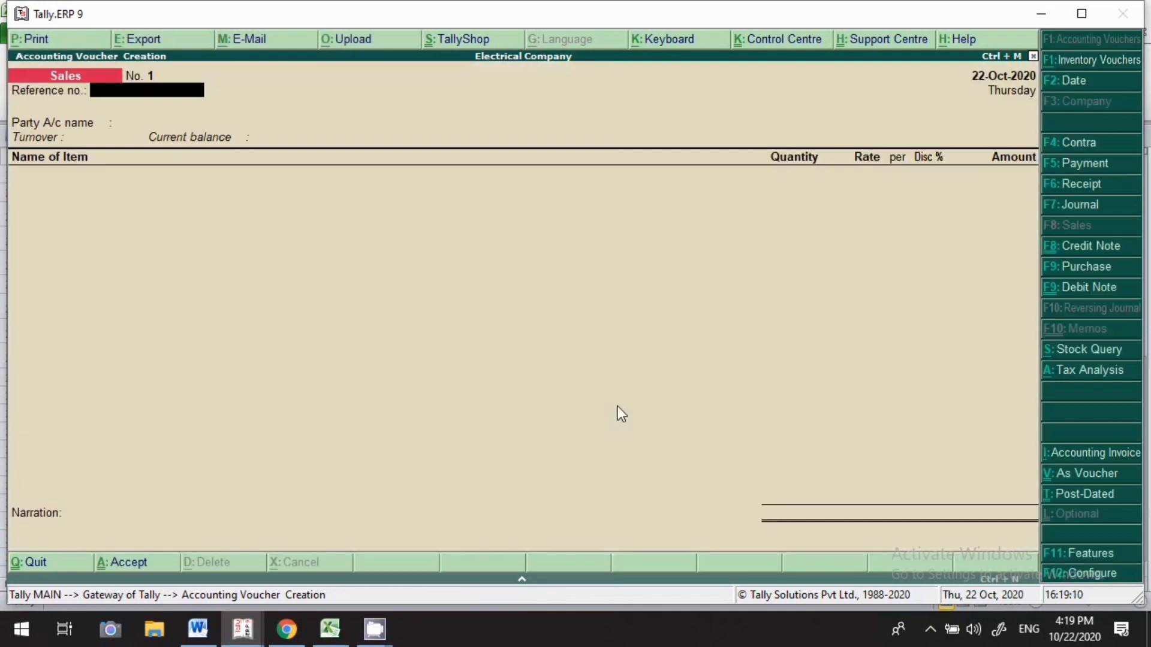
Step: Set Kumar Machine as the sales voucher's party account, leave the reference number blank, and accept the party details as they are
key(Return)
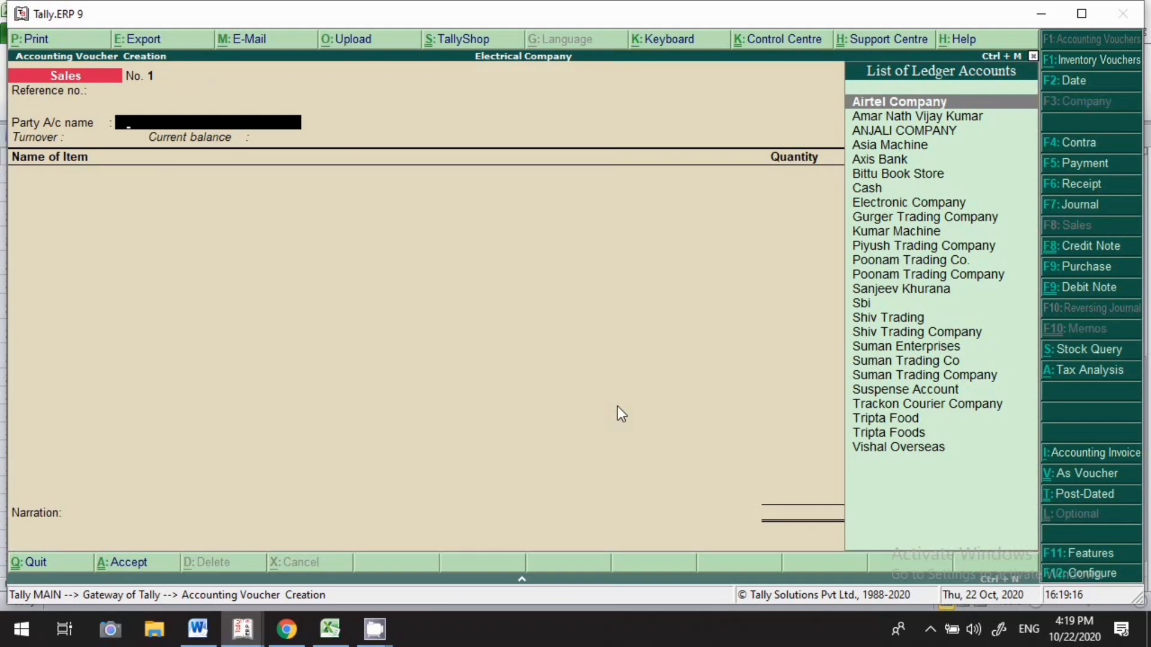
text(Ku)
key(Return)
key(Return)
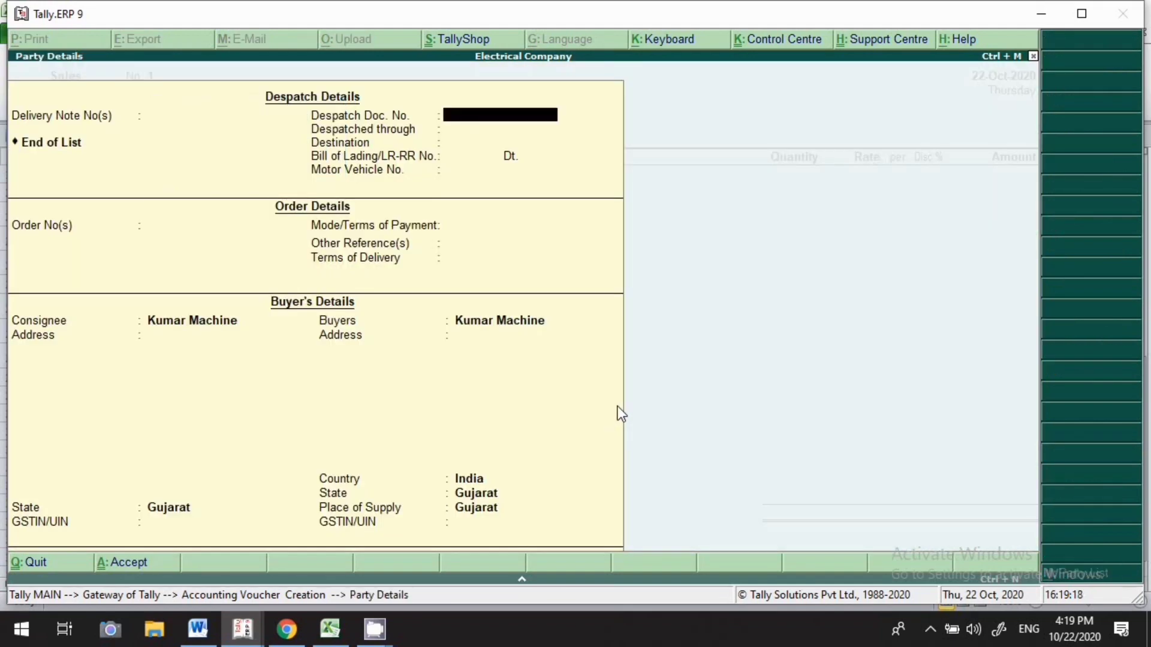
key(Return)
key(Return)
key(Return)
key(Return)
key(Return)
key(Return)
key(Return)
key(Return)
key(Return)
key(Return)
key(Return)
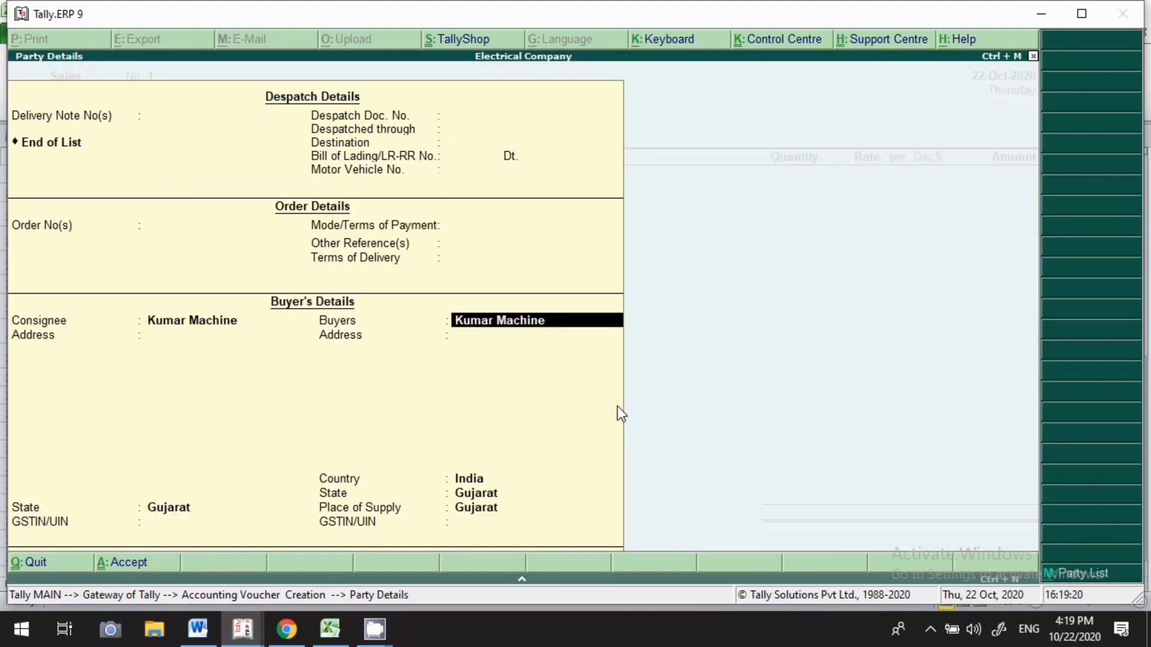
key(Return)
key(Return)
key(Return)
key(Return)
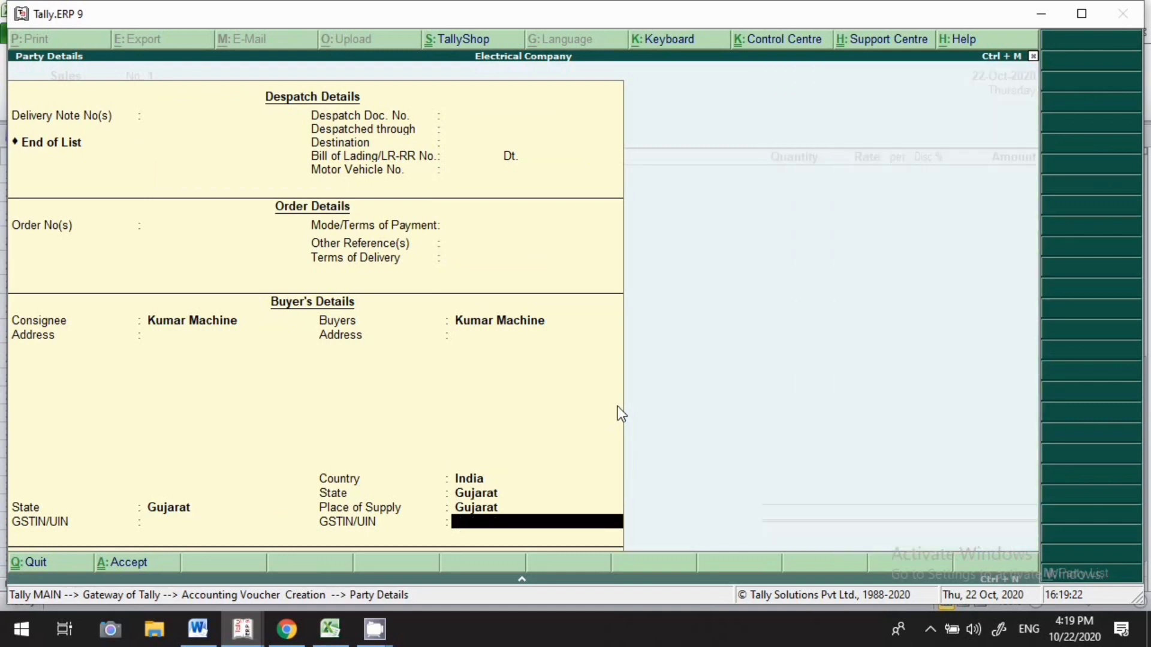
key(Return)
Step: Add Electric Item 18% to the sales voucher without a description and with tracking number Not Applicable
text(E)
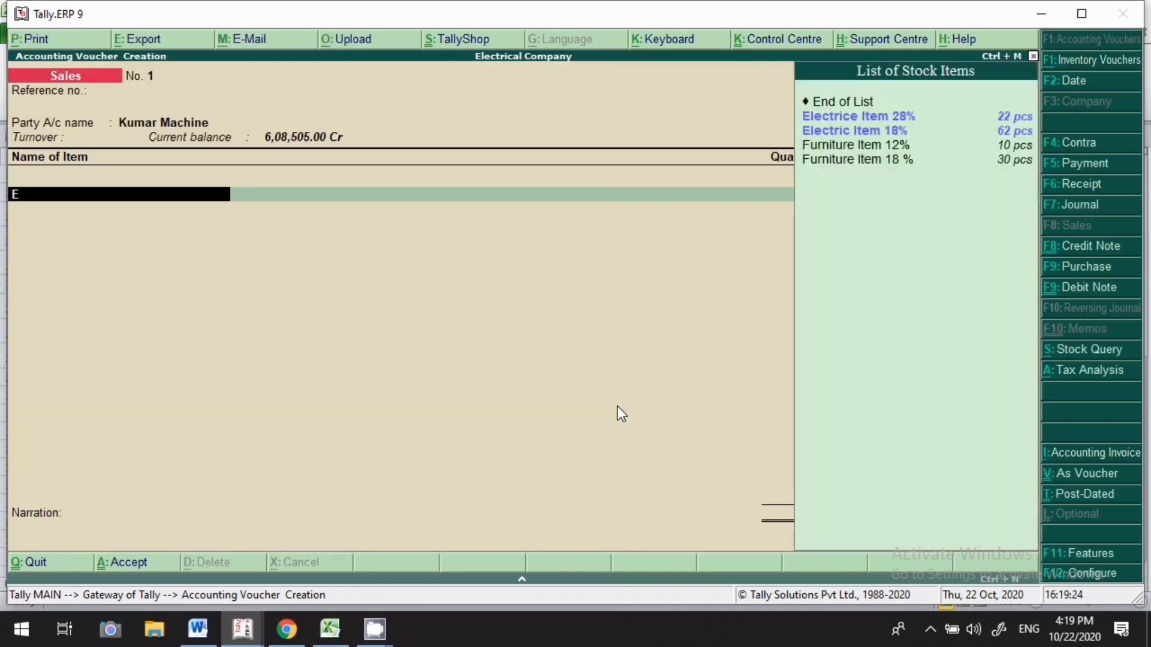
key(Down)
key(Down)
key(Return)
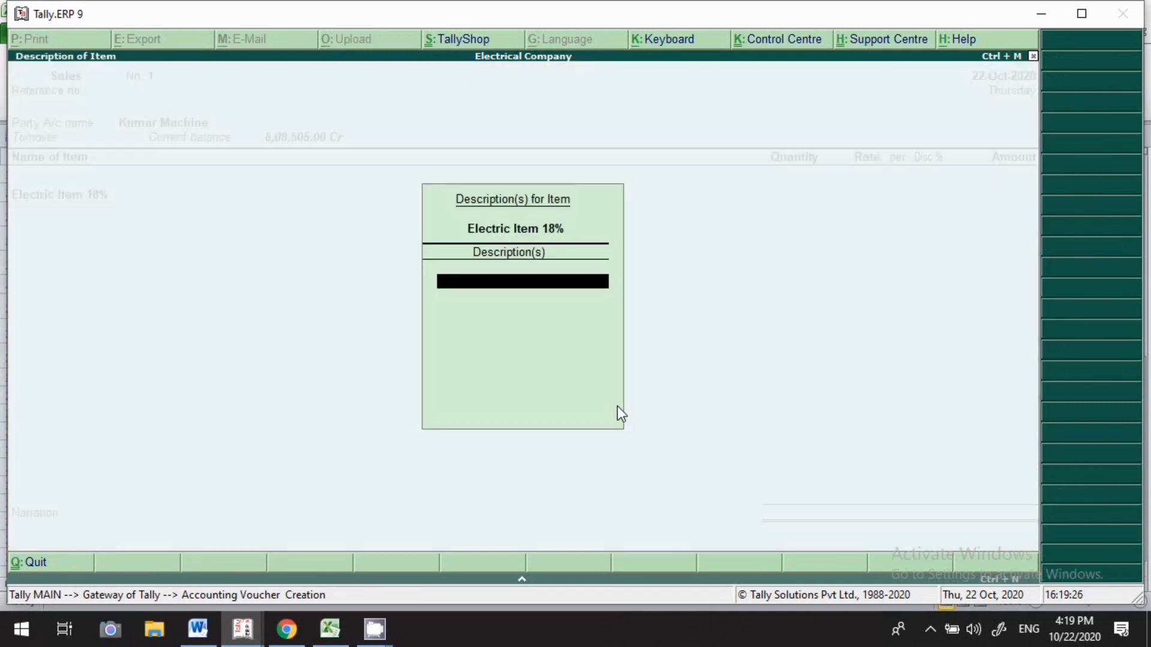
key(Return)
key(Return)
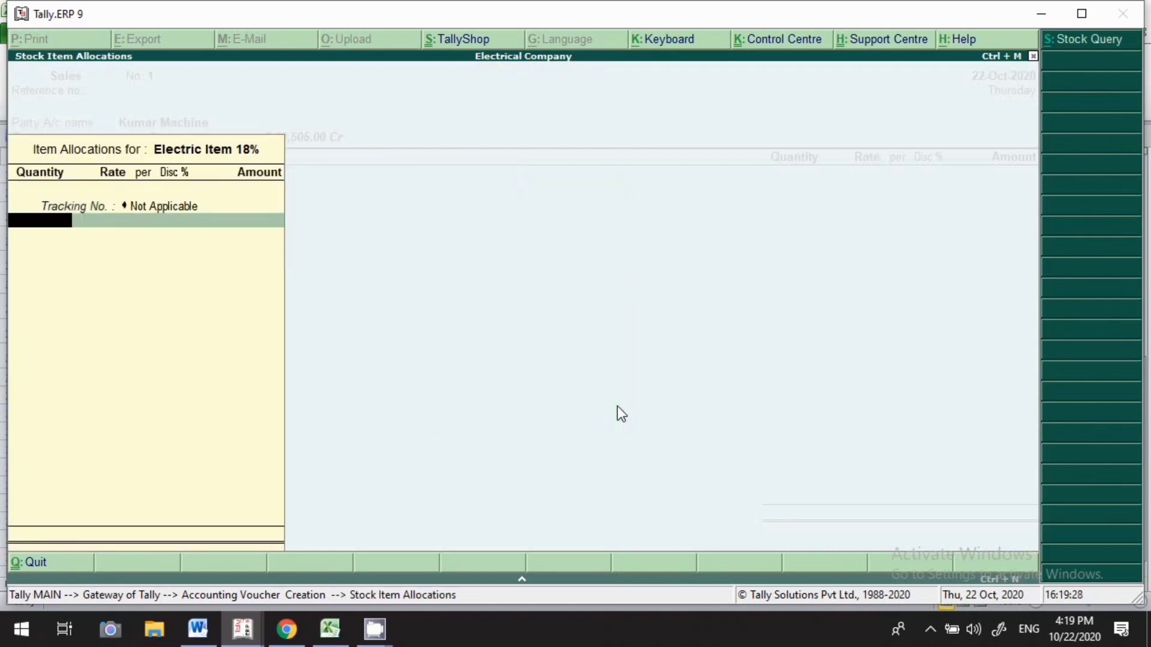
Step: Enter a quantity of 50 pcs and an amount of 70,00,000 for the item, and allocate it to the SALE IGST ledger
text(50)
key(Return)
key(Return)
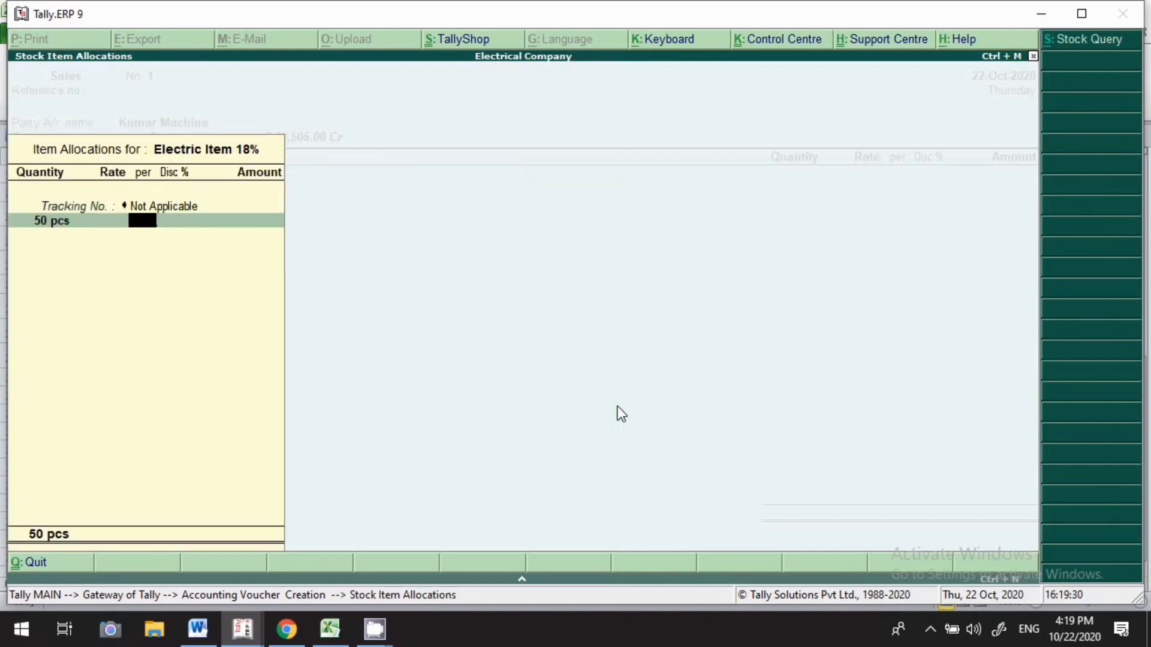
key(Return)
key(Return)
text(70,00,)
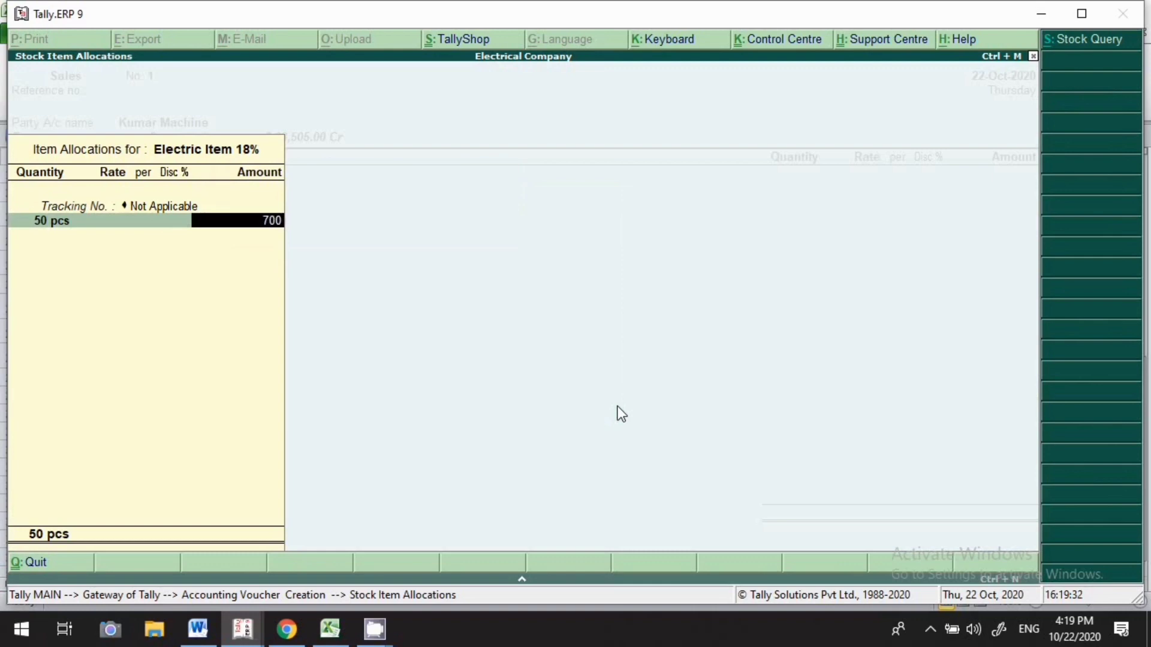
text(000)
key(Return)
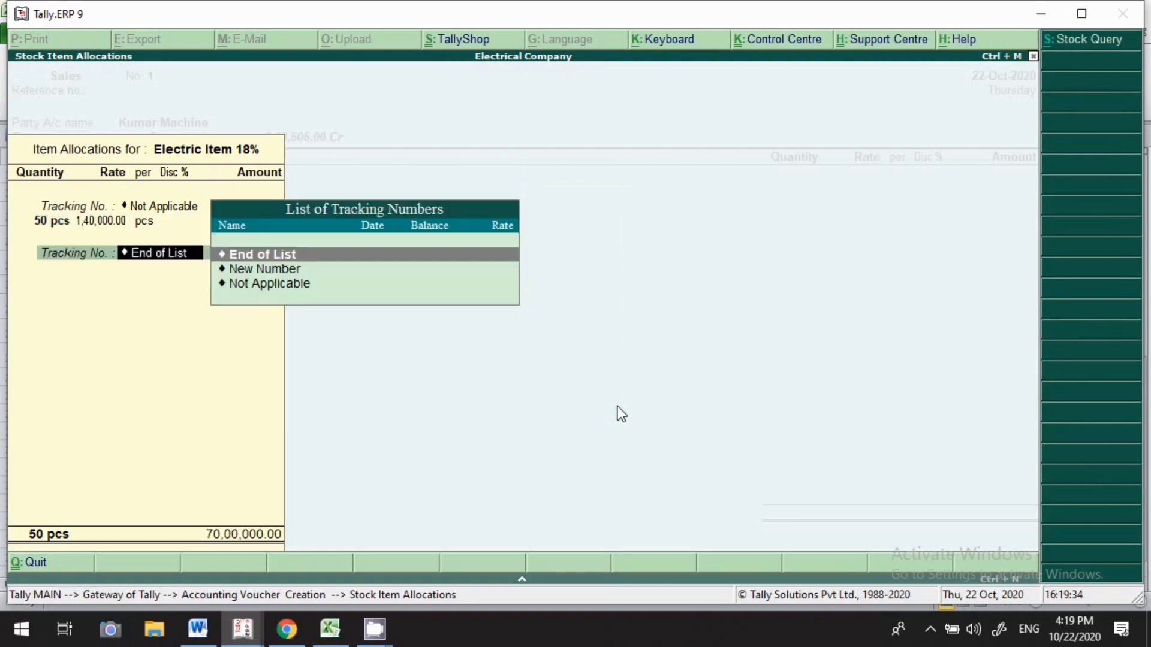
key(Return)
key(Return)
key(Return)
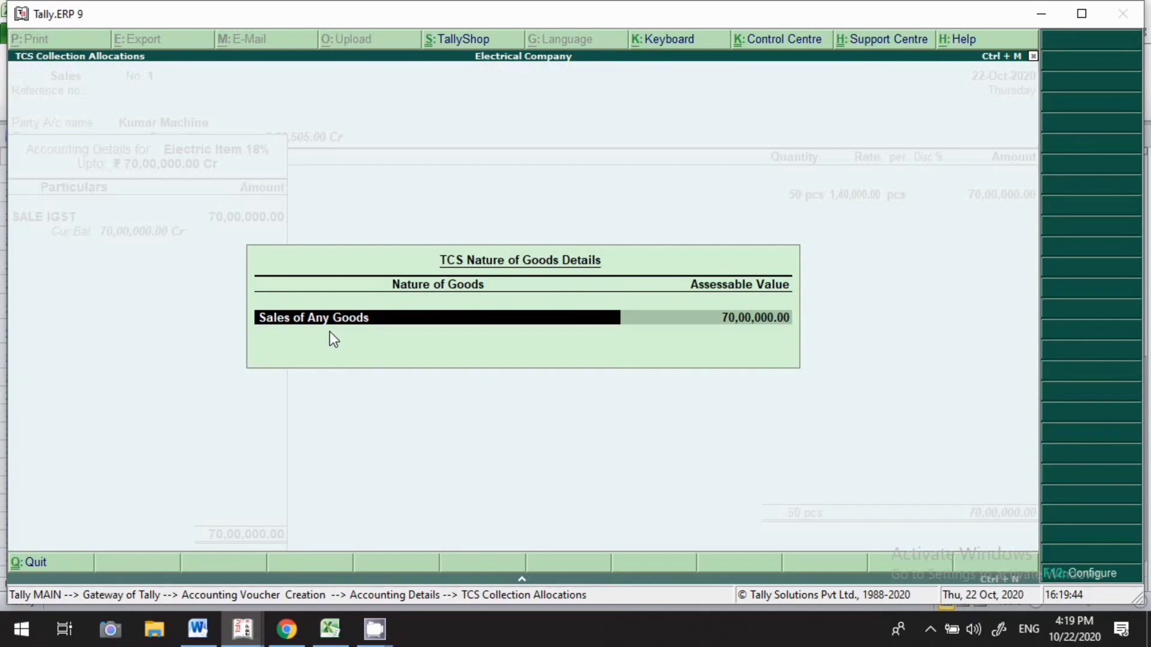
Step: Keep modification of assessable amount allowed and set the item's TCS assessable value for Sales of Any Goods to 2000000
key(Return)
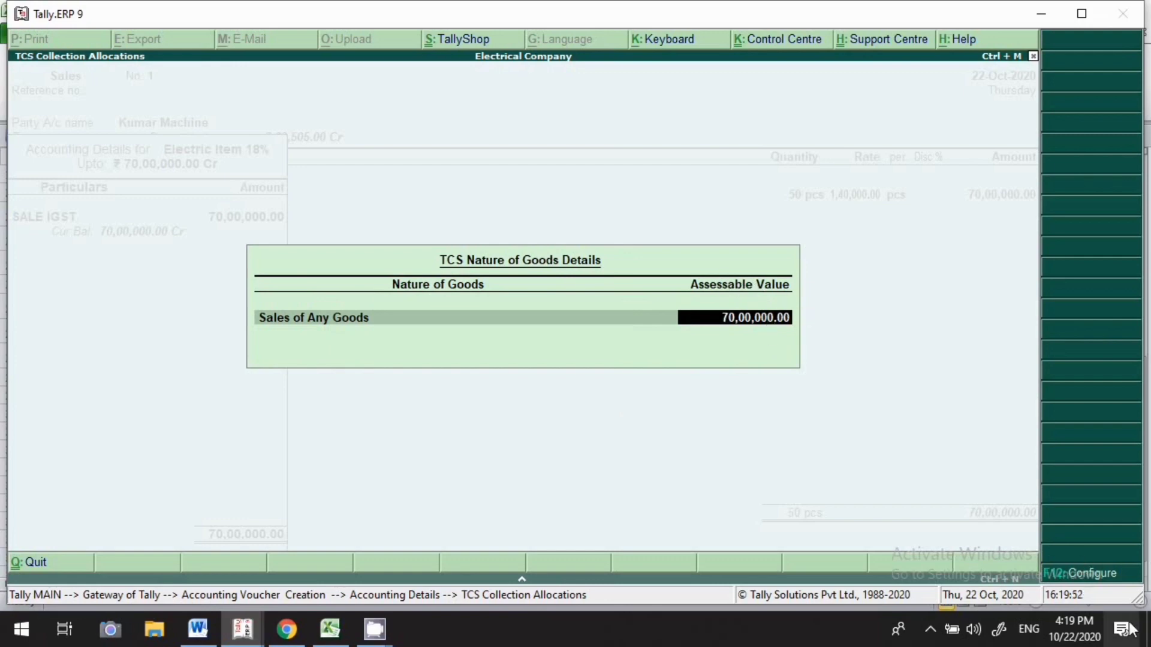
click(1083, 577)
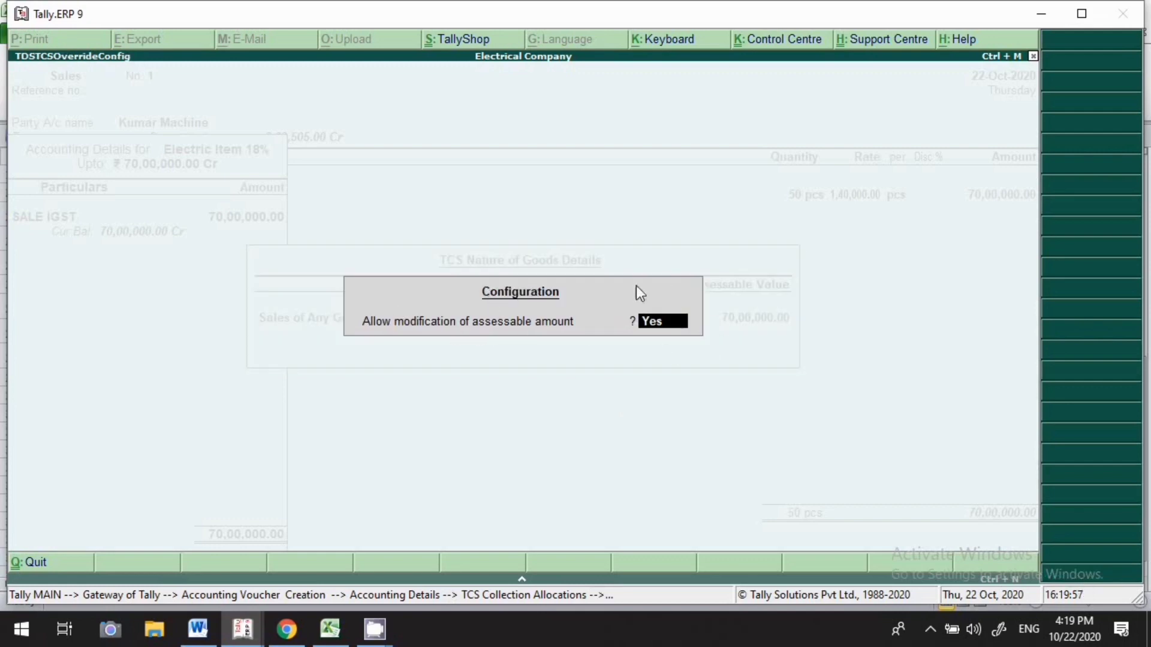
key(Return)
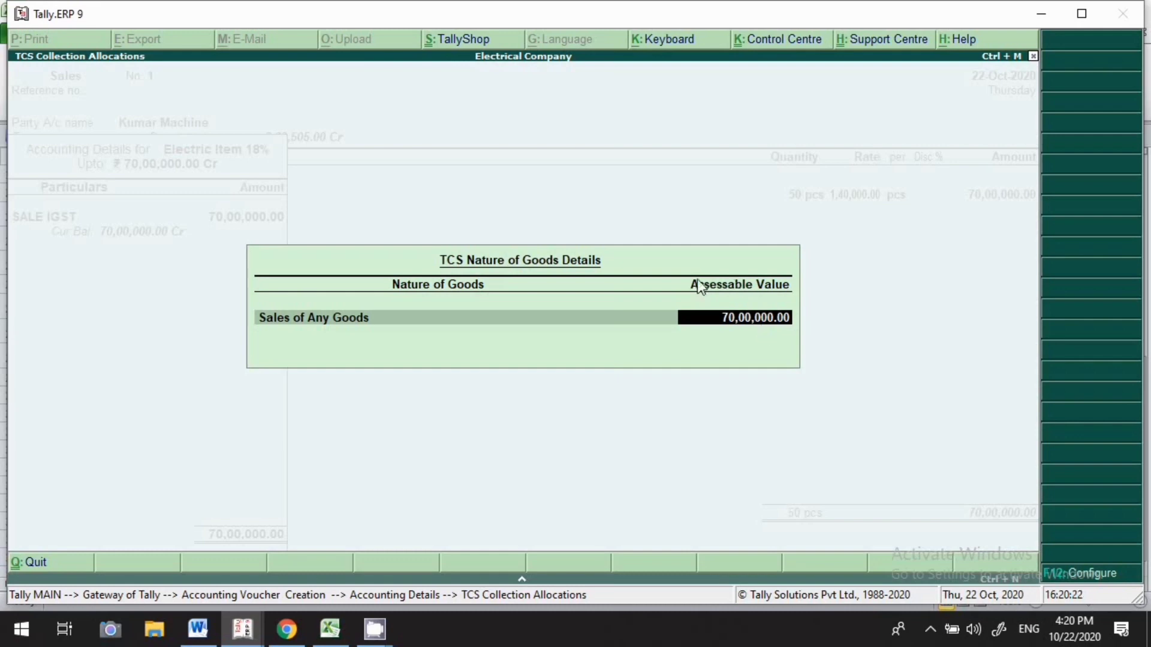
text(2000000)
key(Return)
key(Return)
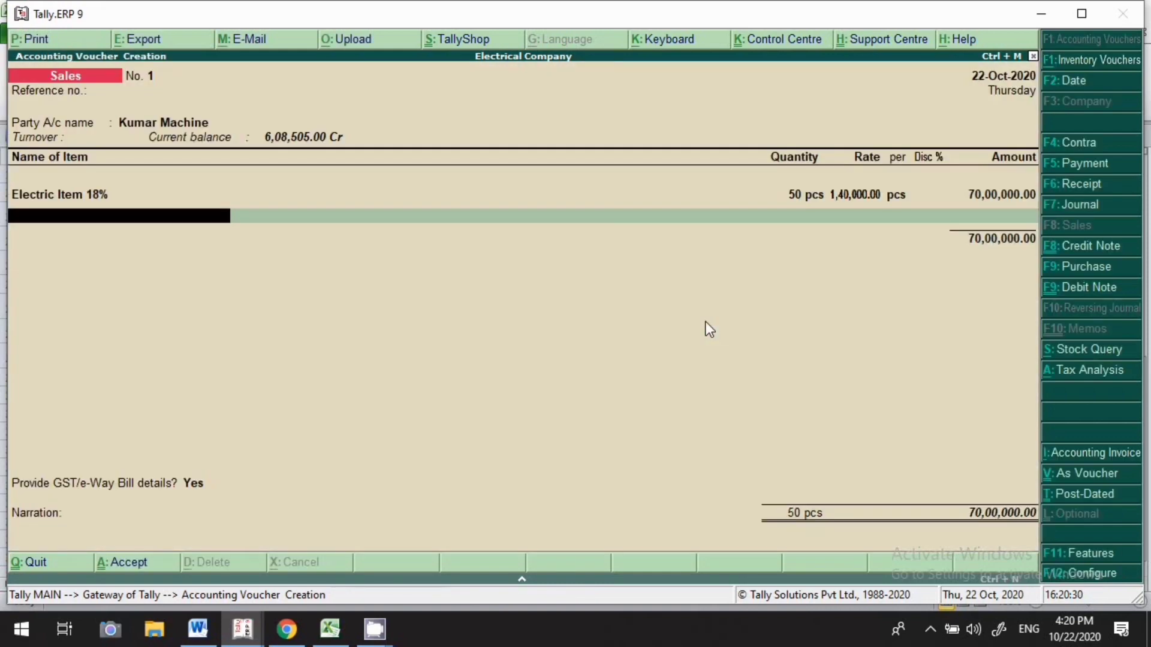
Step: Finish the item list and add the Igst ledger, accepting its TCS nature of goods and assessable value
key(Return)
text(Igst)
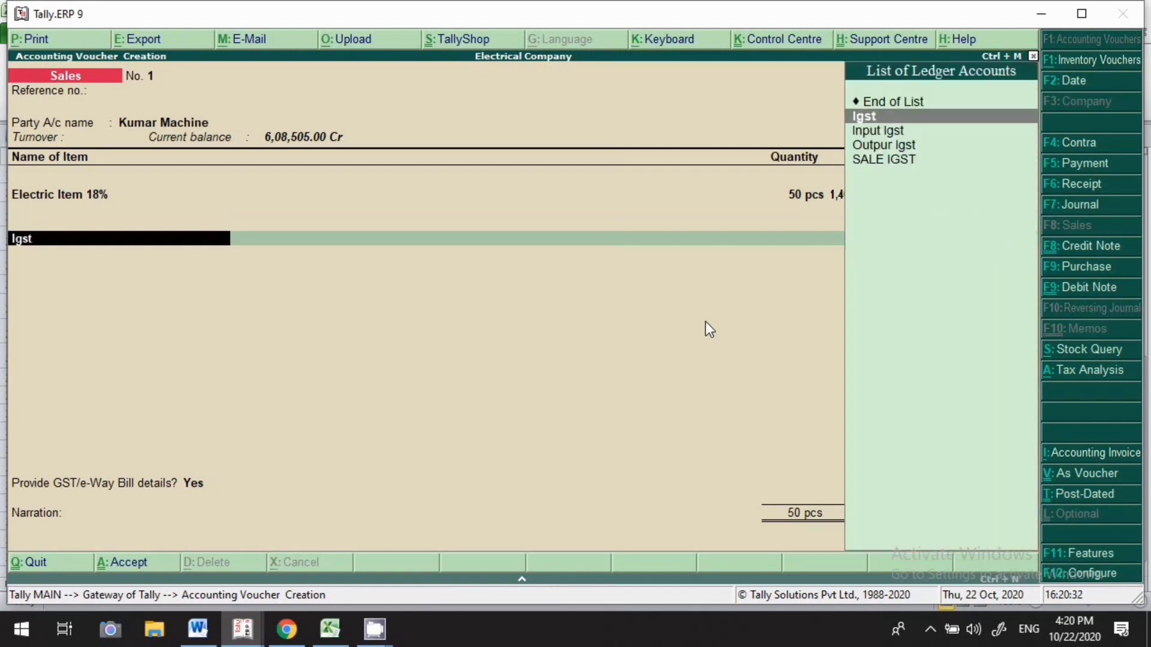
key(Return)
key(Return)
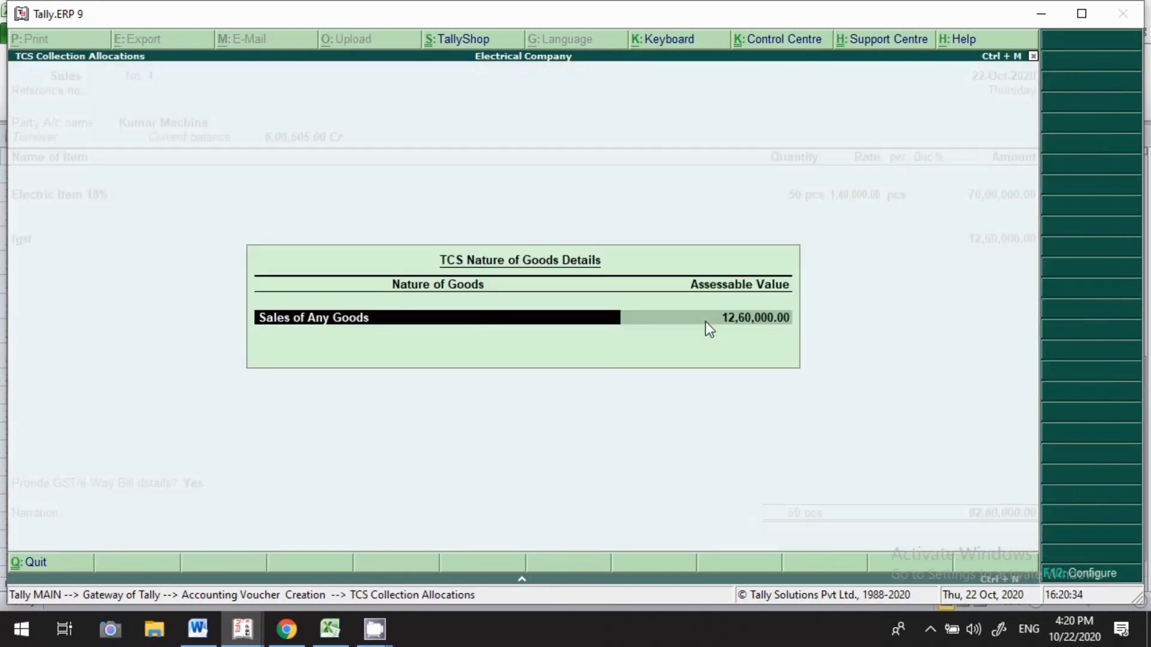
key(Return)
key(Return)
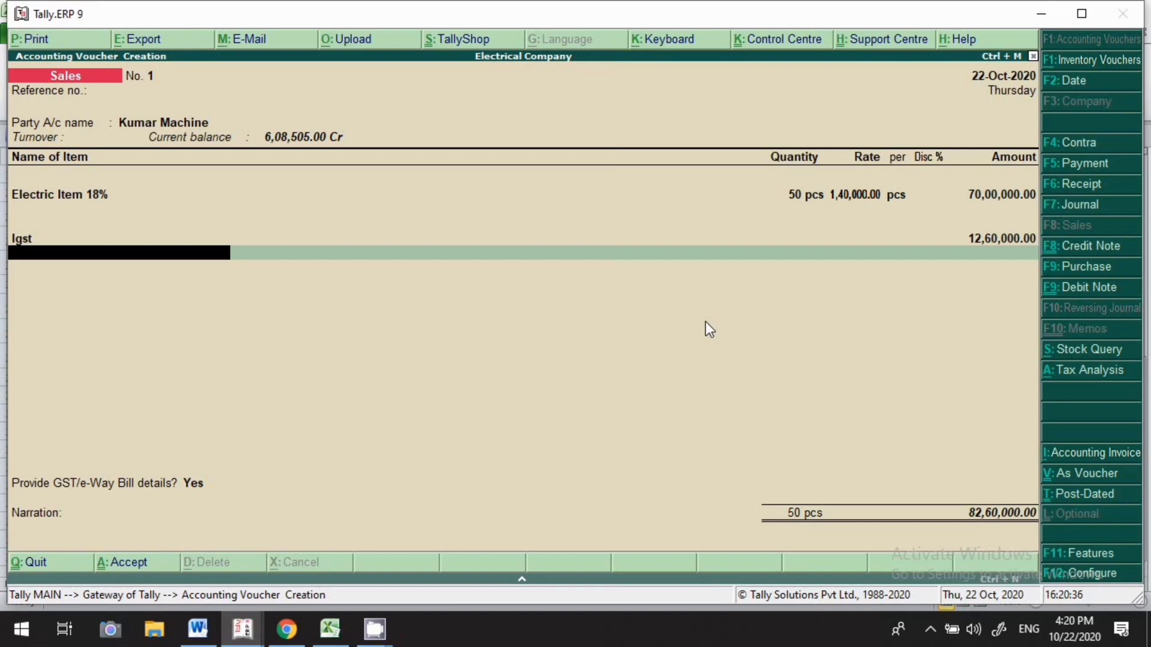
Step: Add the Tcs on Sales ledger to the sales voucher and compare its amount with the TCS calculation in Excel
text(Tcs)
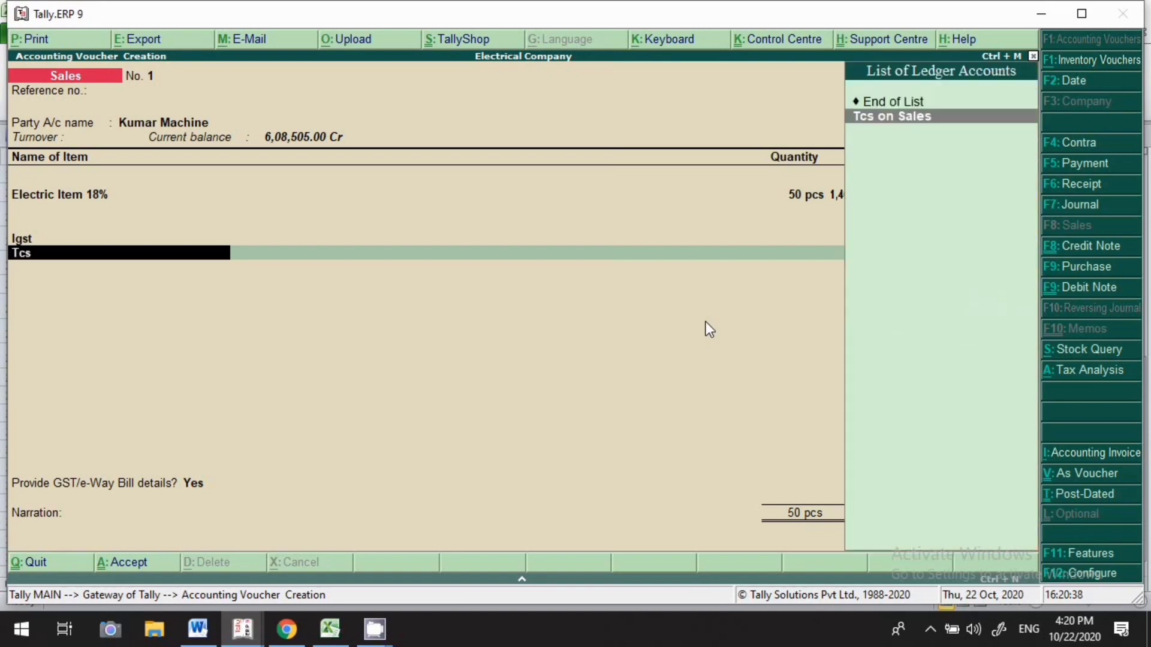
key(Return)
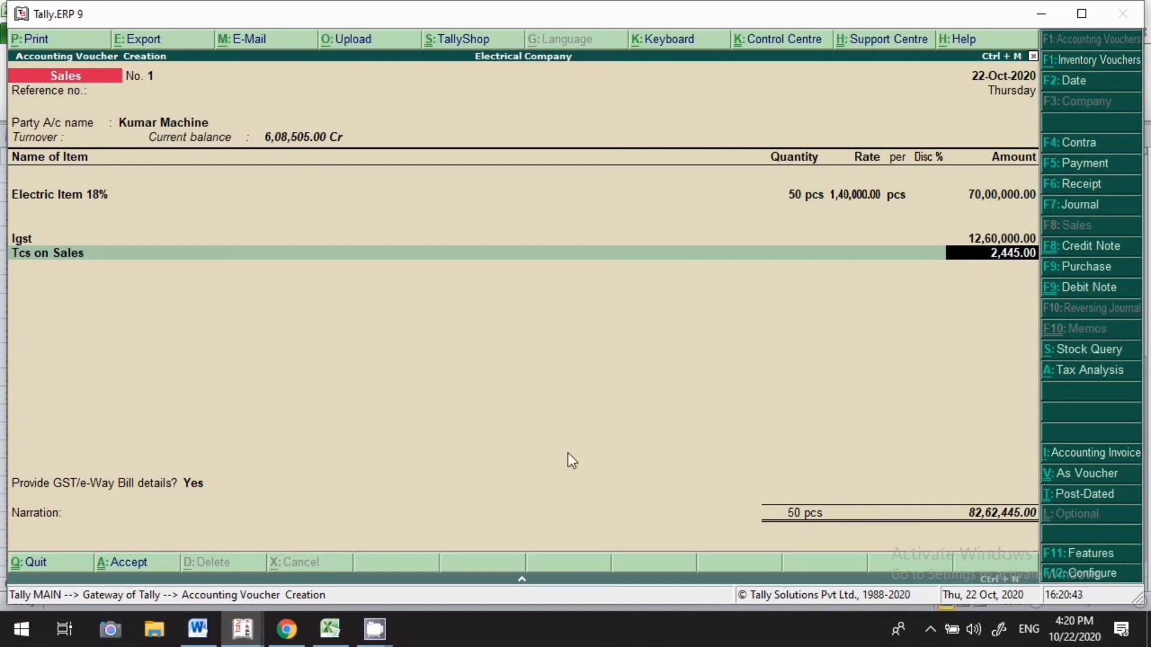
click(328, 629)
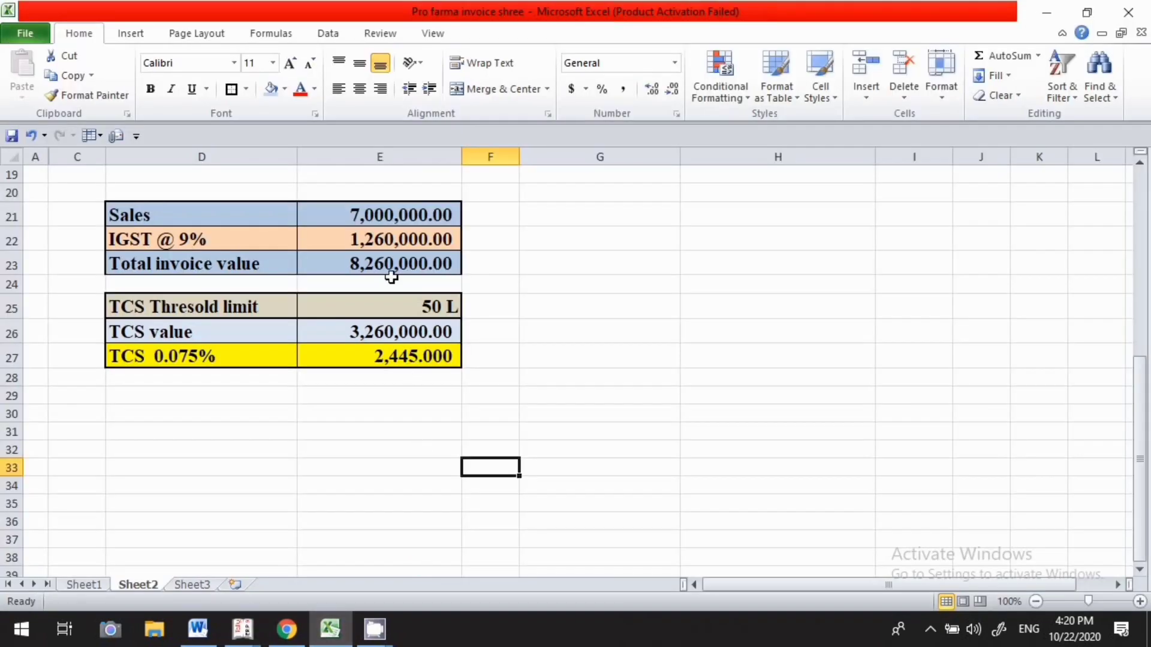
click(243, 630)
click(296, 589)
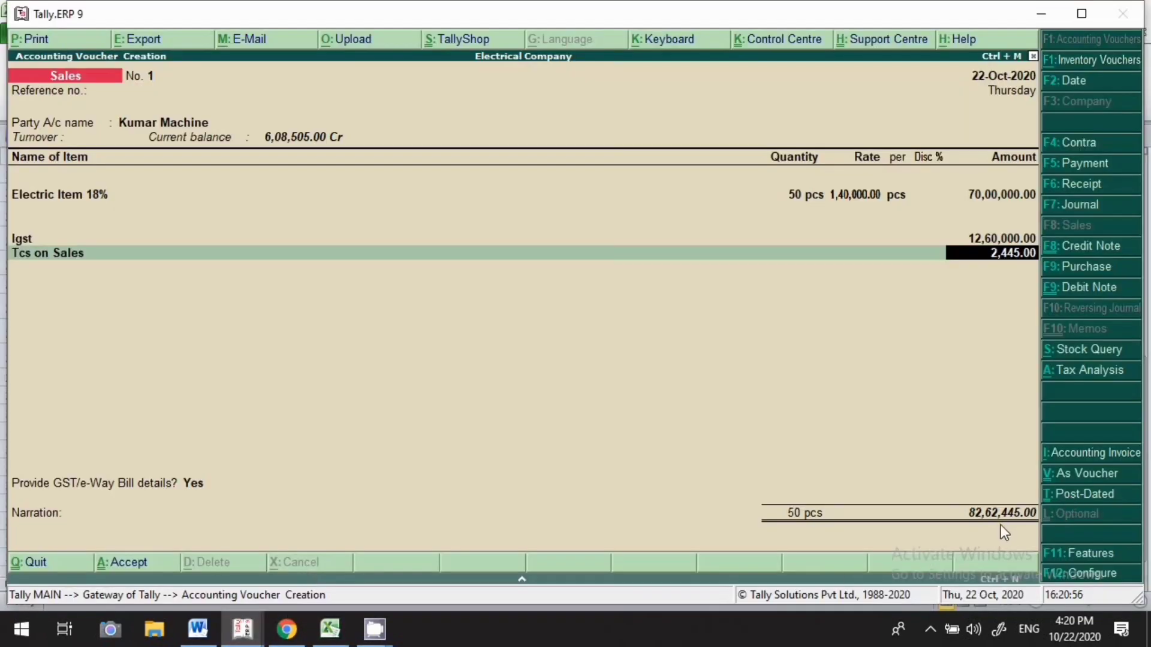
click(334, 634)
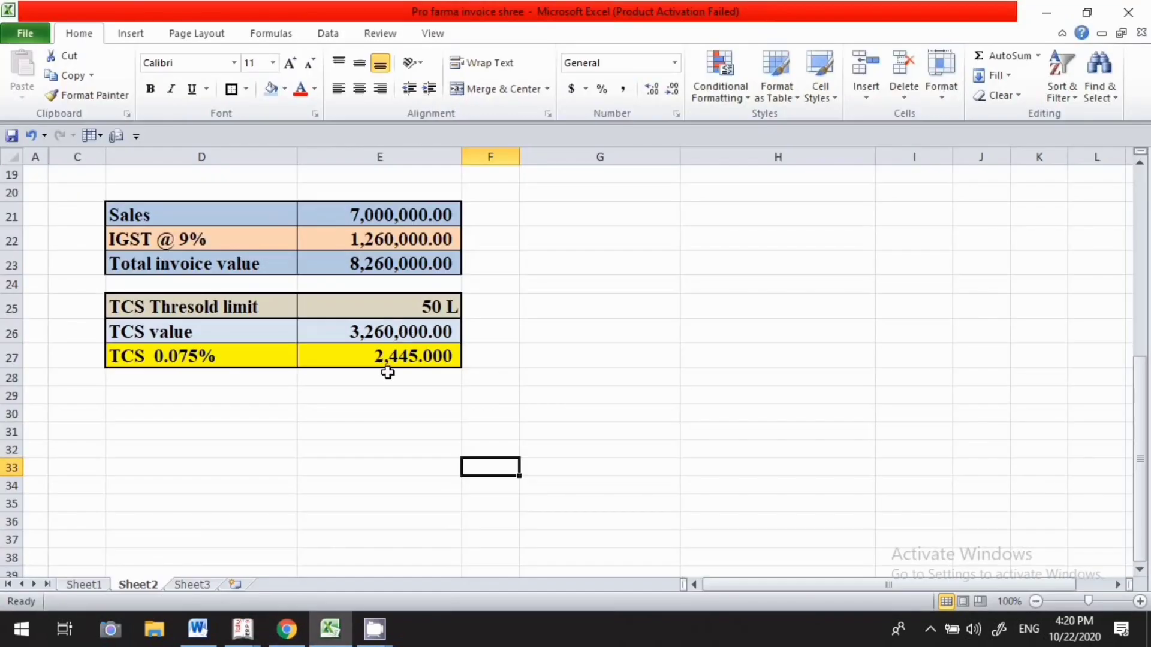
mouse_move(246, 628)
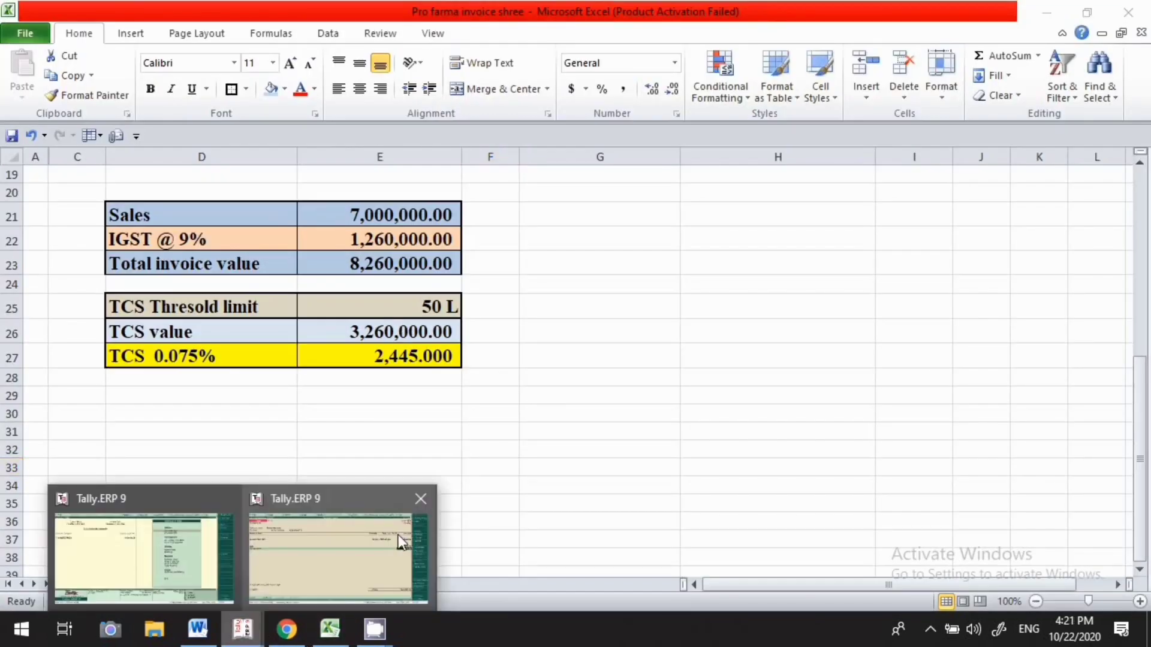
click(401, 542)
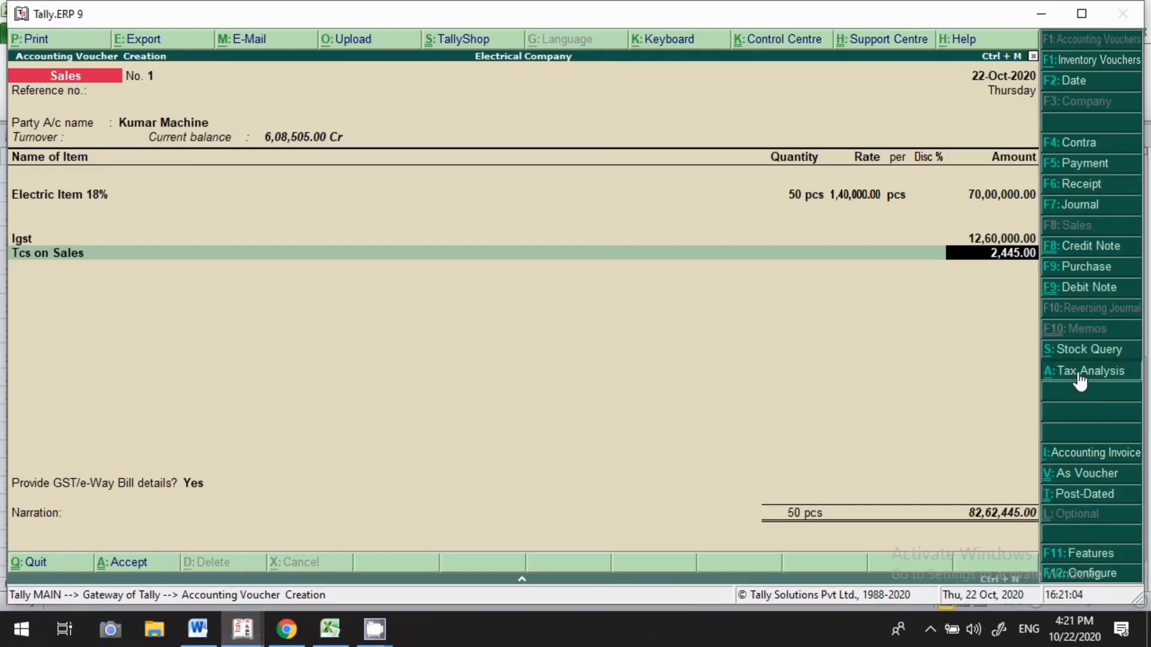
Step: Examine the voucher's detailed tax analysis, covering the GST details of Electric Item 18% and the TCS on Sales of Any Goods
click(1079, 376)
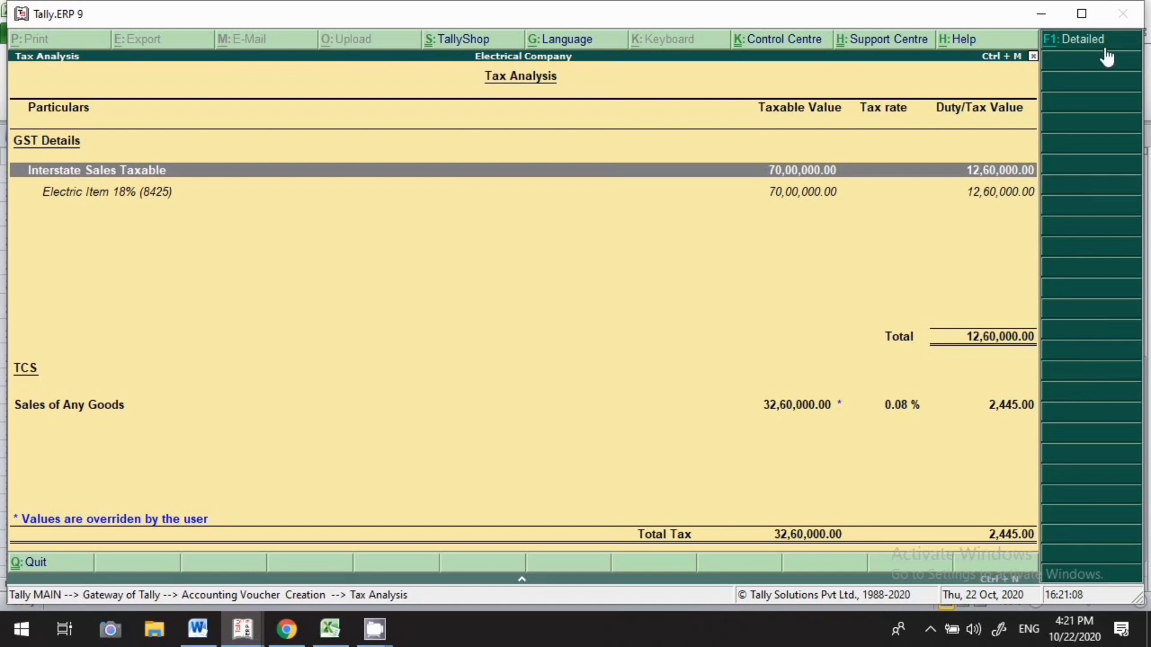
click(1079, 40)
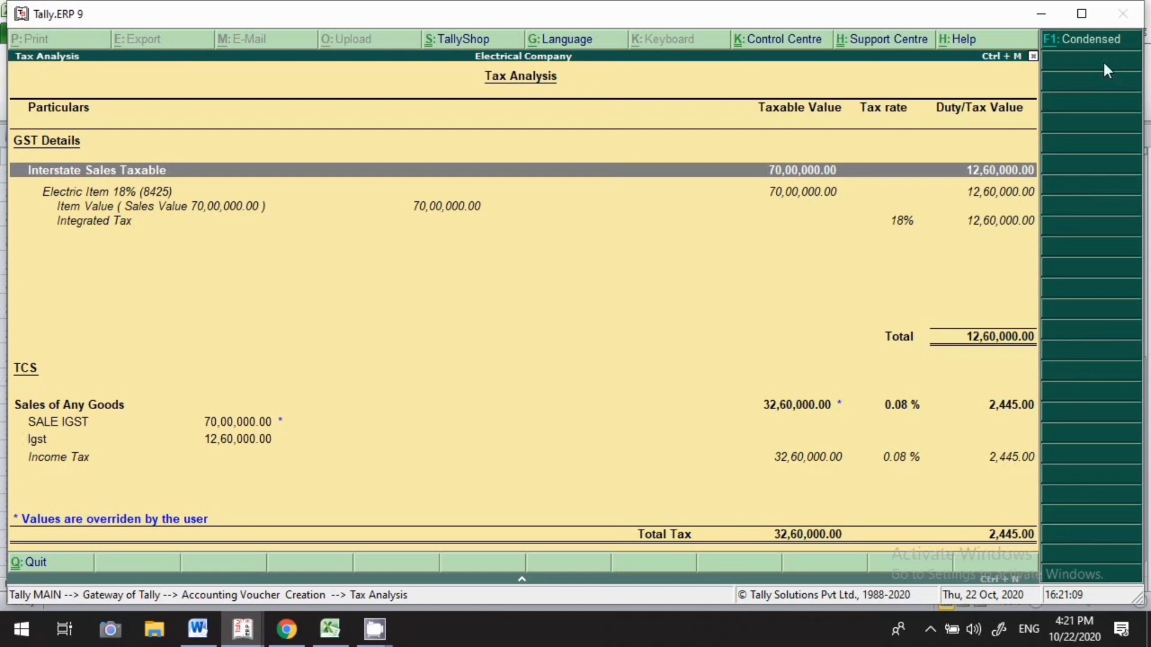
click(118, 195)
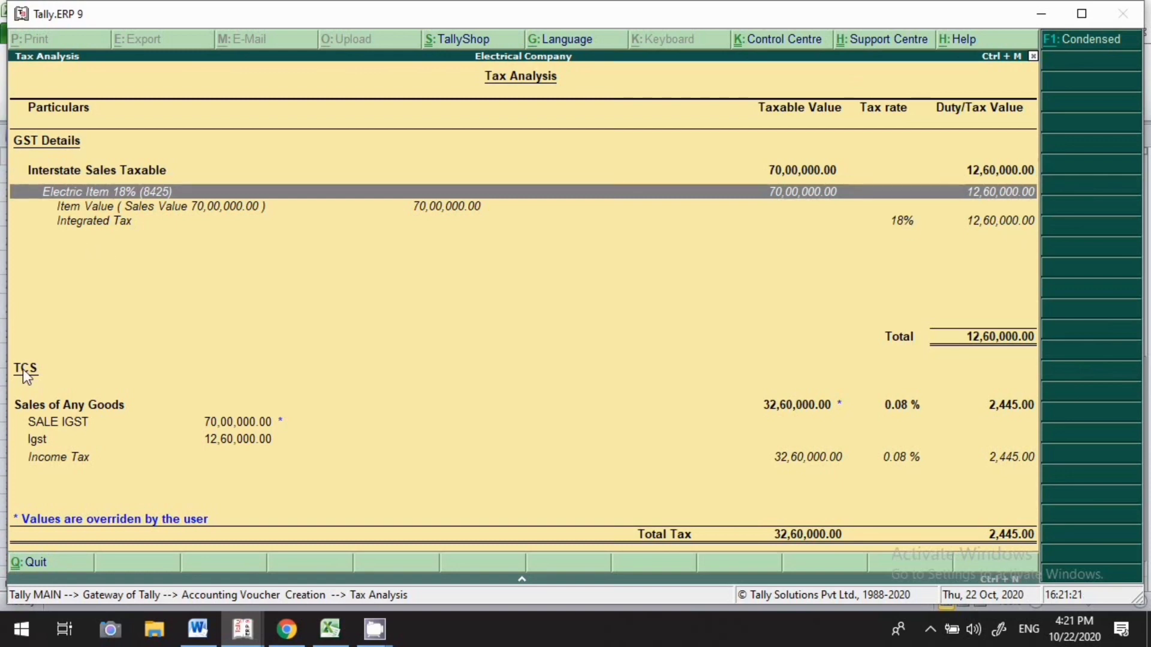
click(70, 410)
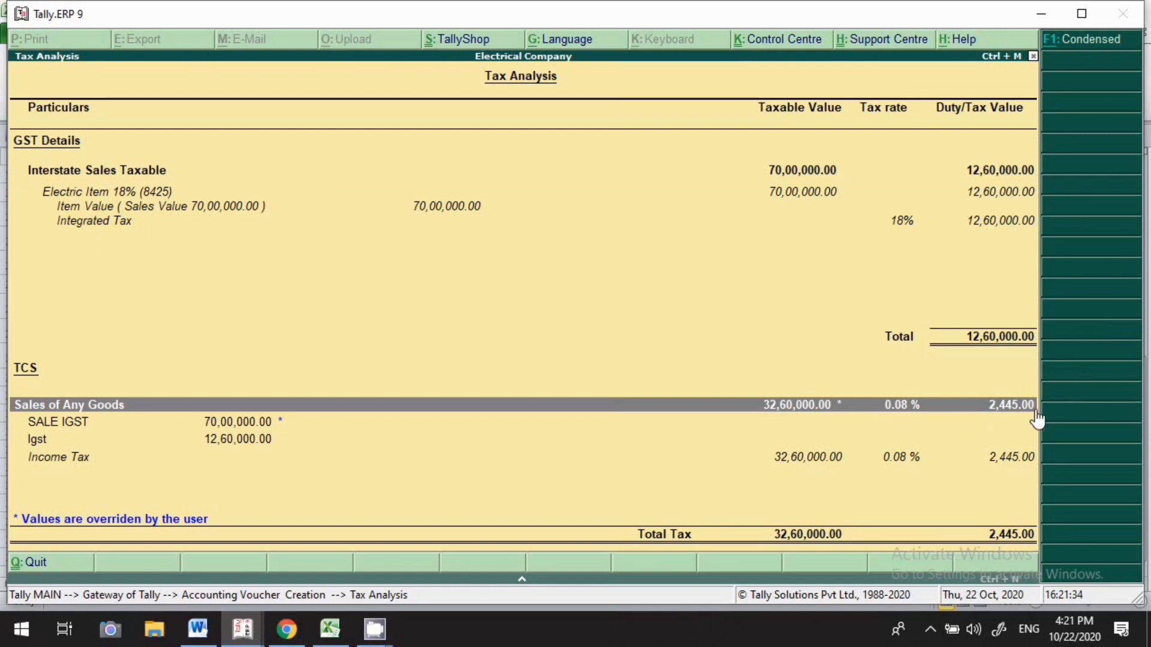
key(Escape)
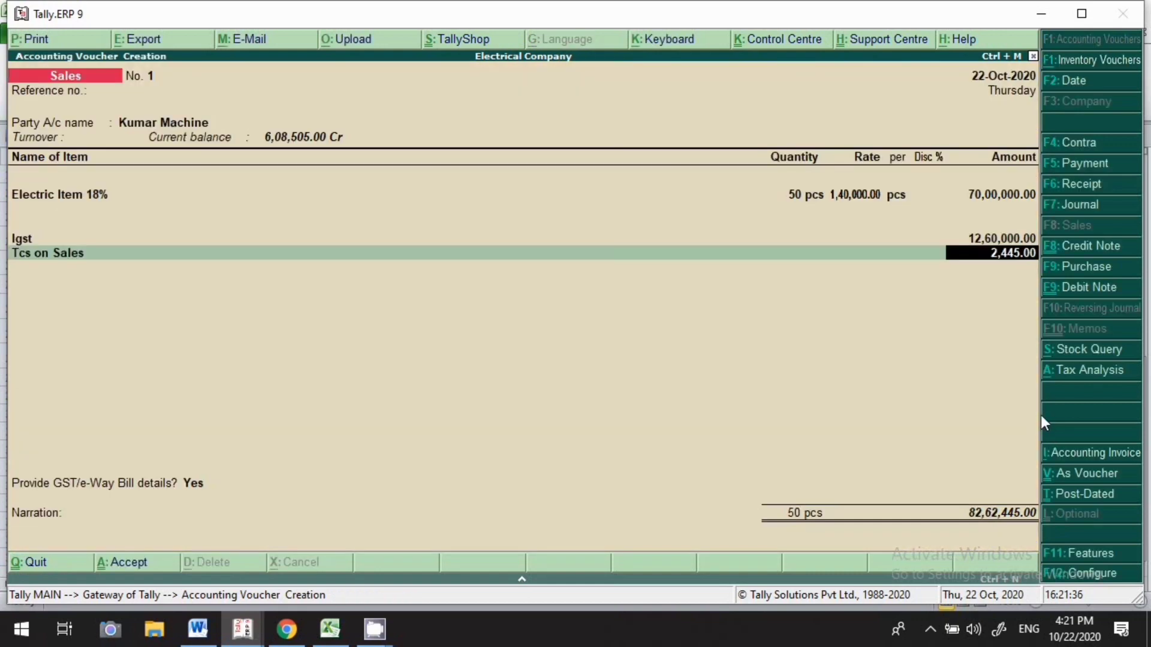
Step: Save the sales voucher, accepting the modified tax details with conflicts for resolving them another time
click(138, 567)
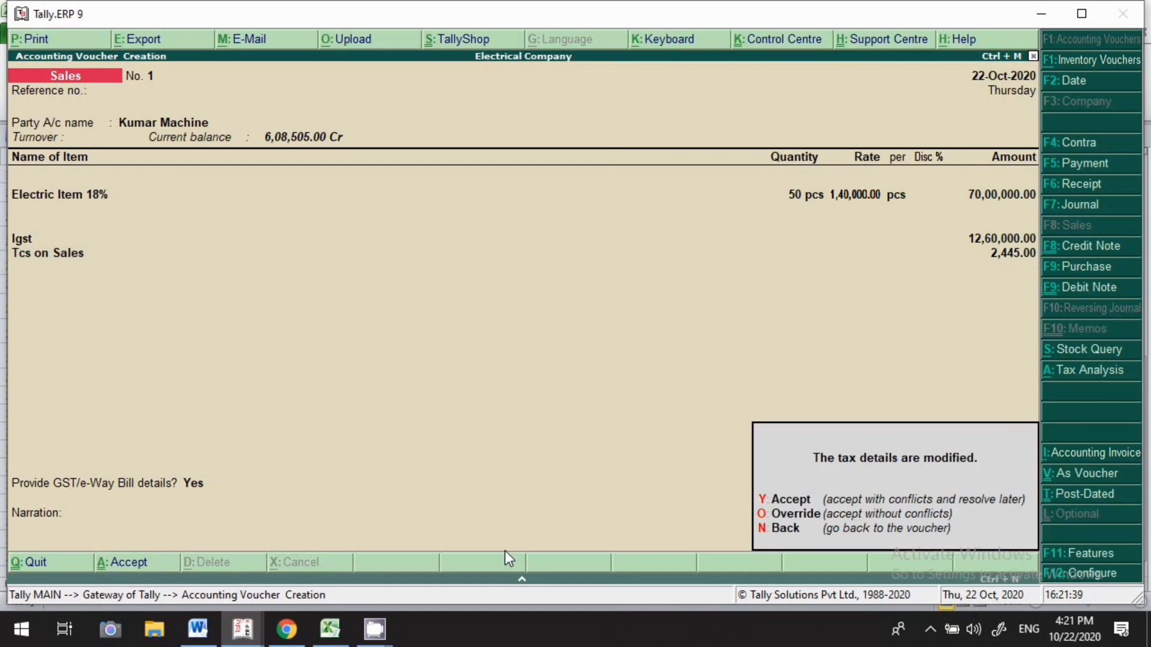
key(y)
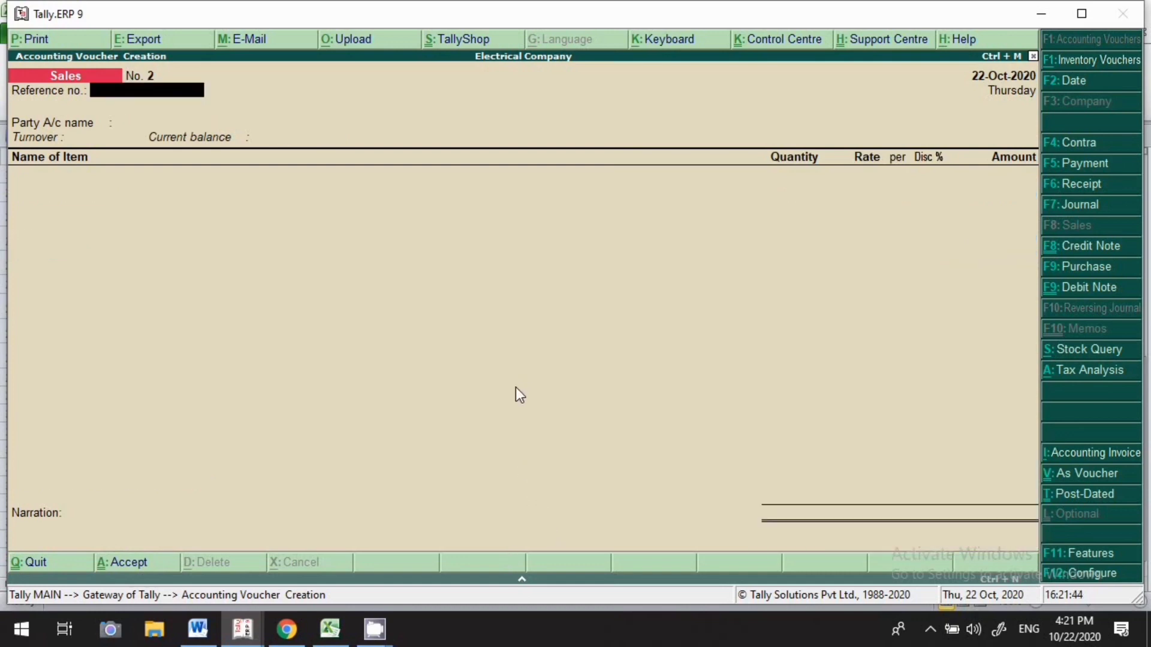
Step: Switch to Excel and enter the formula =I10-5000000 as the TCS value in H12 of the two-invoice calculation
click(340, 630)
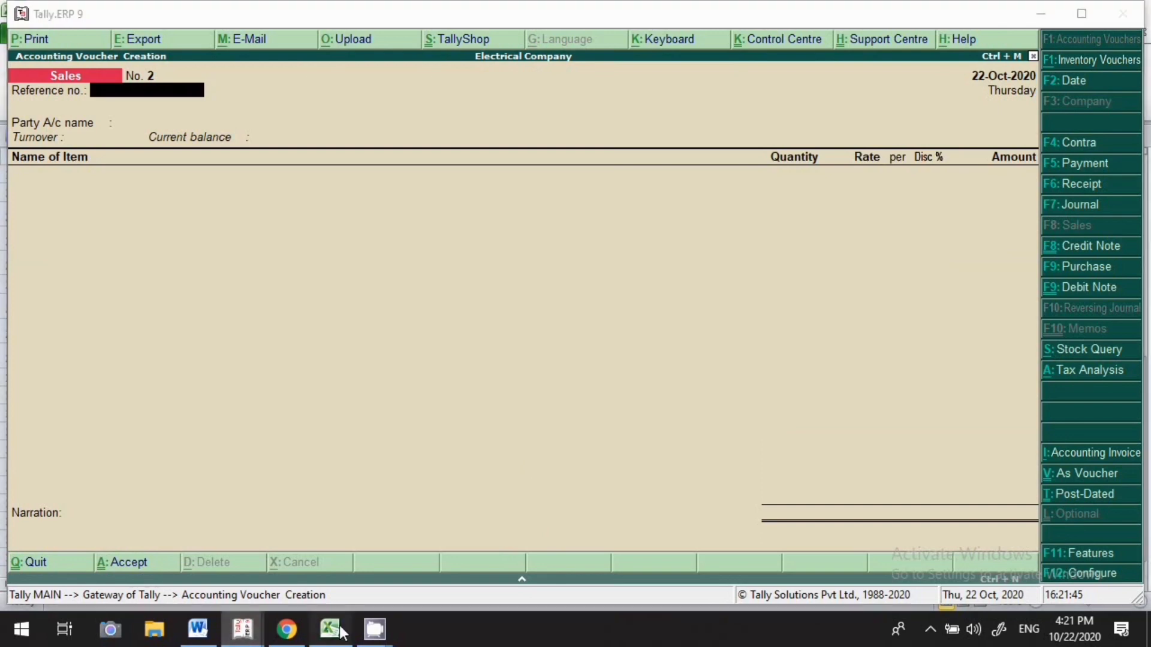
scroll(386, 370, up, 1)
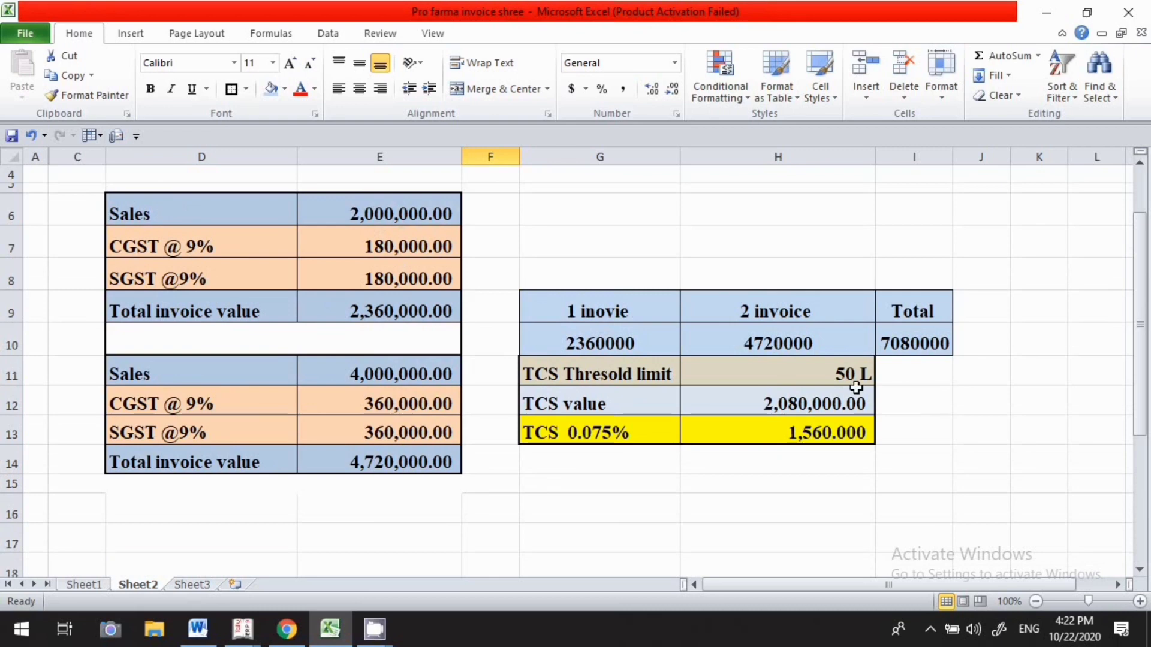
click(693, 411)
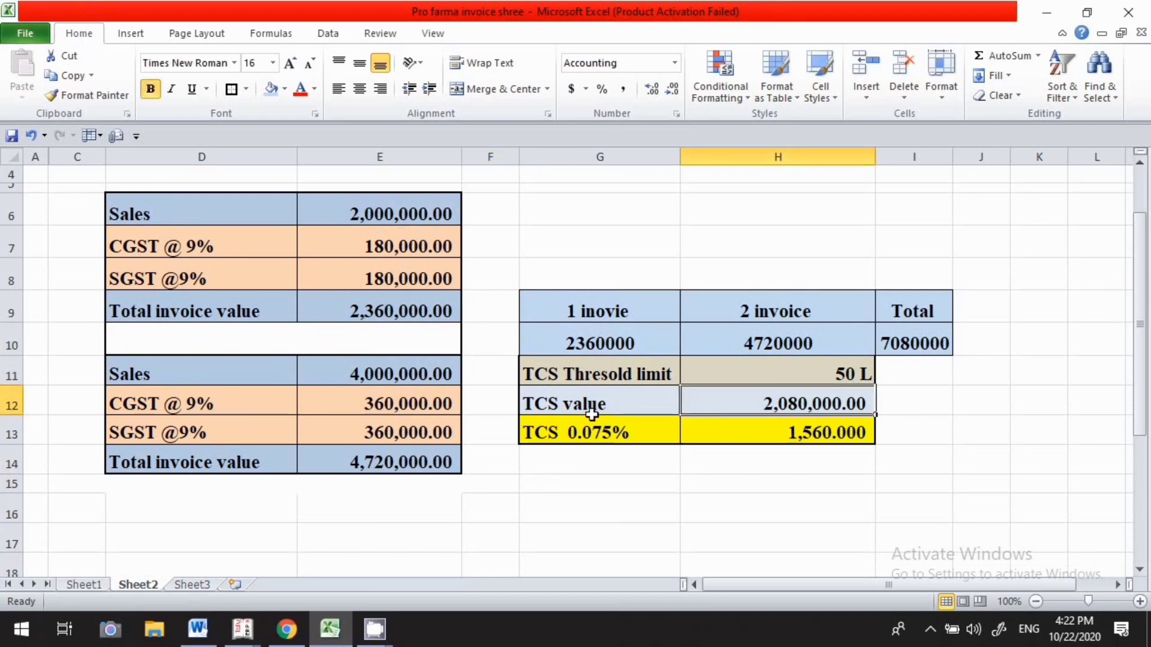
text(=)
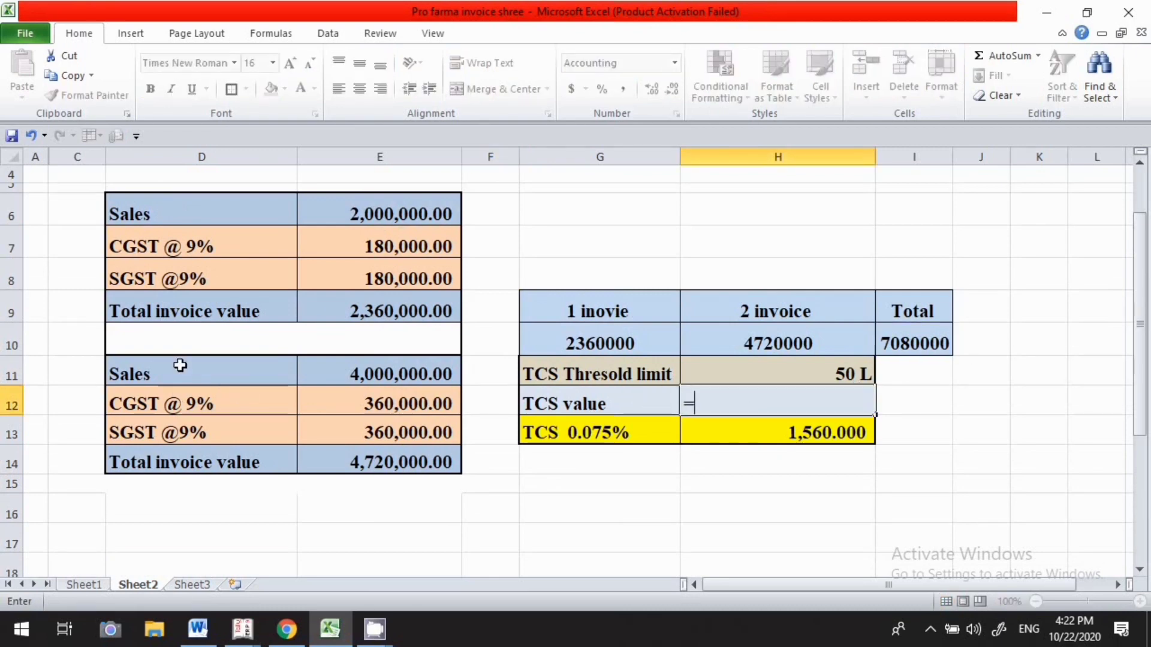
click(925, 348)
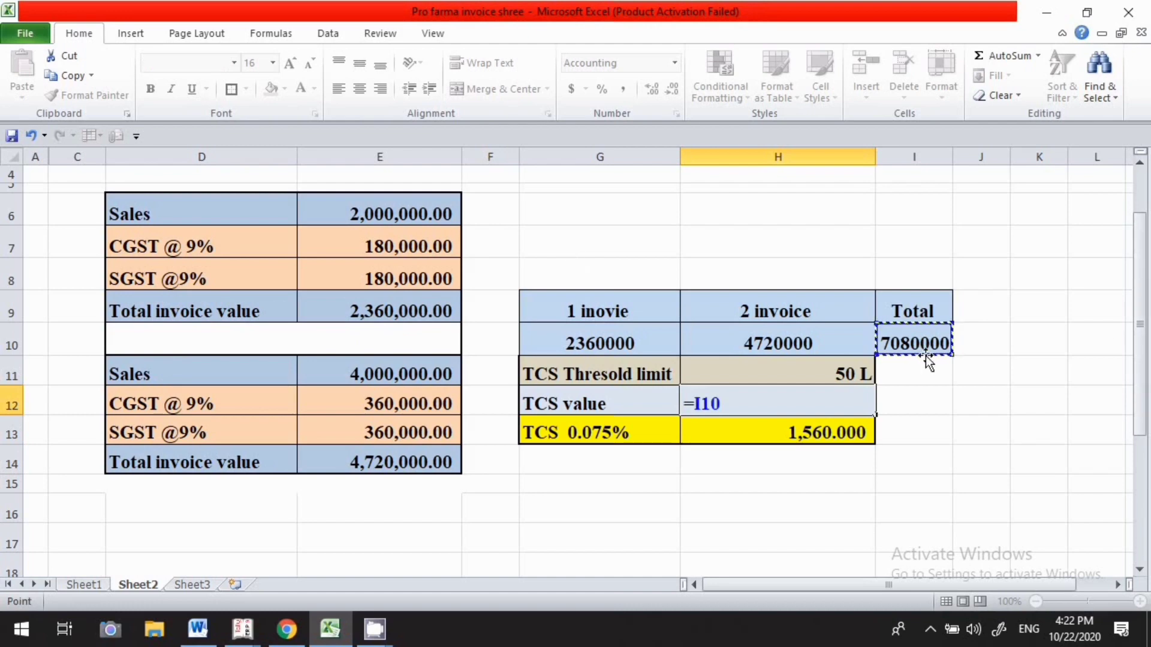
text(-500)
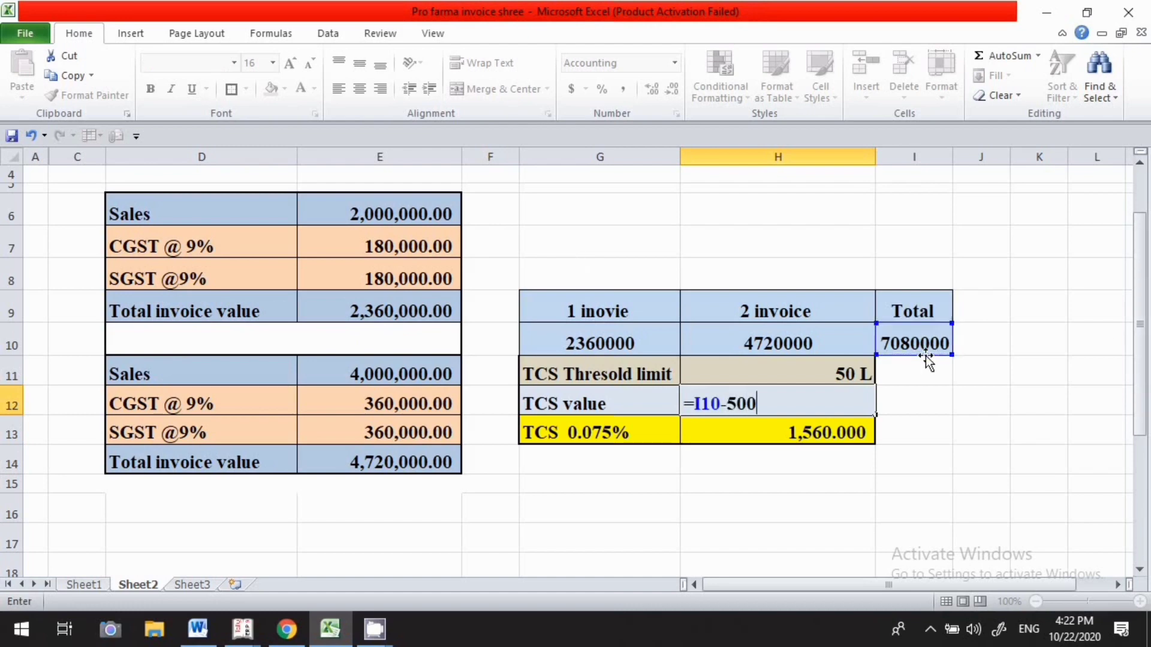
text(000)
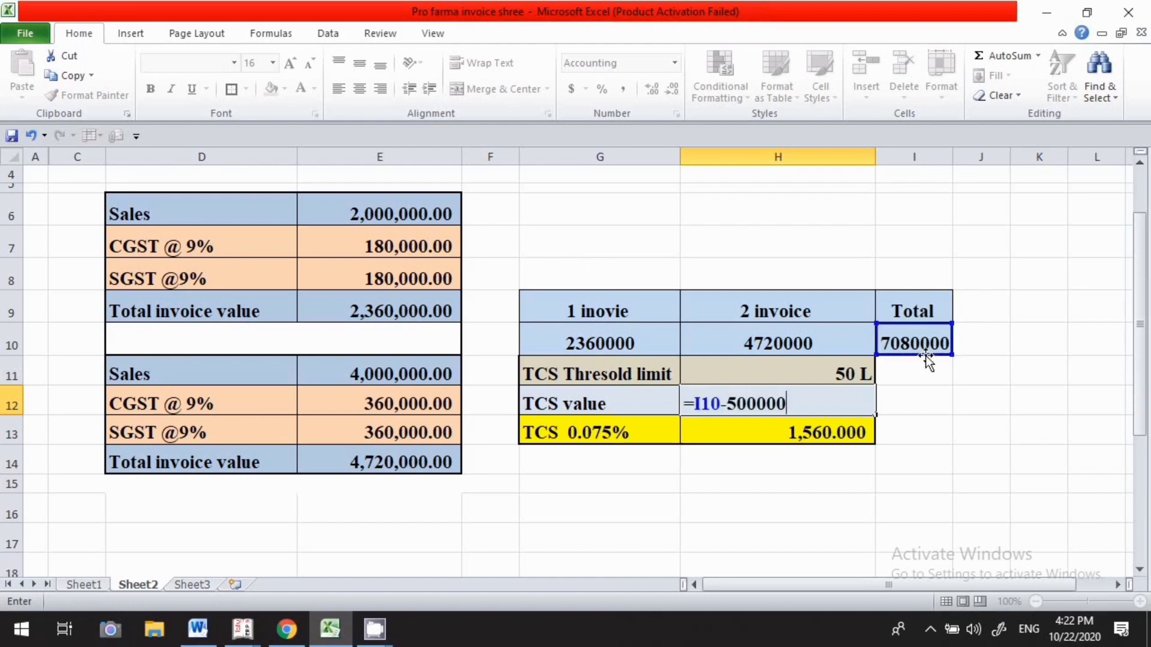
text(0)
key(Return)
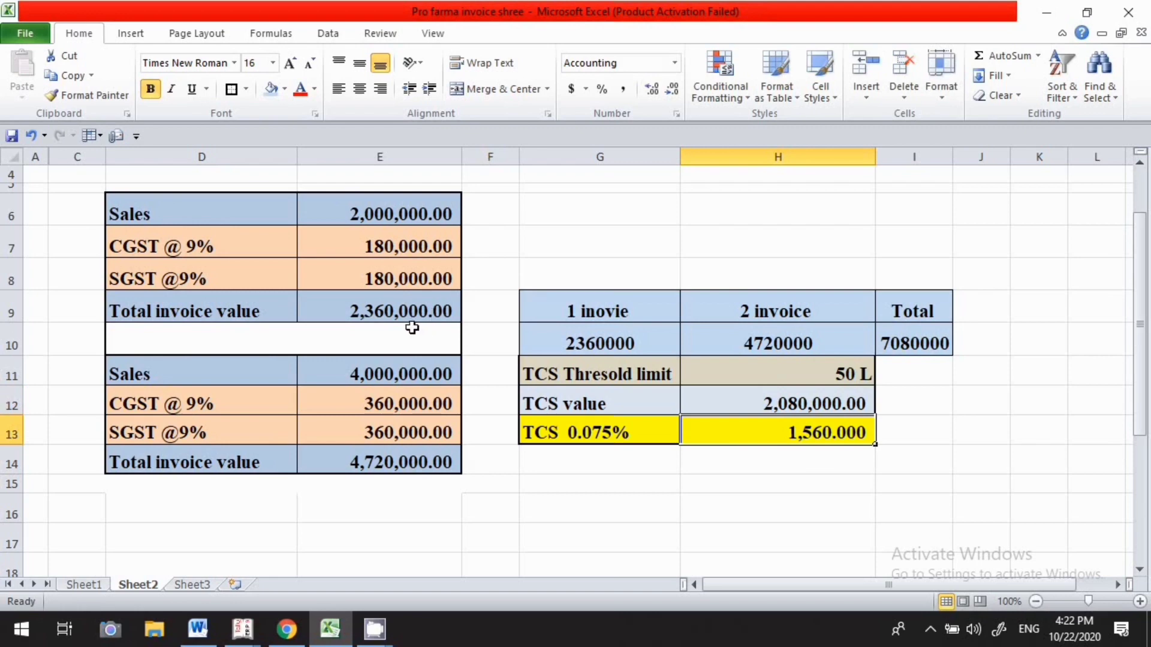
Step: Switch back to Tally.ERP 9 and set the new sales voucher's date to 23-10-2020
click(242, 629)
click(279, 566)
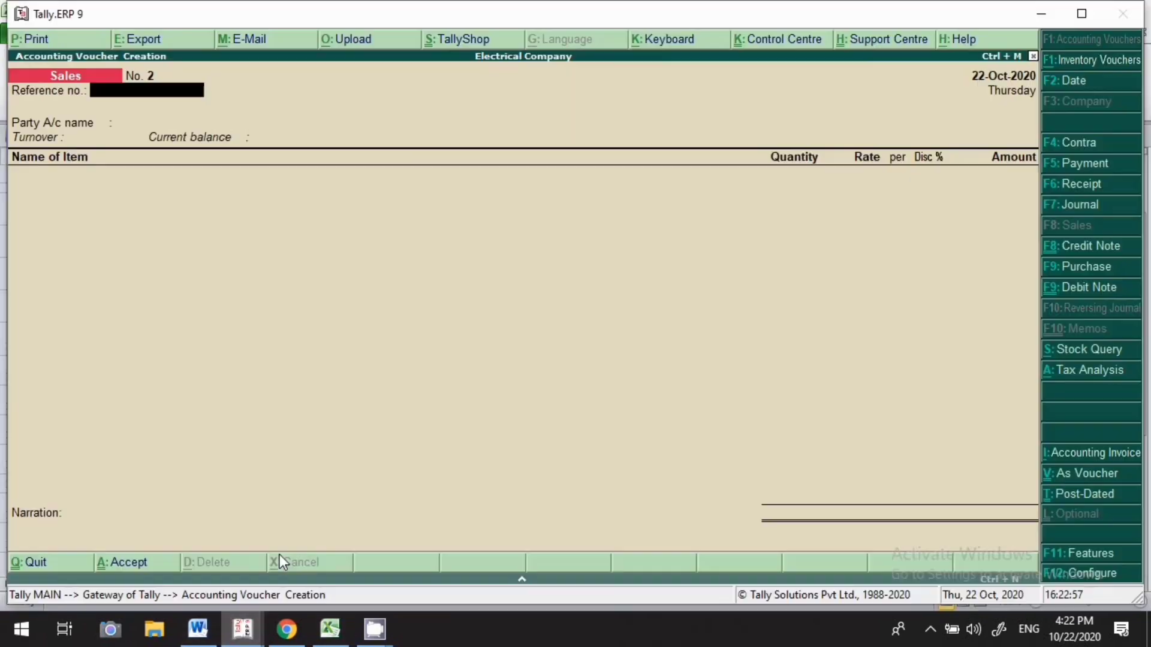
key(F2)
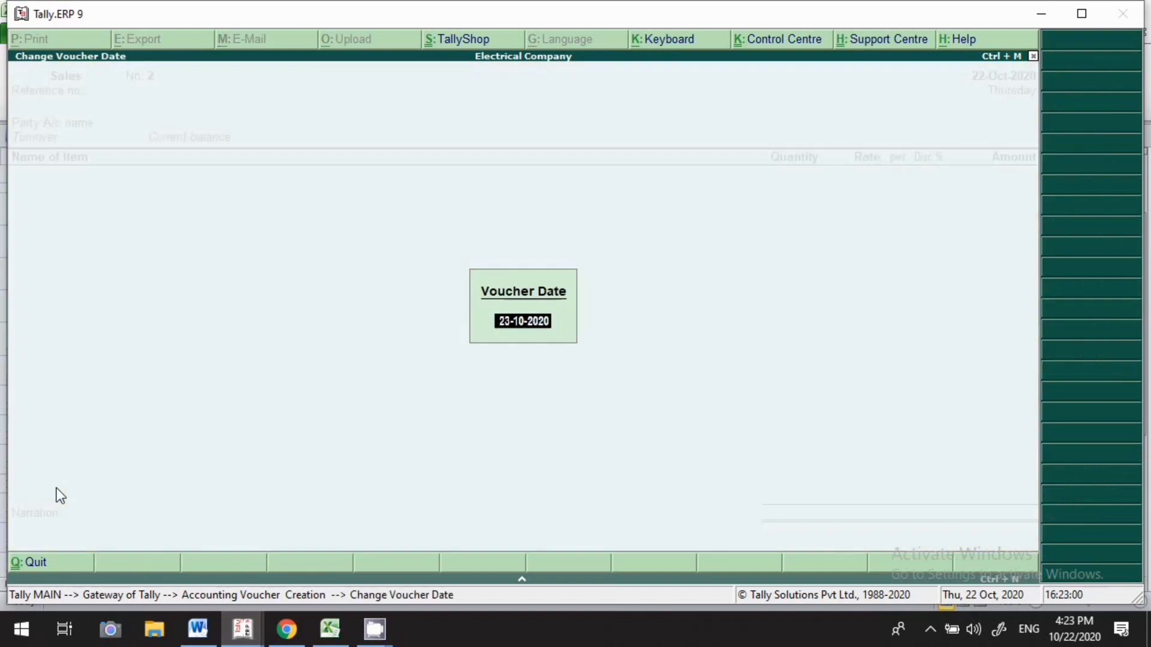
key(Return)
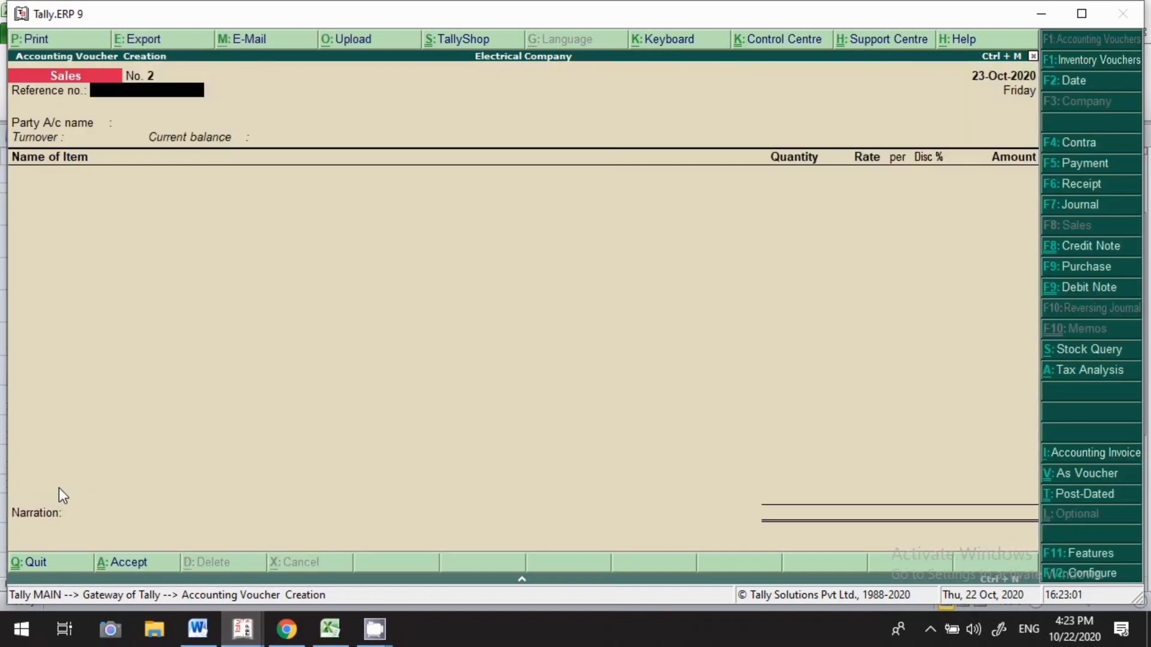
Step: Leave the reference number blank, choose Asia Machine as the party, and accept its despatch, order and buyer details unchanged
key(Return)
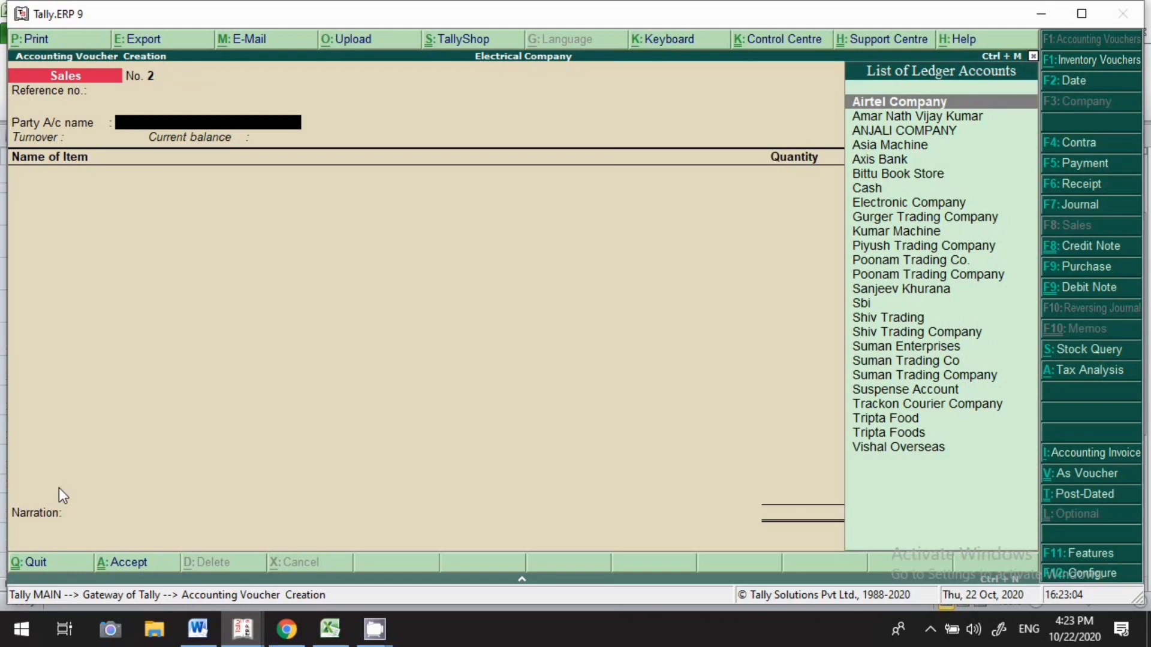
text(As)
key(Return)
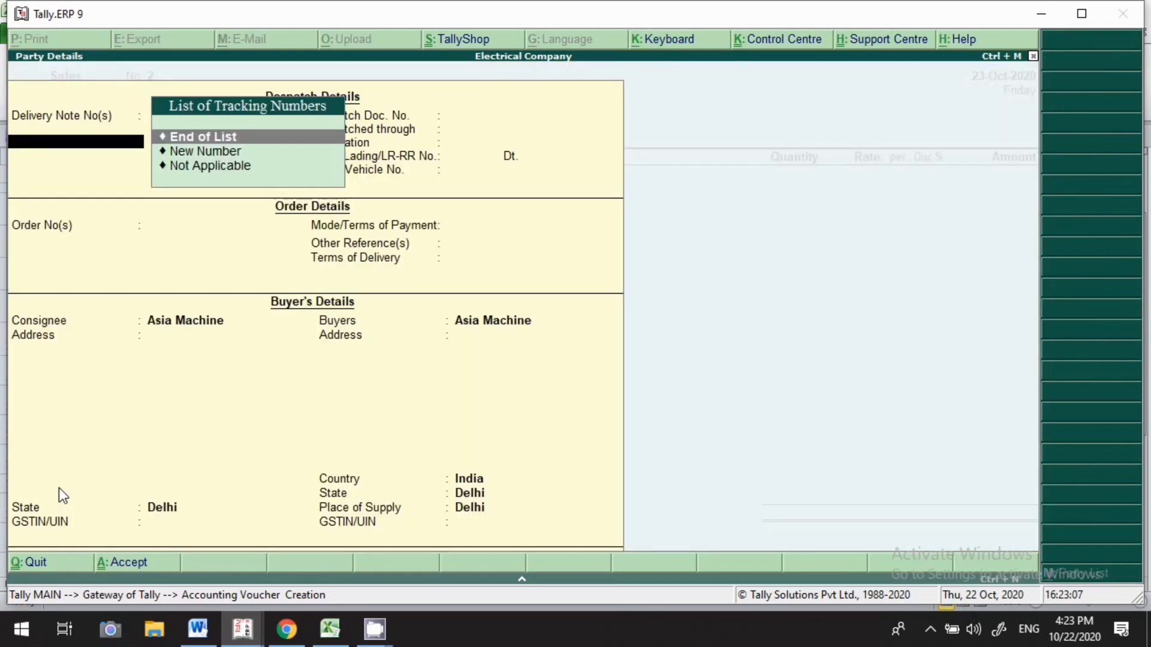
key(Return)
key(Return)
key(Return)
key(Return)
key(Return)
key(Return)
key(Return)
key(Return)
key(Return)
key(Return)
key(Return)
key(Return)
key(Return)
key(Return)
key(Return)
key(Return)
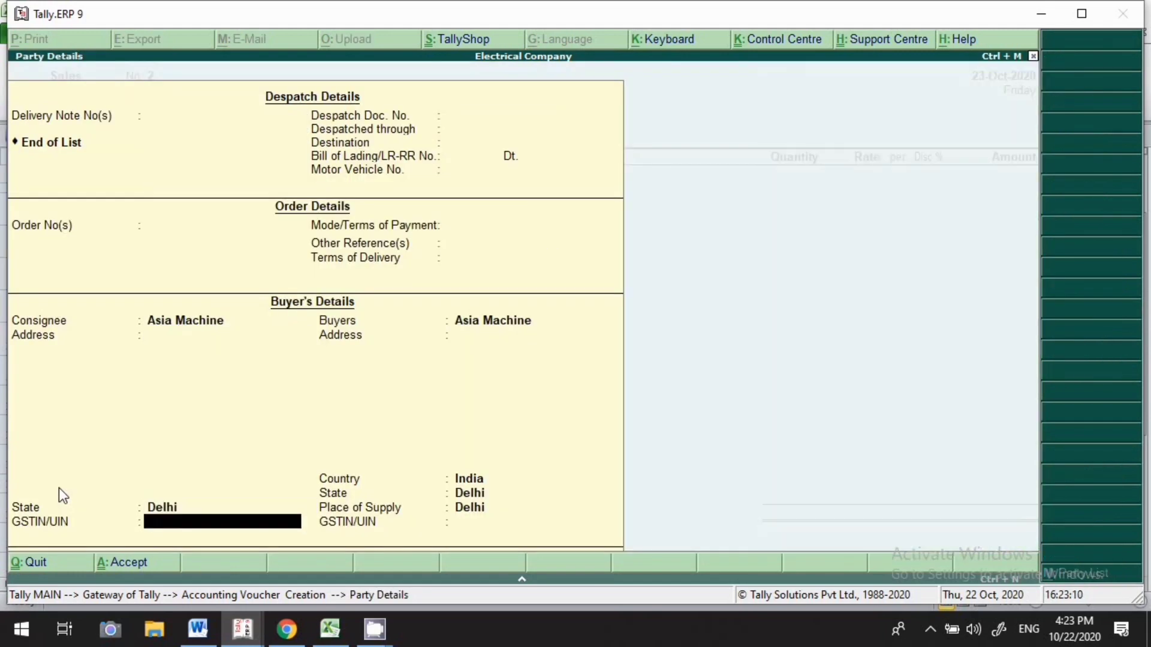
key(Return)
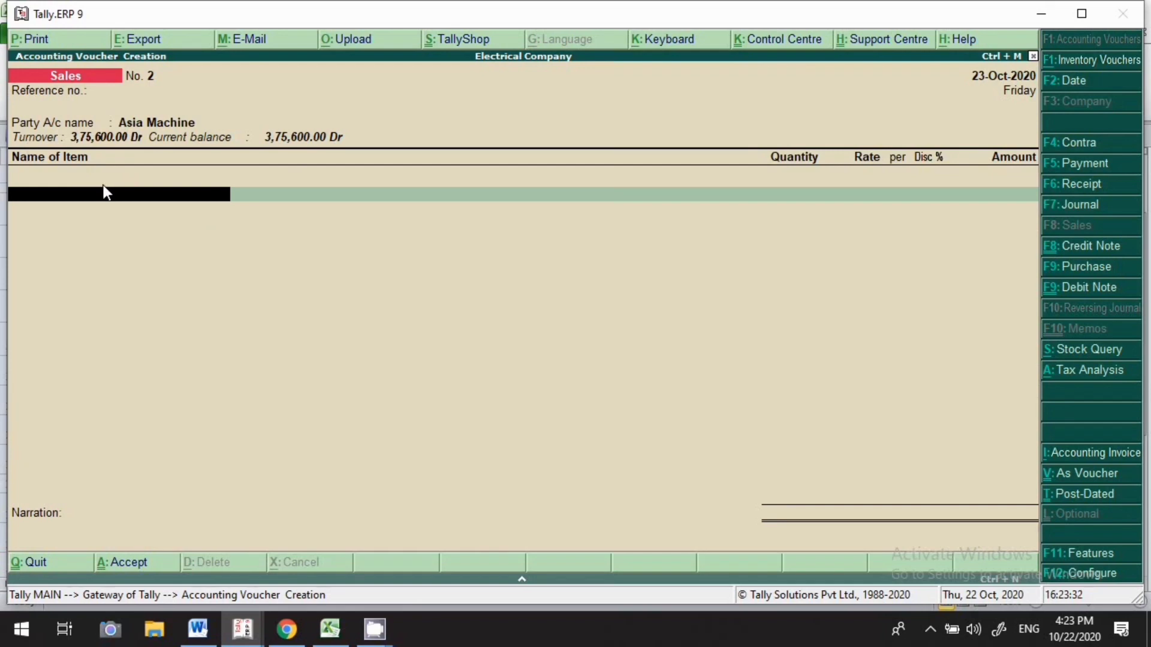
Step: Add Electric Item 18% to the Asia Machine voucher without a description and with tracking number Not Applicable
text(El)
key(Down)
key(Return)
key(Return)
key(Return)
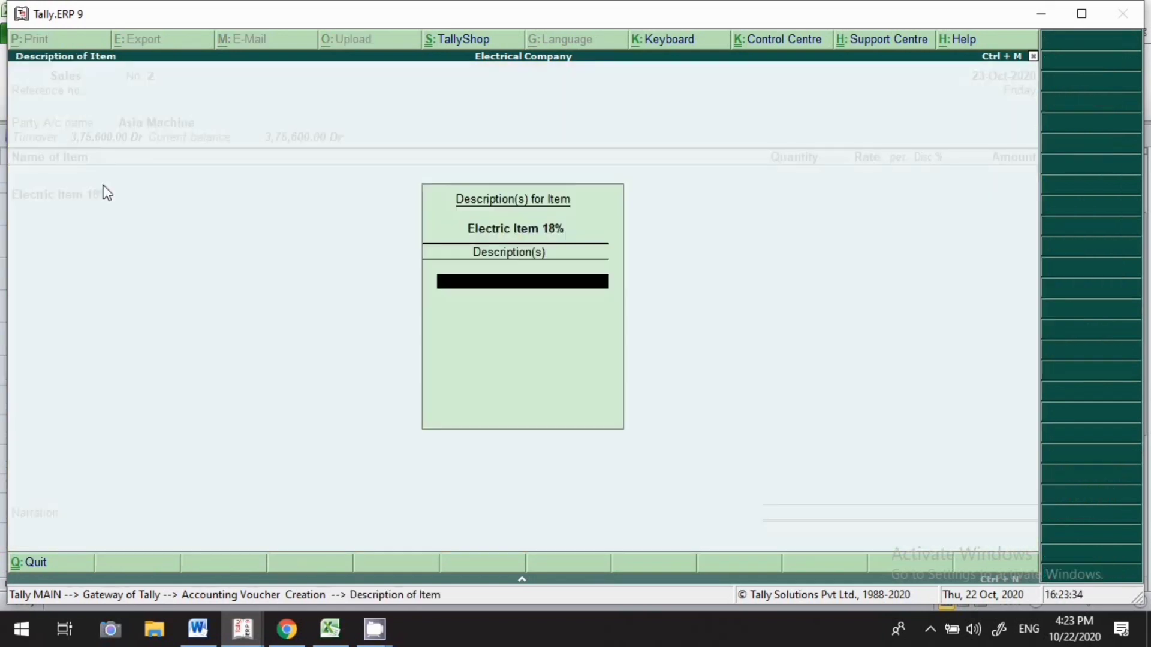
Step: Enter a quantity of 50 pcs and an amount of 20,00,000 for the item, and allocate it to the SALE IGST ledger
text(50)
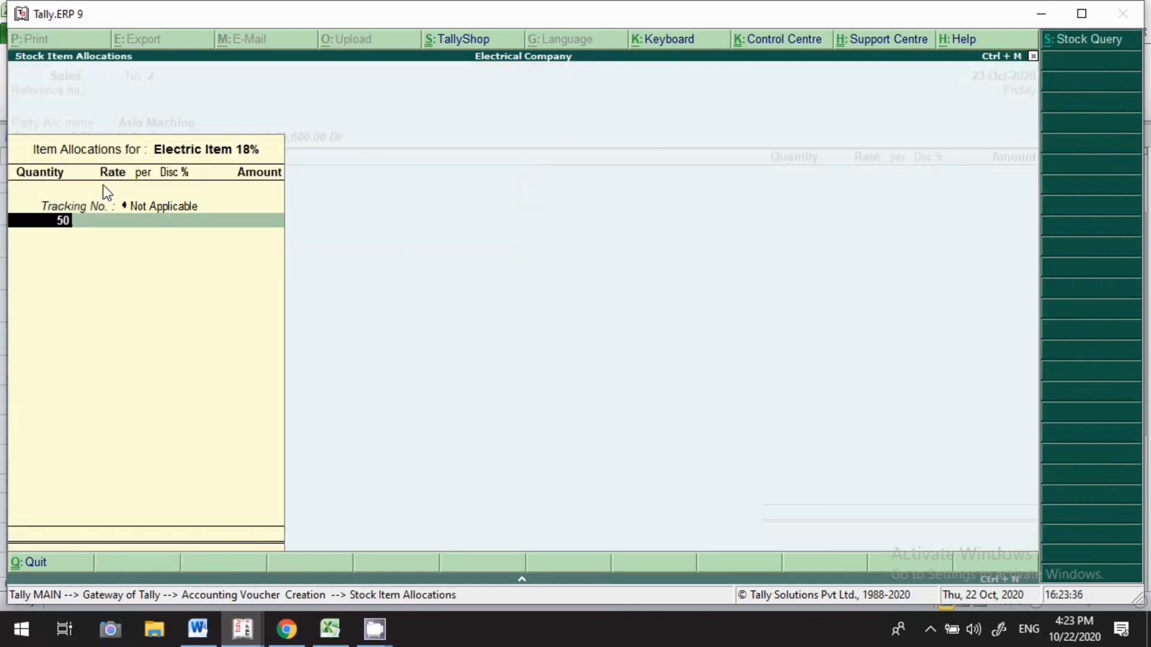
key(Return)
key(Return)
key(Return)
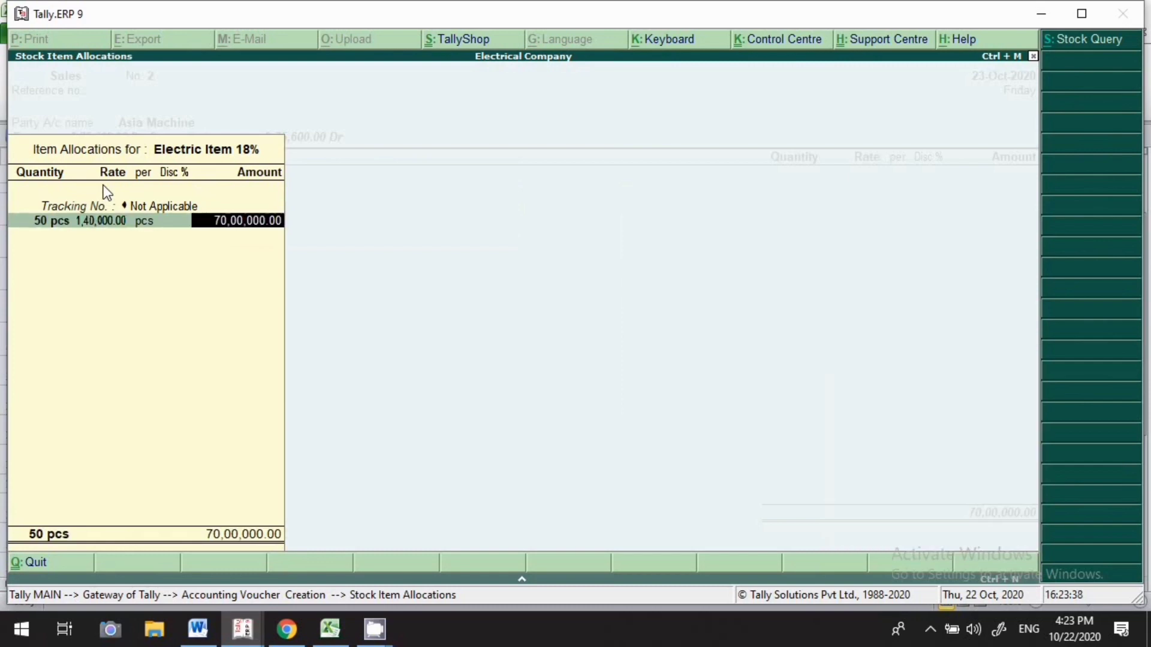
text(20,00,)
text(000000)
key(Return)
key(Return)
key(Return)
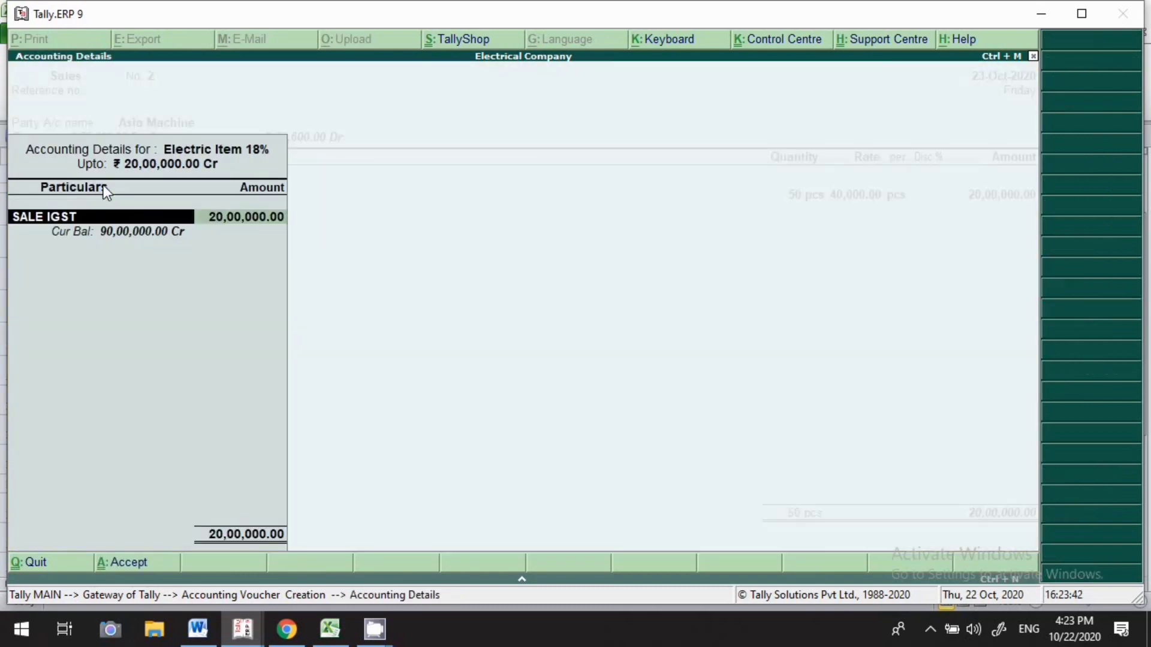
key(Return)
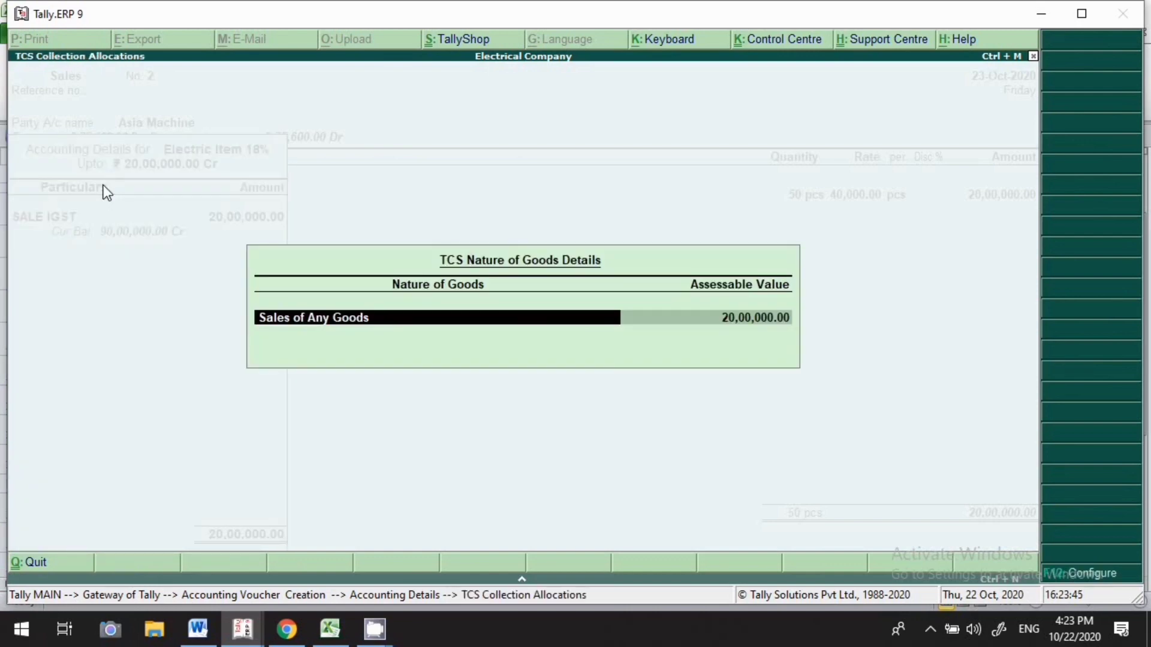
click(929, 628)
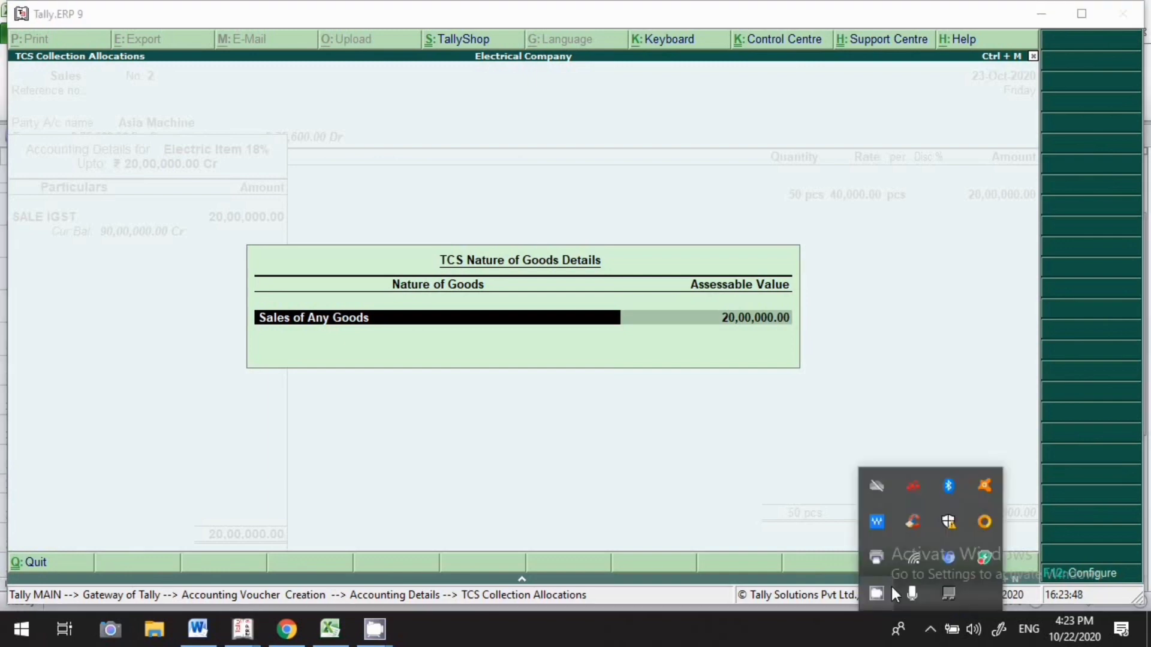
right_click(876, 593)
click(915, 534)
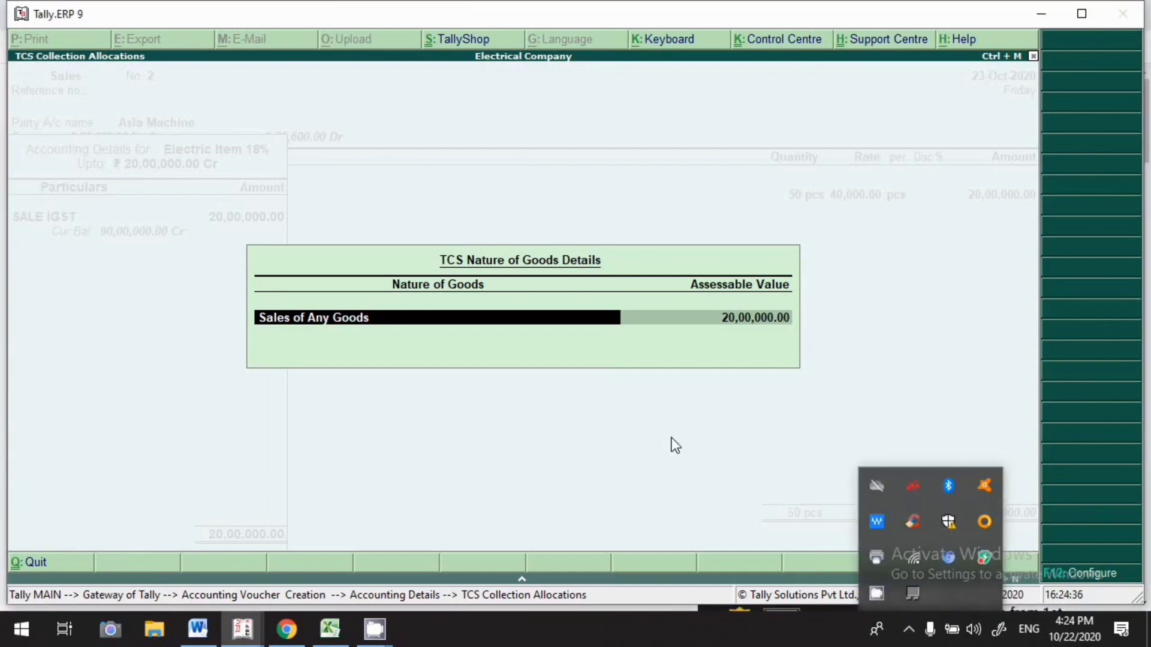
click(697, 431)
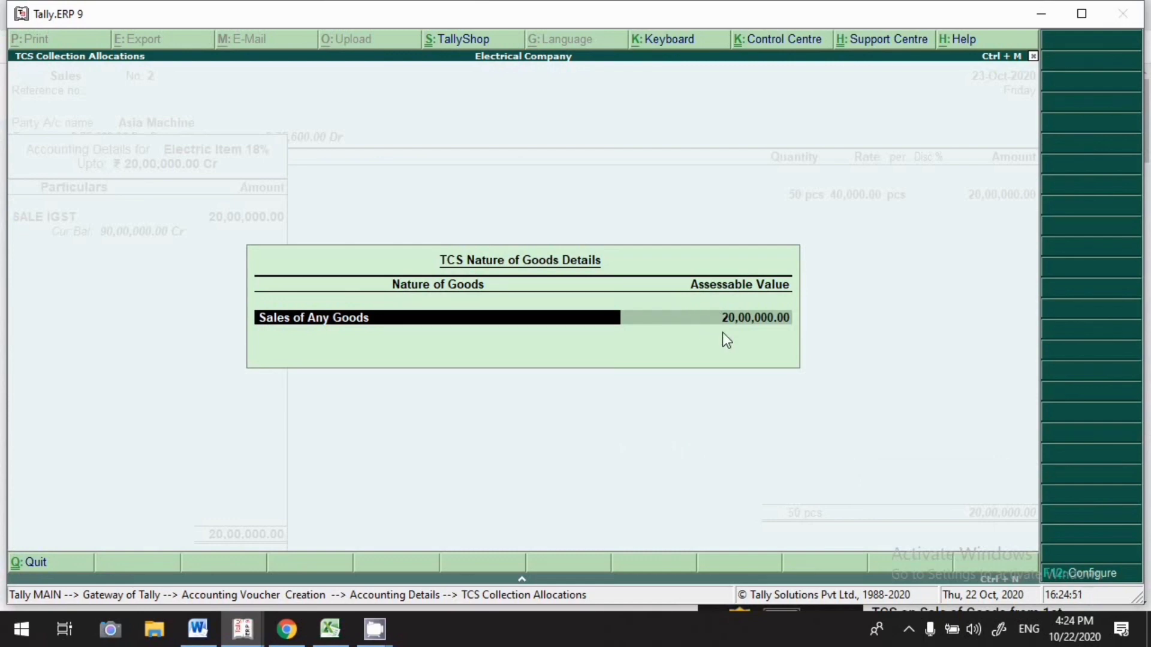
Step: Set the item's TCS nature of goods to Not Applicable, keep its assessable value, and finish the SALE IGST allocation
text(N)
key(Return)
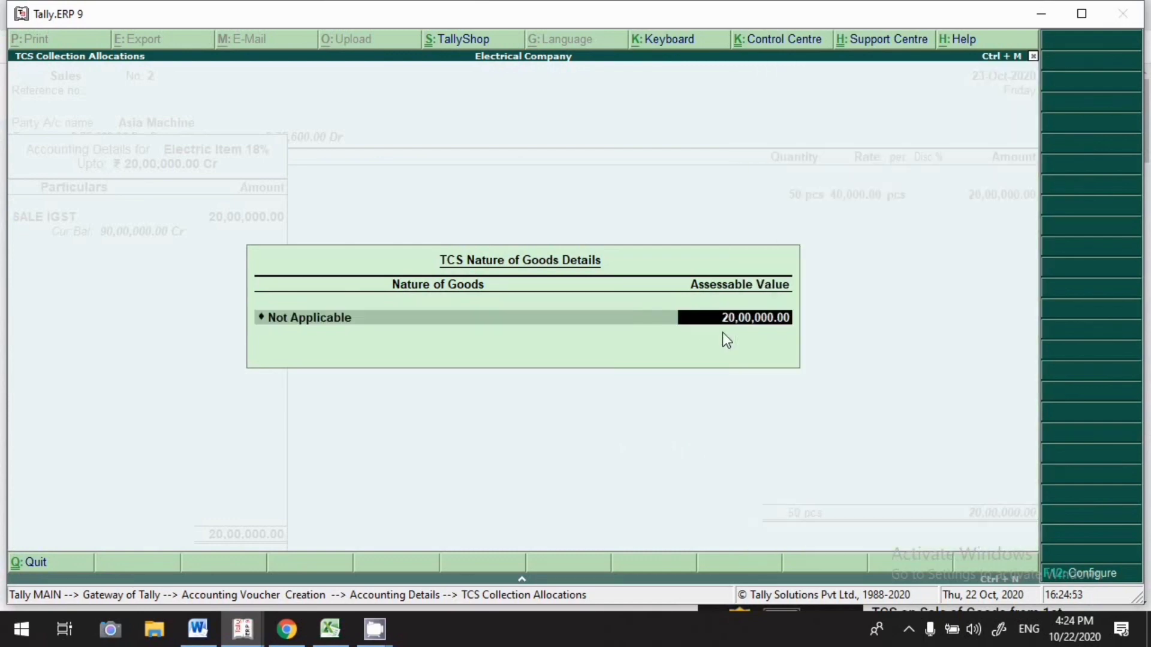
key(Return)
key(Return)
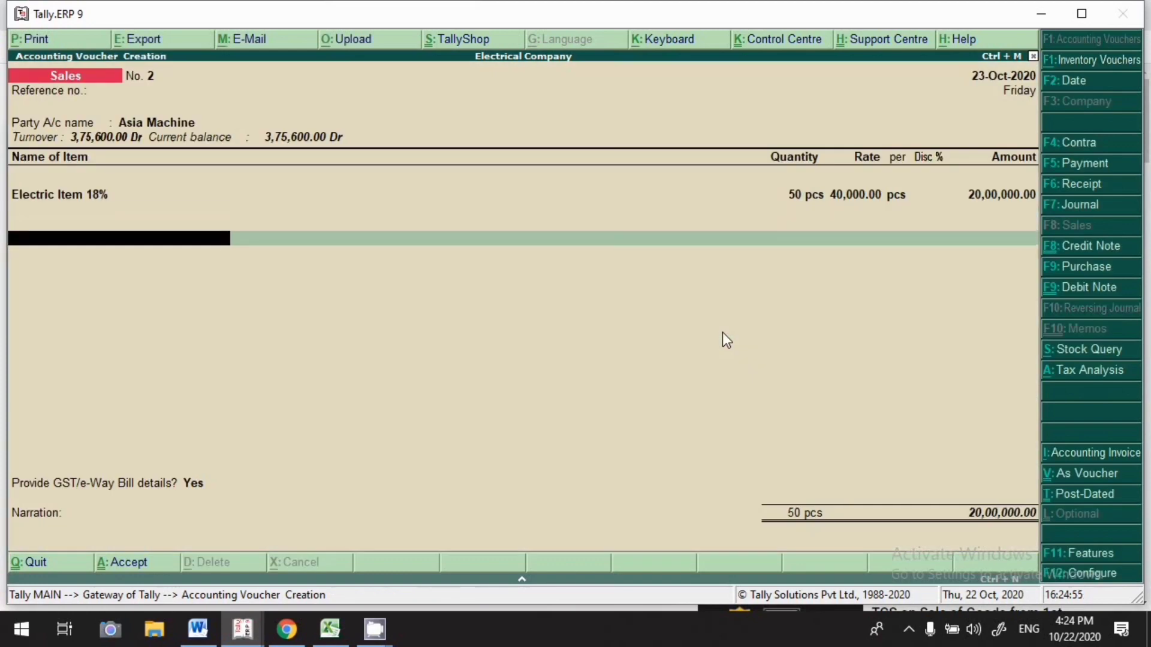
Step: Add the Cgst ledger to the Asia Machine voucher with its TCS nature of goods set to Not Applicable
text(Cgs)
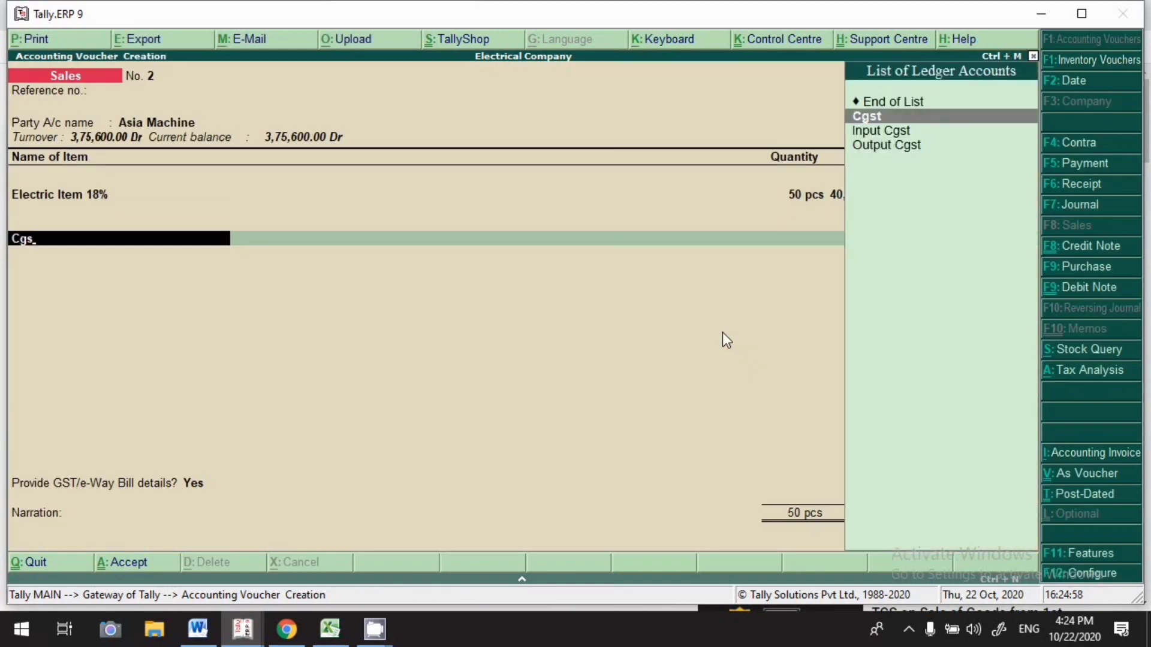
key(Return)
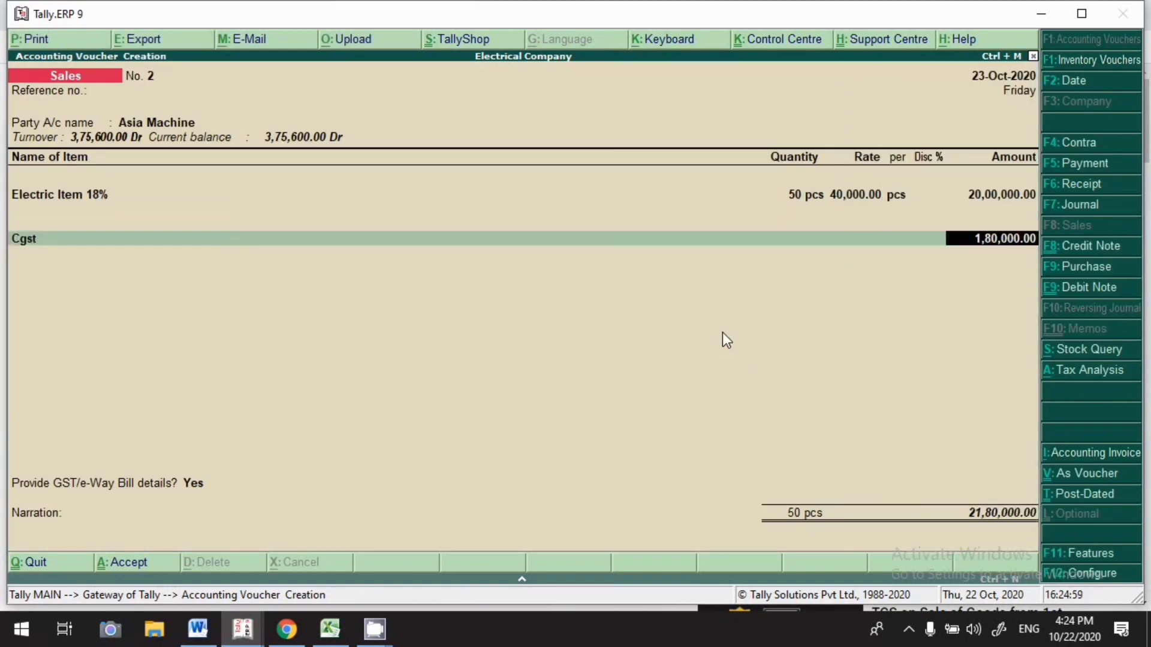
key(Return)
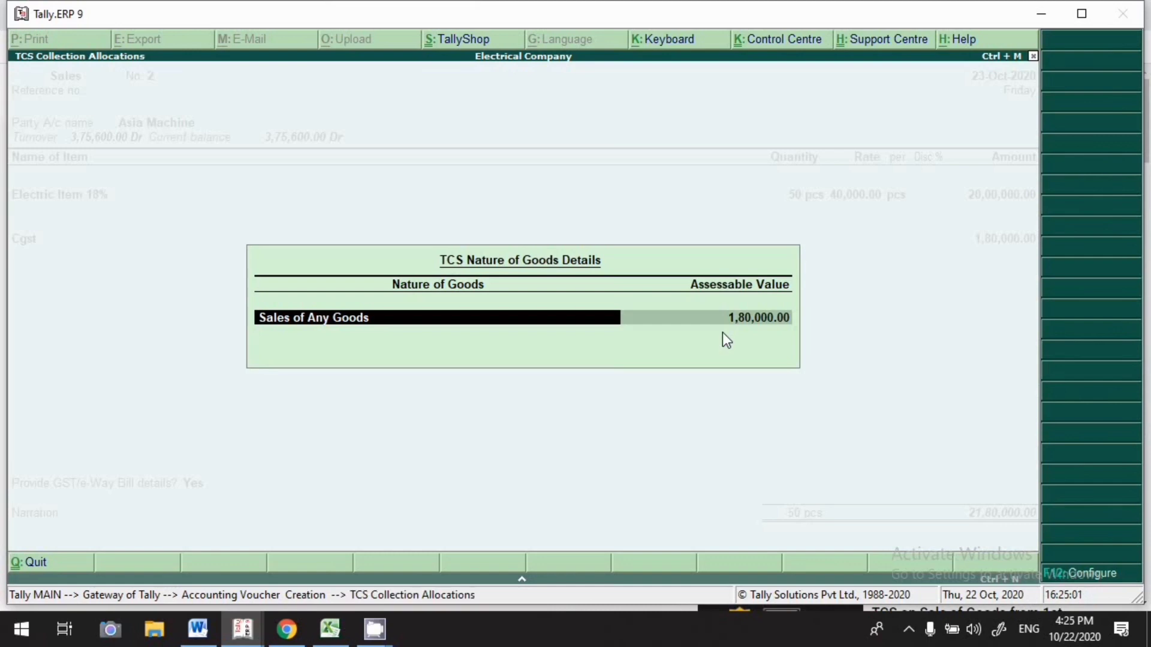
text(N)
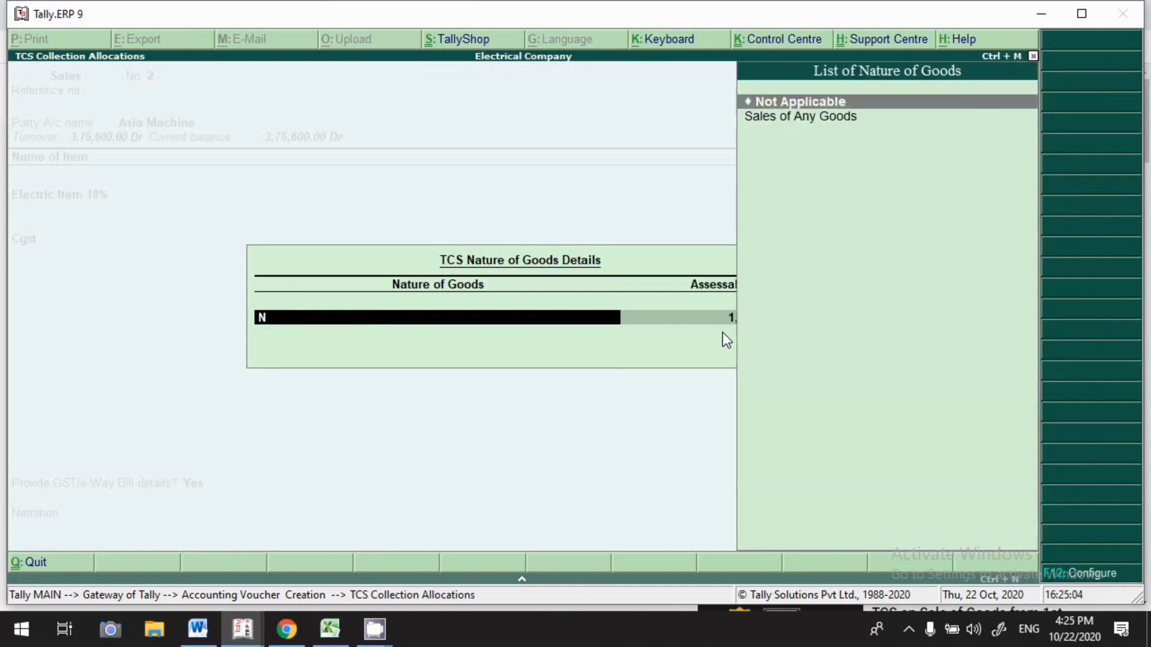
key(Return)
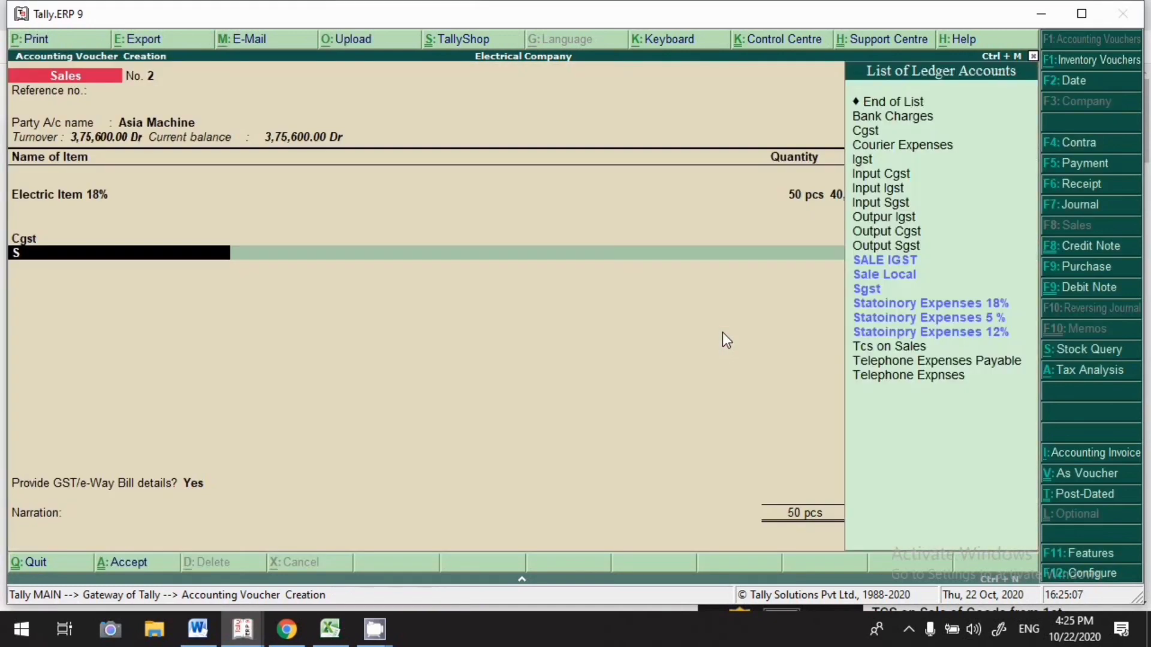
Step: Add the Sgst ledger with TCS nature of goods Not Applicable, and save the voucher, accepting the tax conflicts for later resolution
text(Sgs)
key(Return)
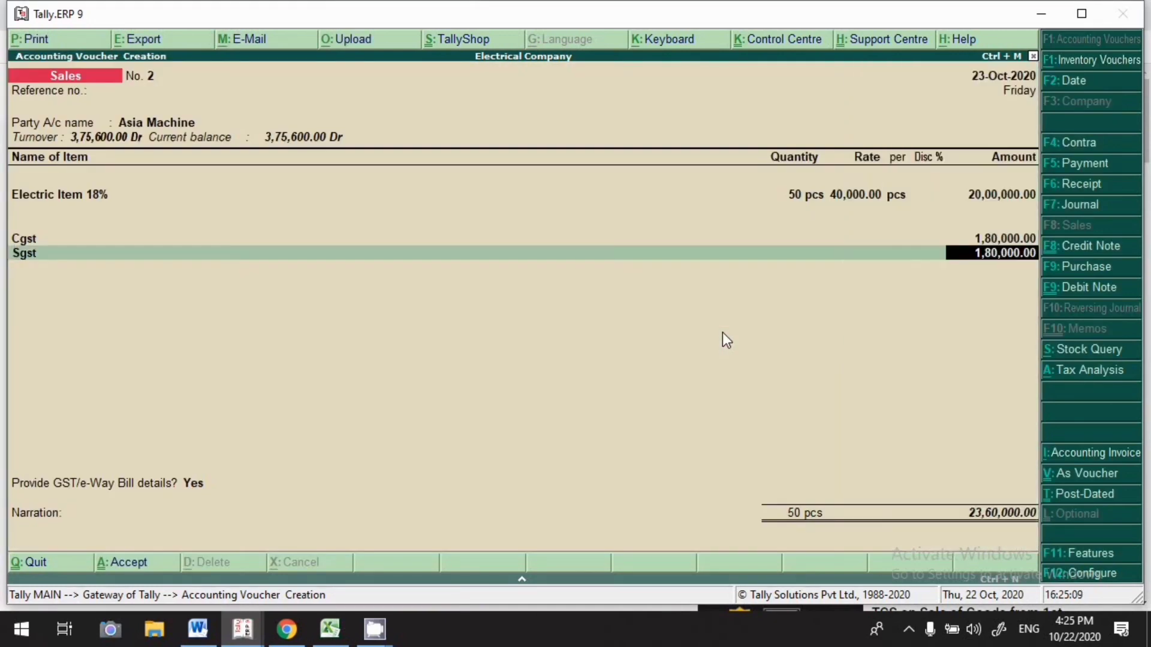
key(Return)
text(N)
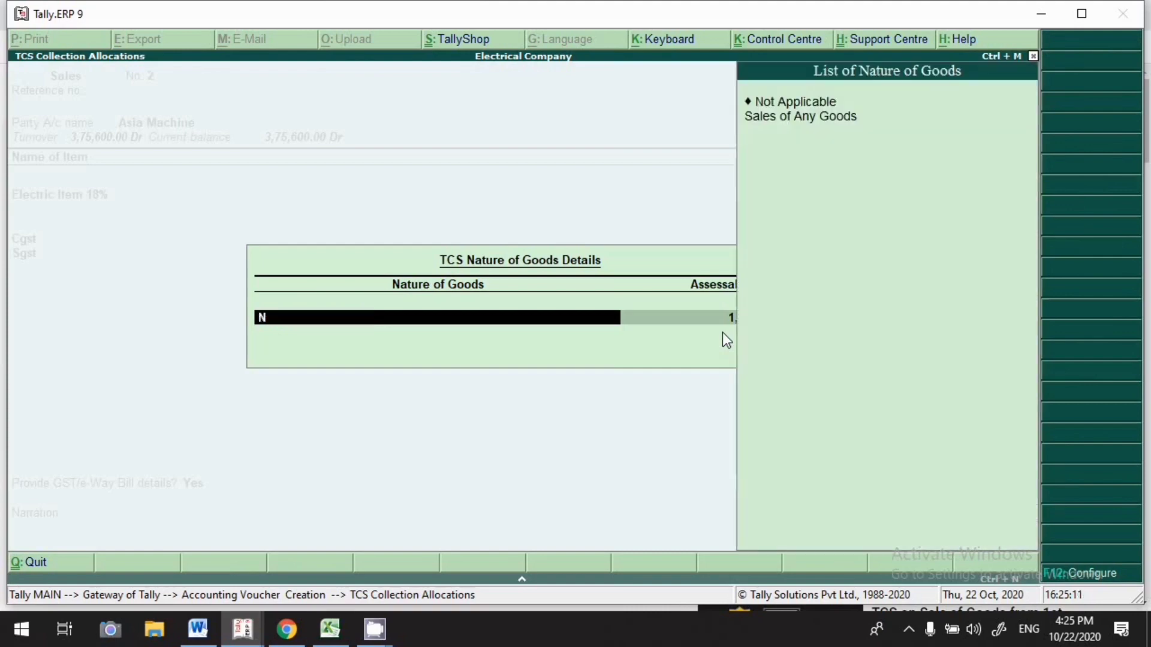
key(Return)
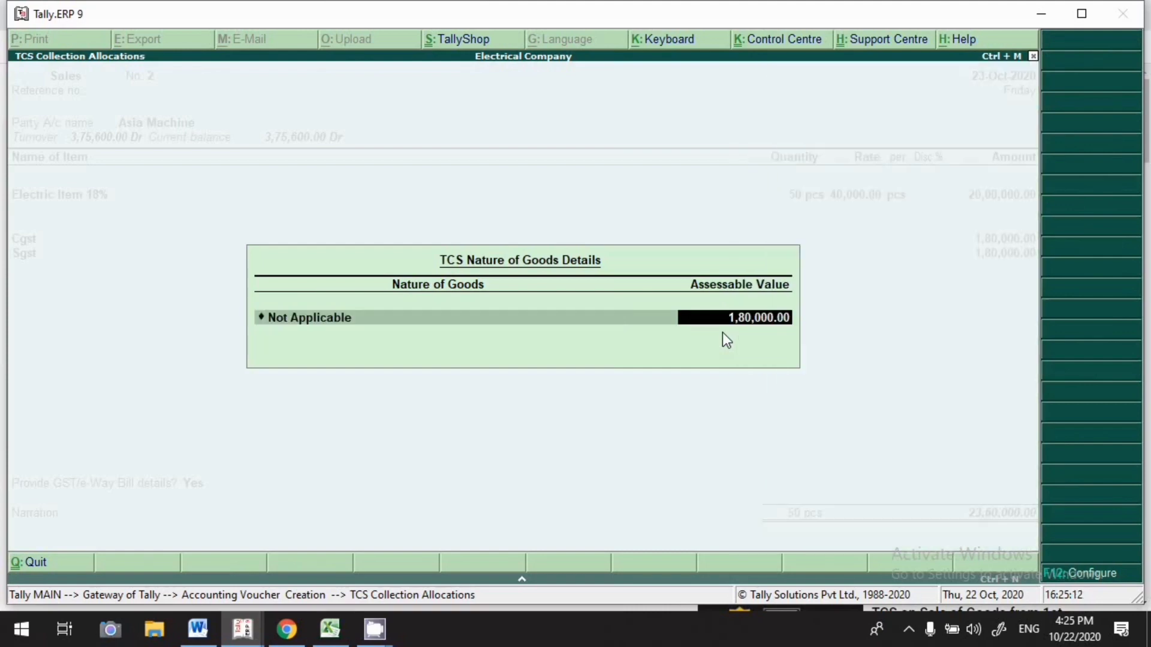
key(Return)
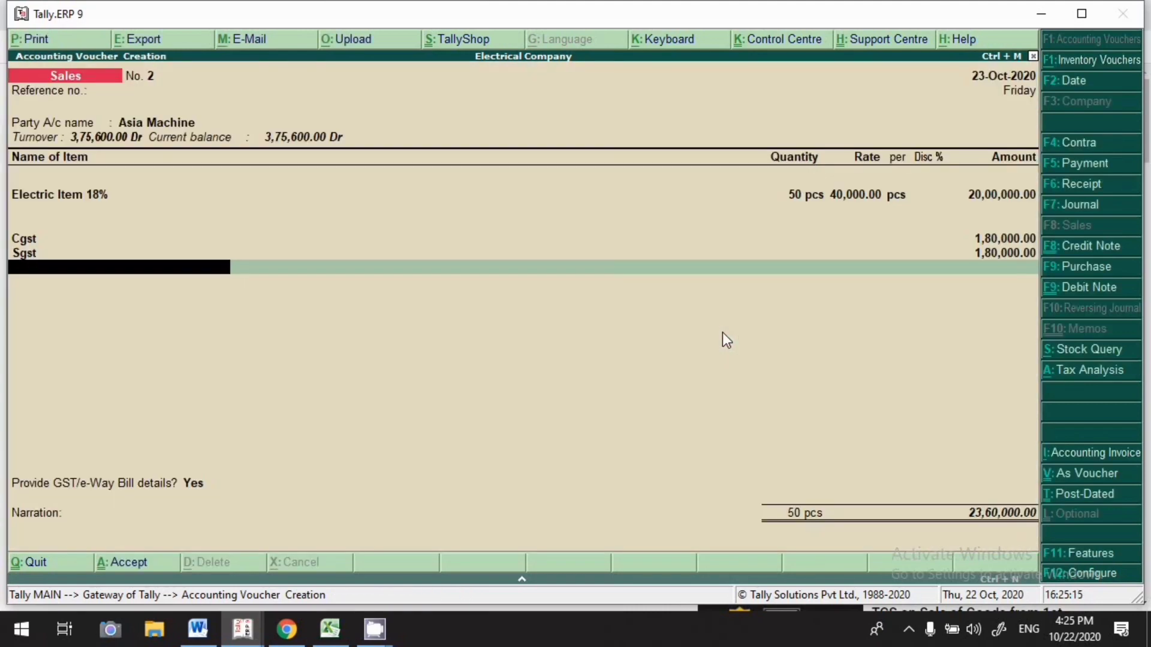
click(148, 569)
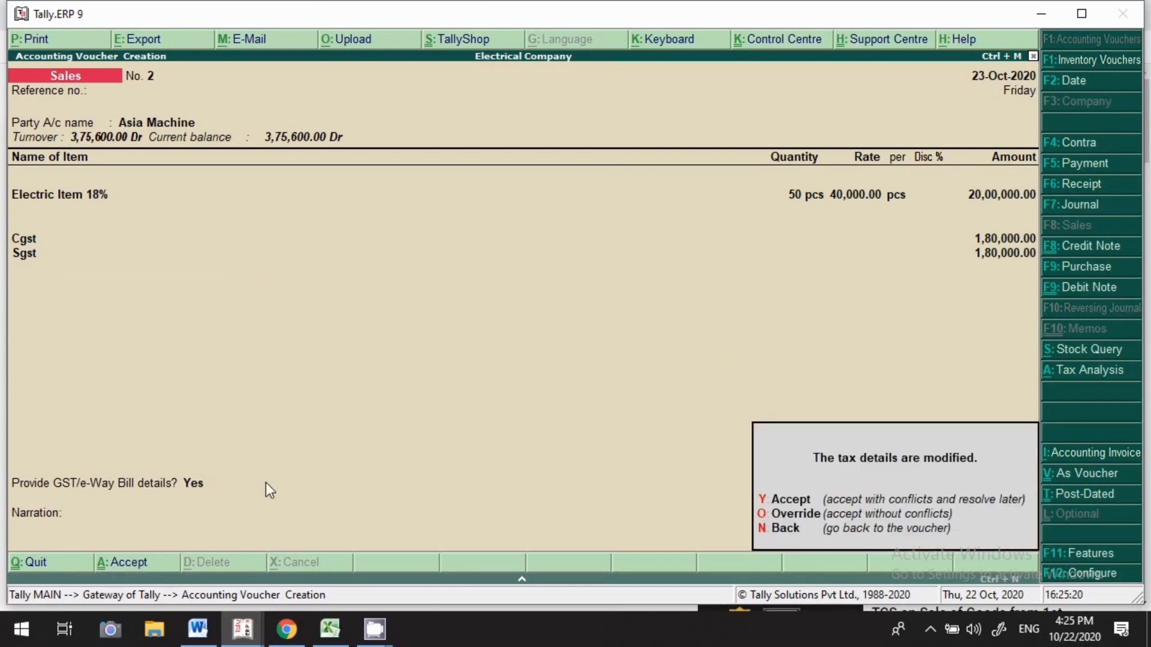
key(y)
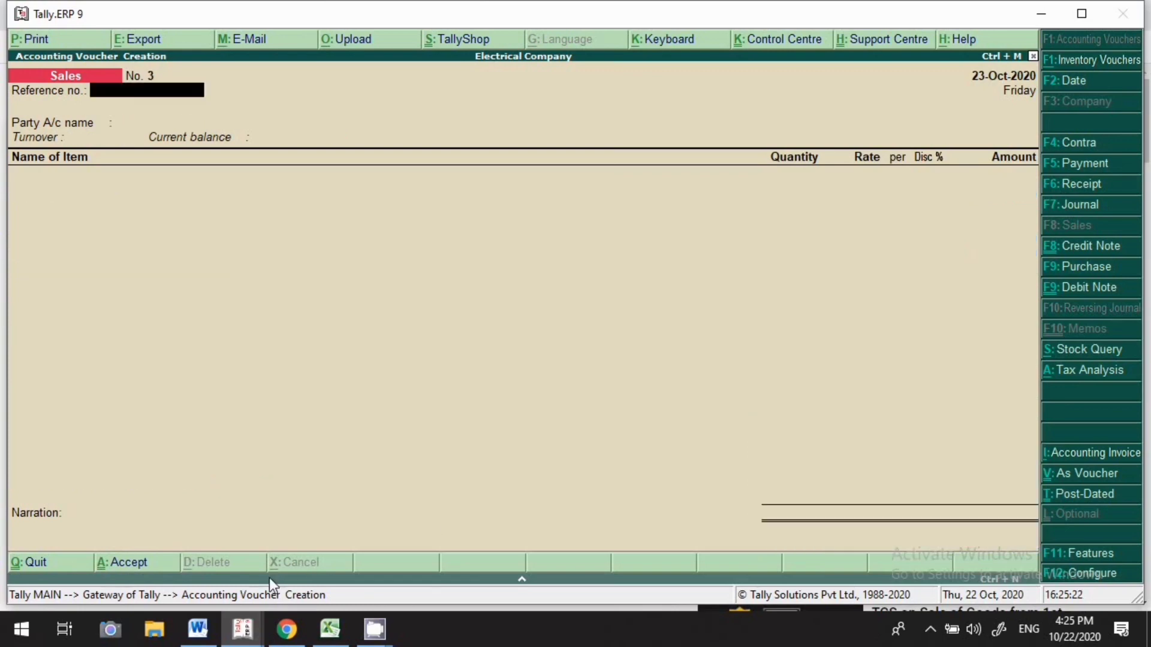
Step: Open the Form 27 EQ report from the statutory TCS reports of Electrical Company
mouse_move(347, 638)
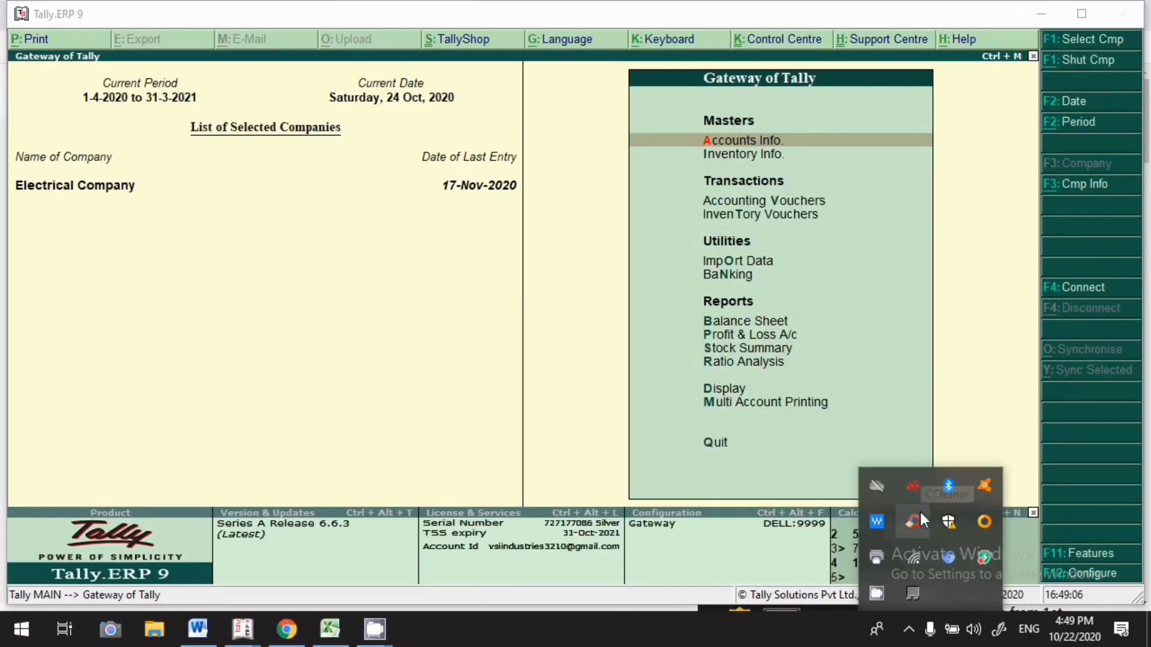
click(469, 307)
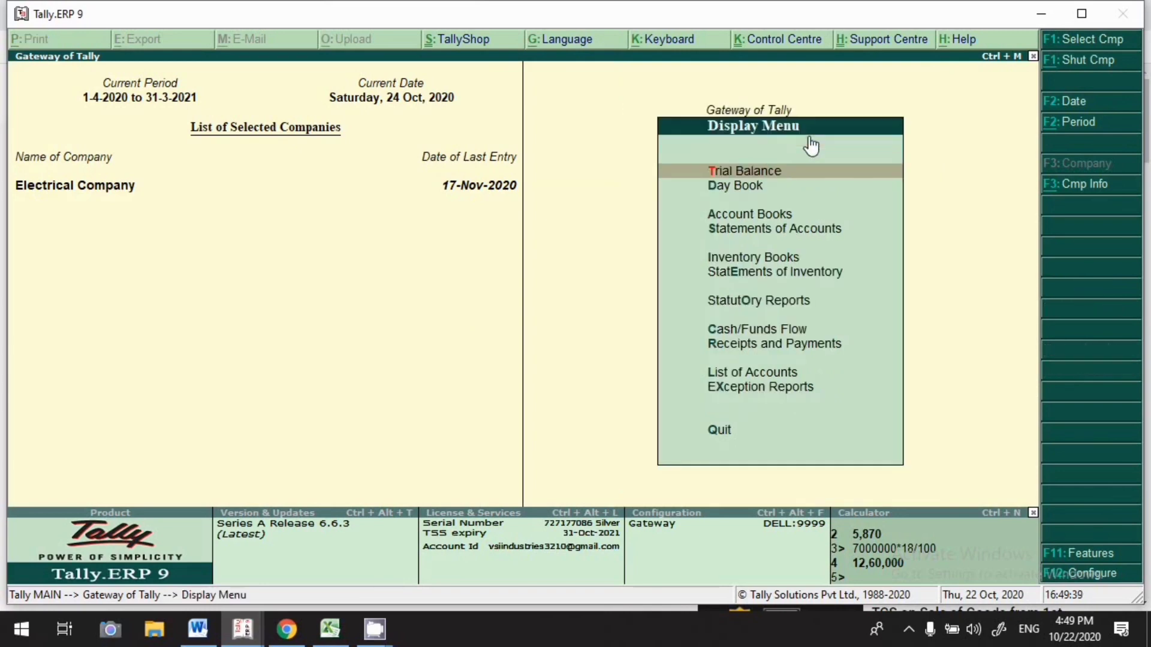
key(Down)
key(Down)
key(Down)
key(Down)
key(Down)
key(Down)
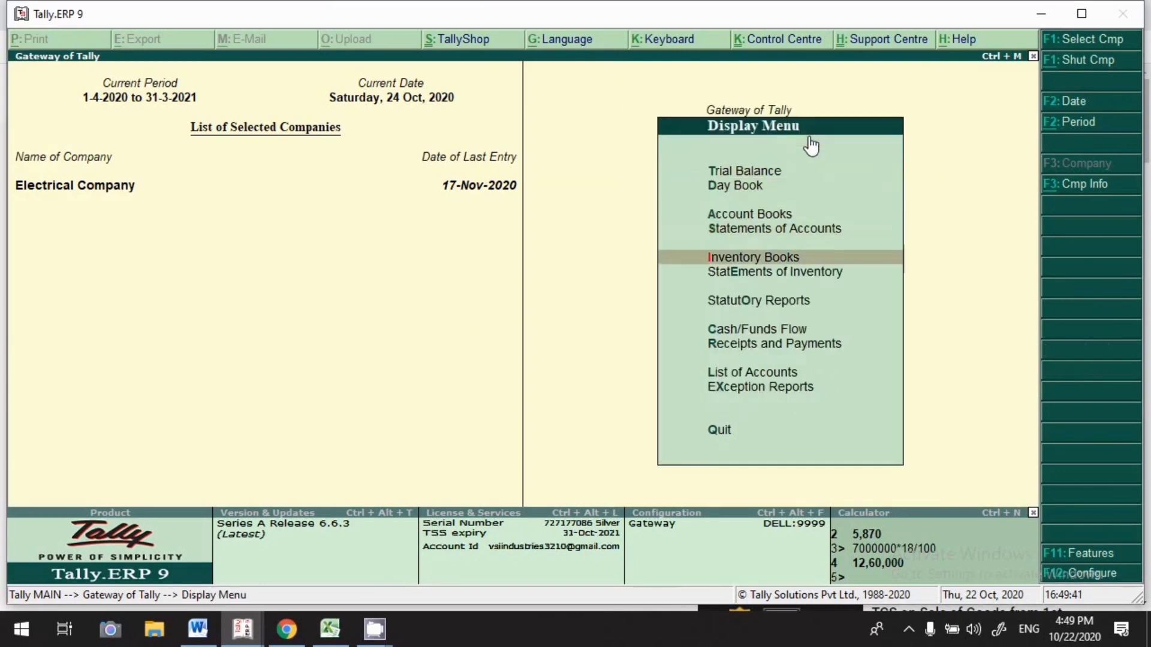
key(Return)
key(Down)
key(Down)
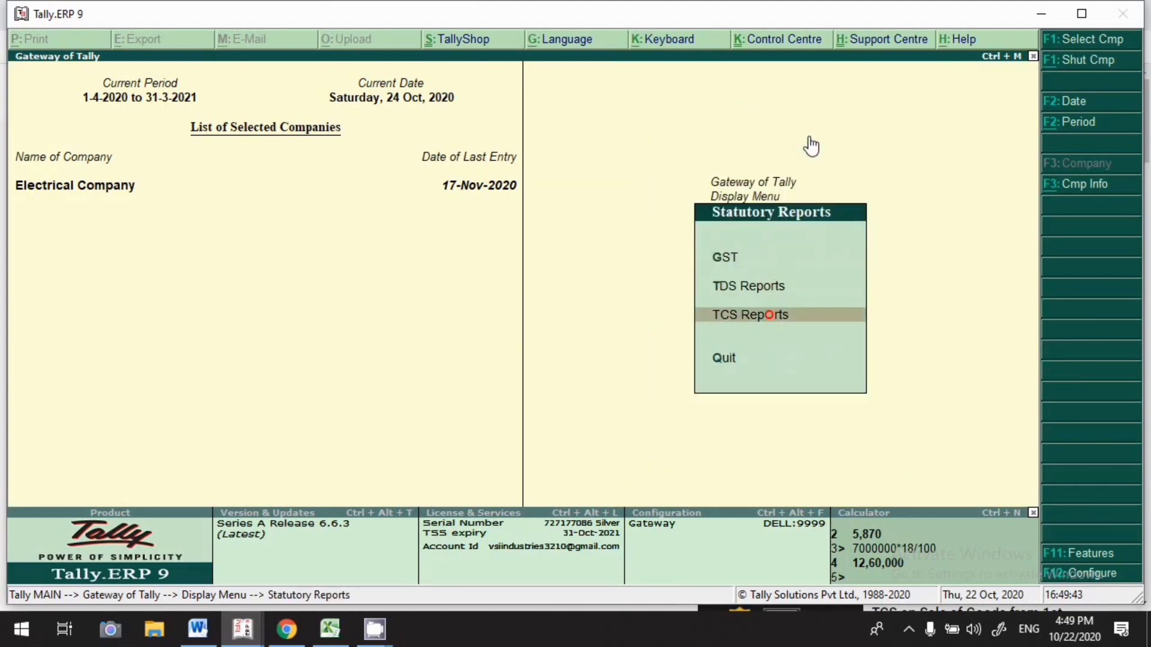
key(Return)
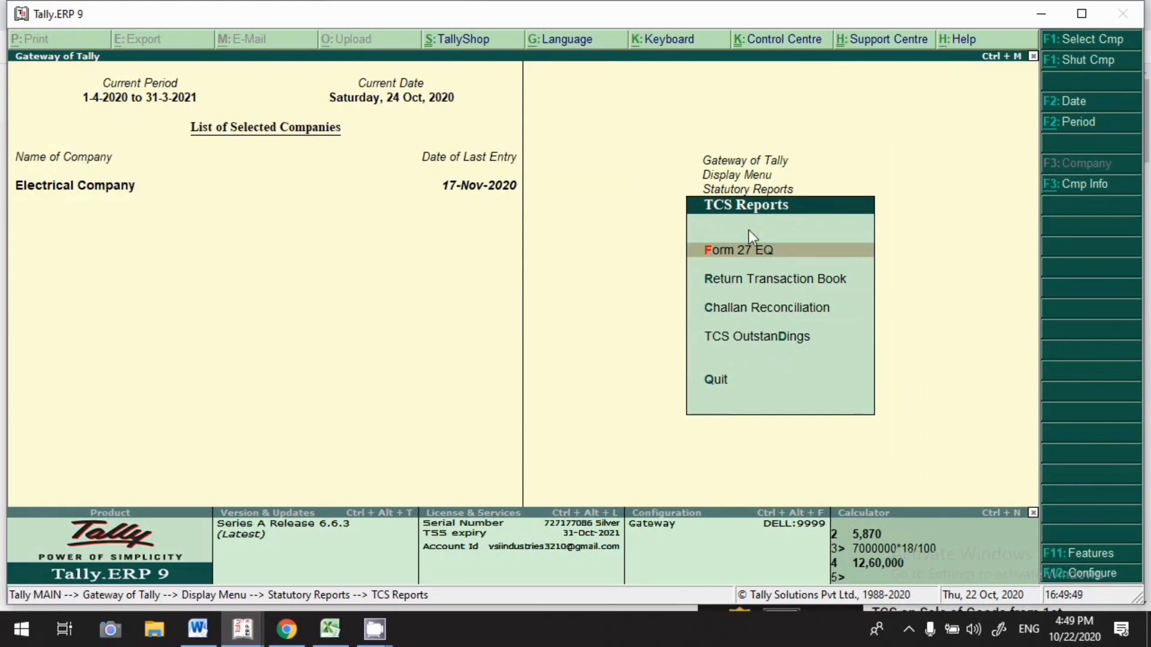
click(779, 265)
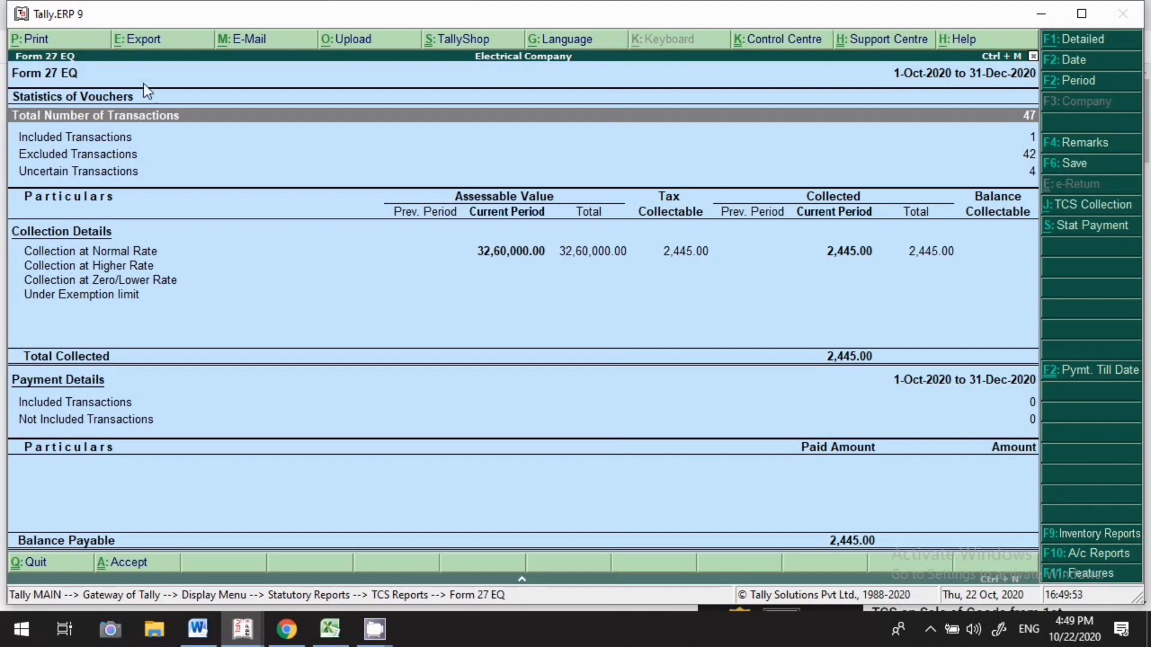
Step: Examine the Collection at Normal Rate line in Form 27 EQ, and return to the Gateway of Tally without quitting the program
click(94, 254)
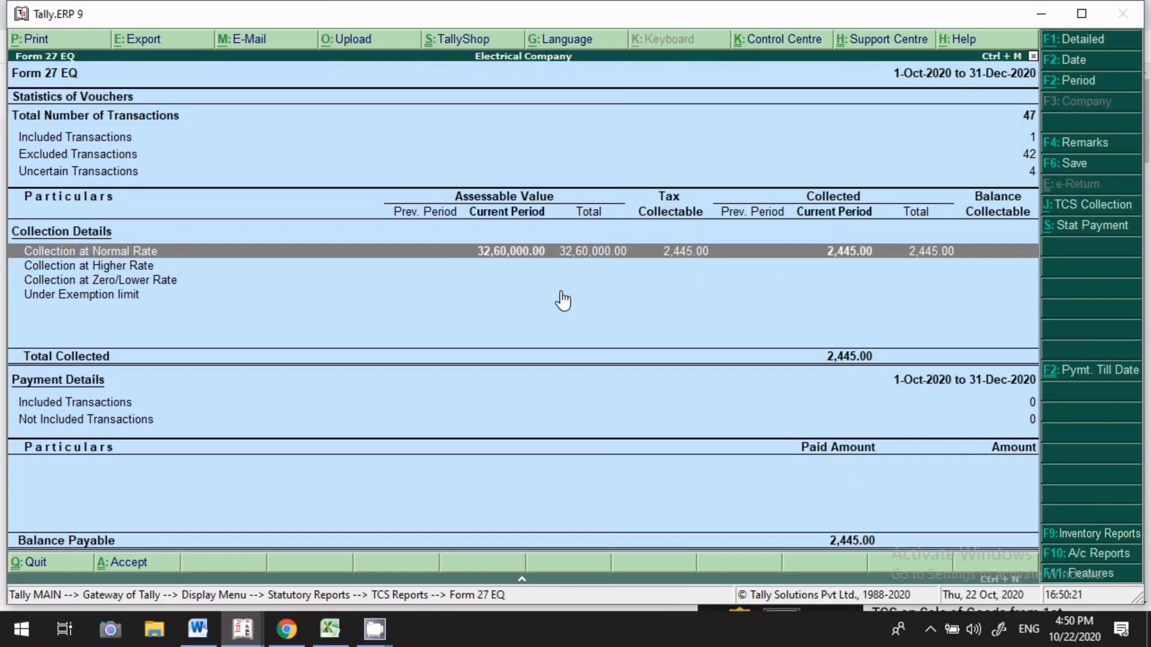
key(Escape)
key(Escape)
key(Escape)
key(Escape)
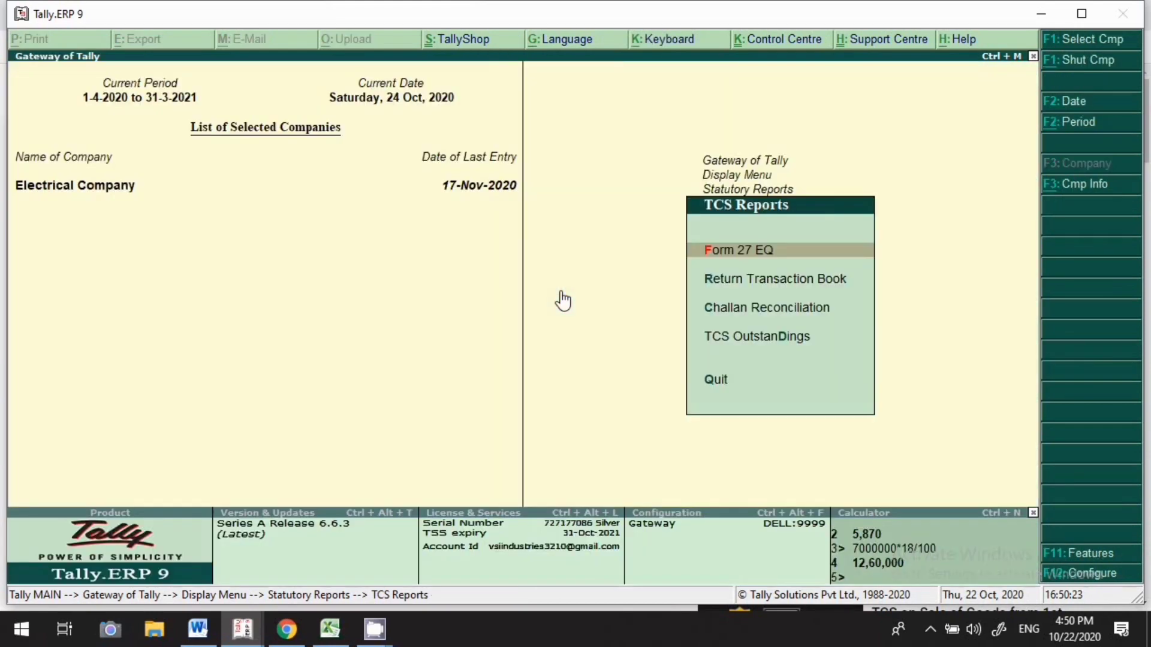
key(Escape)
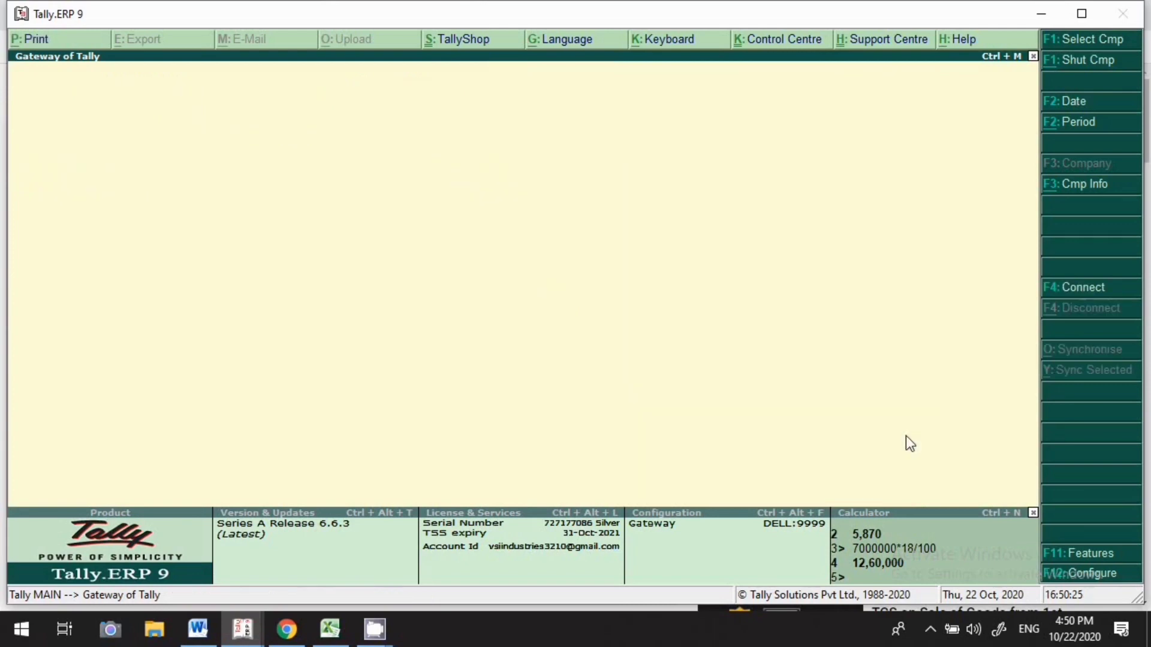
key(n)
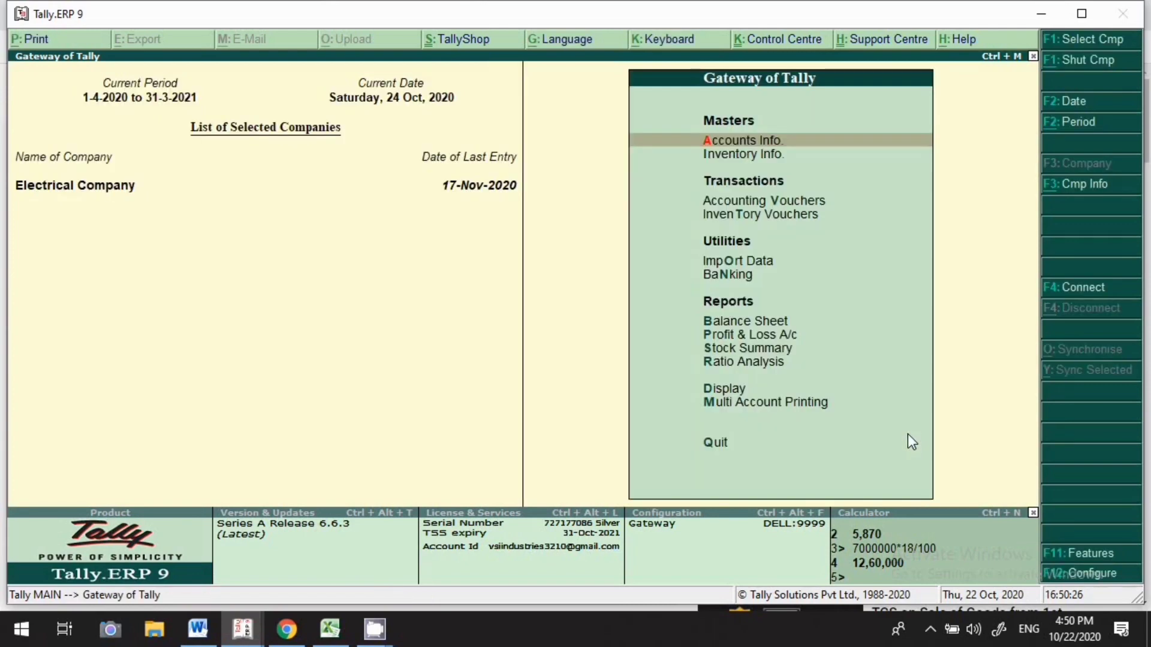
right_click(927, 632)
click(930, 630)
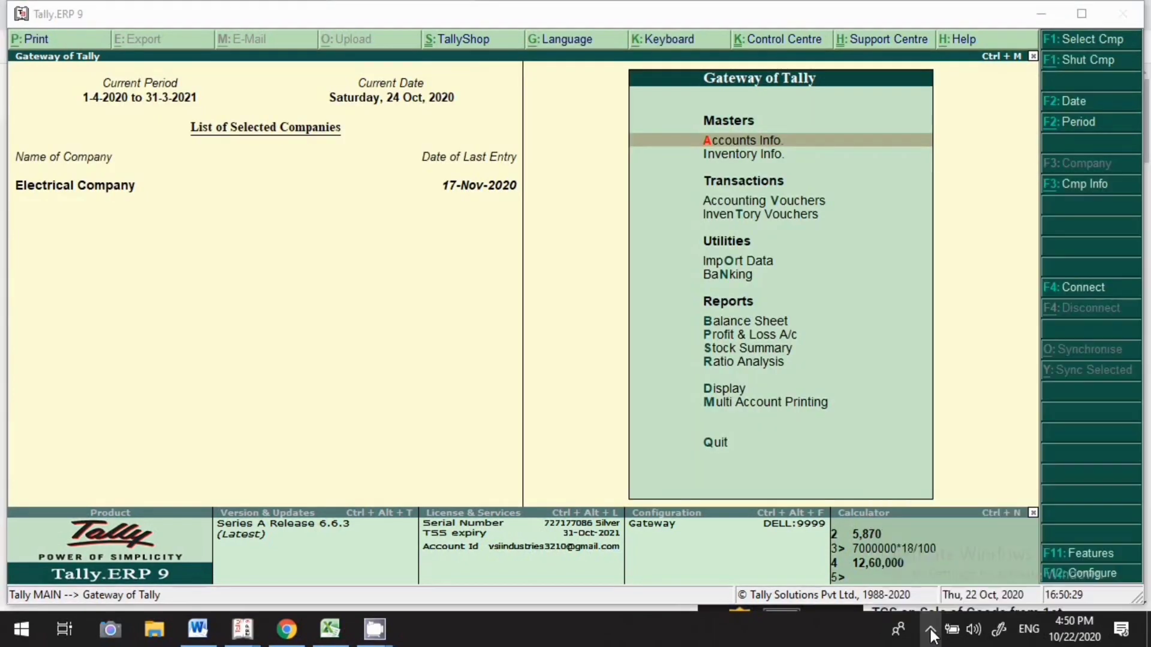
click(930, 630)
right_click(880, 590)
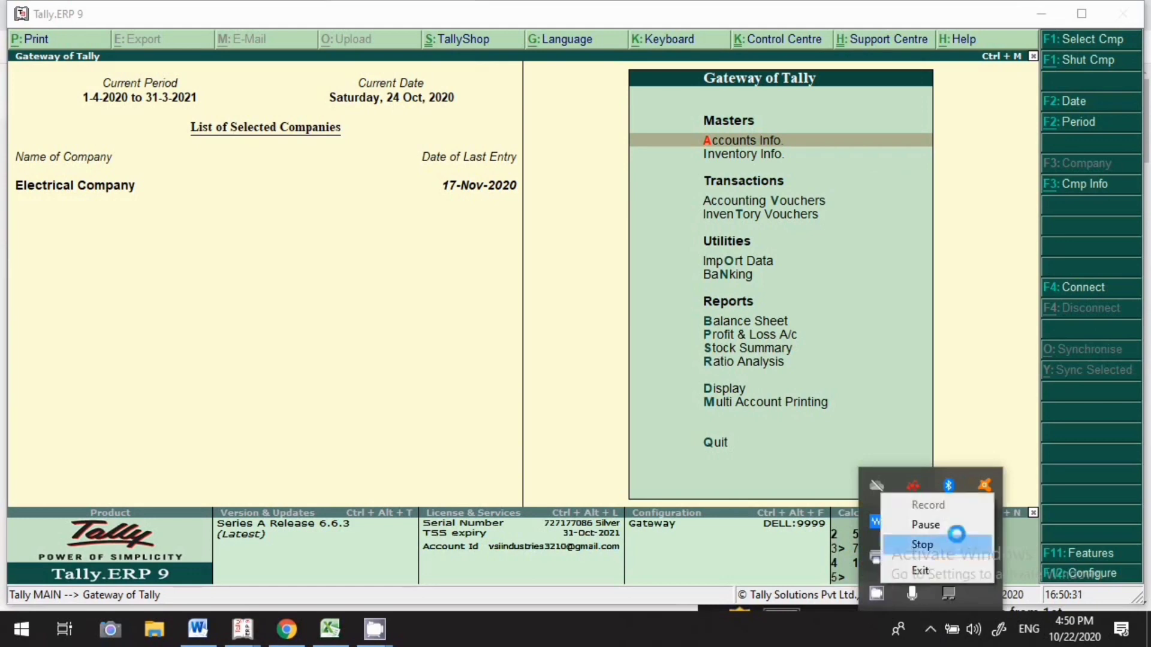
click(921, 544)
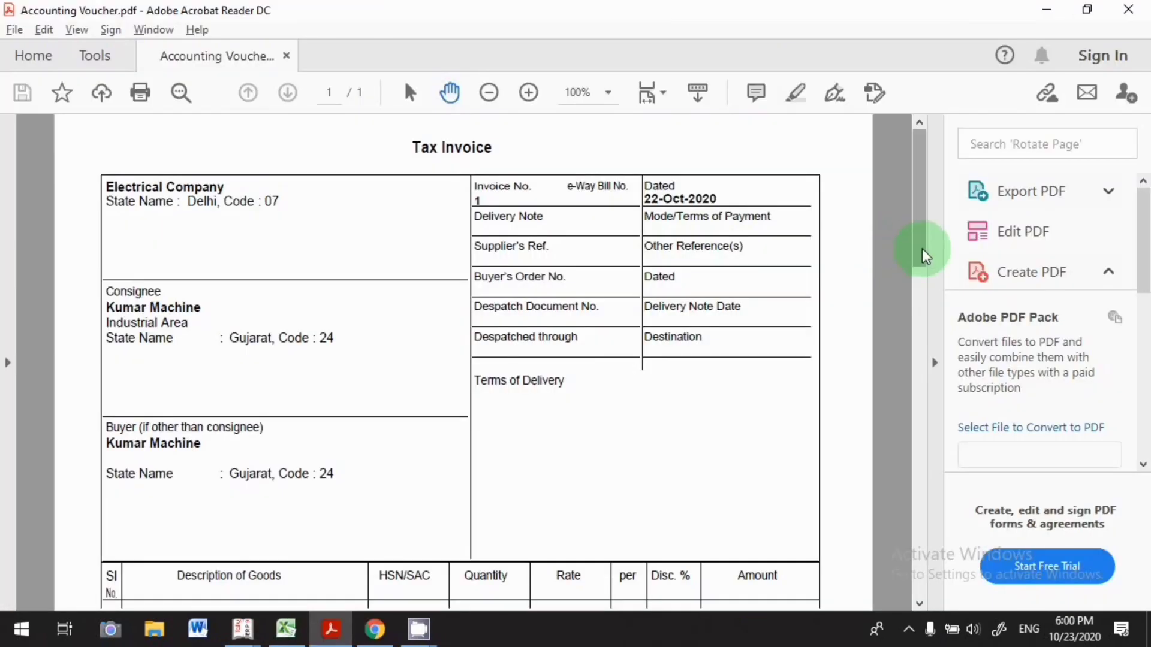
Step: Examine the item, Igst, Tcs on Sales and total amounts in the Kumar Machine tax invoice PDF
drag(924, 250, 943, 457)
click(251, 252)
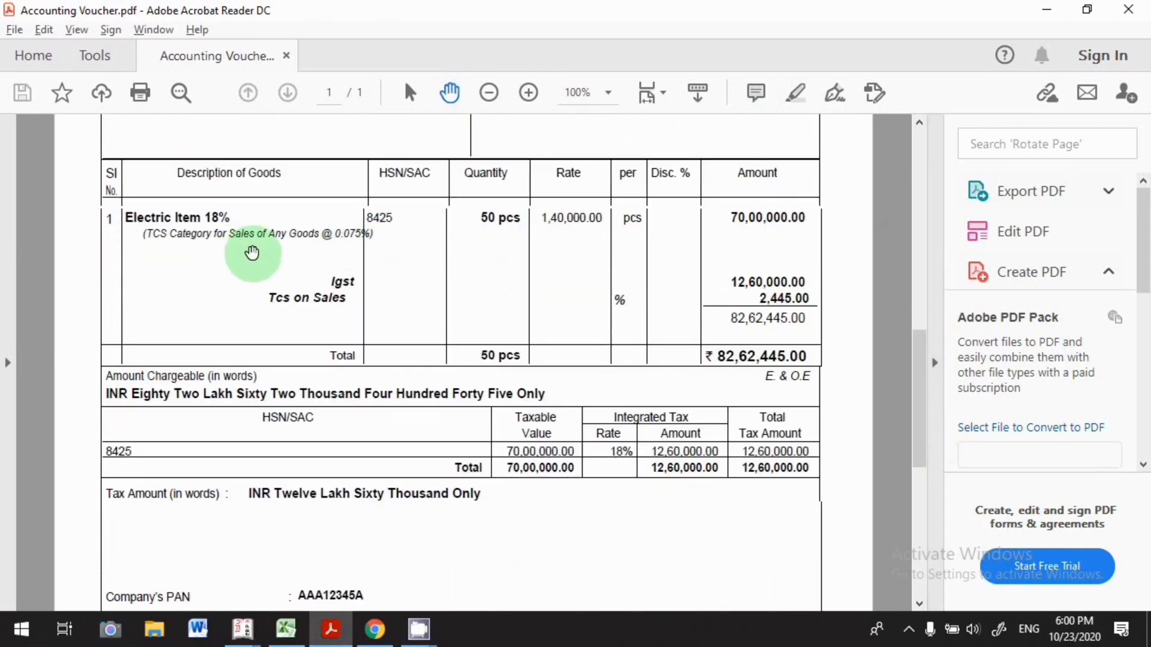
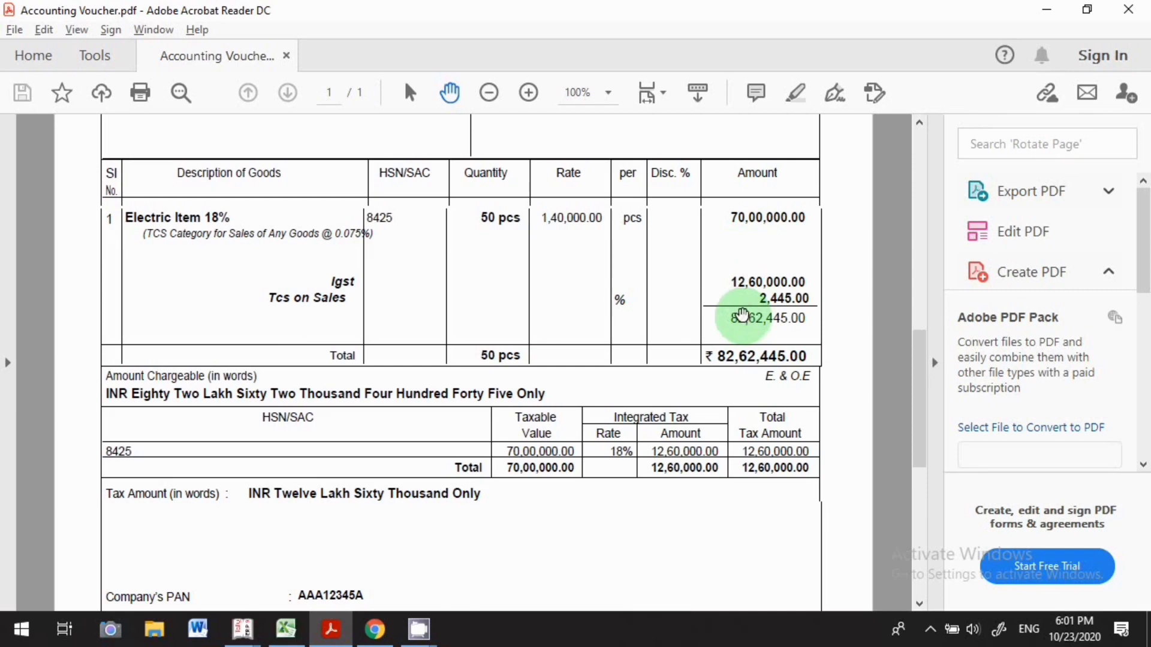
Step: Switch to Tally.ERP 9 and open Kumar Machine's statutory and taxation features, setting Set/alter GST details to Yes
mouse_move(242, 629)
click(301, 563)
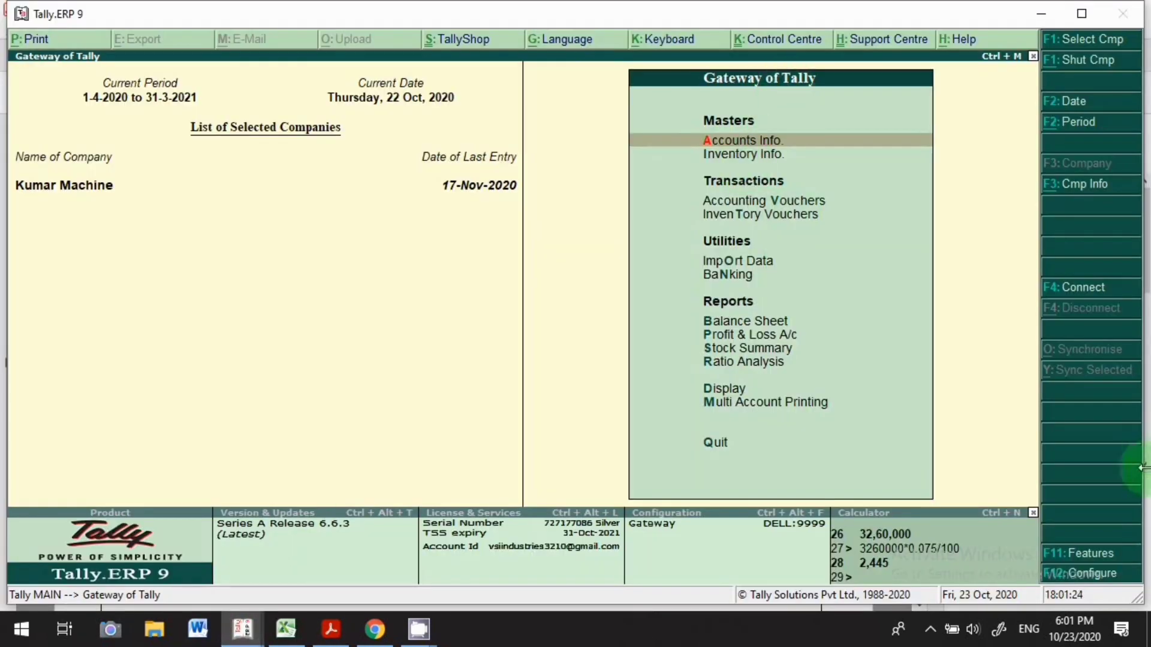
click(1091, 556)
click(780, 282)
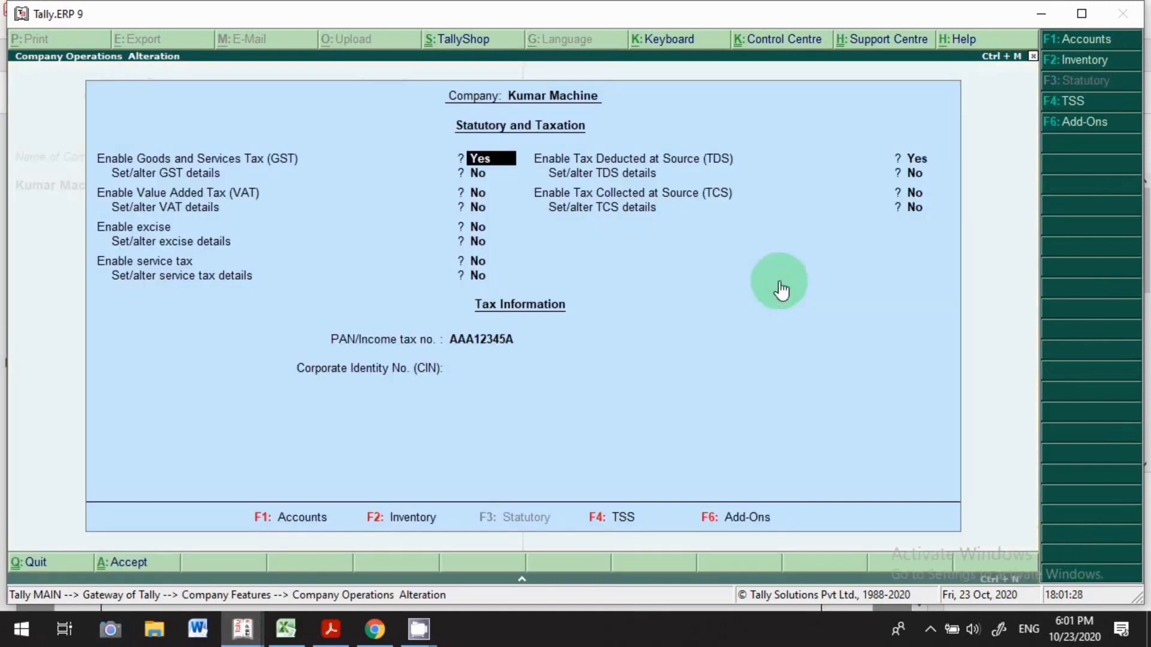
key(Return)
text(y)
key(Return)
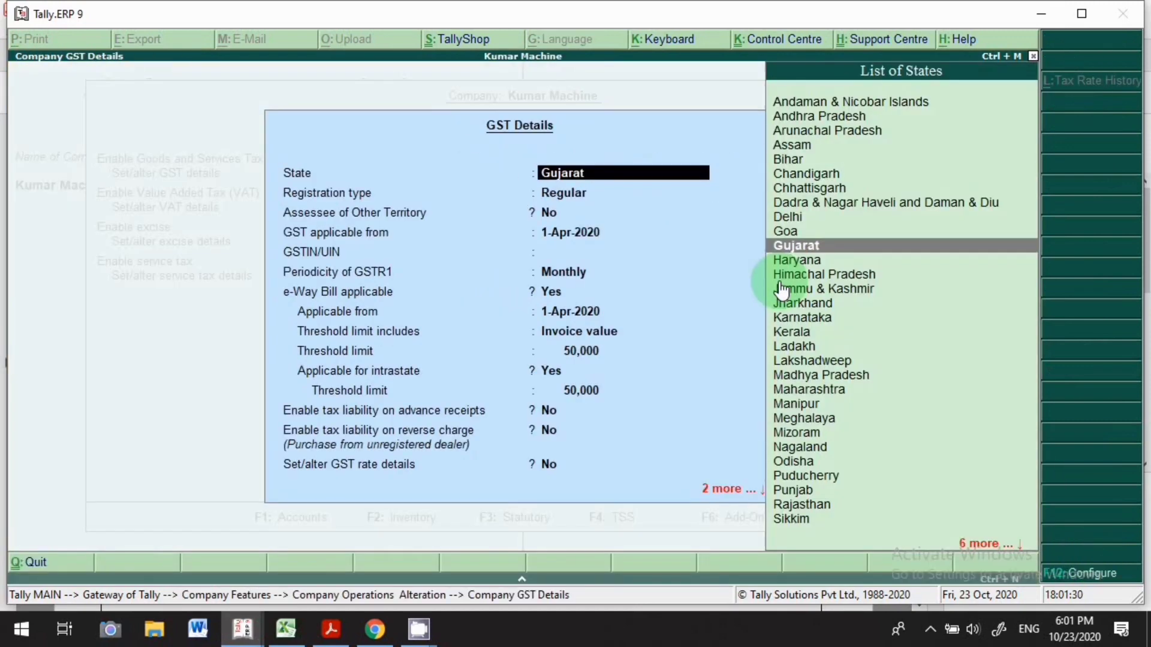
Step: Go through Kumar Machine's GST details, keeping state Gujarat, Regular registration and monthly GSTR1 periodicity, and accept them
key(Return)
key(Return)
key(Return)
key(Return)
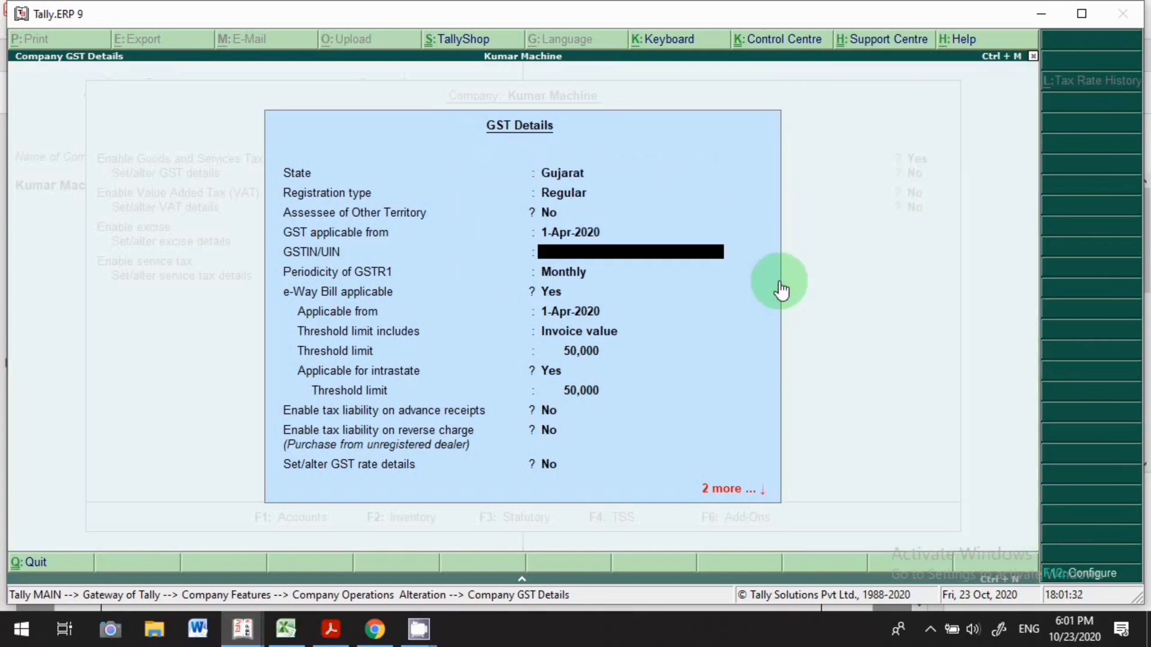
key(Return)
key(Return)
key(Return)
key(Return)
key(Return)
key(Return)
key(Return)
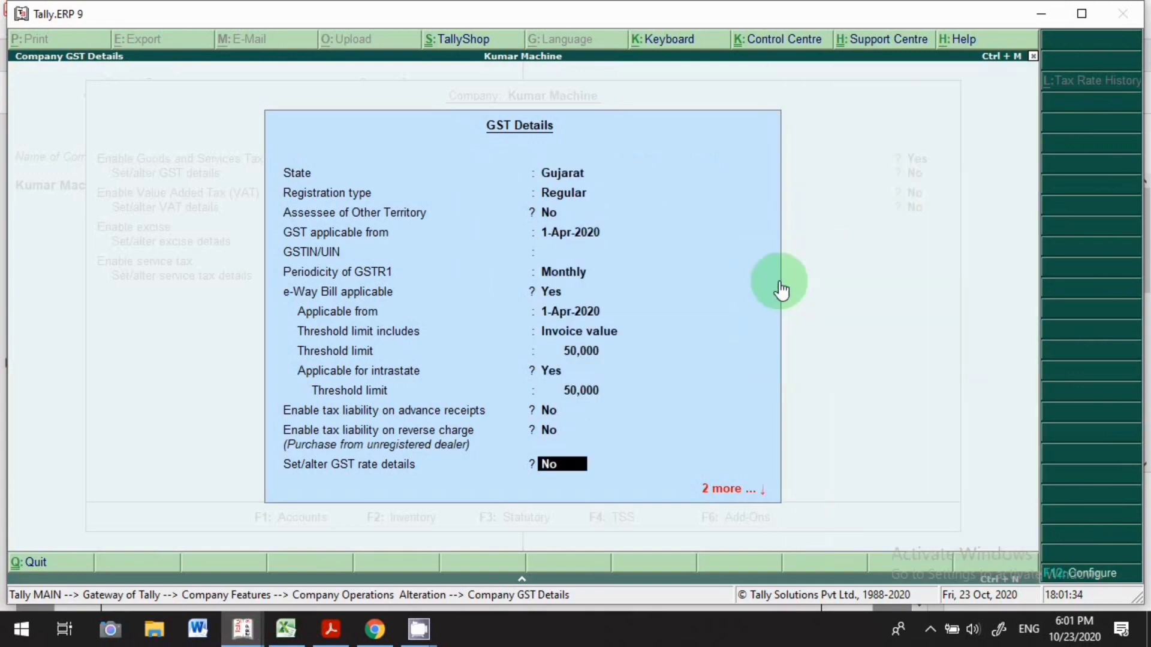
key(Return)
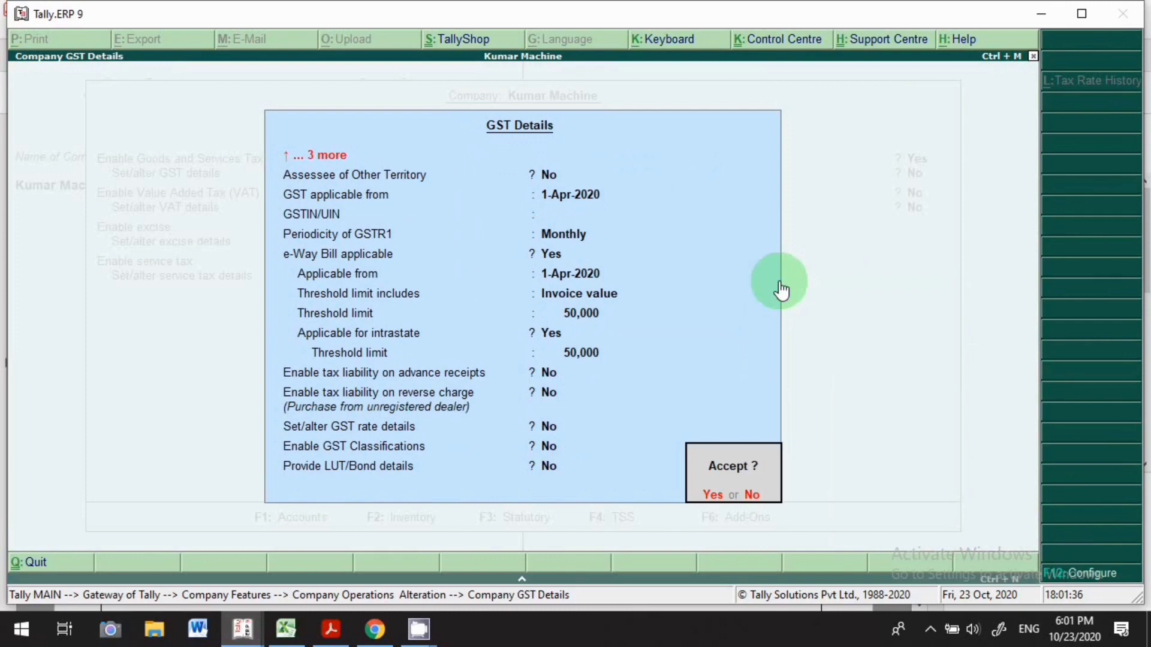
key(Return)
Step: Keep TDS enabled and TCS disabled for Kumar Machine, and accept the Statutory and Taxation features
key(Return)
key(Return)
key(Return)
key(Return)
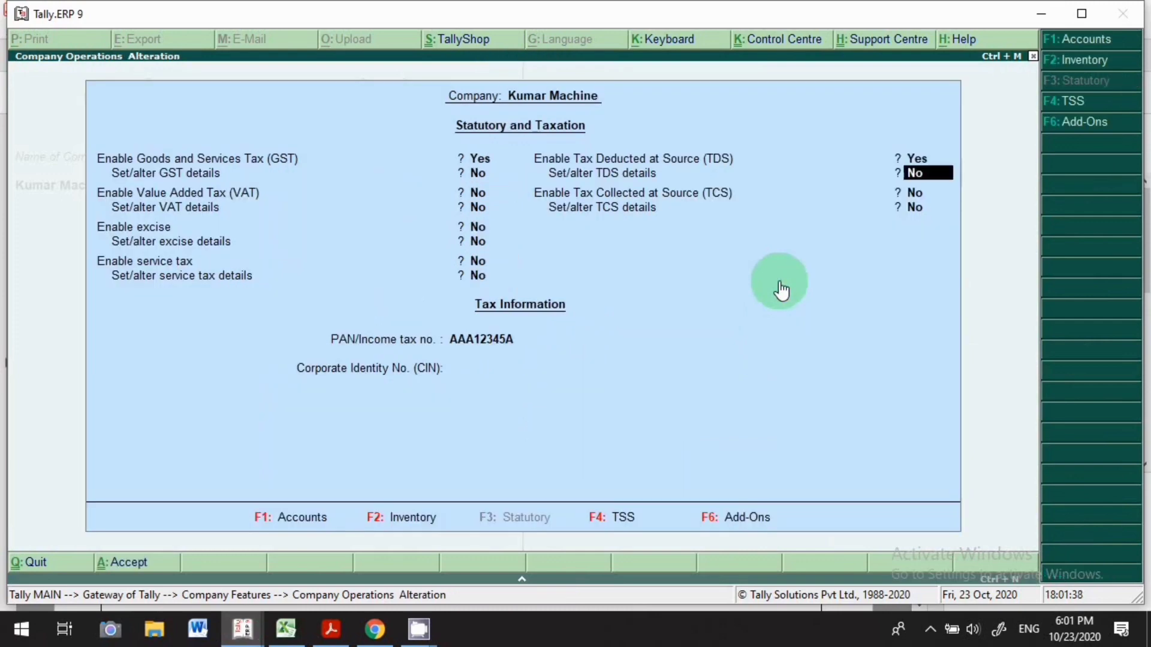
key(Return)
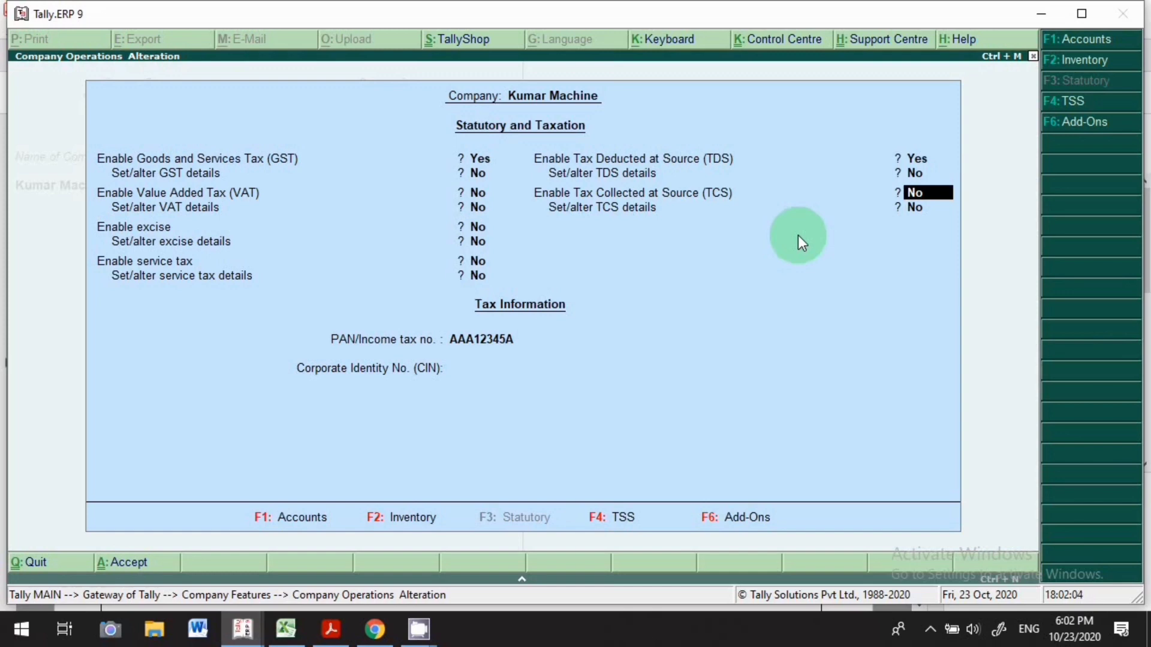
key(Return)
key(Return)
key(Return)
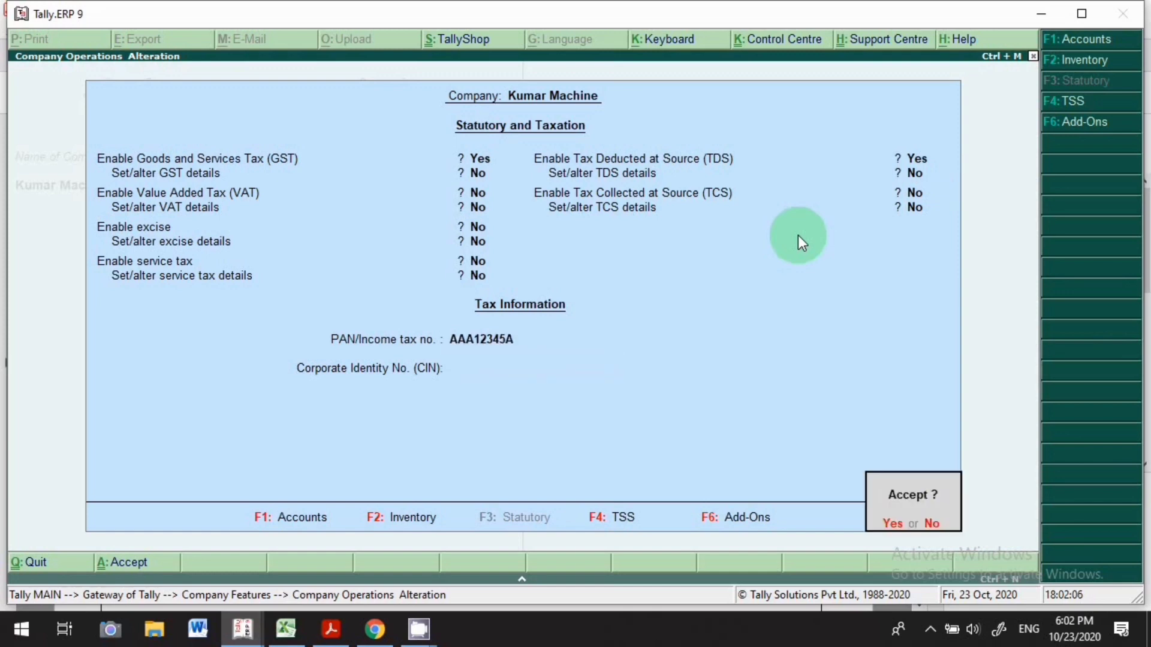
key(Return)
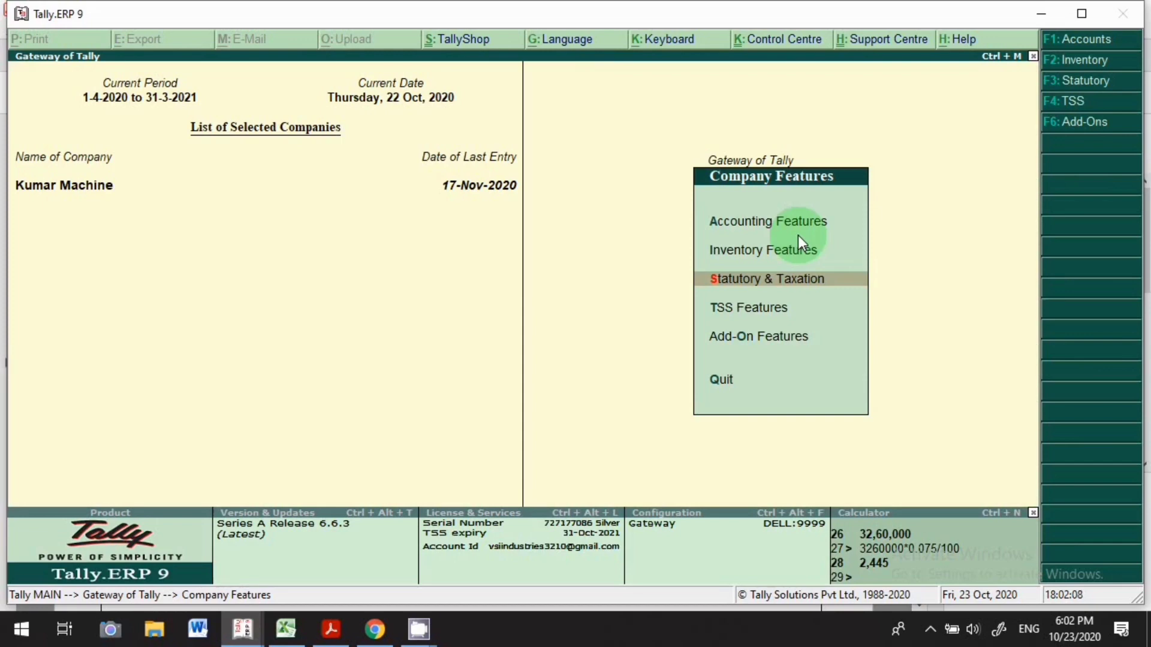
Step: Leave the company features and open a new purchase voucher dated 22-10-2020
key(Escape)
key(v)
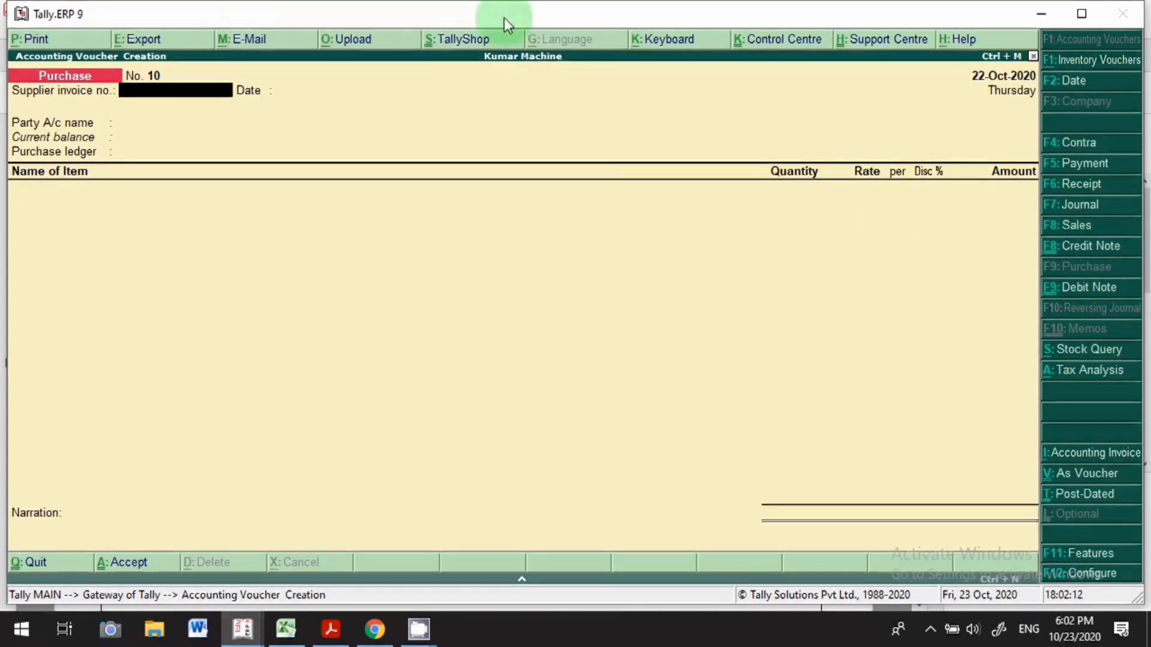
key(F2)
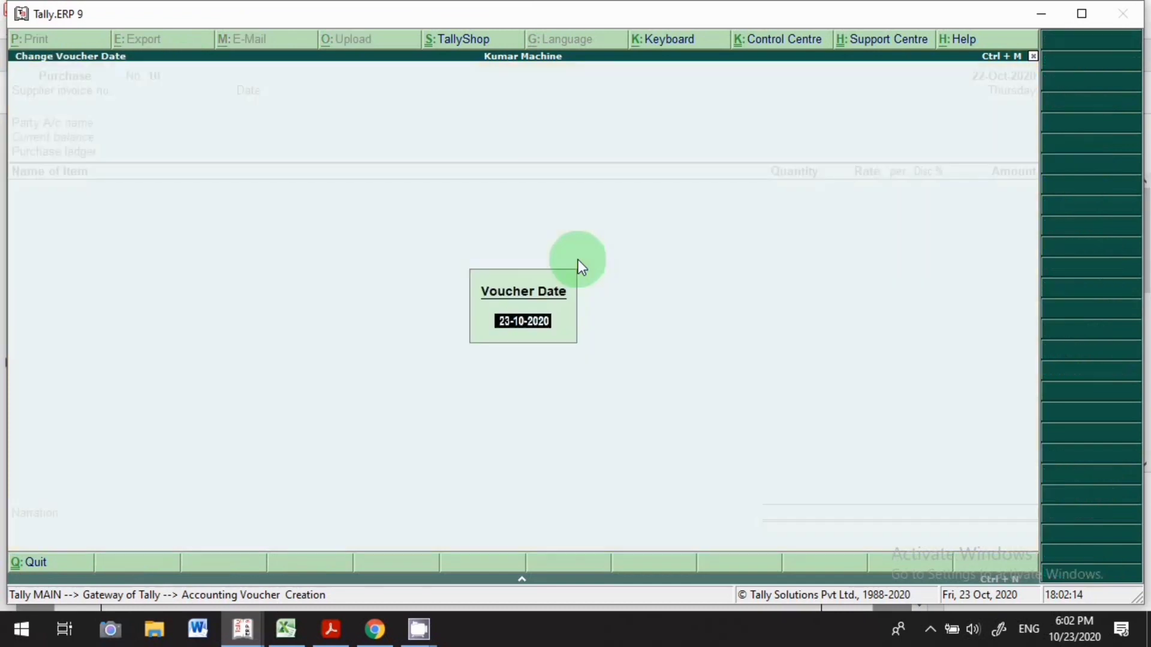
text(22.10)
key(Return)
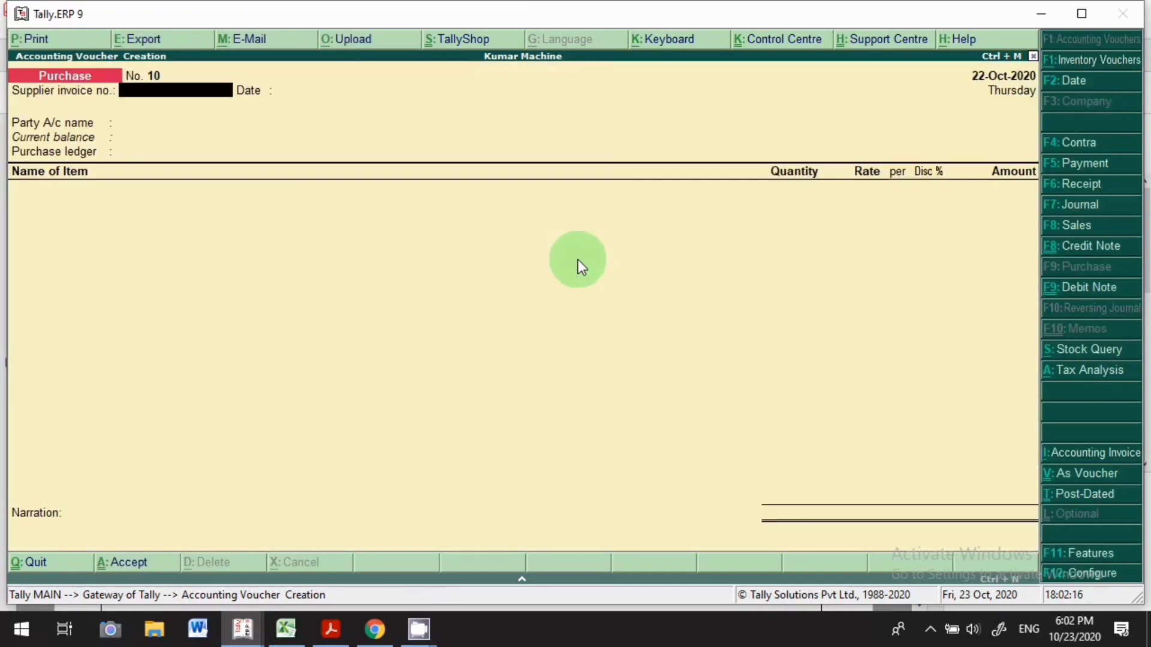
Step: Choose Electrical Company as the purchase voucher's party account, leaving the supplier invoice number and receipt details blank
key(Return)
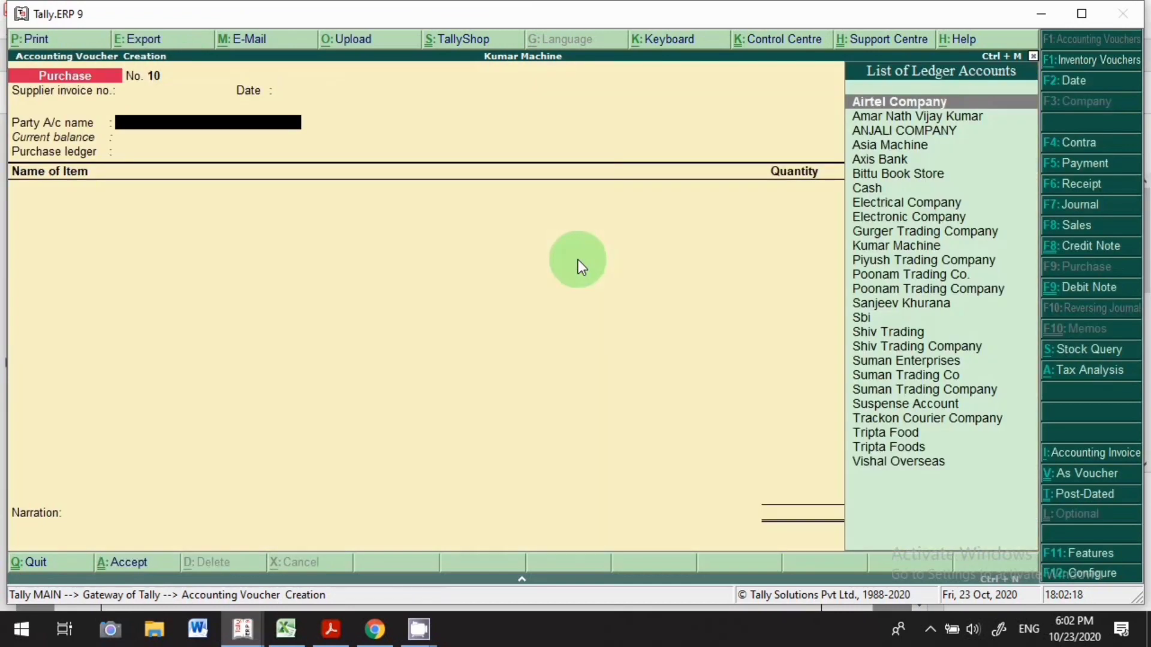
text(Ele)
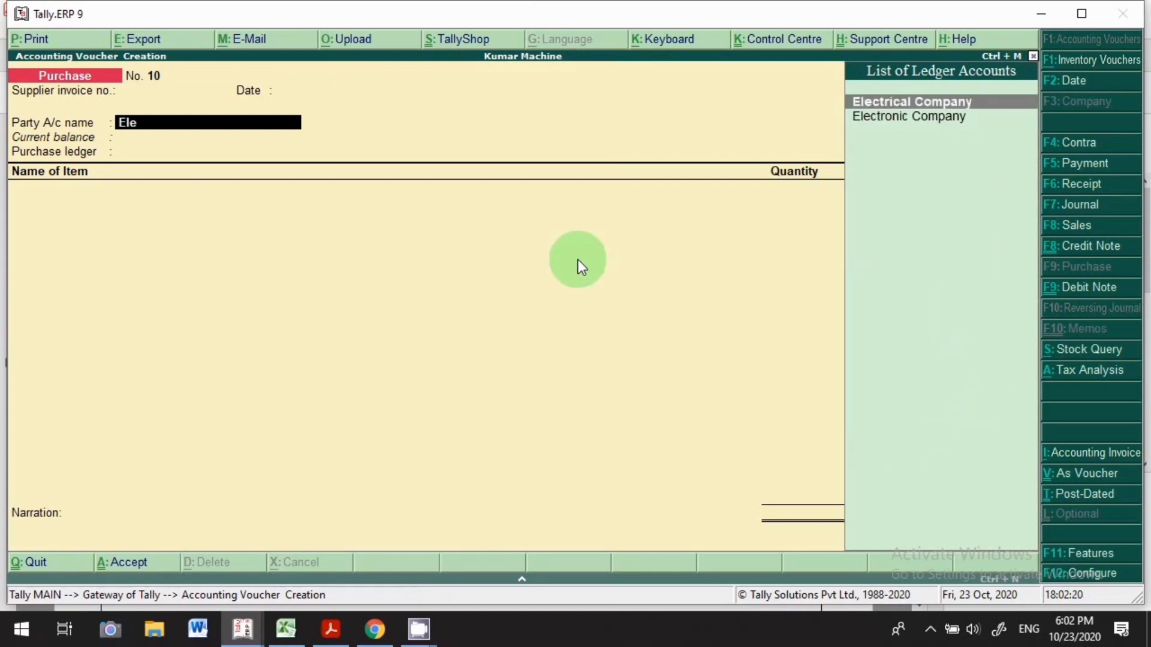
key(Return)
key(Return)
key(Return)
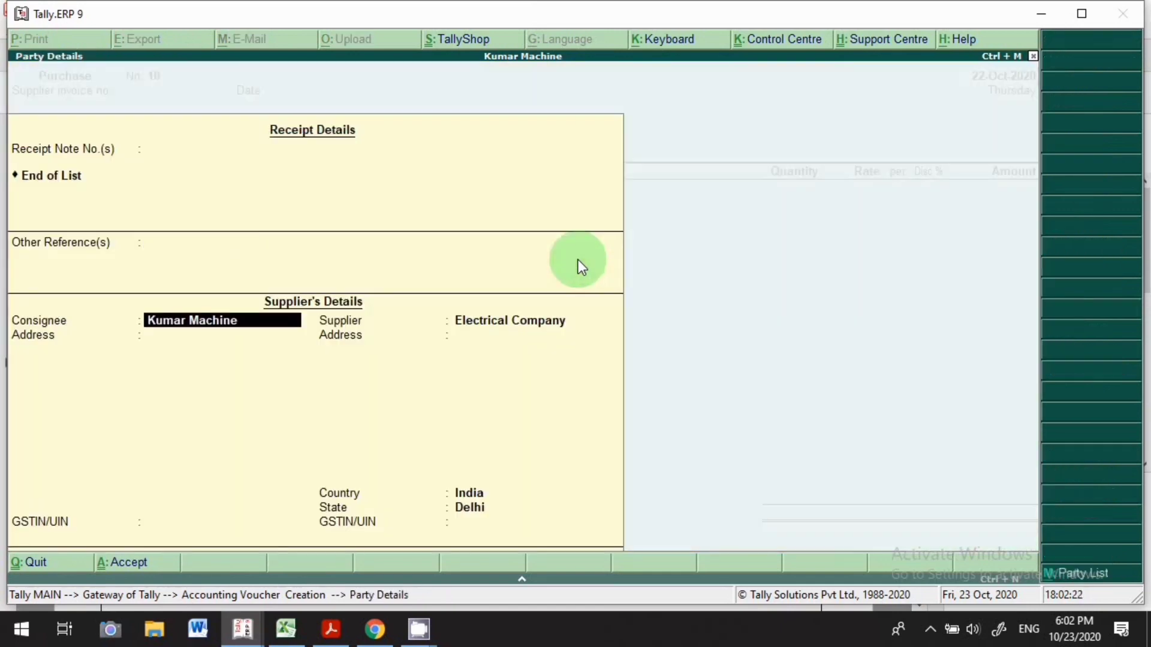
Step: Set the consignee to Electrical Company, accept the party details and choose Purchase Igst as the purchase ledger
text(Ele)
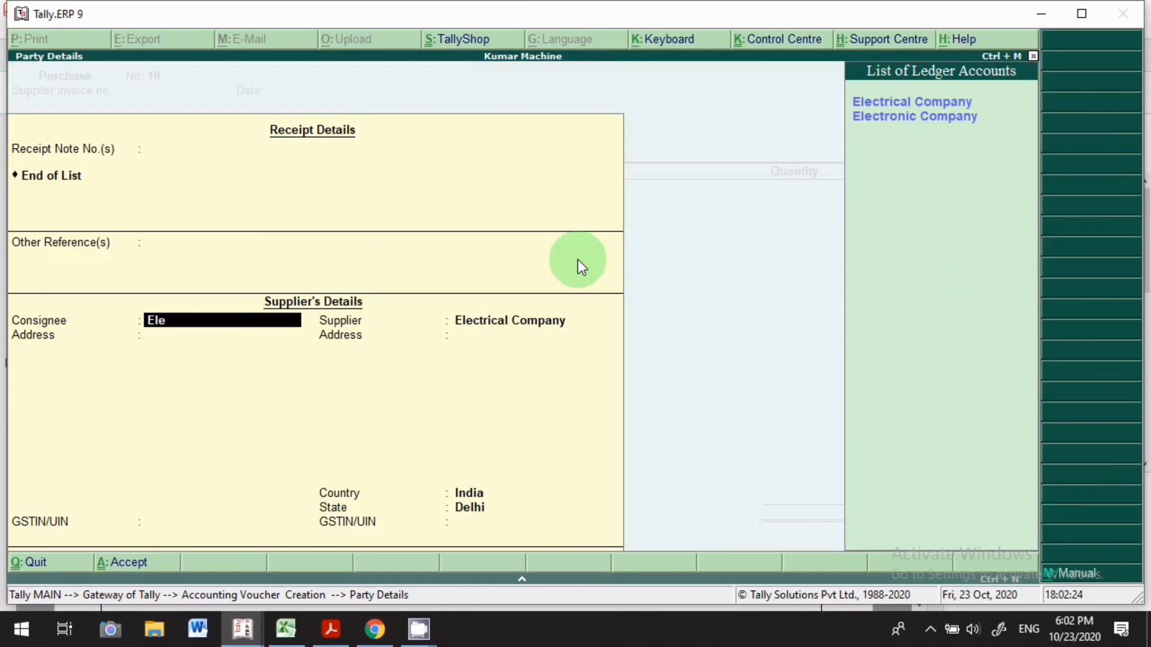
key(Return)
key(Return)
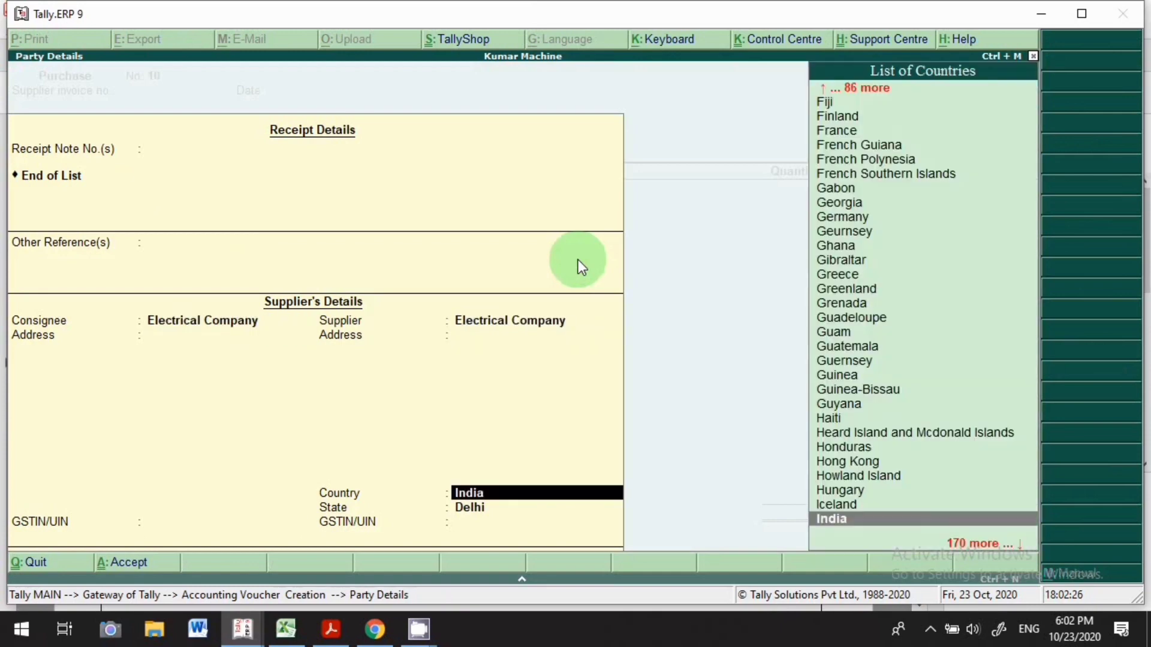
key(Return)
key(Return)
key(Return)
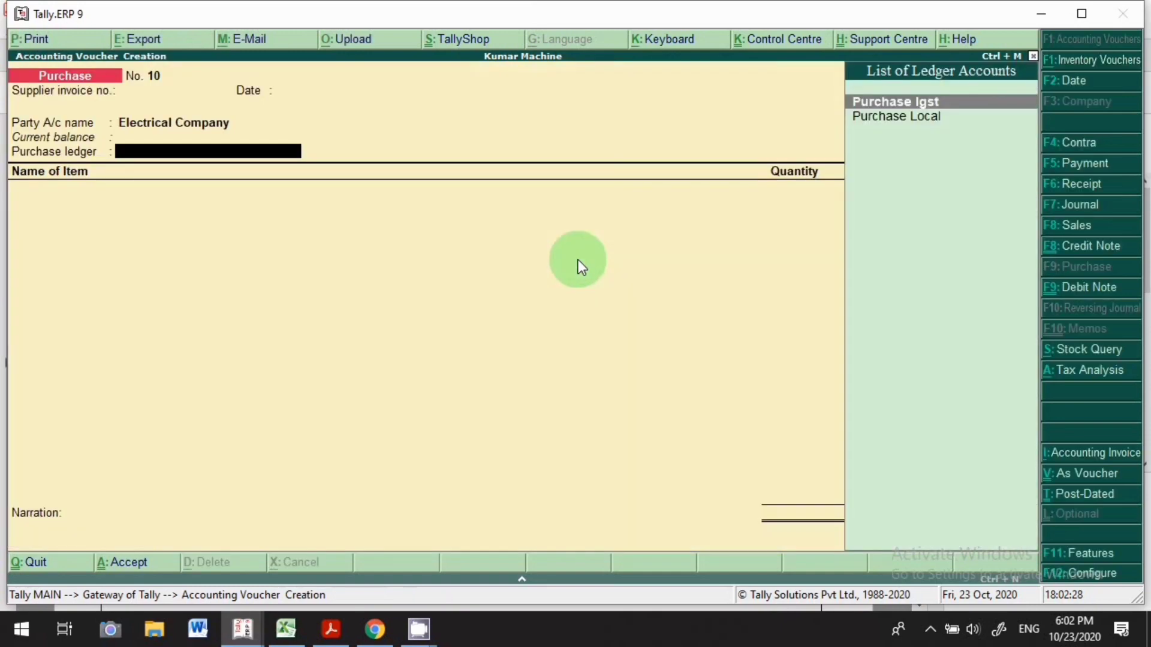
key(Return)
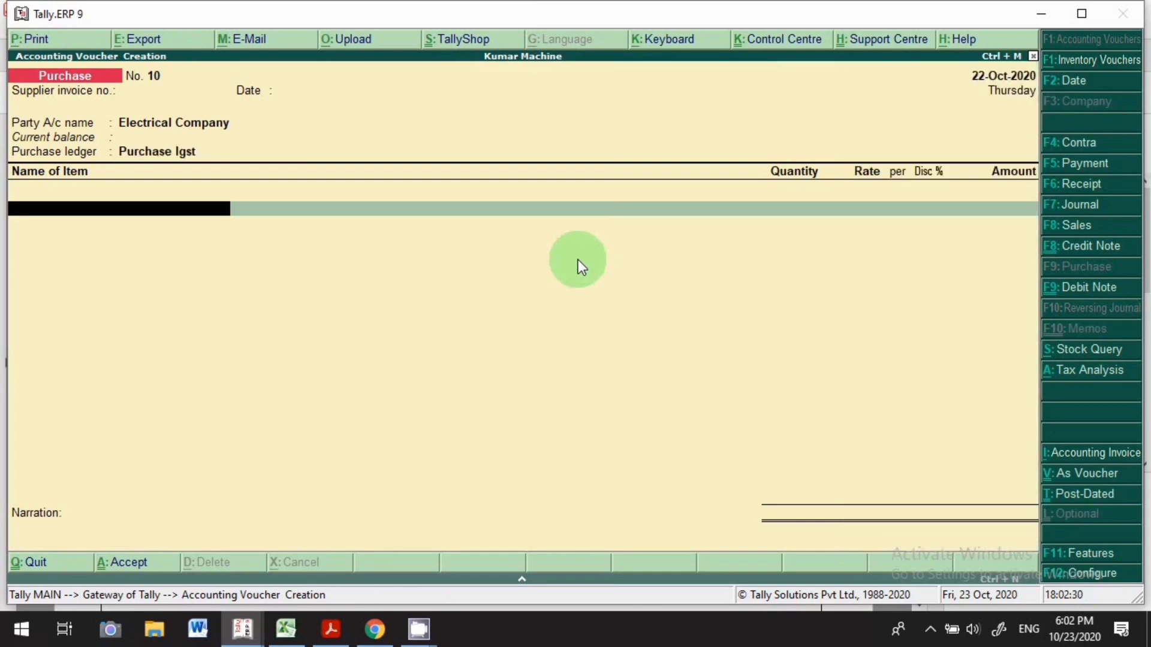
Step: Add Electric Item 18% to the purchase voucher with tracking number Not Applicable and a quantity of 50 pcs
text(Ele)
key(Down)
key(Down)
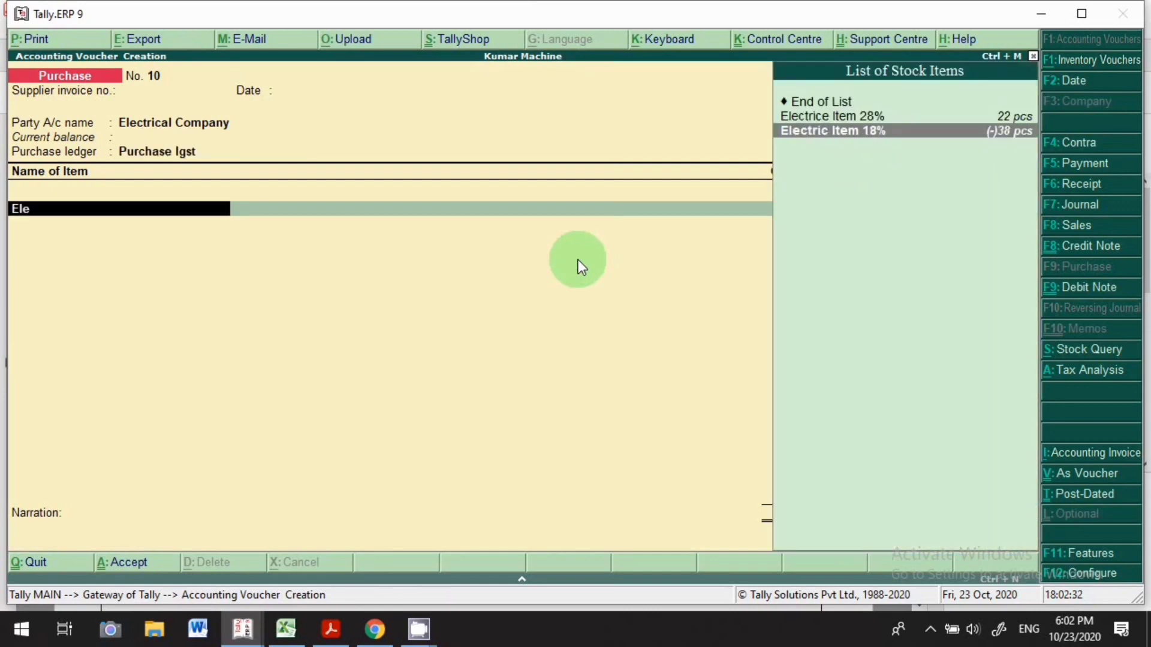
key(Return)
key(Return)
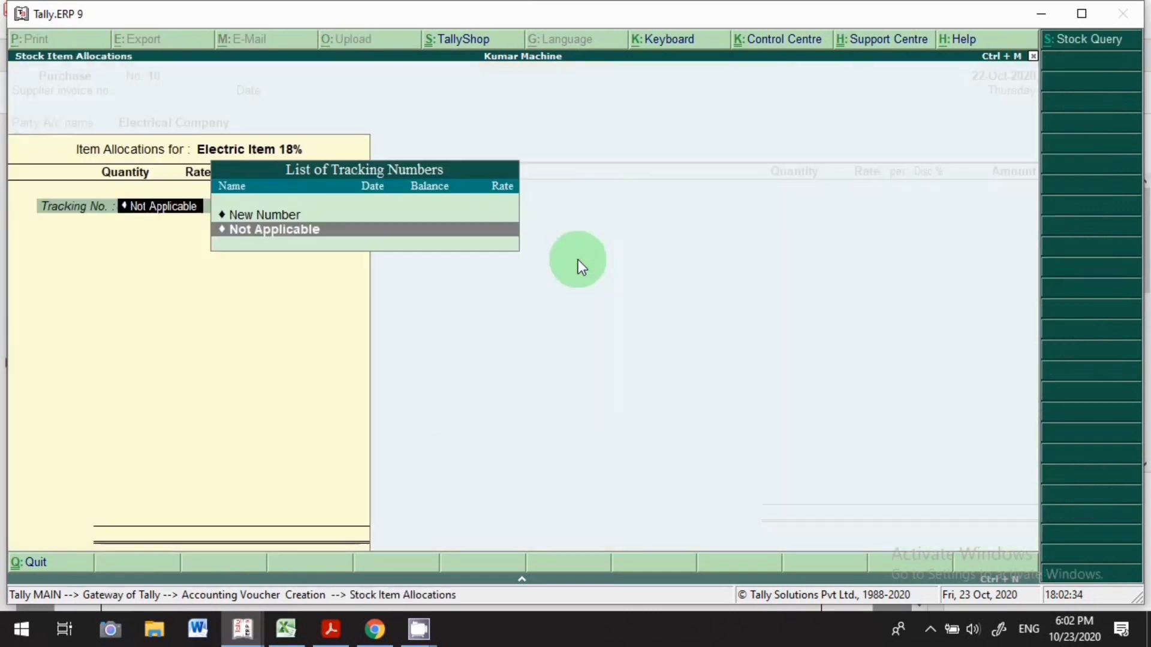
key(Return)
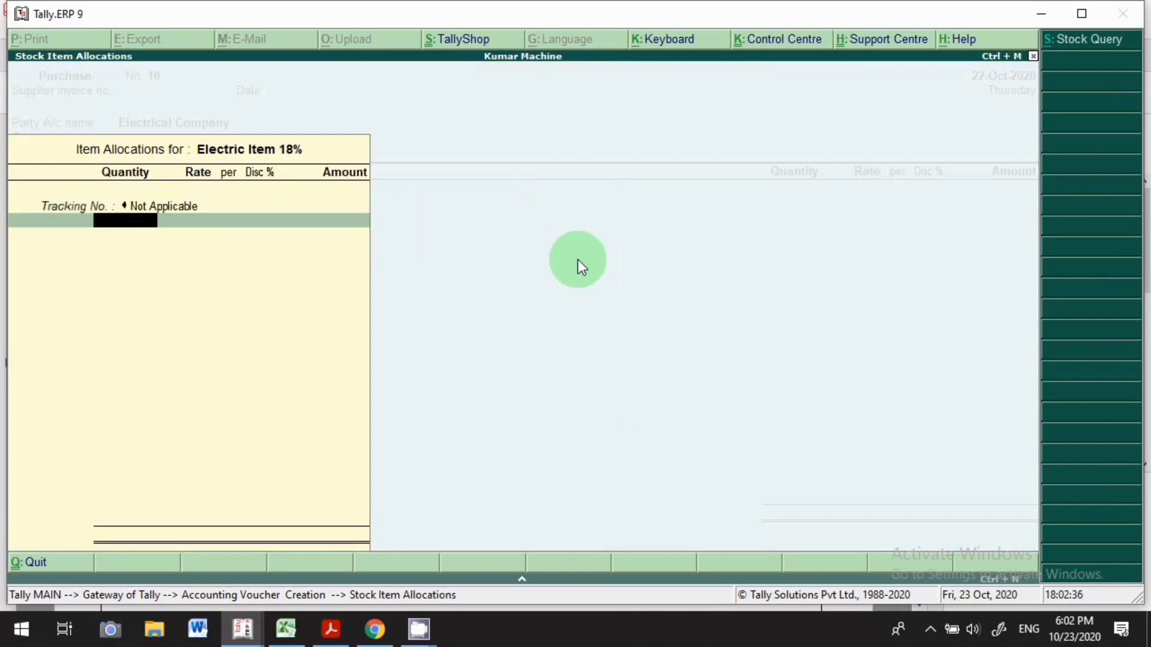
text(50)
key(Return)
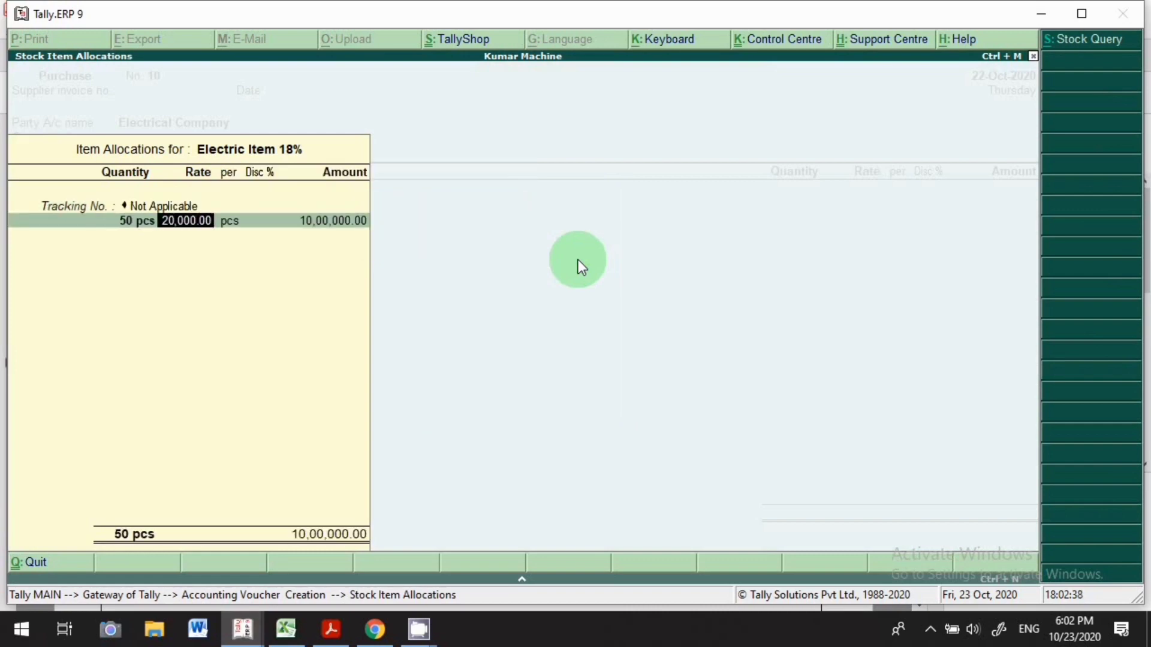
Step: Set the amount of Electric Item 18% to 70,00,000 and finish the item allocation and item list
key(Return)
key(Return)
text(70)
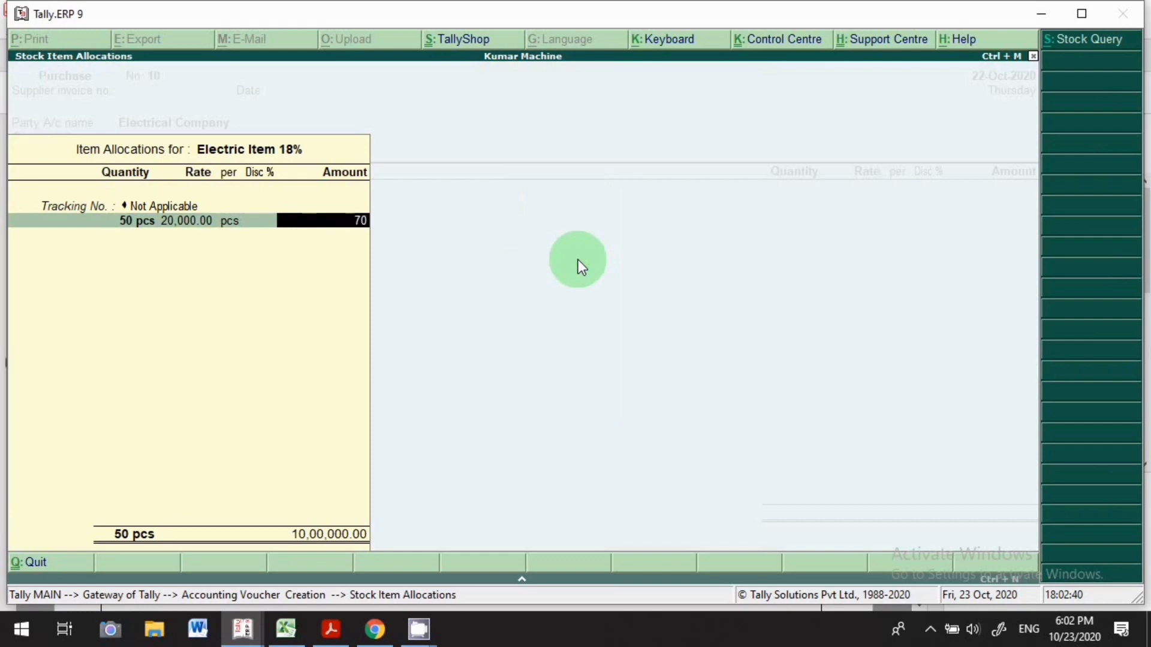
text(,00,00000)
key(Return)
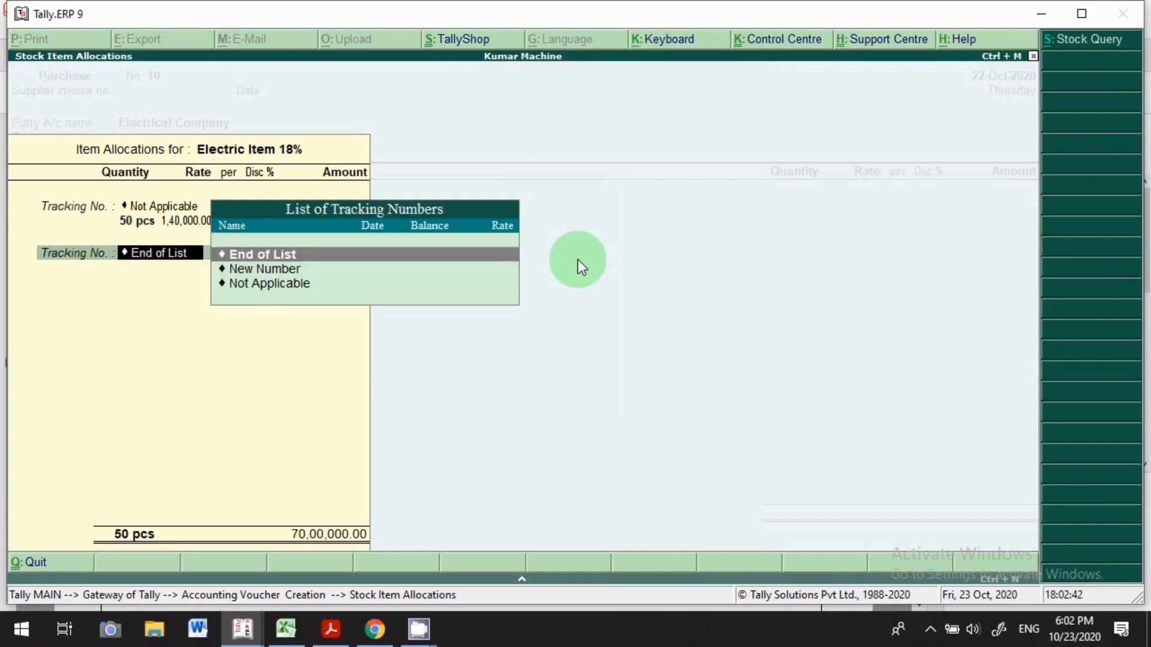
key(Return)
key(Return)
key(Return)
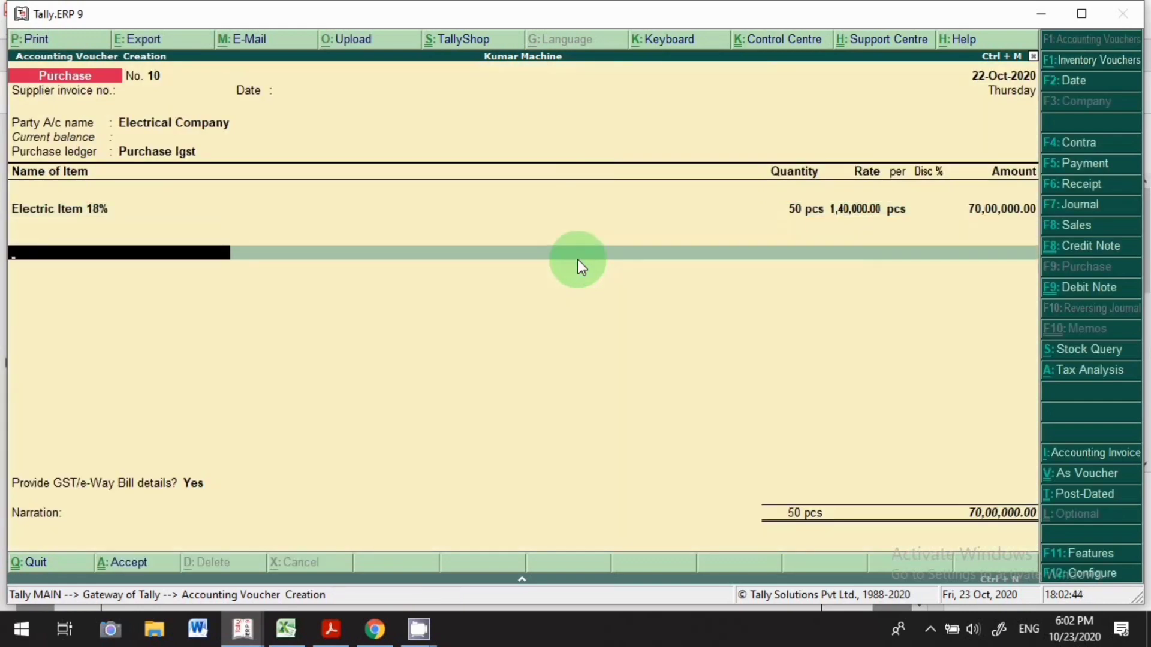
Step: Add the Input Igst ledger below the item with its calculated amount
text(Igs)
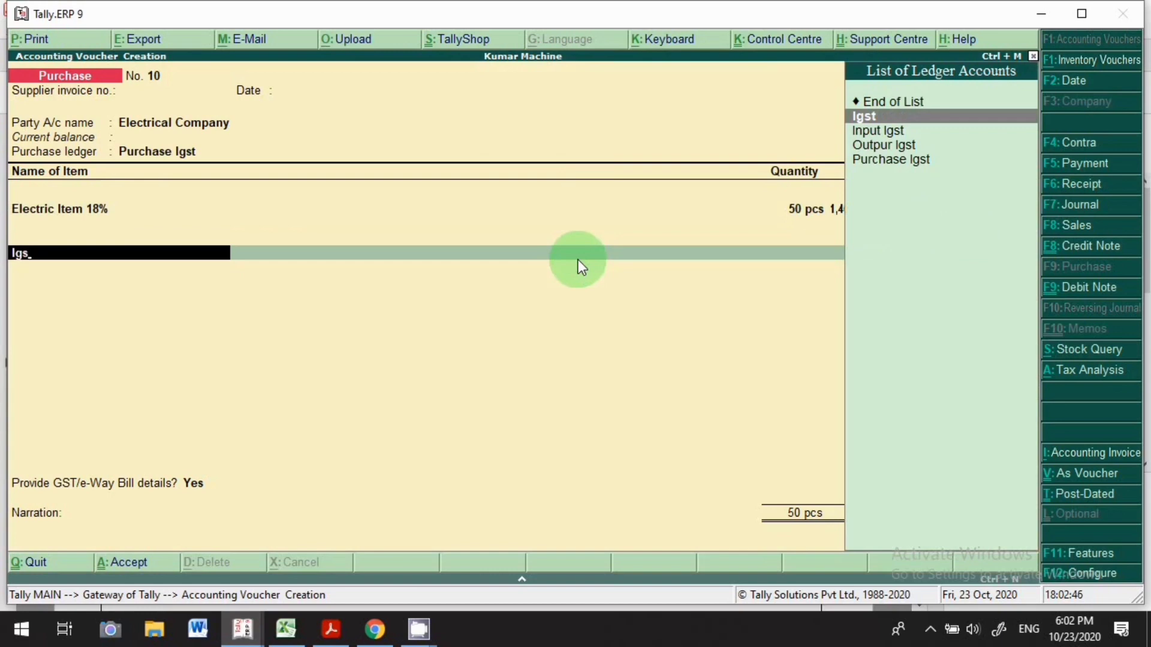
key(Down)
key(Return)
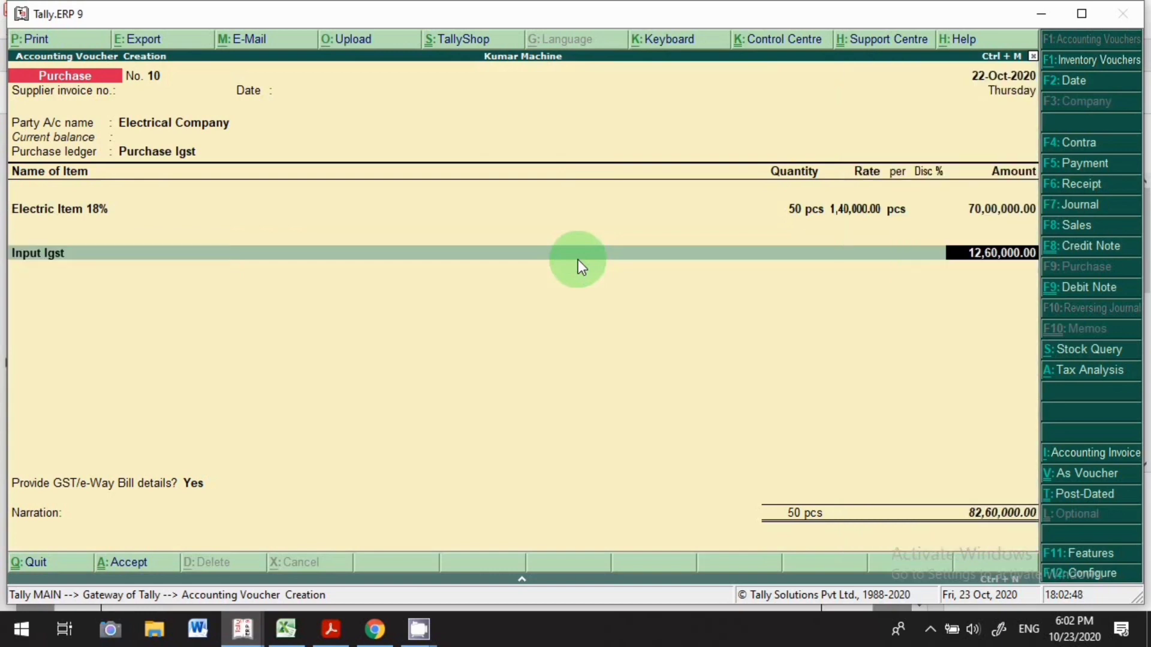
key(Return)
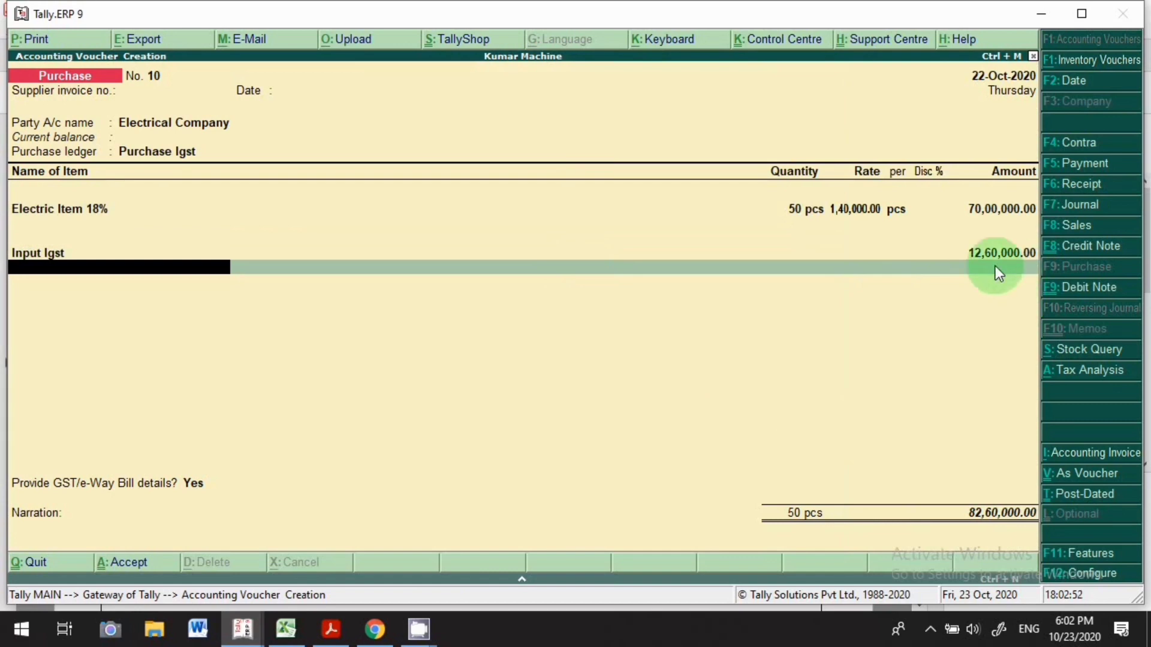
Step: Discard the blank ledger creation form and add the Tcs on Purchase (20-21) ledger below Input Igst
key(alt+c)
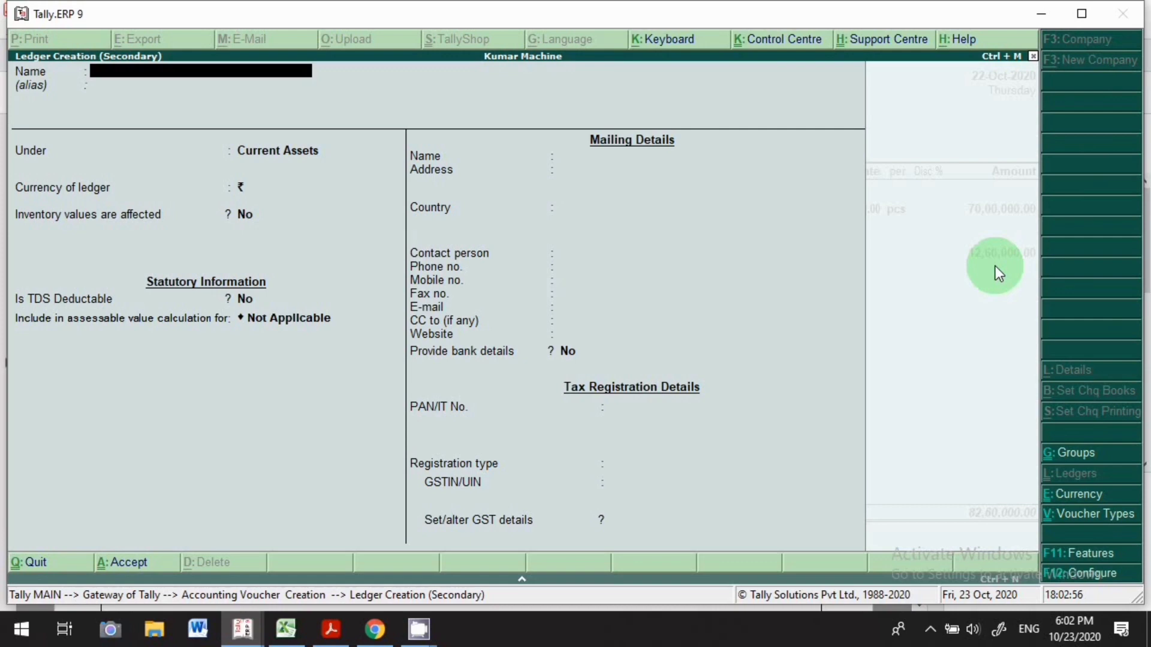
key(Escape)
text(yT)
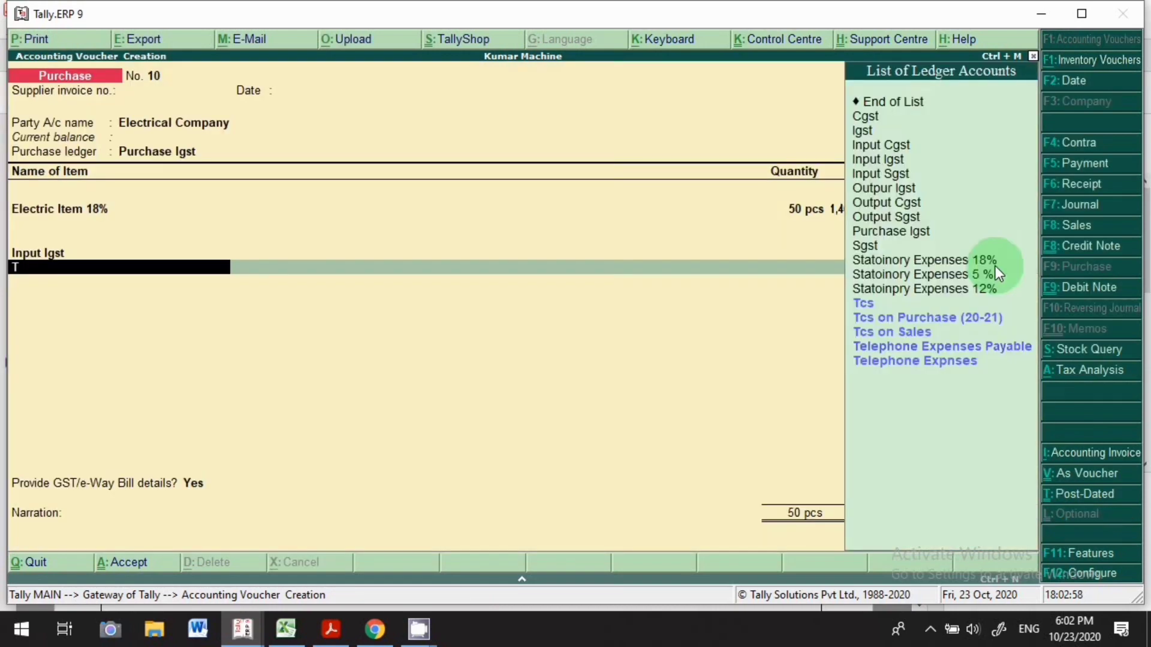
text(cs)
key(Down)
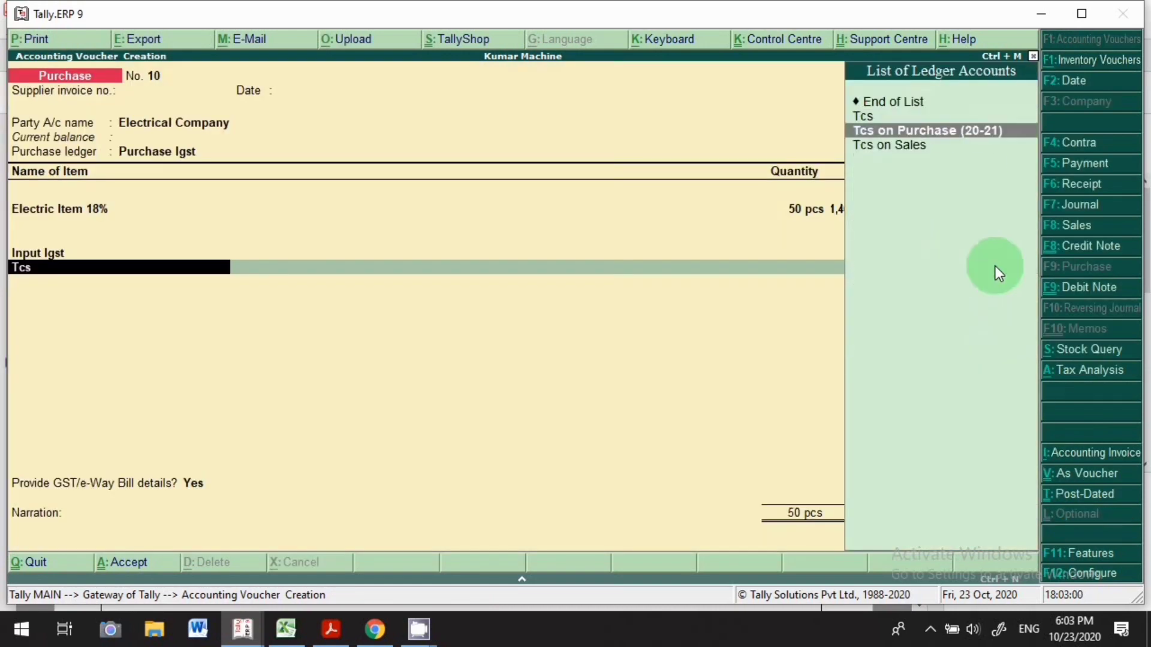
key(Return)
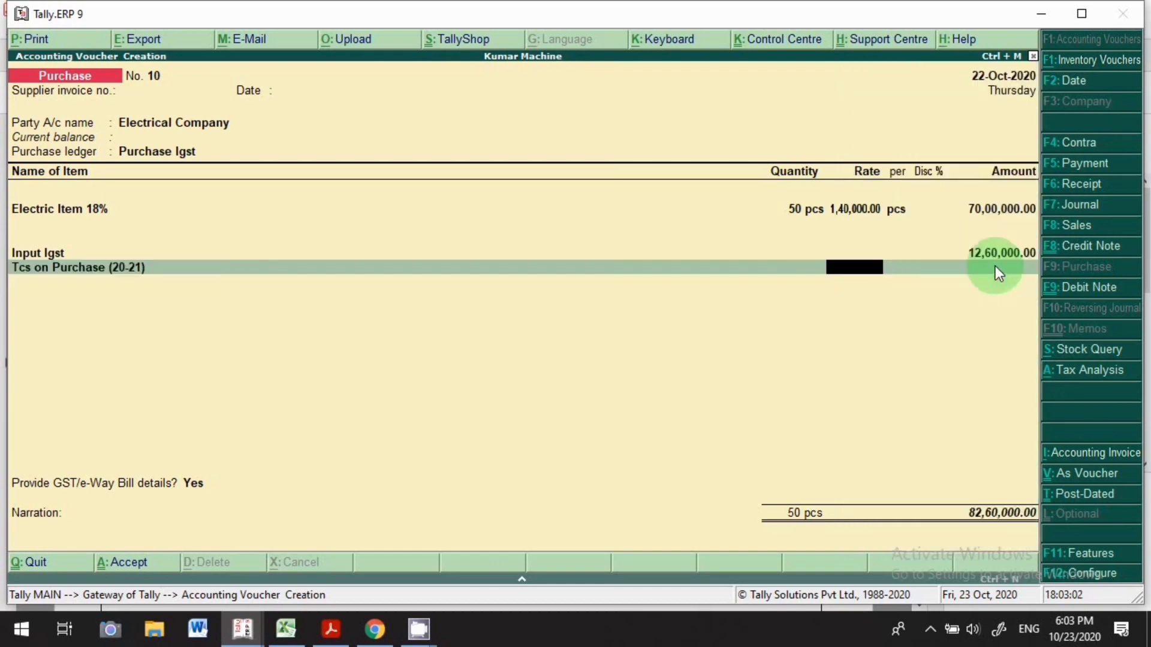
Step: Open the Tcs on Purchase (20-21) ledger from the voucher, review its group and statutory settings, and accept it unchanged
key(BackSpace)
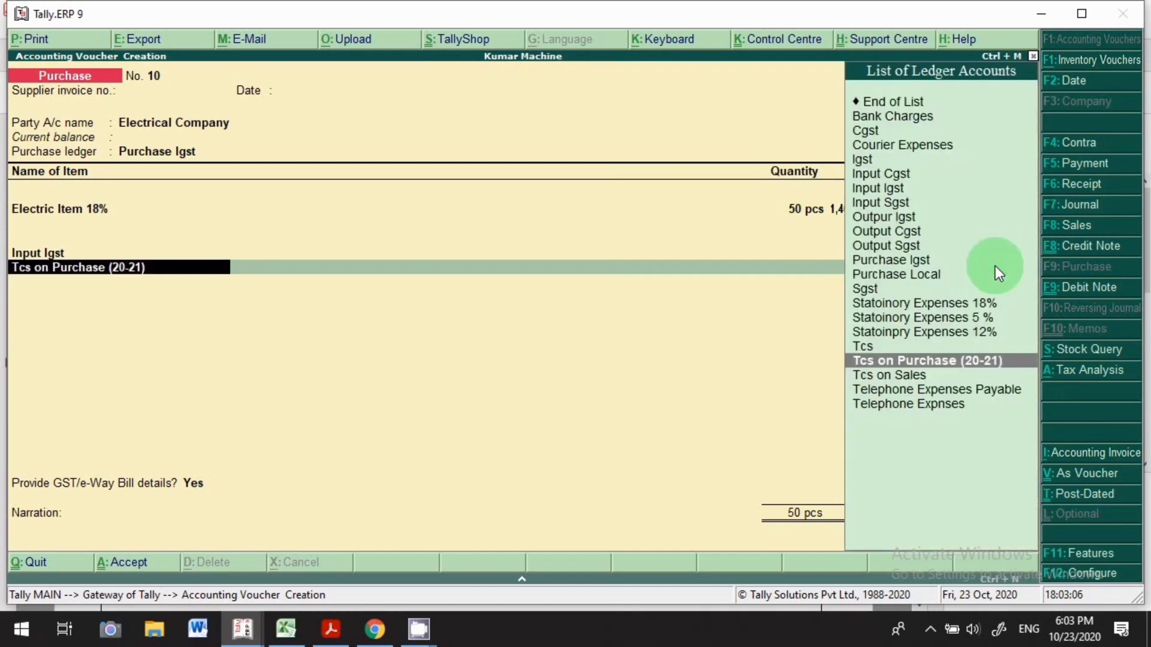
key(ctrl+Return)
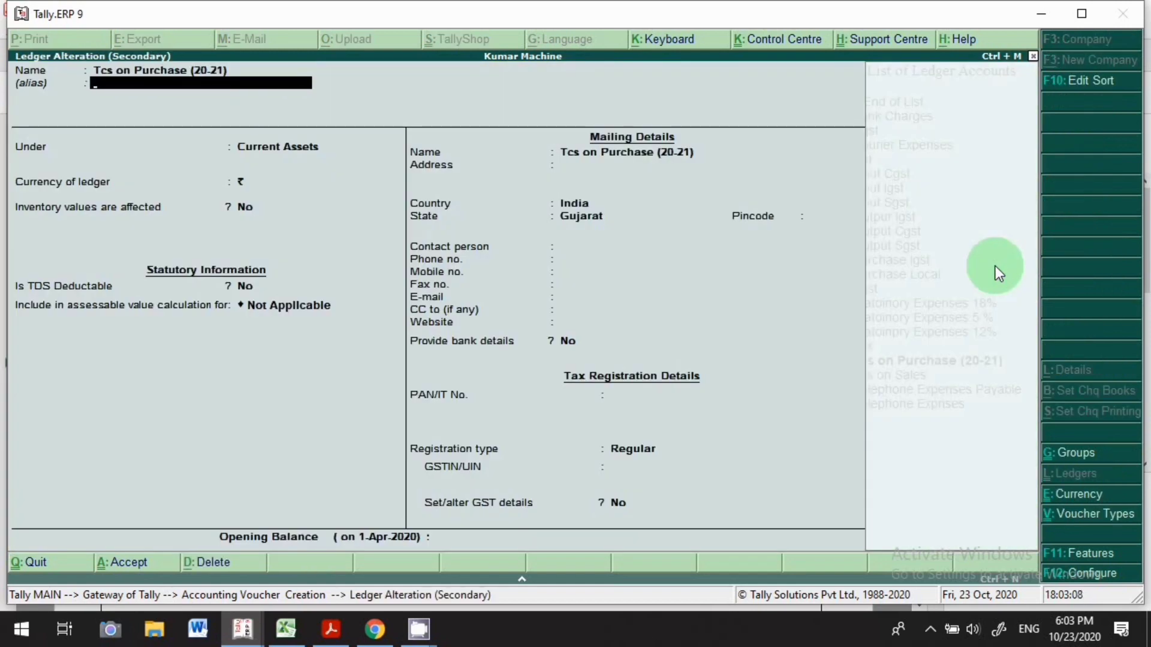
key(Return)
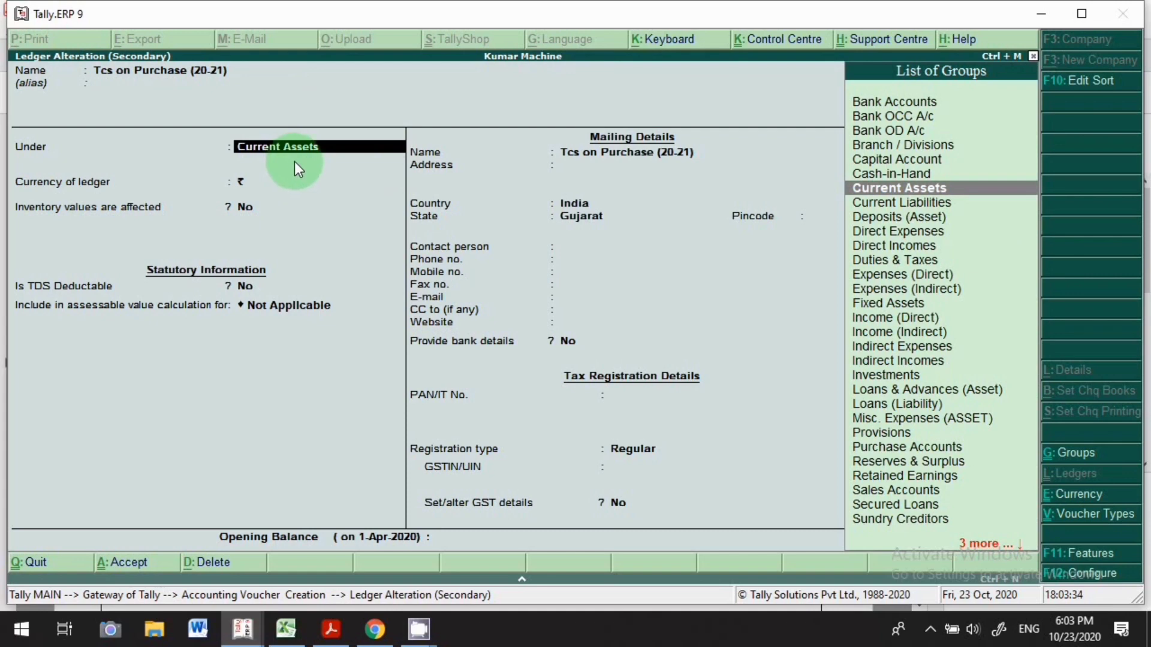
key(Return)
key(Return)
key(Return)
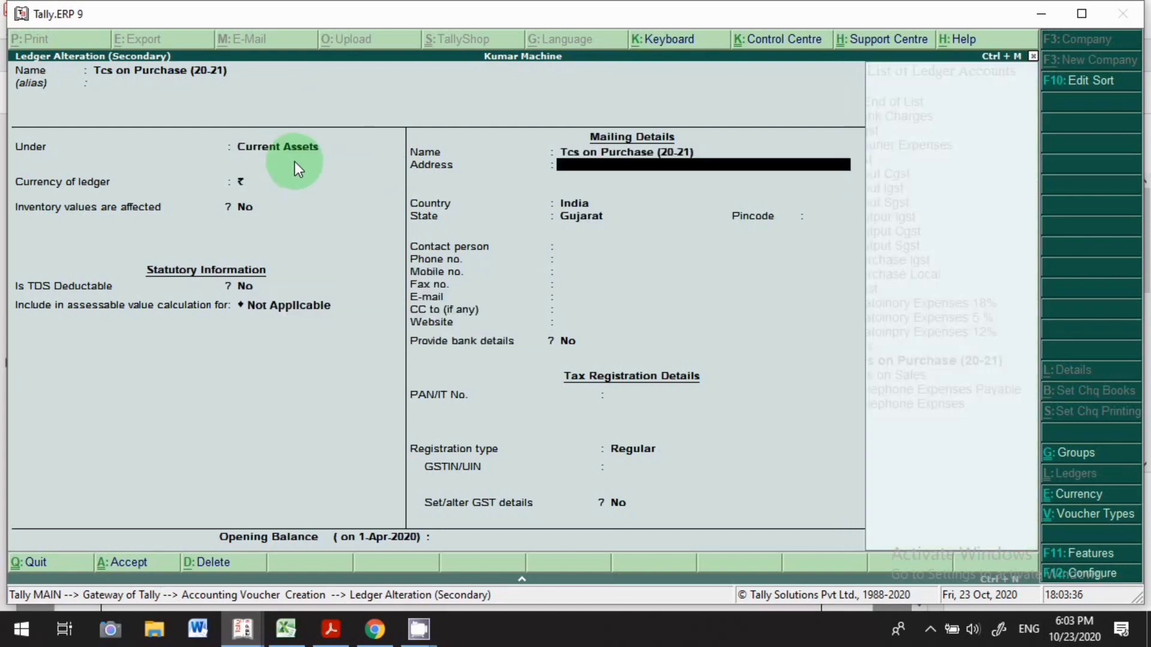
key(Return)
key(Return)
key(Return)
key(Return)
key(Return)
key(Return)
key(Return)
key(Return)
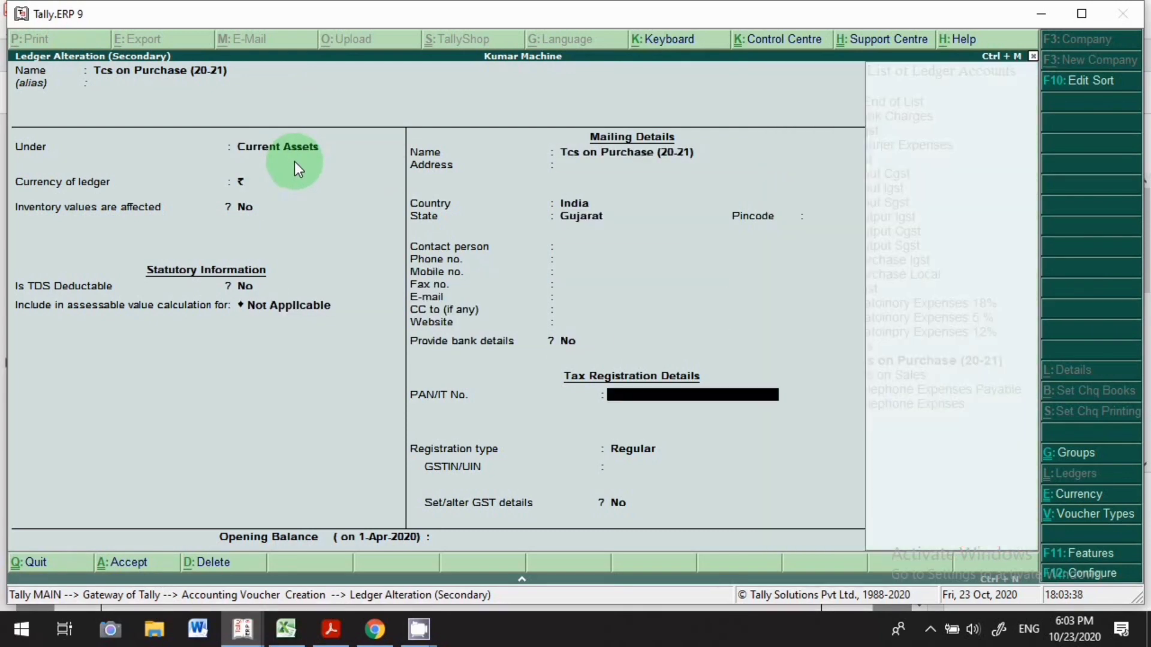
key(Return)
key(Return)
key(Return)
key(Return)
key(Return)
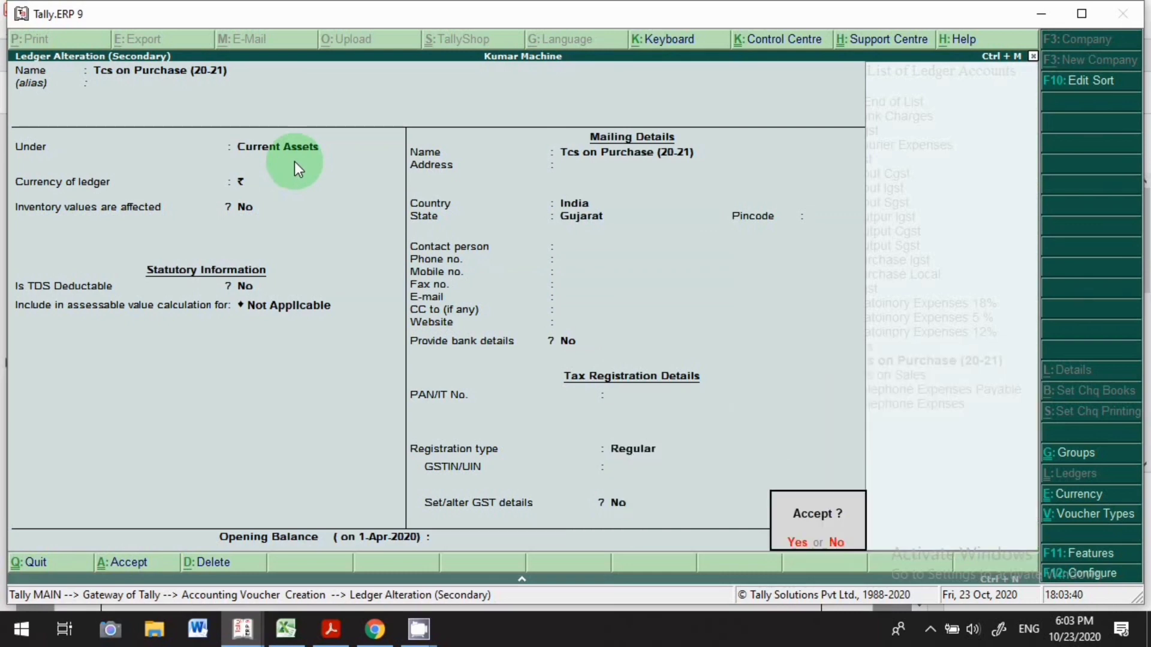
key(Return)
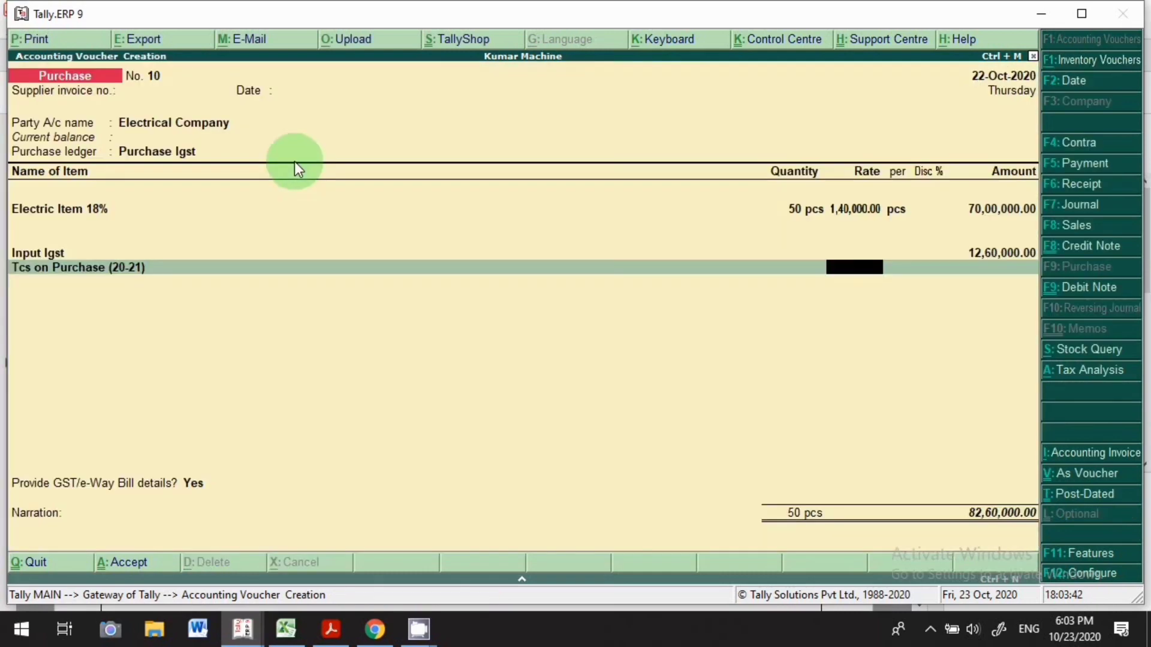
Step: Try a 0.075% rate on the Tcs on Purchase (20-21) line and compare its amount with the sales invoice PDF in Acrobat Reader
text(0.075)
key(Return)
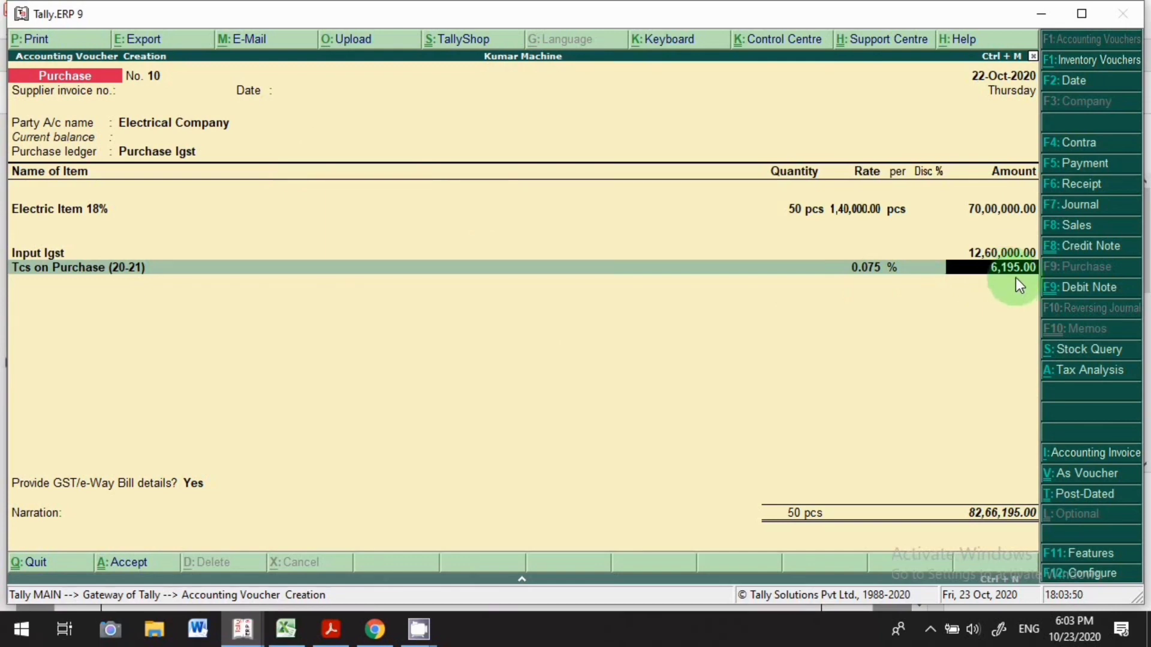
click(331, 628)
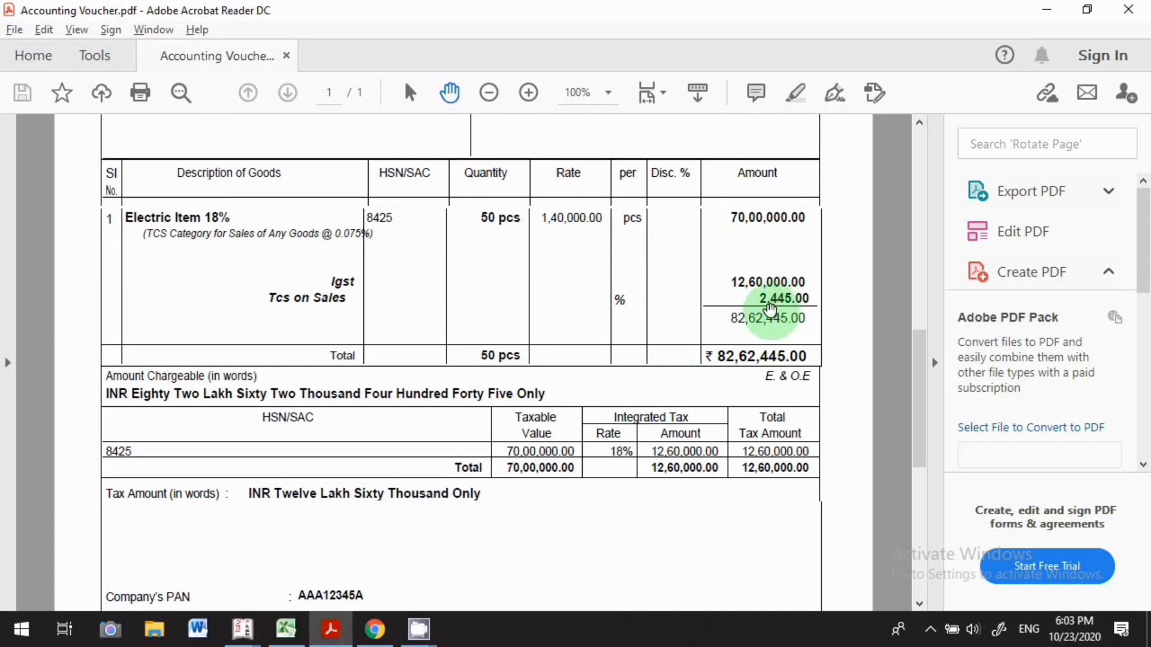
mouse_move(242, 629)
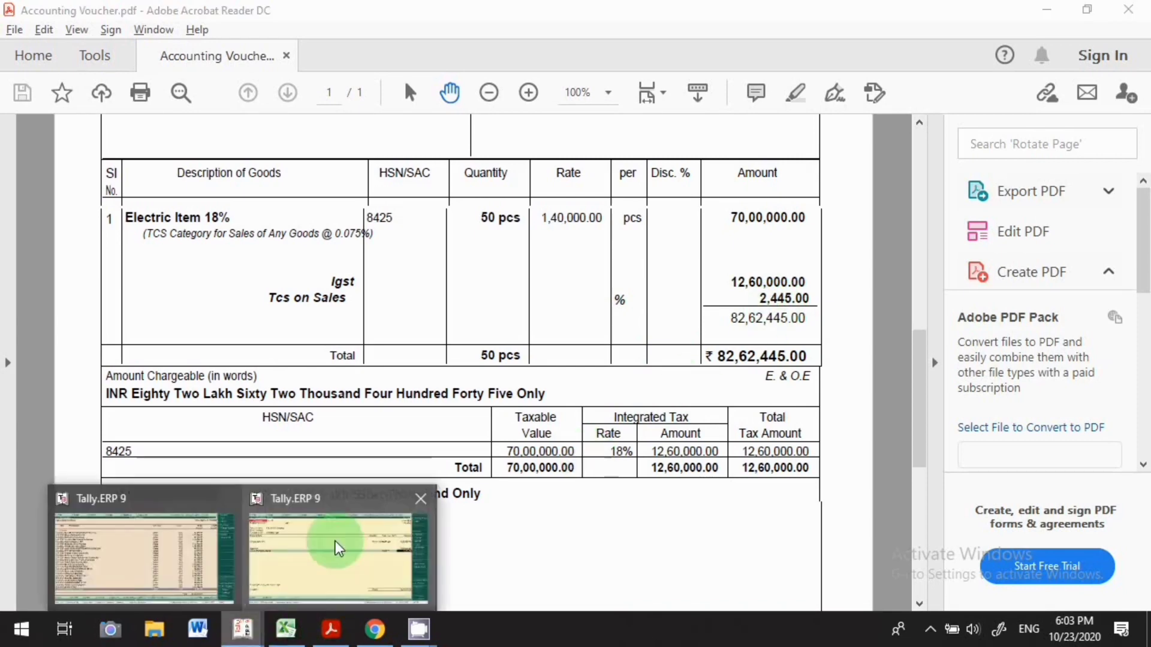
click(334, 545)
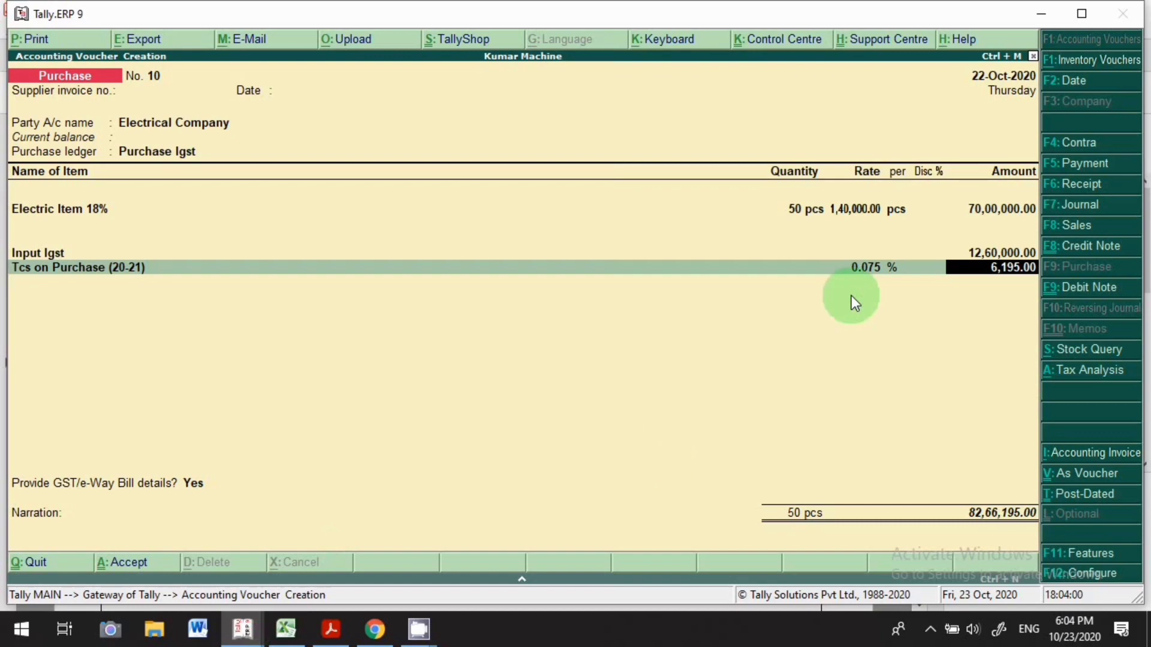
Step: Clear the rate and calculated amount from the Tcs on Purchase (20-21) line
key(BackSpace)
key(Return)
key(BackSpace)
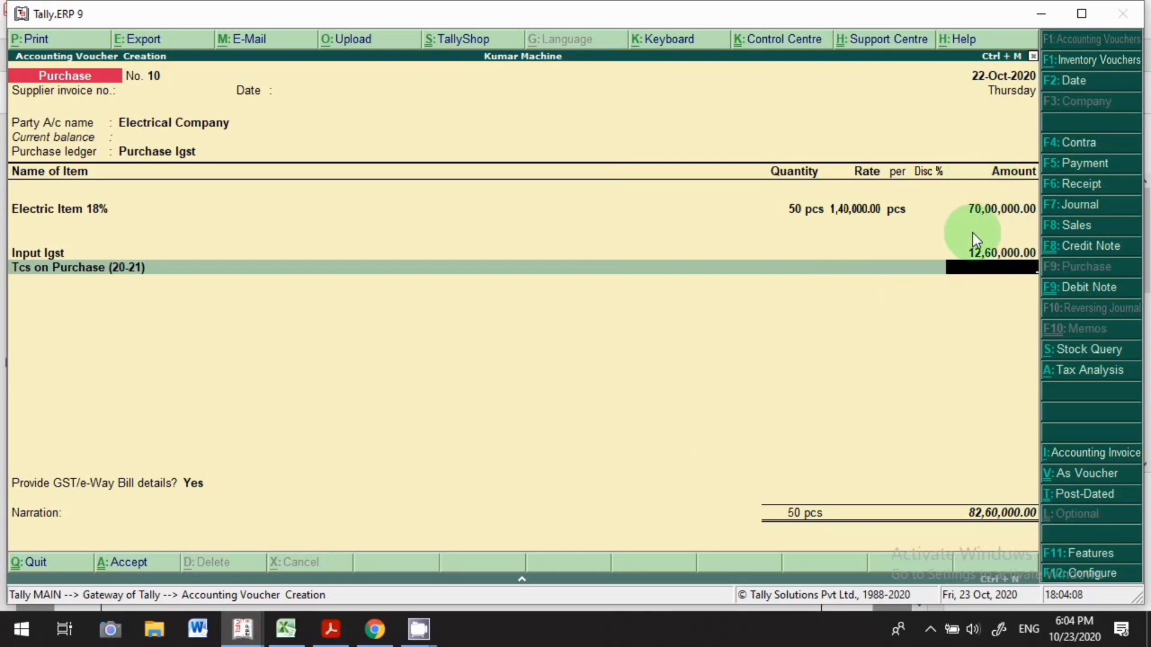
Step: Switch to the Excel worksheet and recalculate TCS VALUE in F9 as total invoice value minus the TCS threshold limit
click(279, 632)
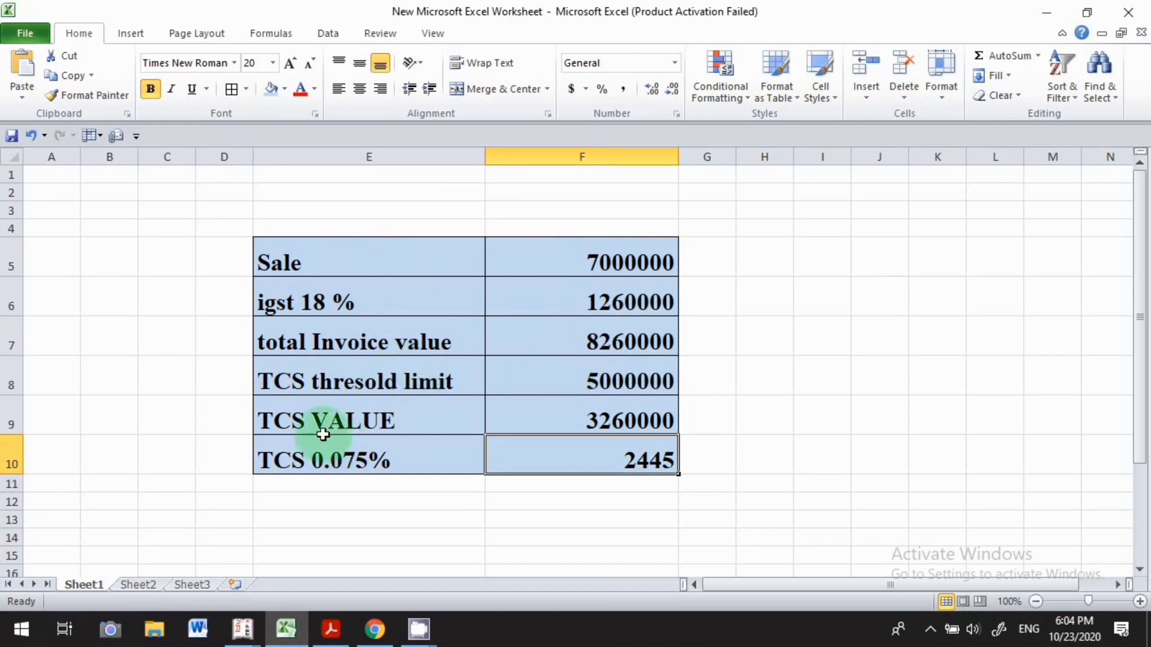
click(536, 420)
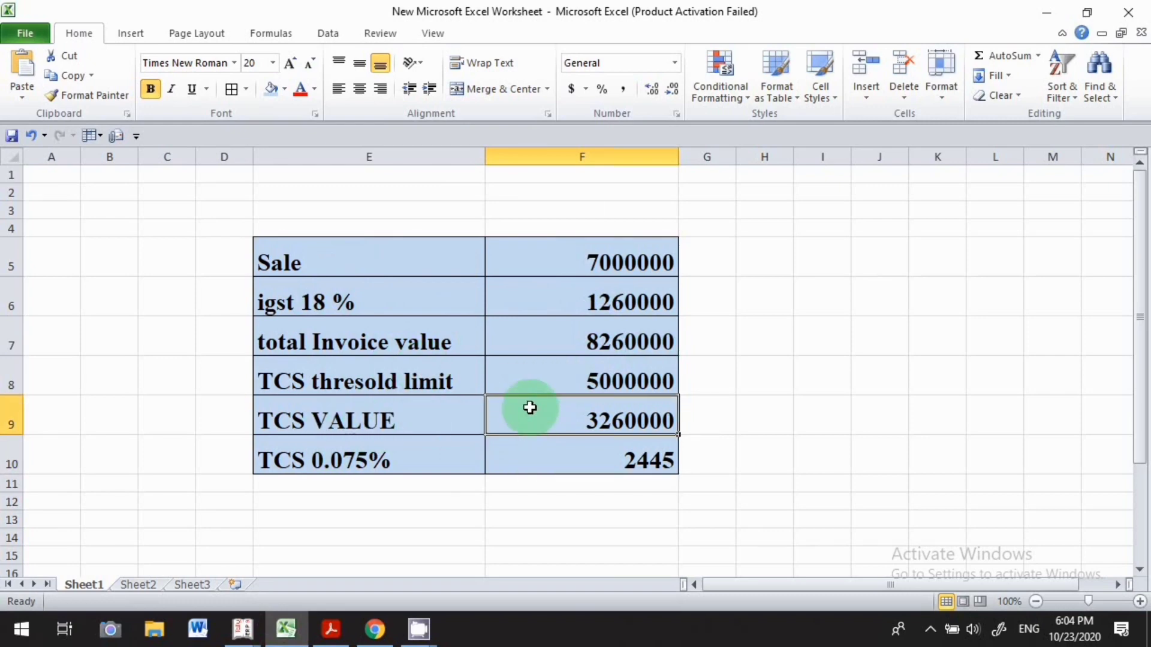
text(=)
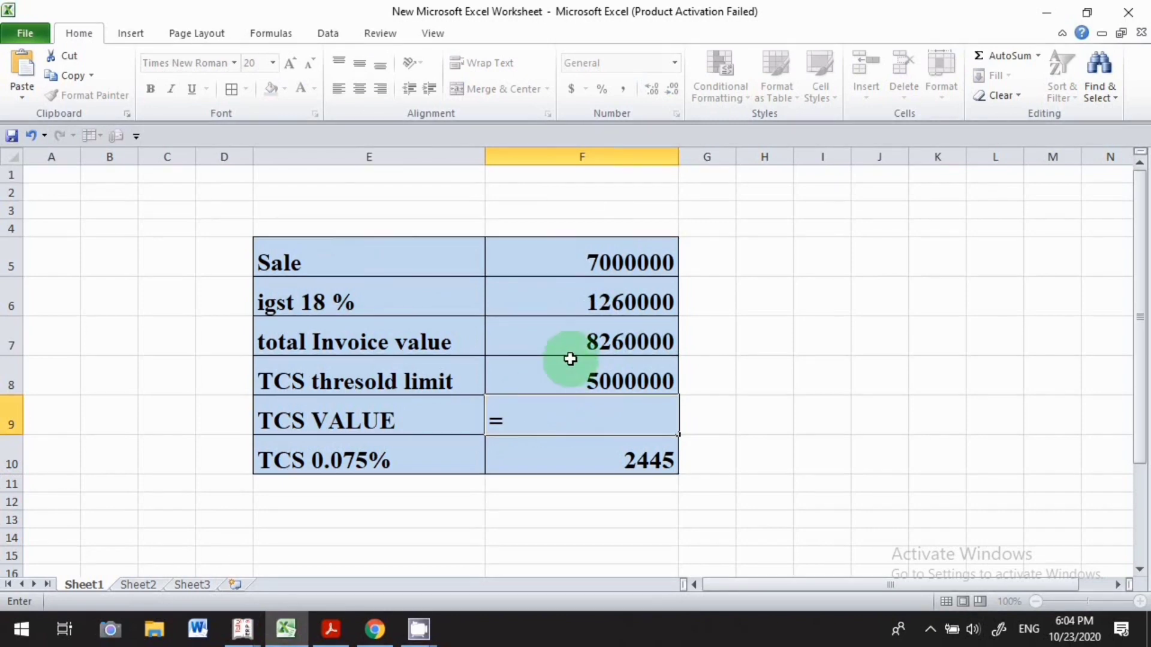
click(564, 340)
text(-)
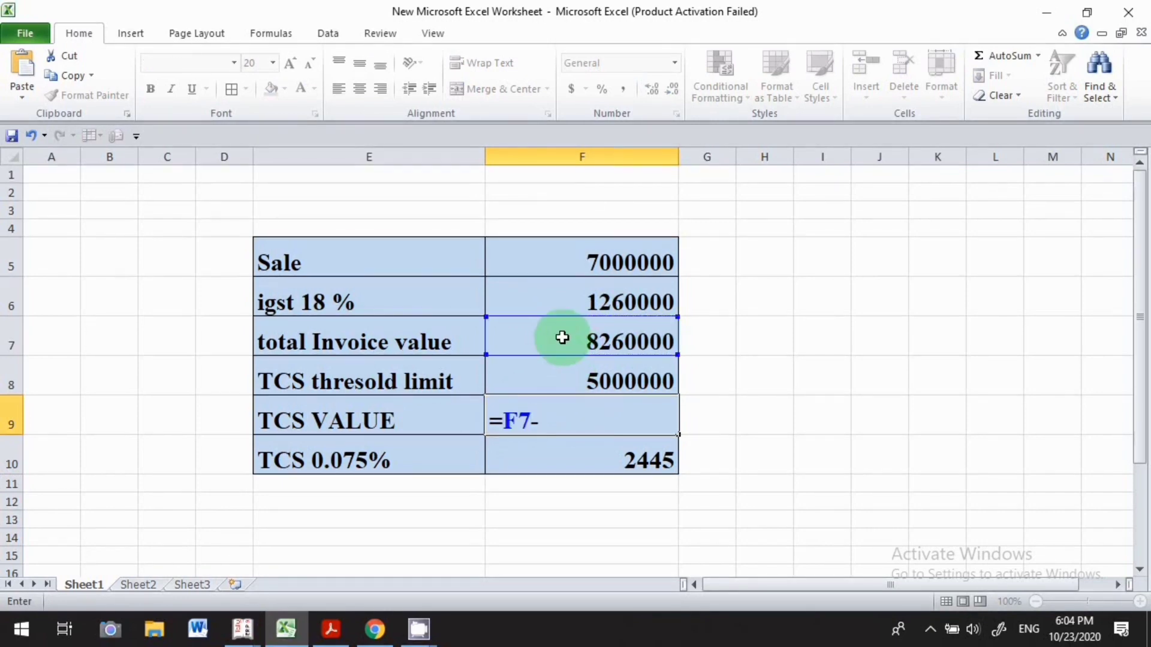
click(591, 400)
click(589, 378)
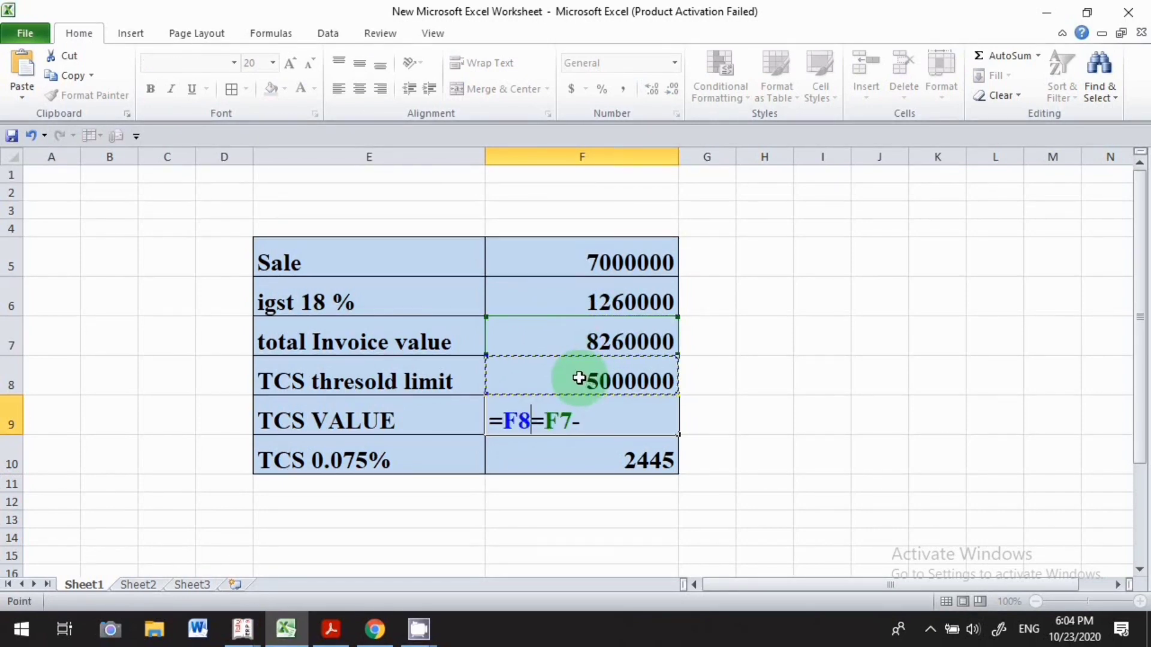
key(Return)
Step: Recalculate the TCS amount in F10 with the formula =F9*0.075/100
click(623, 459)
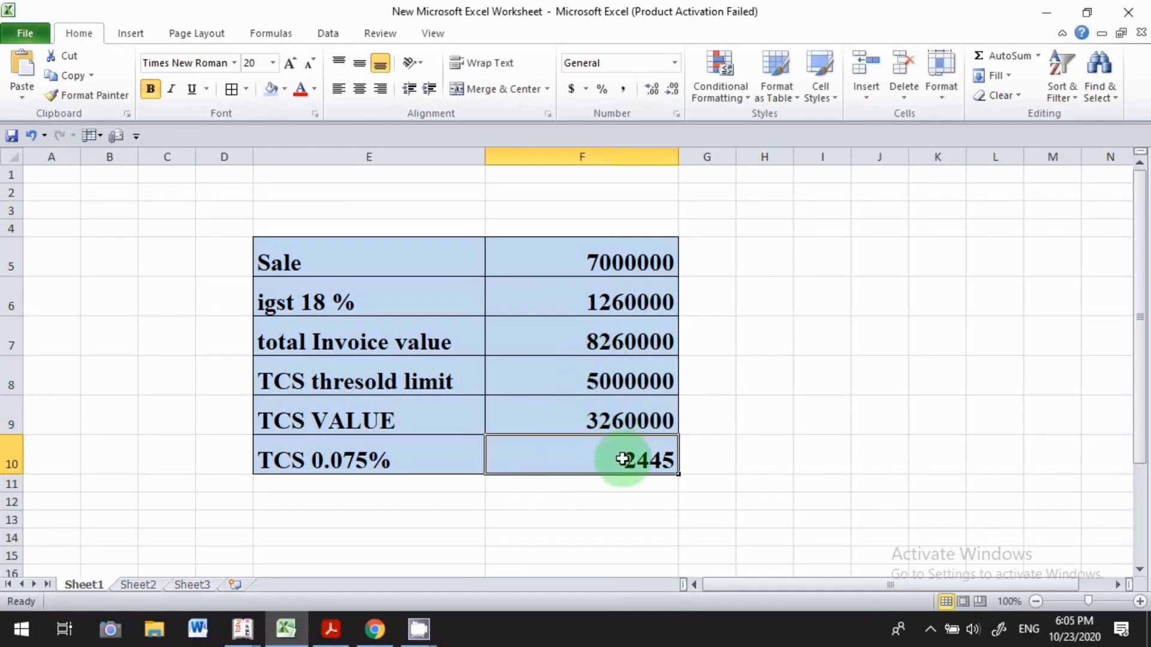
text(=)
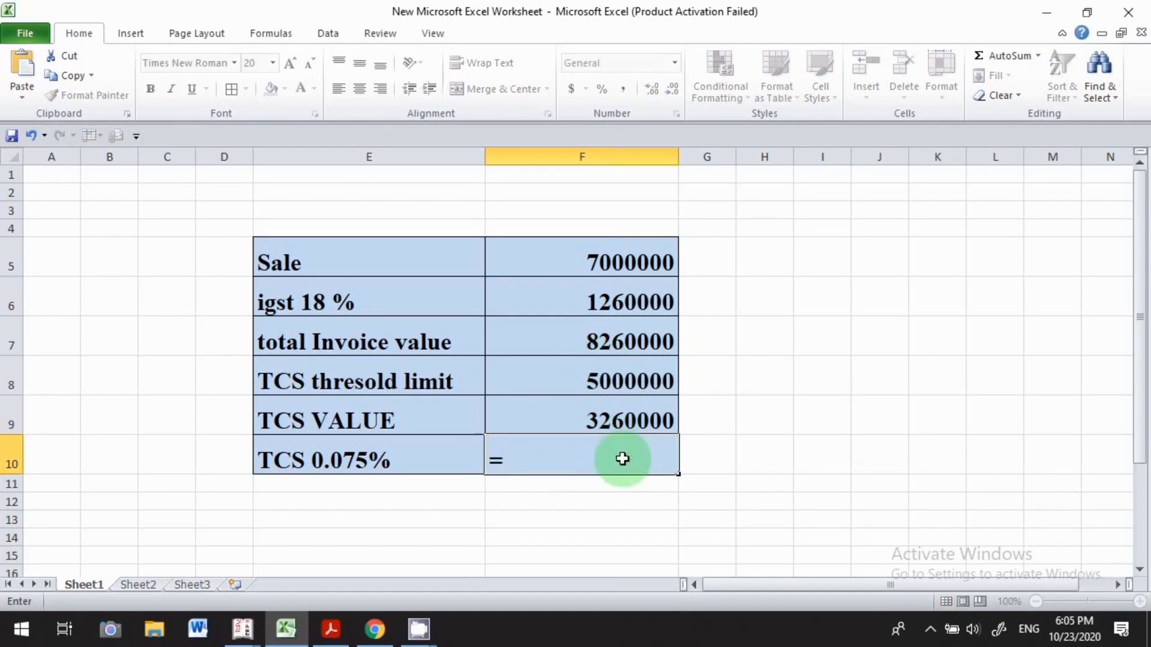
click(577, 422)
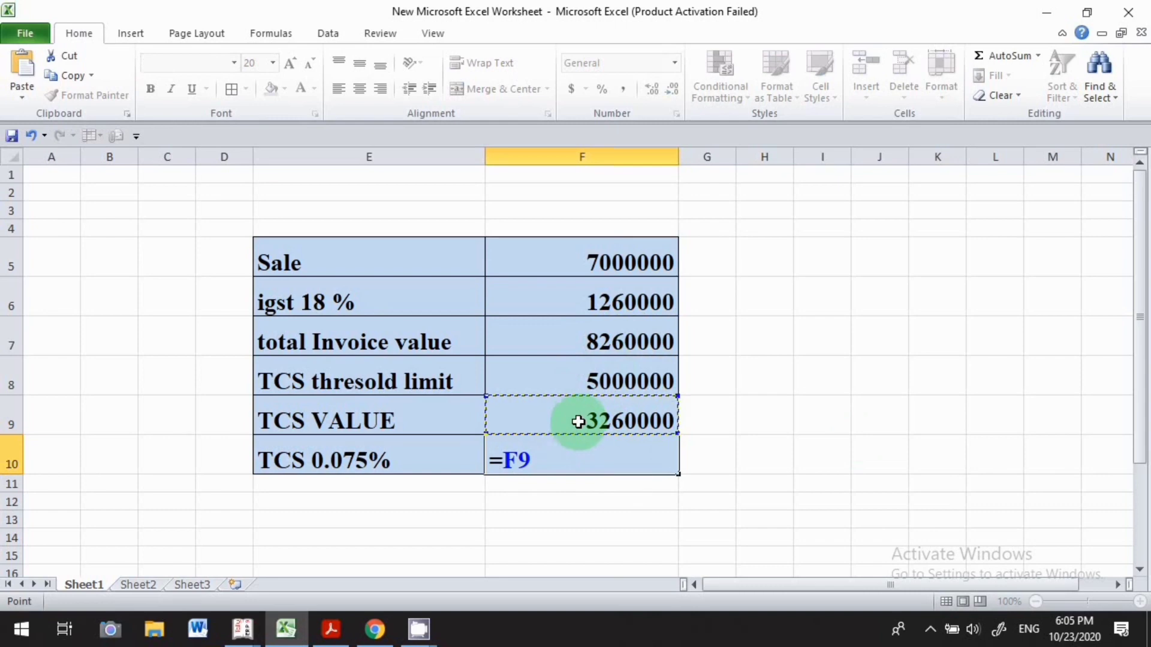
text(*0.075/)
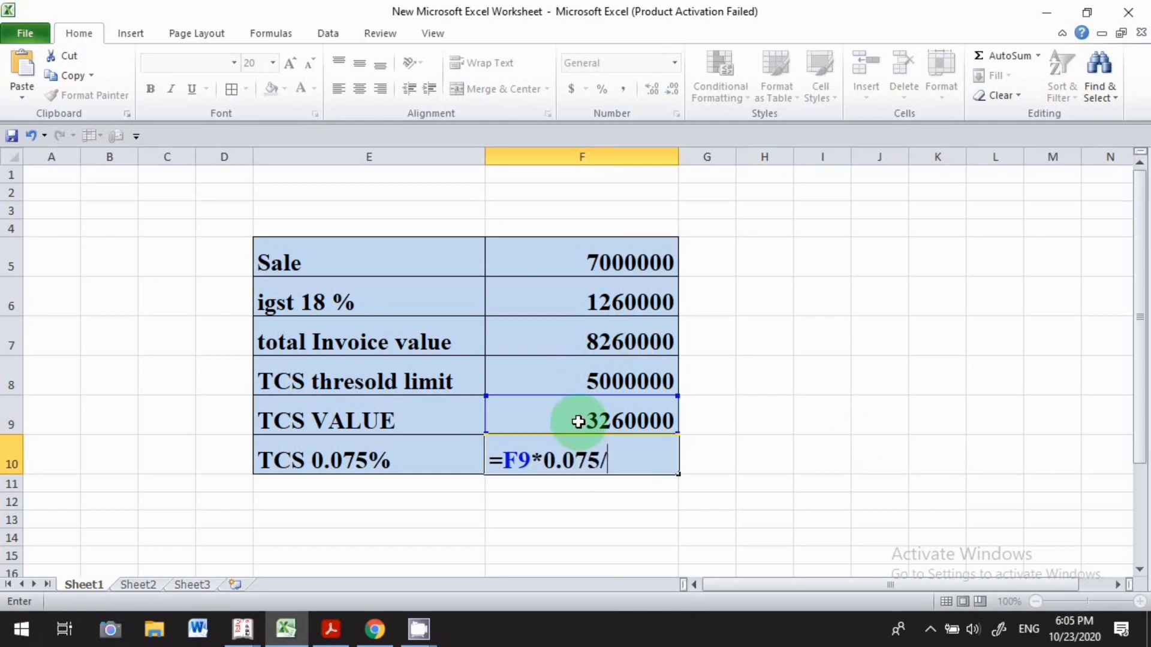
text(100)
key(Return)
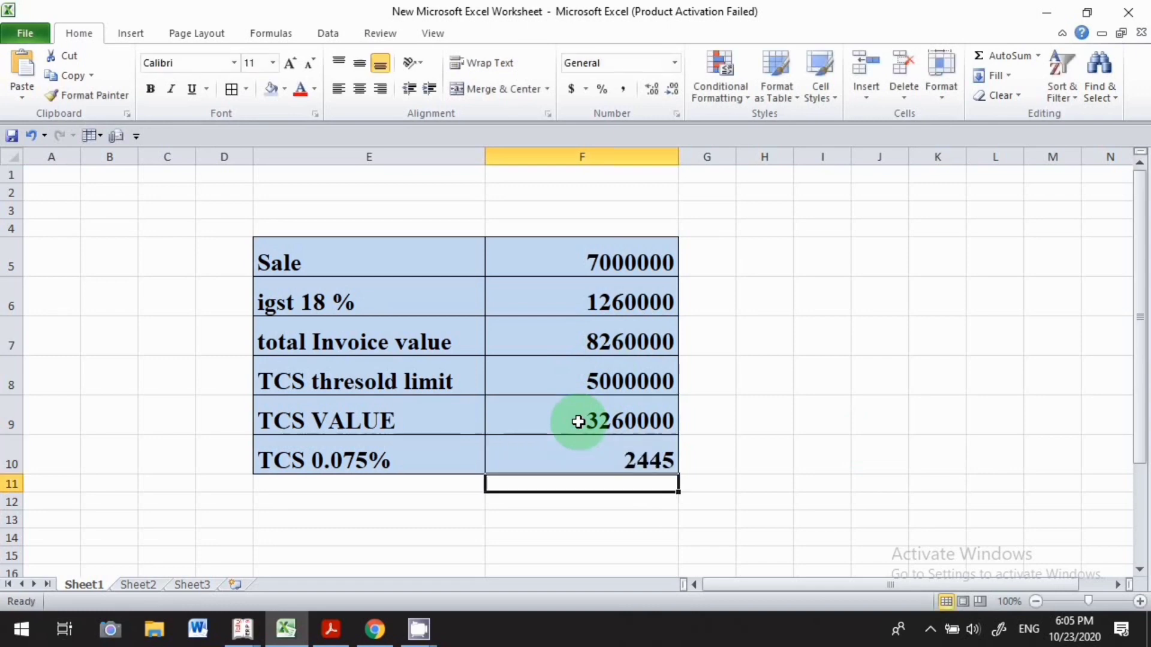
Step: Check the worksheet's TCS figures and enter 2445 as the Tcs on Purchase (20-21) amount in the Tally.ERP 9 purchase voucher
click(572, 453)
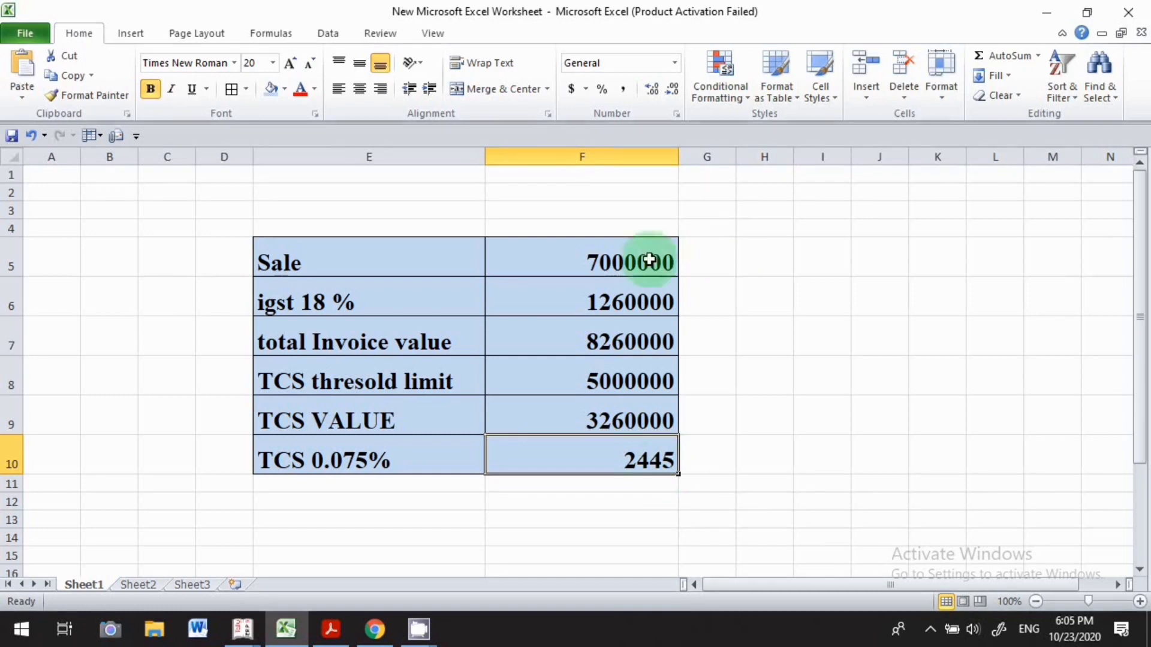
click(567, 340)
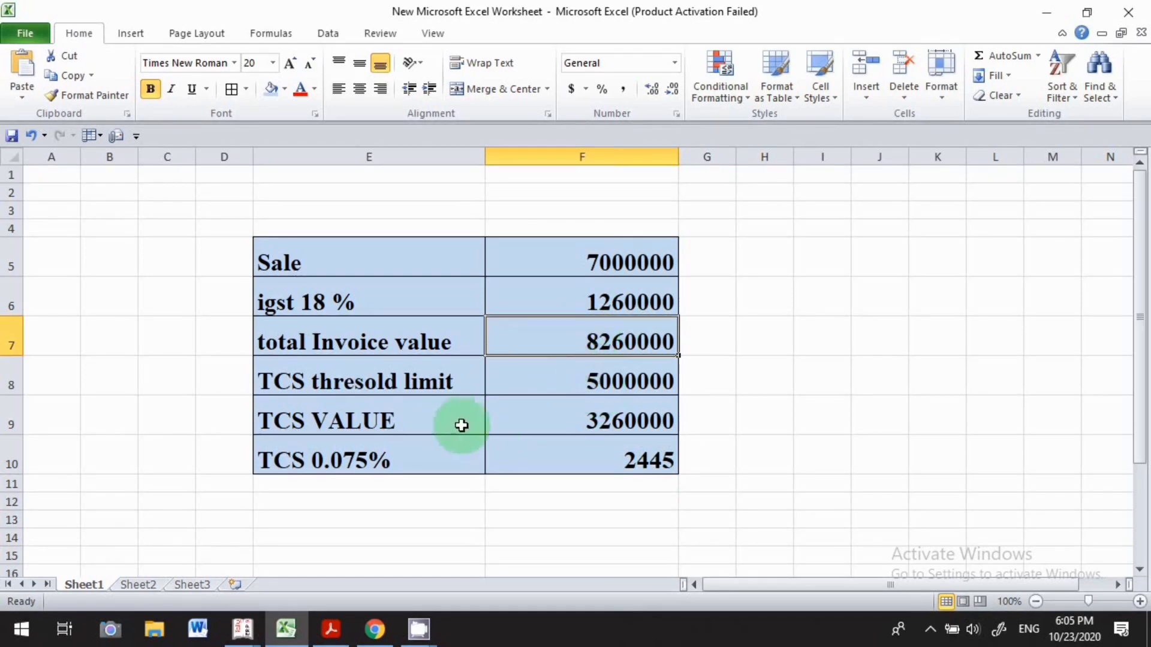
click(512, 425)
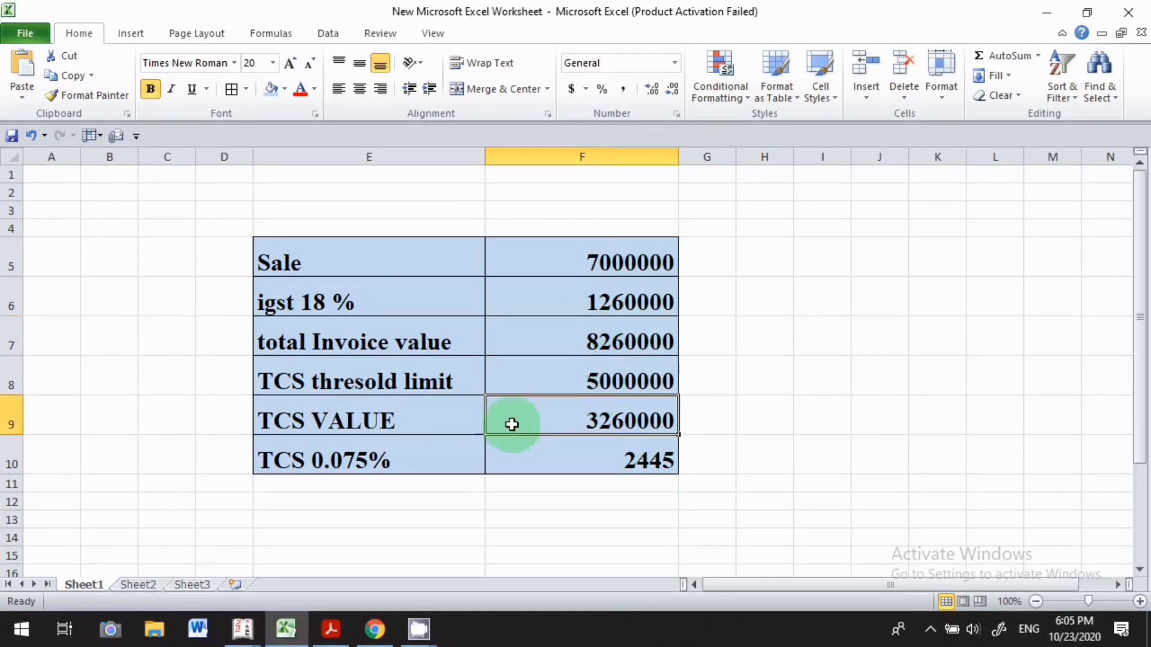
click(570, 478)
click(560, 465)
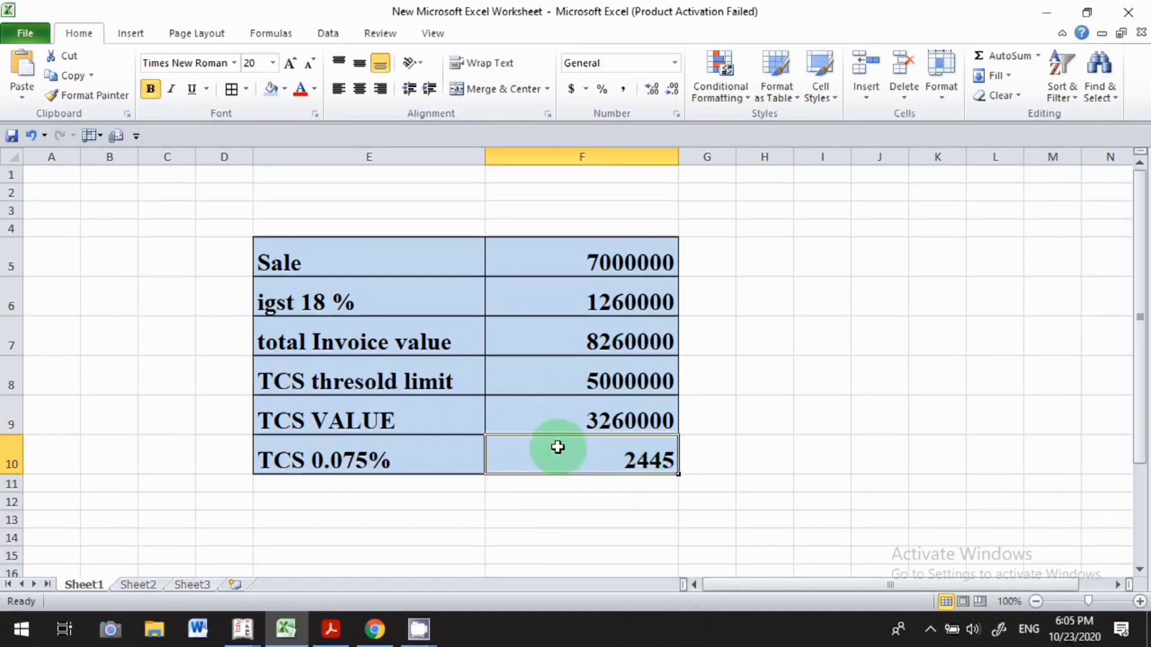
mouse_move(242, 630)
click(304, 574)
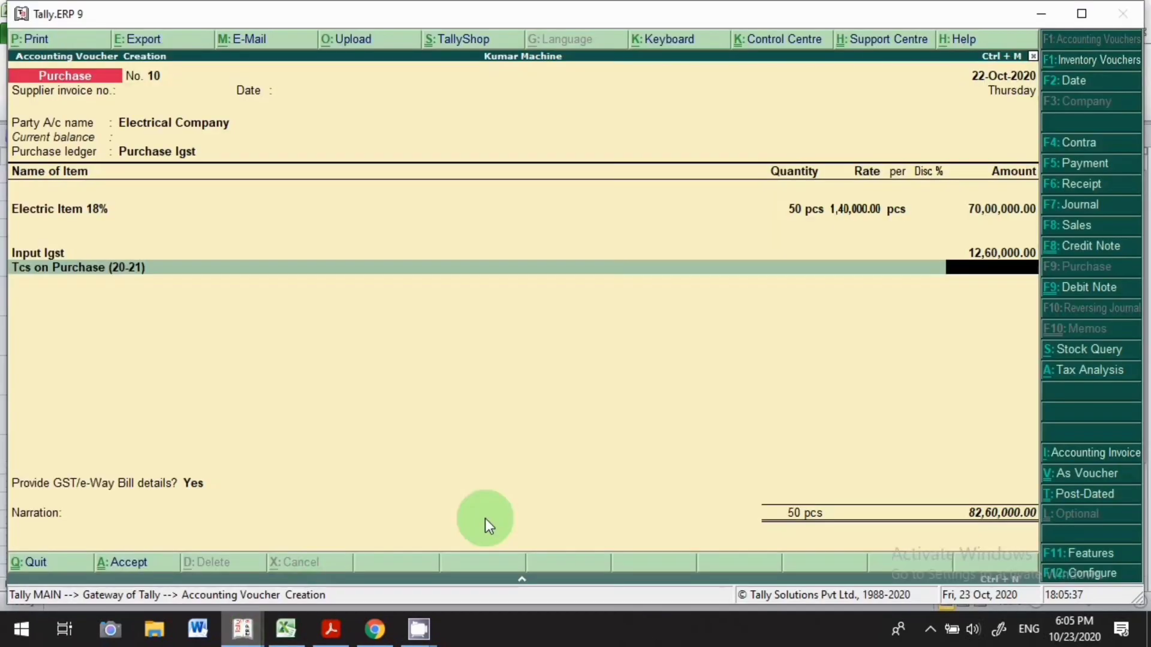
text(2445)
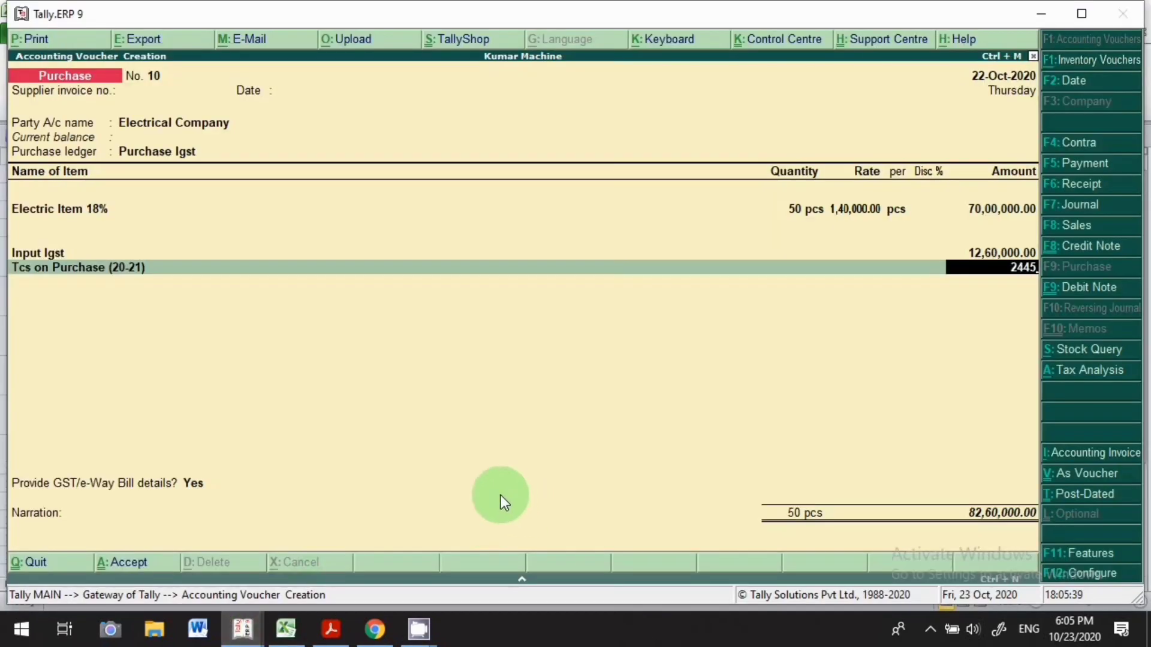
key(Return)
key(Return)
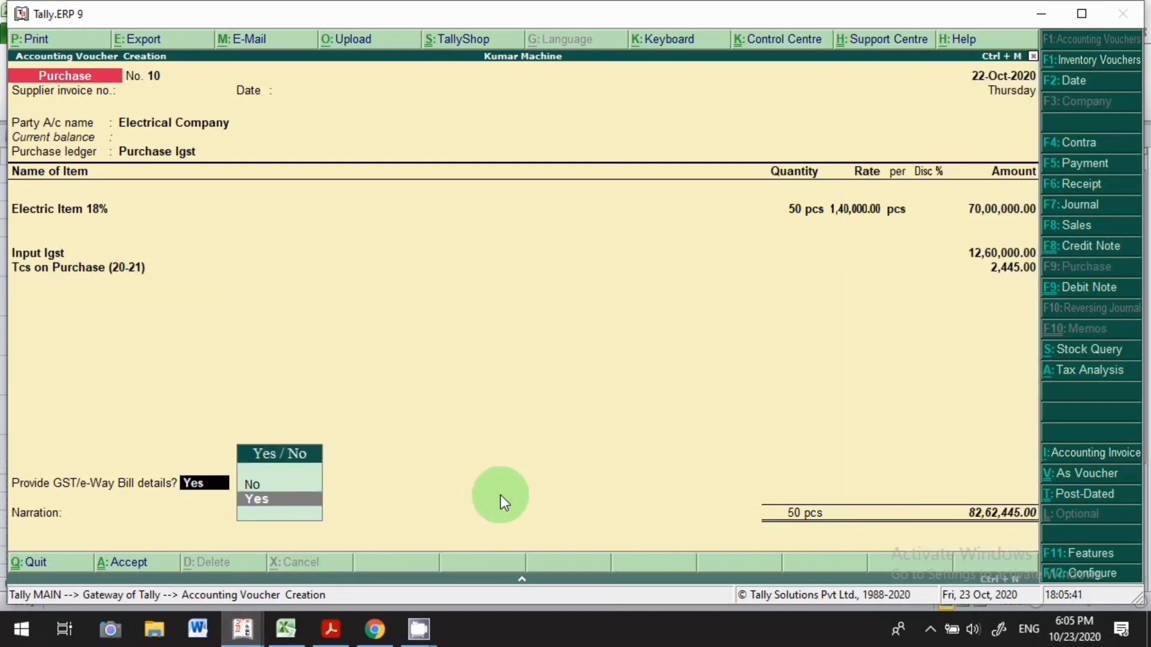
Step: Leave the e-way bill details form unfilled and set Provide GST/e-Way Bill details to No
key(Return)
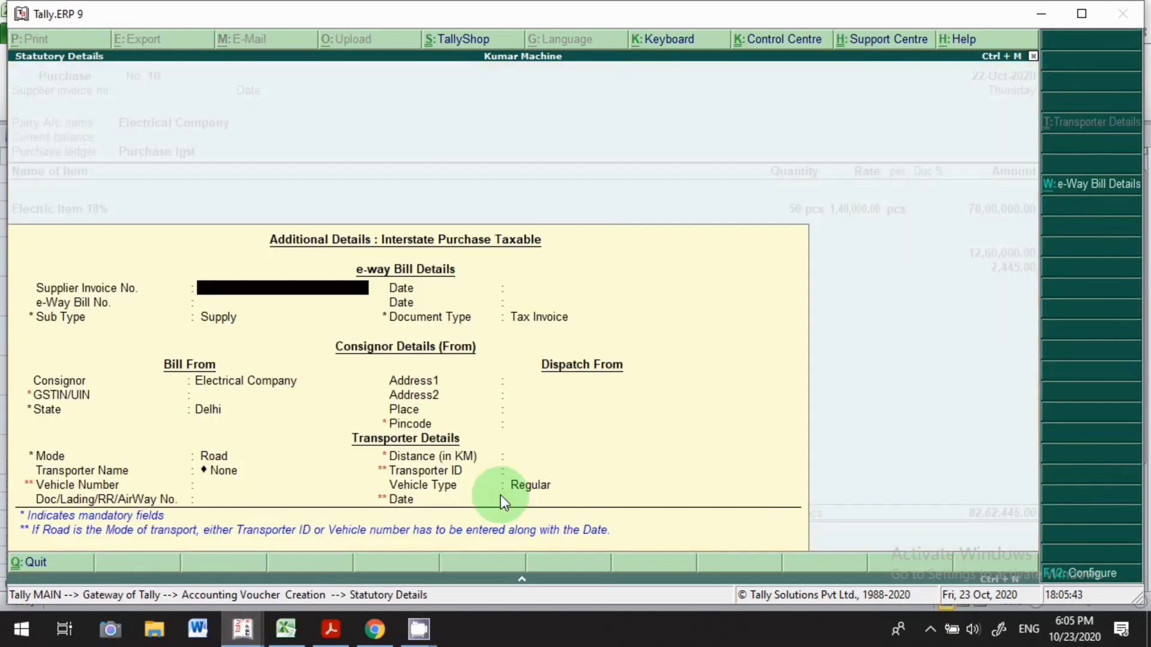
key(Escape)
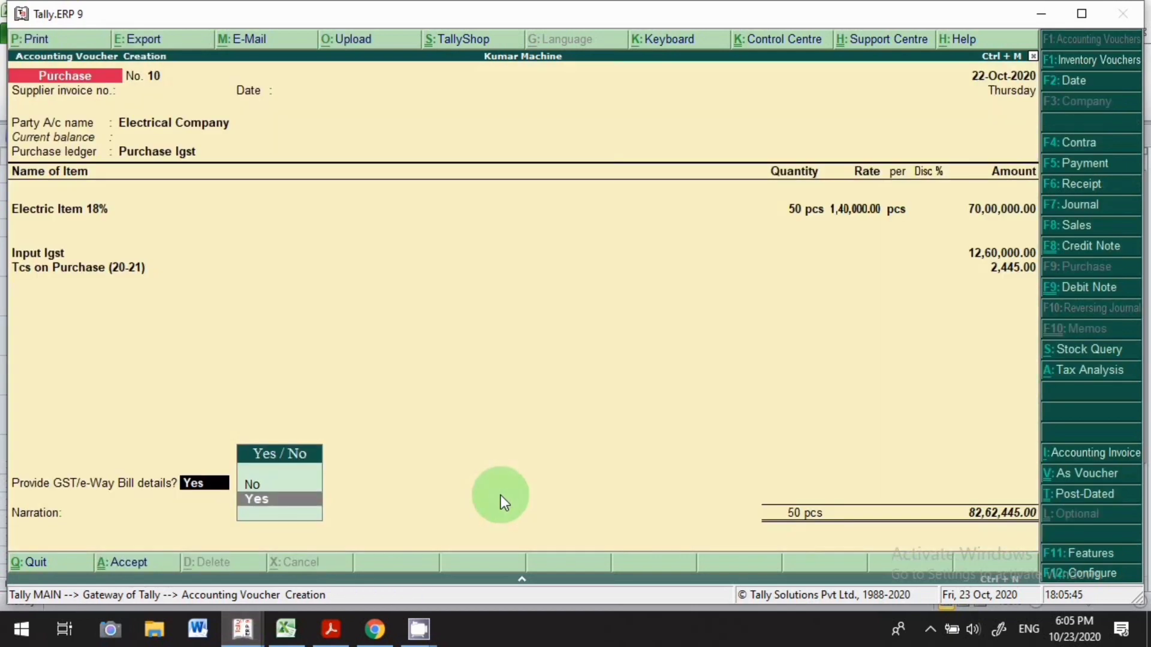
key(Up)
key(Return)
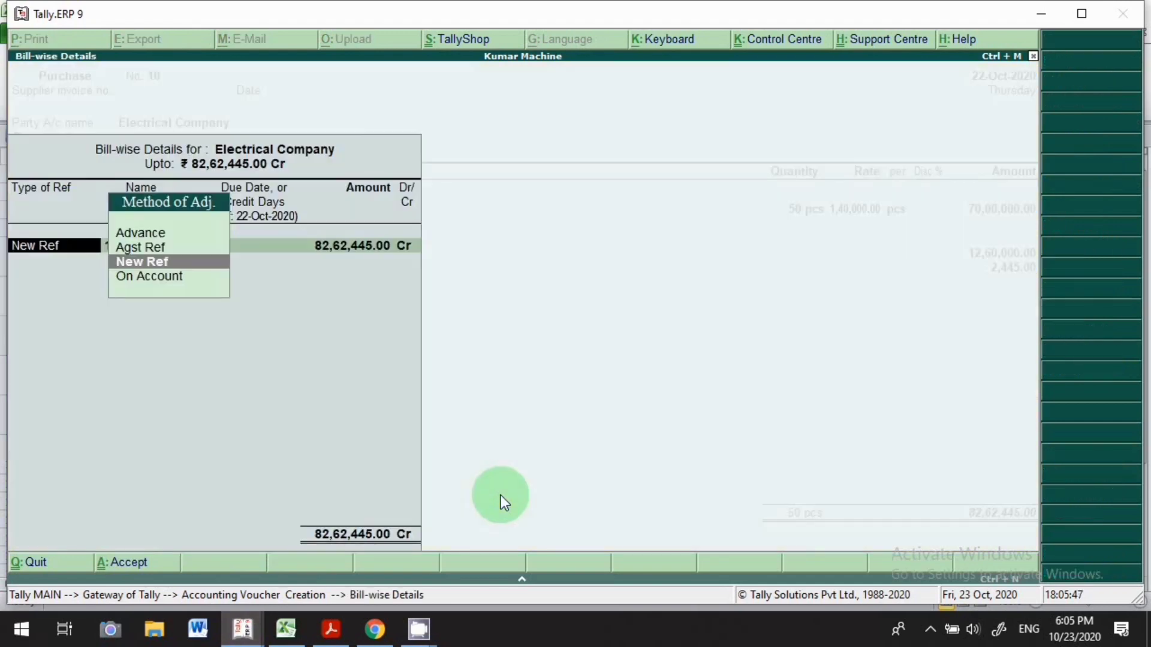
Step: Allocate the full bill amount for Electrical Company as New Ref, save the purchase voucher, and return to the Gateway of Tally
key(Return)
key(Return)
key(Return)
key(Return)
key(Return)
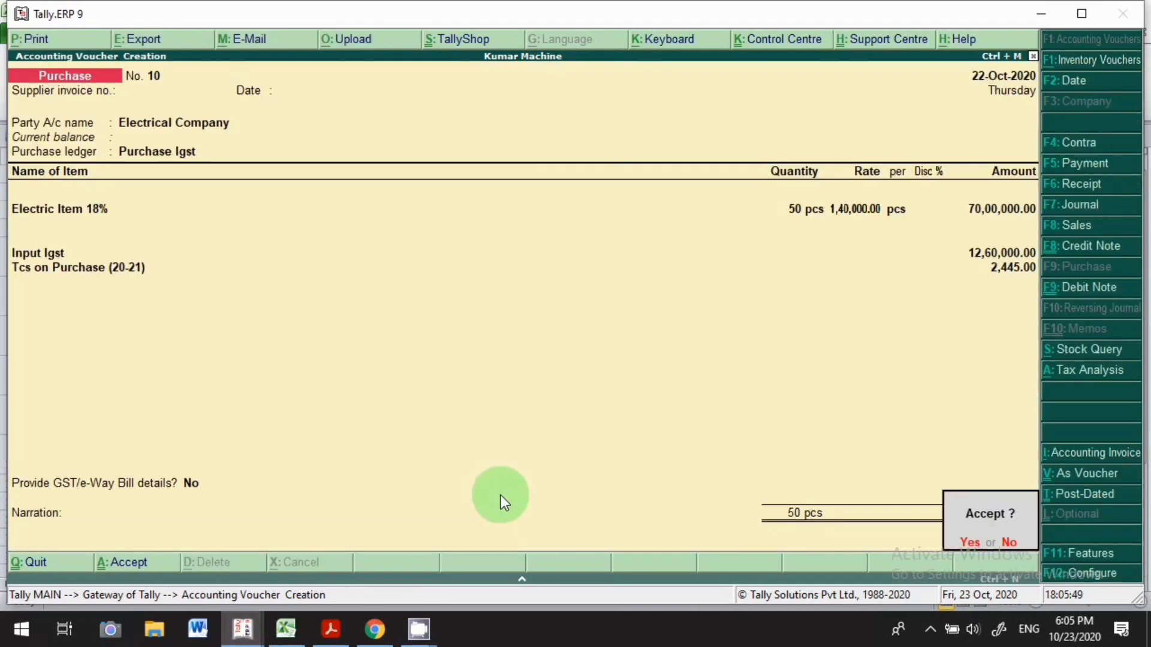
key(Return)
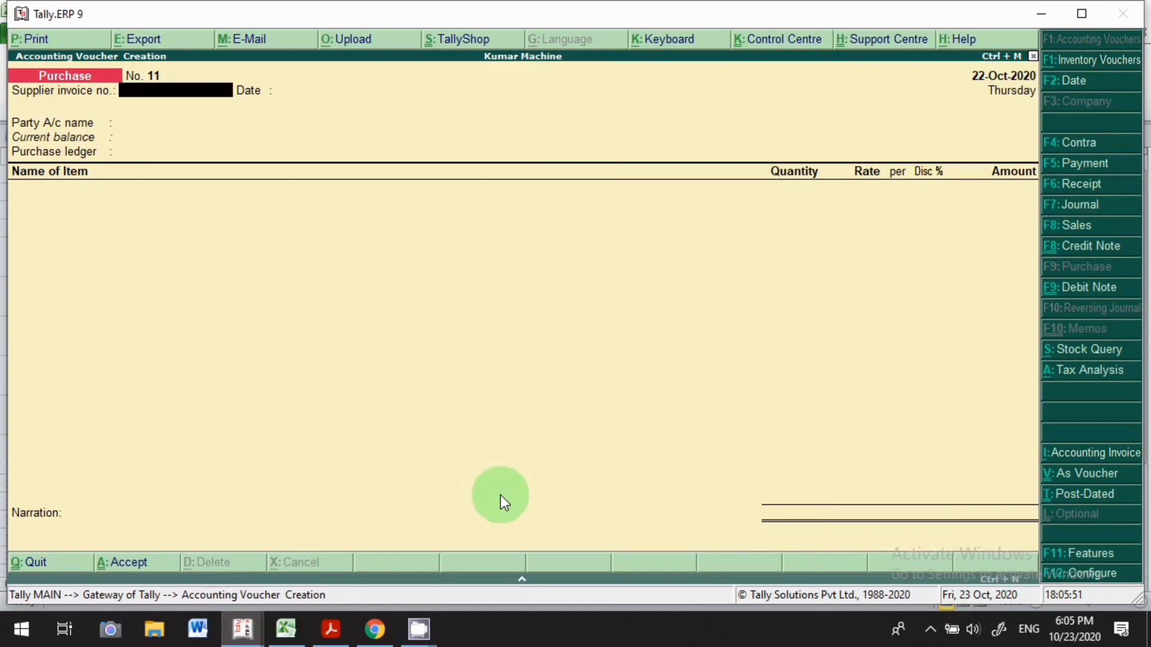
key(Escape)
key(Return)
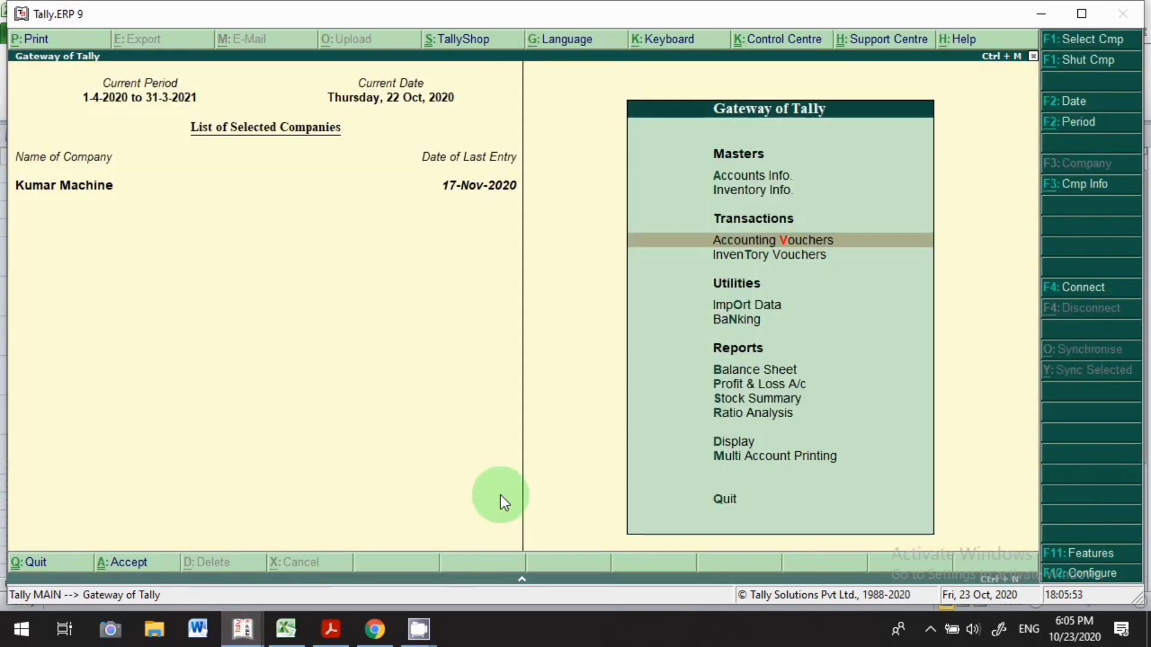
Step: Examine the Tcs on Purchase (20-21) line under Current Assets in Kumar Machine's detailed Balance Sheet, then return to the Gateway of Tally
key(b)
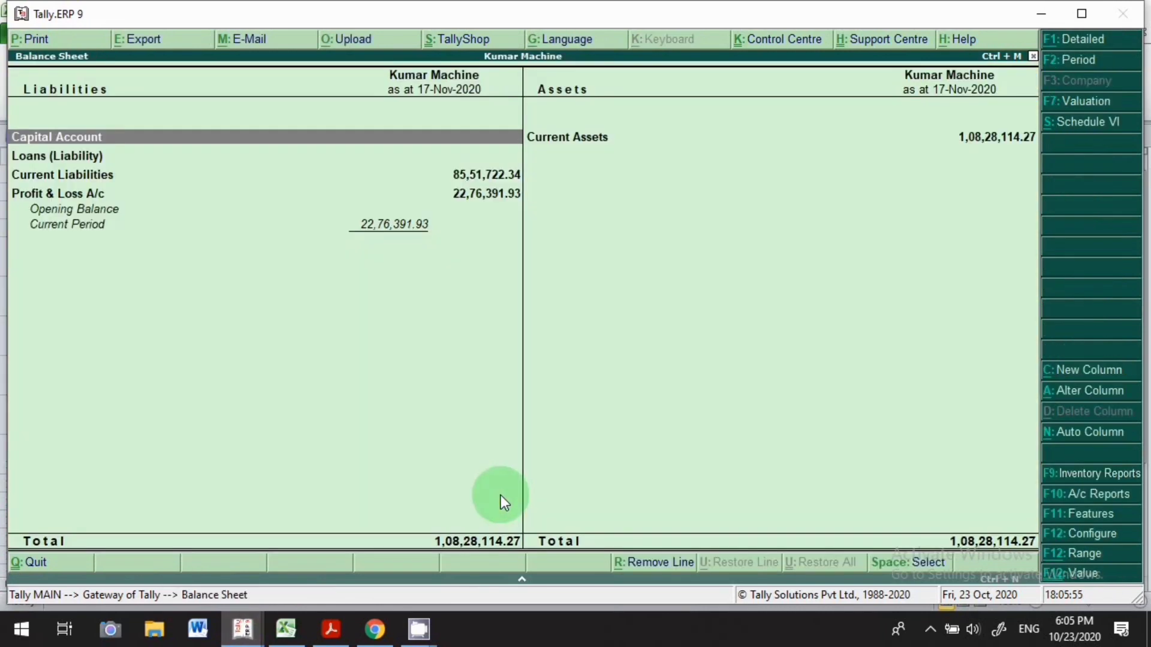
click(1065, 42)
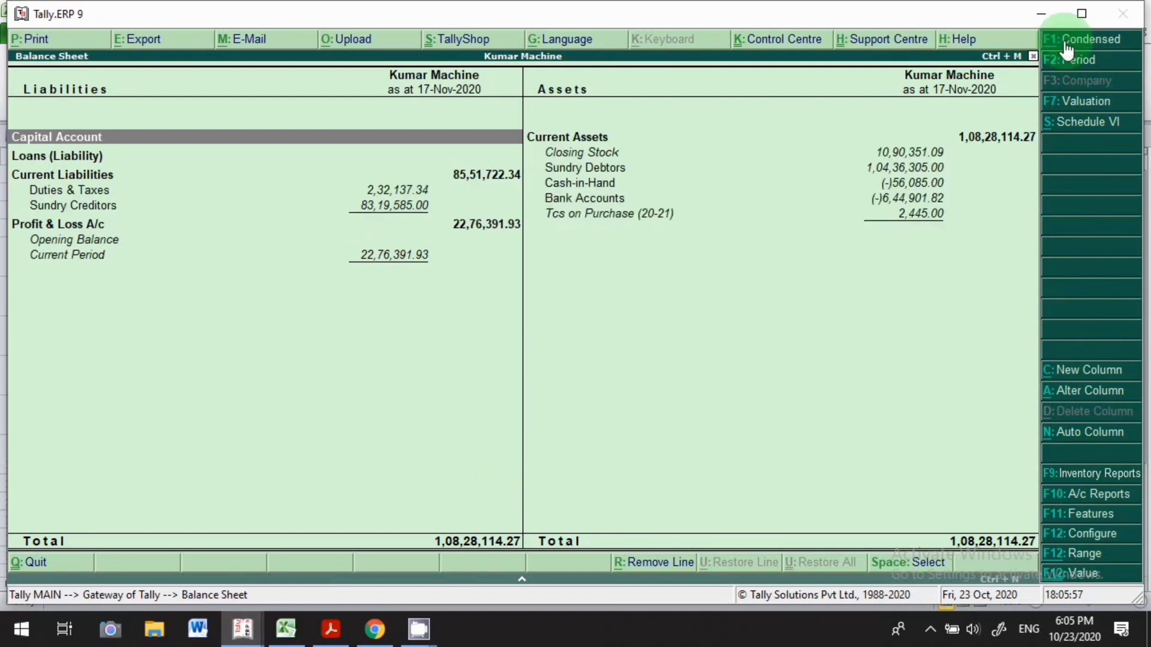
click(624, 223)
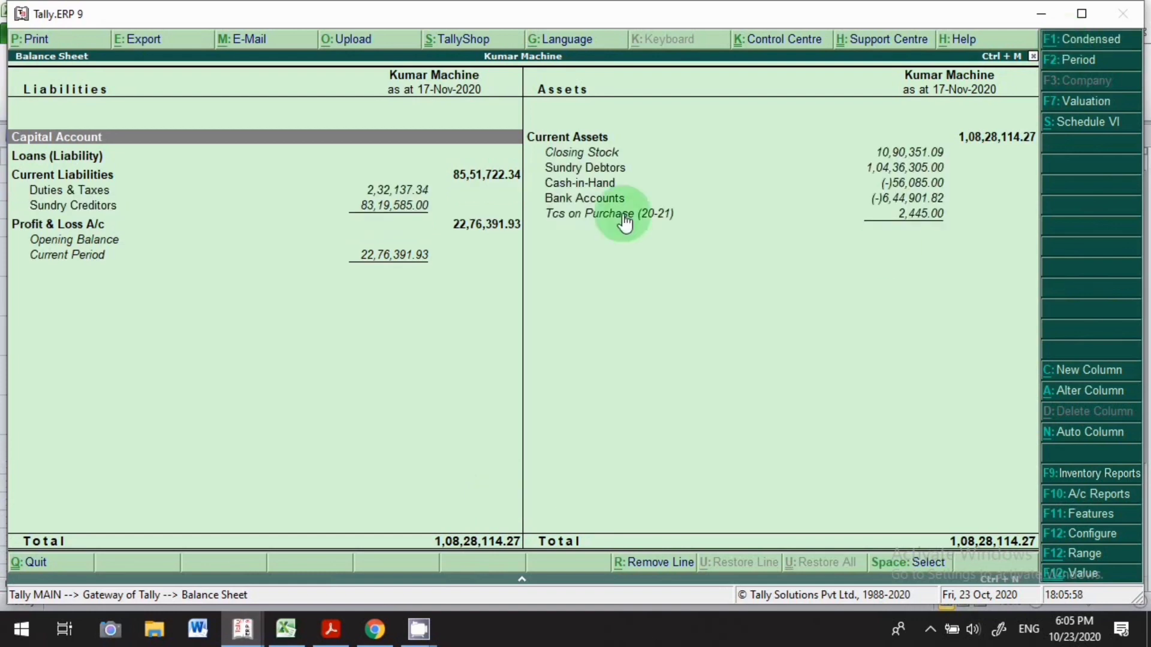
click(656, 226)
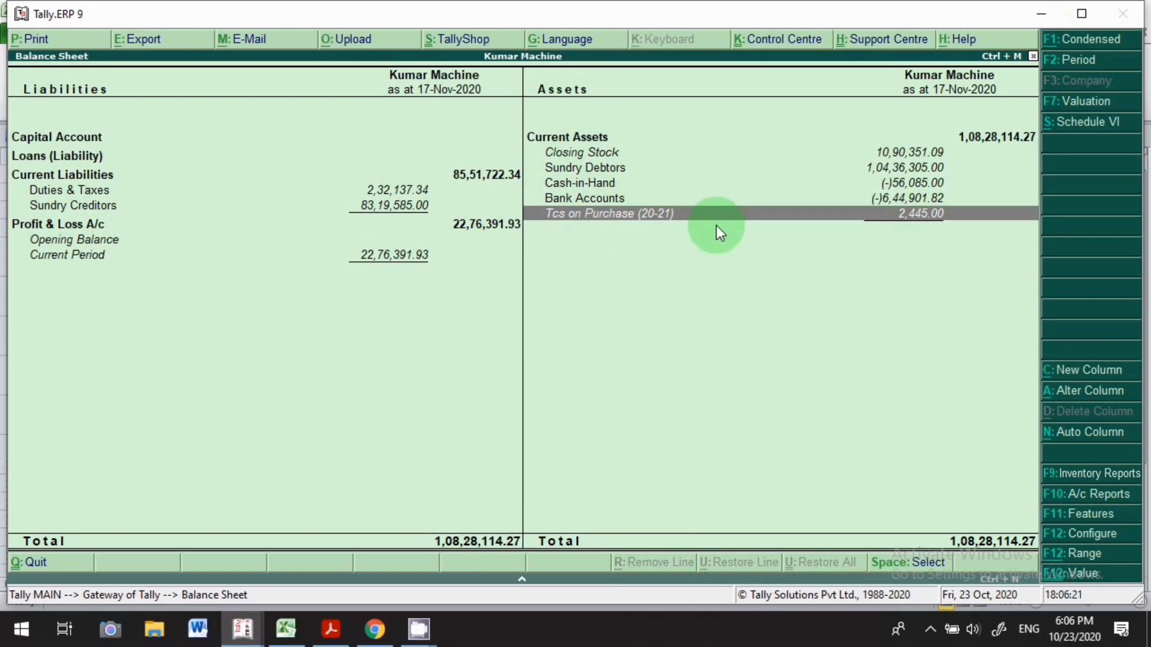
key(Escape)
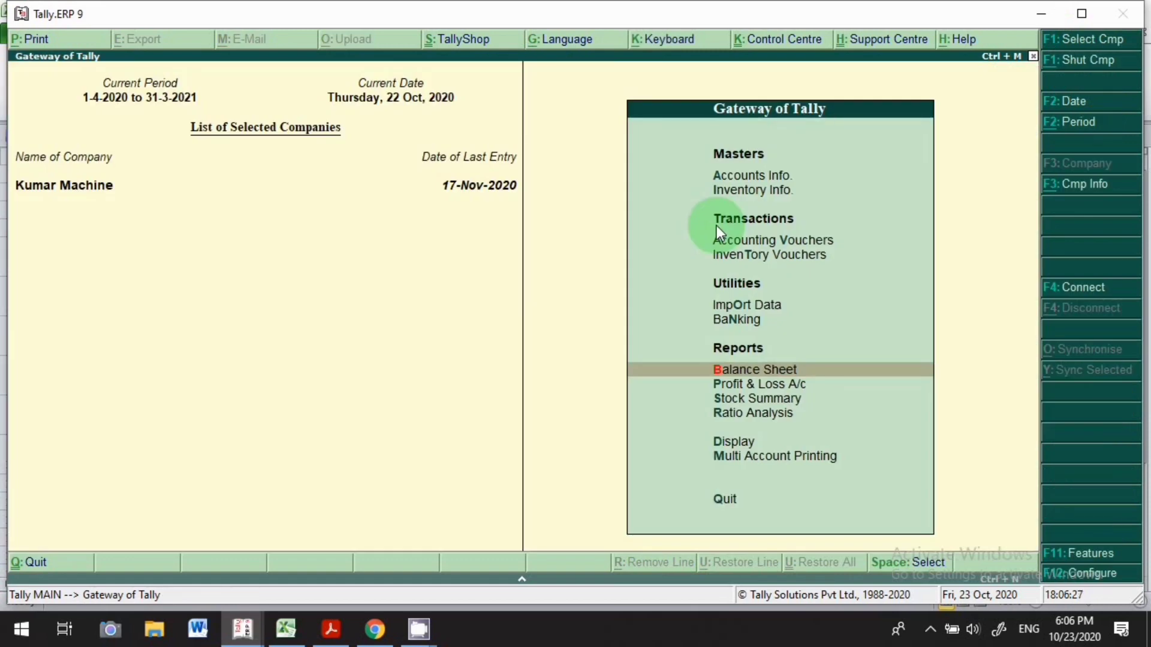
Step: Start a journal voucher in Kumar Machine and set its date to 30-10-2020
key(v)
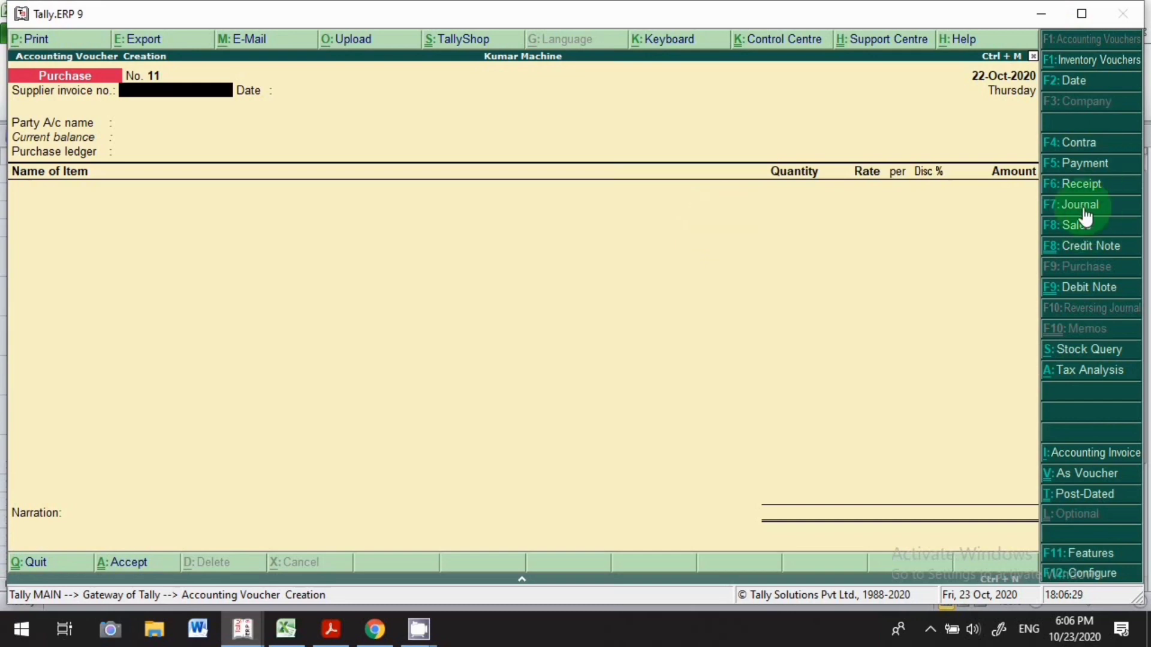
key(F2)
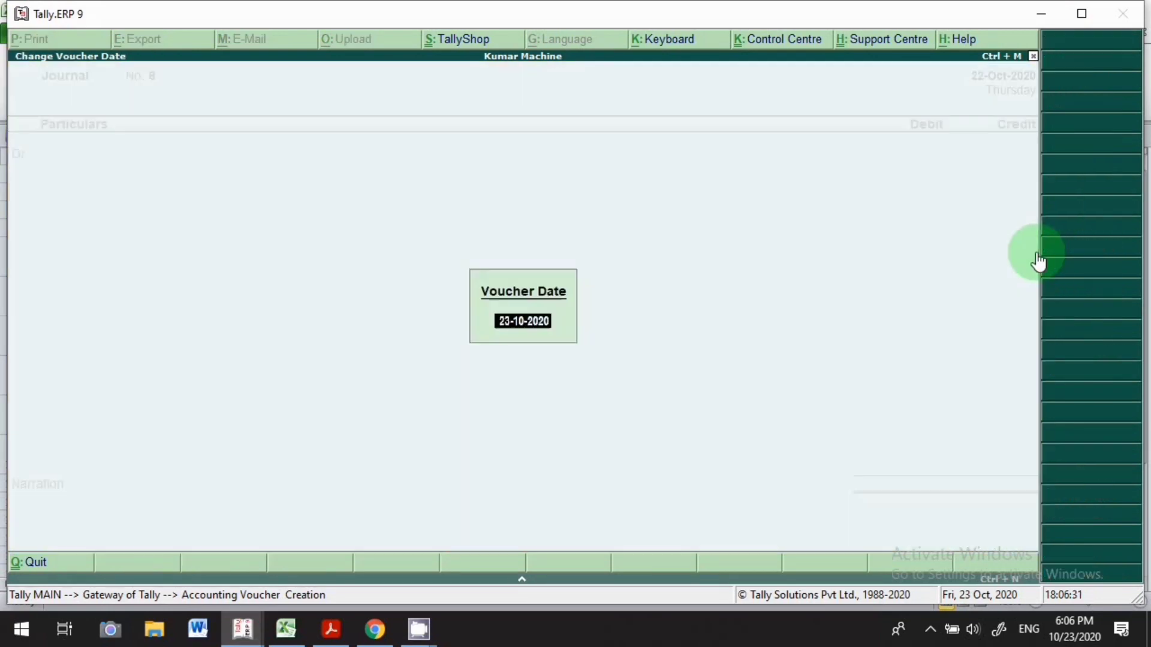
text(3)
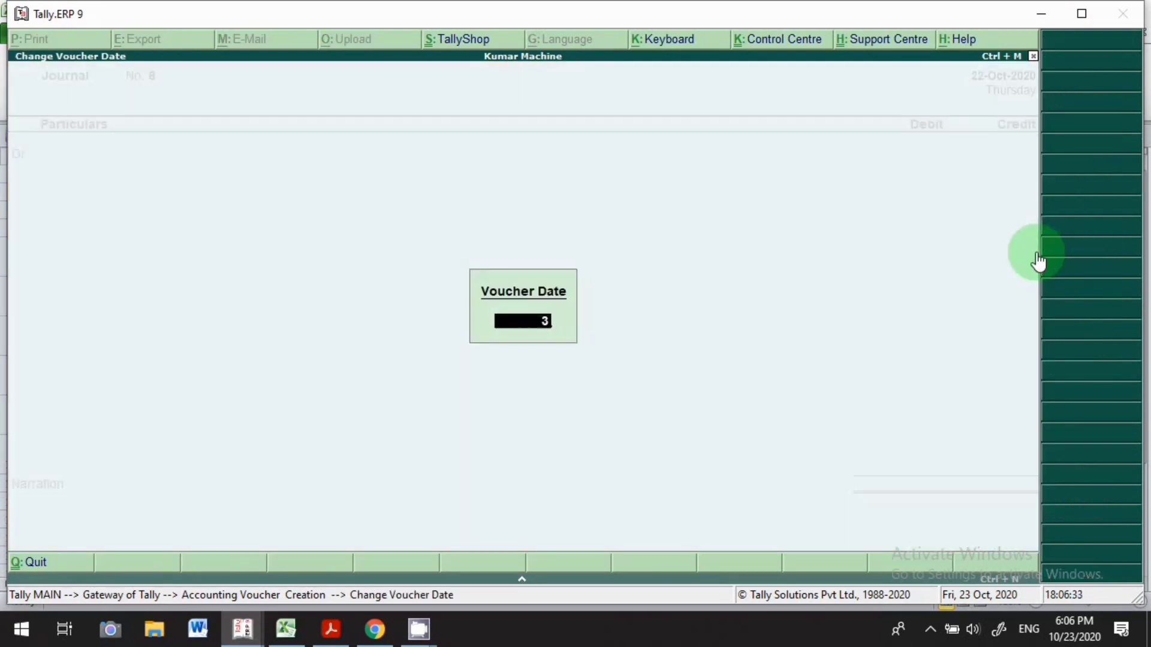
text(0.10)
key(Return)
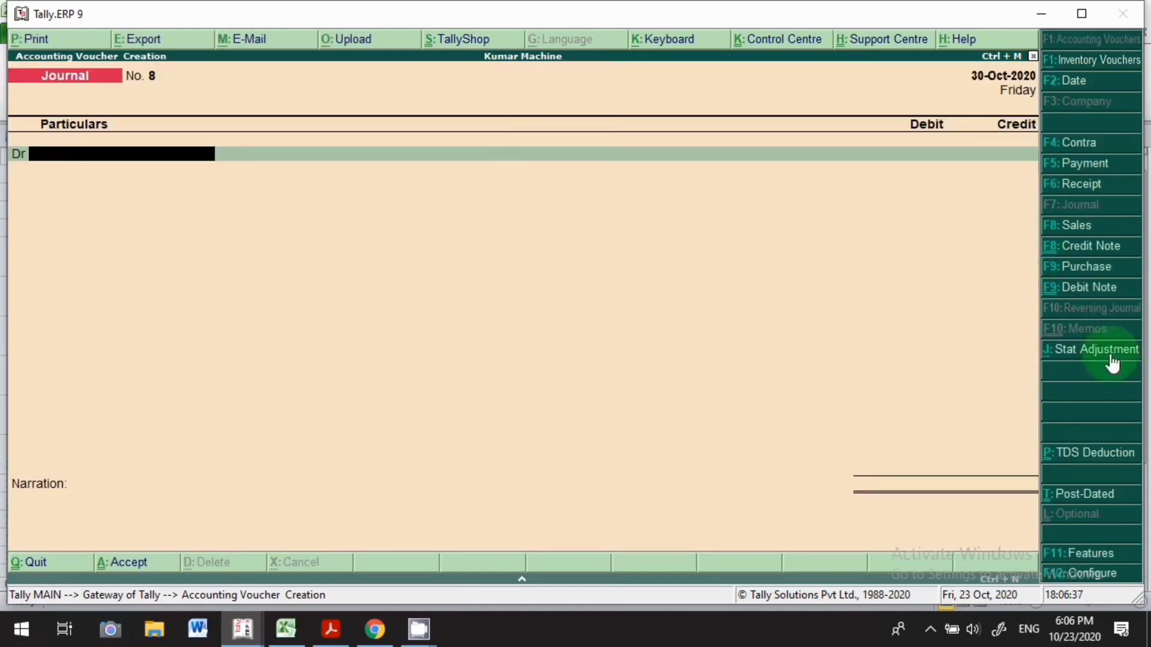
Step: Create a new ledger named Income Tax for the debit line and place it under Indirect Expenses
key(alt+c)
text(In)
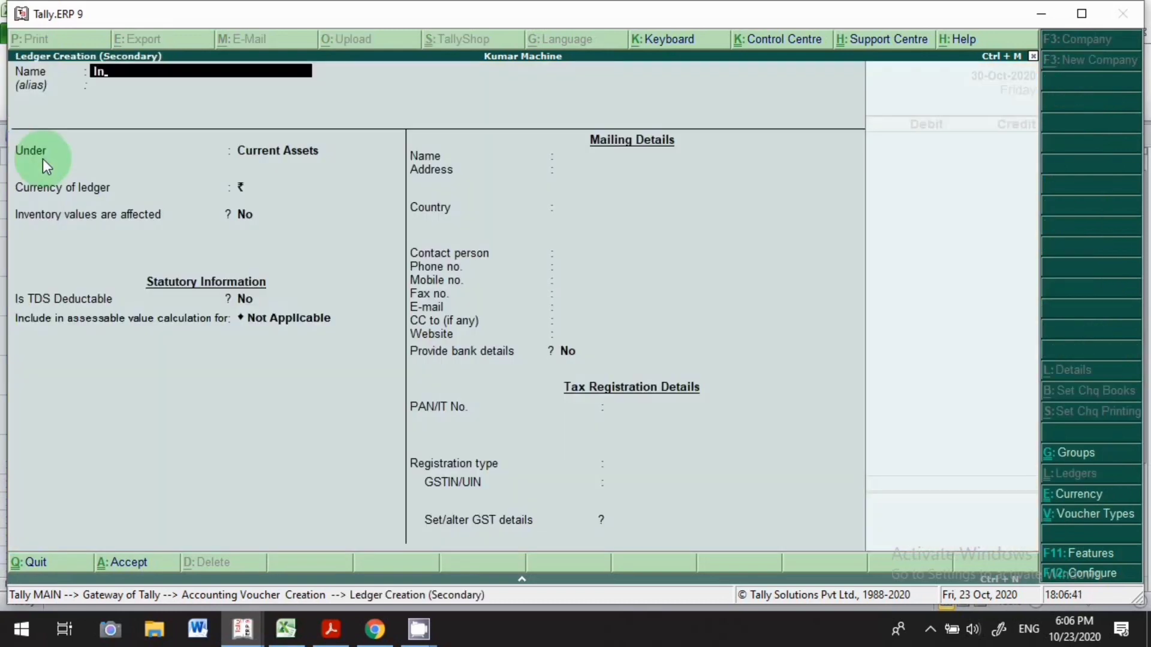
text(come Tax)
key(Return)
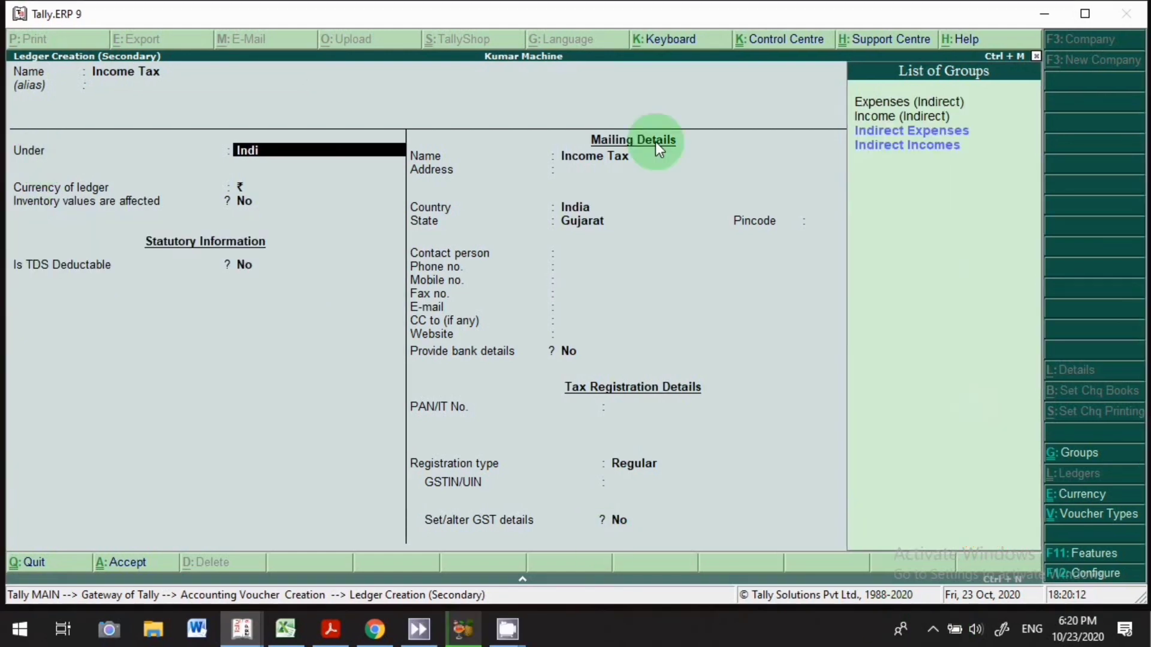
key(Down)
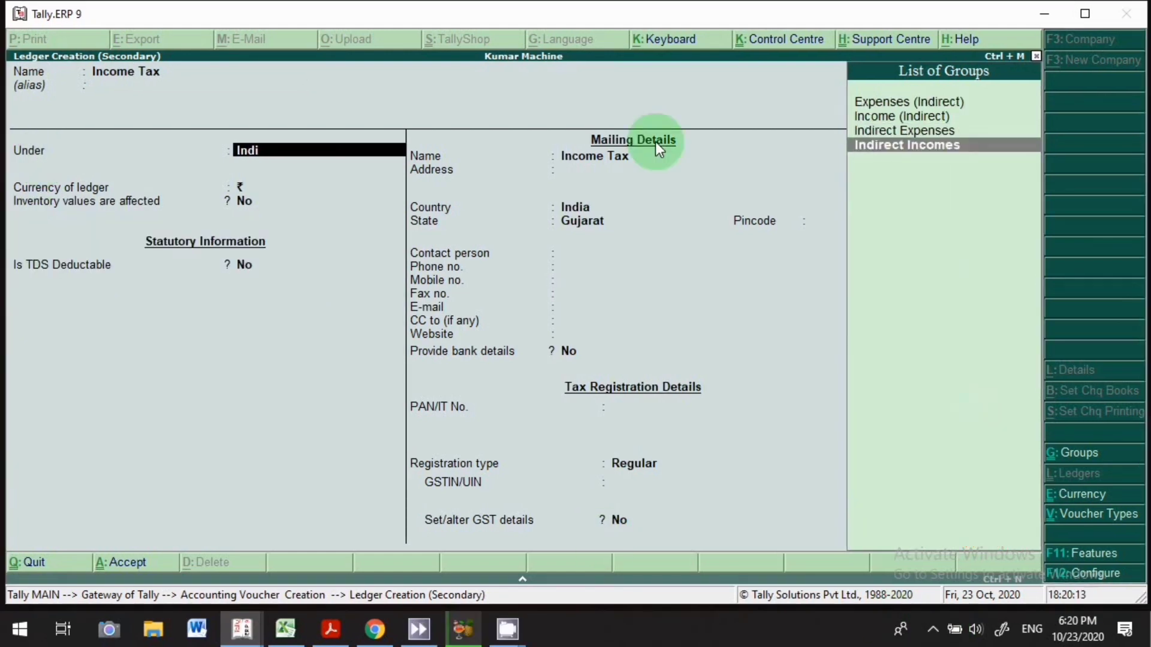
key(Up)
key(Return)
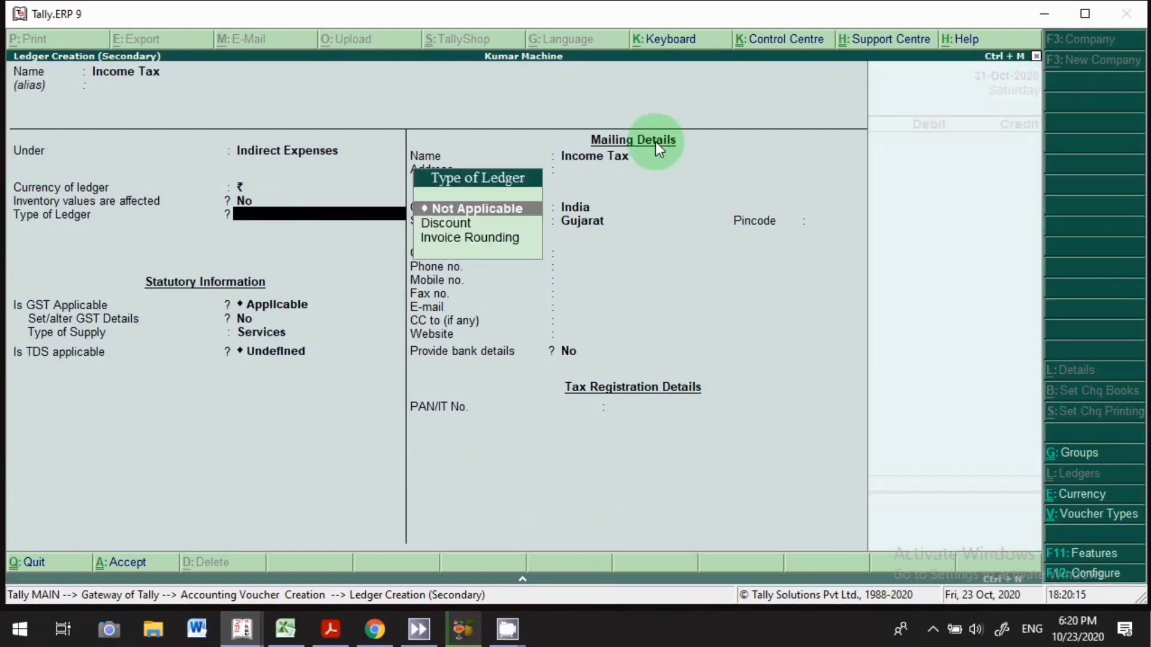
Step: Set the Income Tax ledger's type and GST applicability to Not Applicable, keep the other defaults, and save the ledger
key(Return)
text(N)
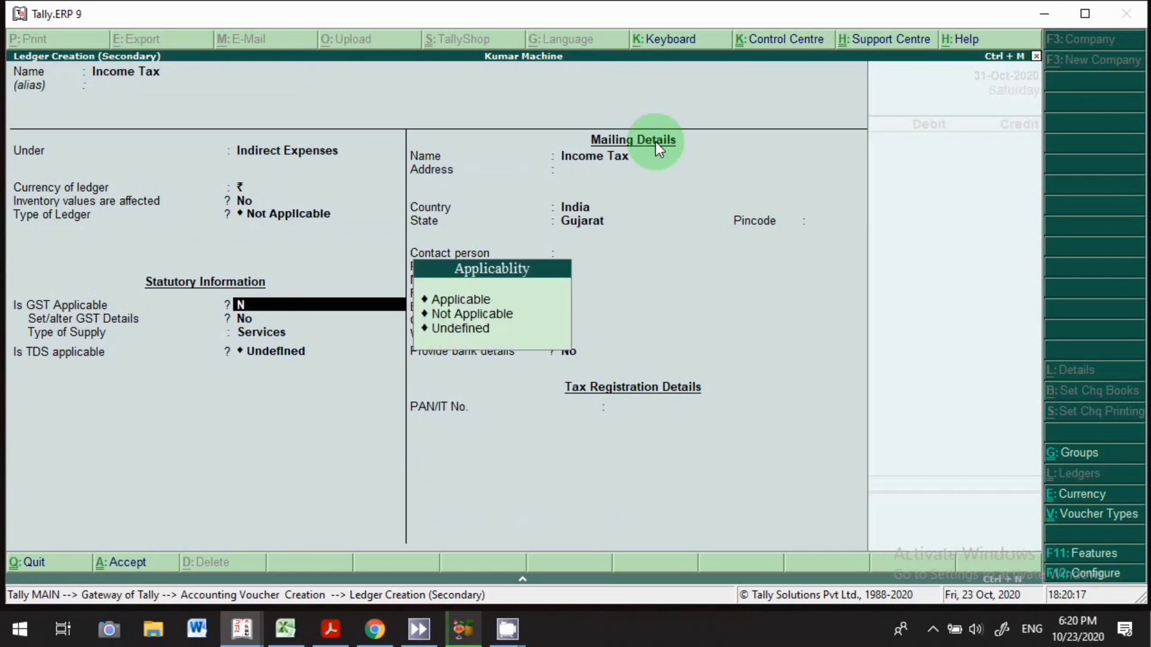
text(o)
key(Return)
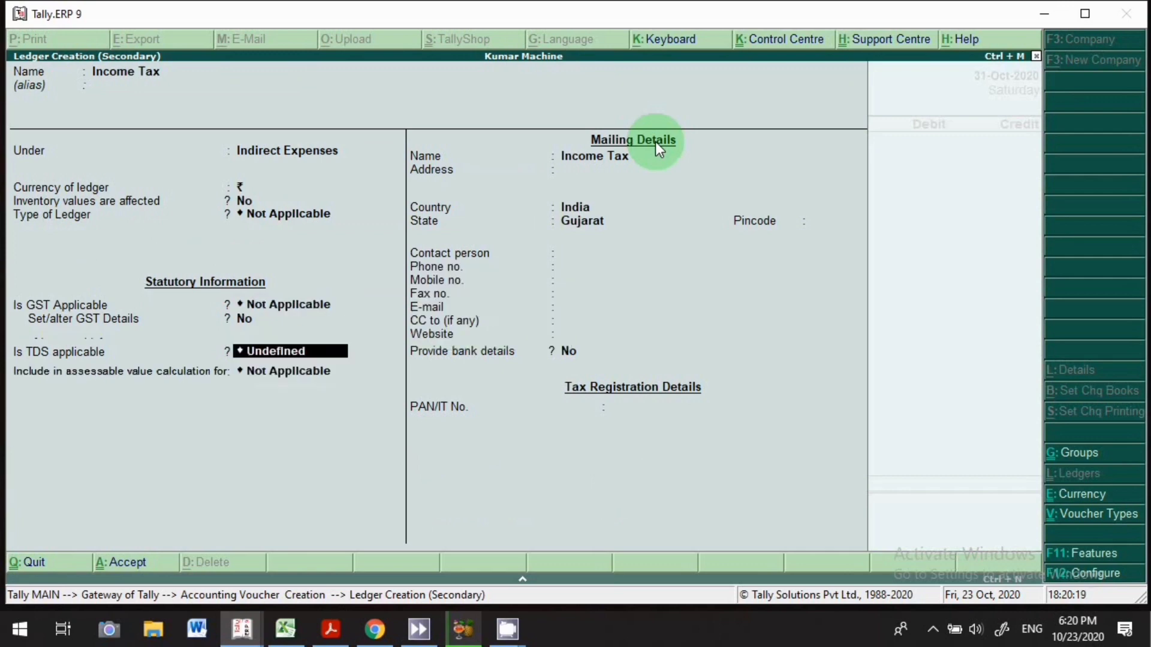
key(Return)
key(Return)
key(Return)
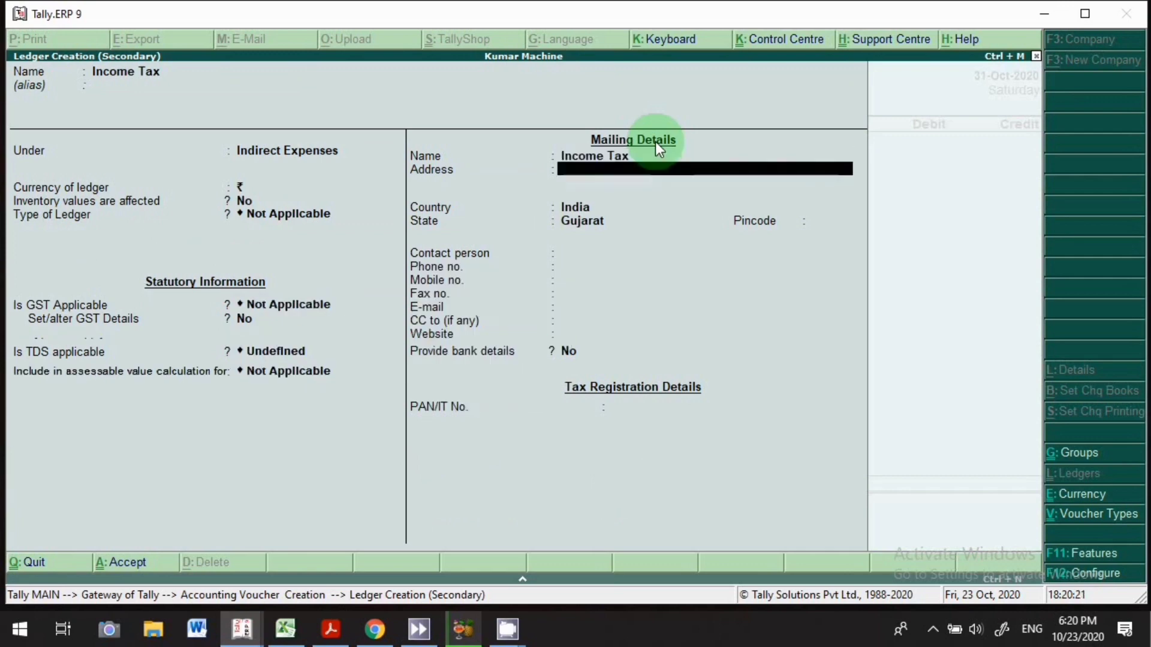
key(Return)
key(Return)
key(Return)
key(Return)
key(Return)
key(Return)
key(Return)
key(Return)
key(Return)
key(Return)
key(Return)
key(Return)
key(Return)
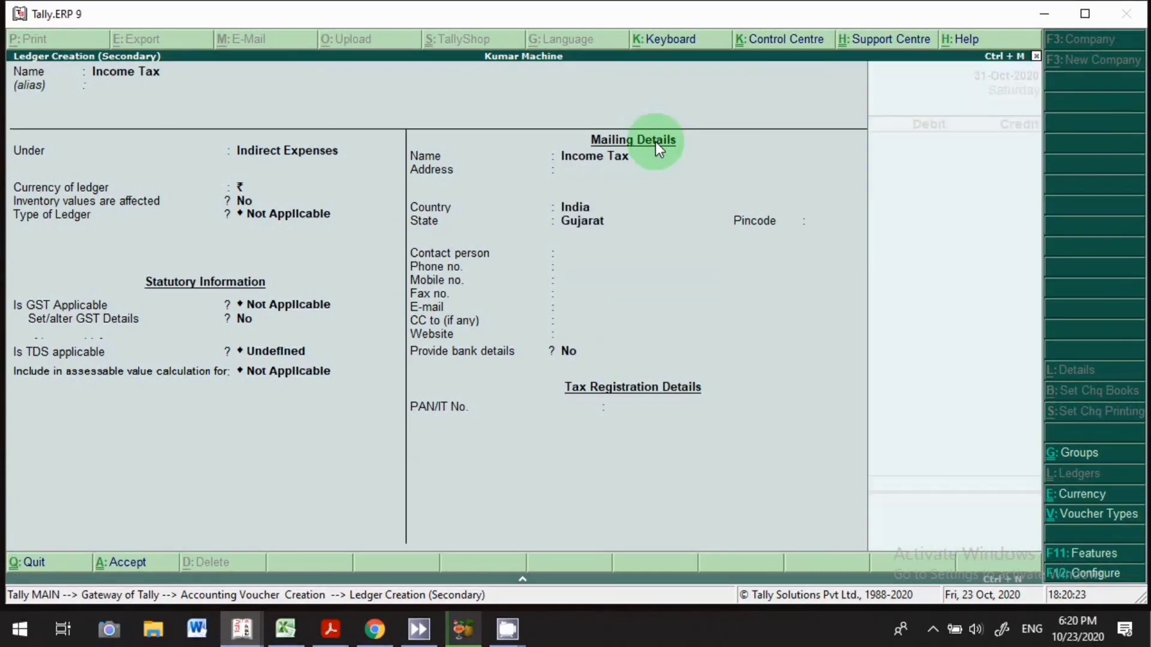
key(Return)
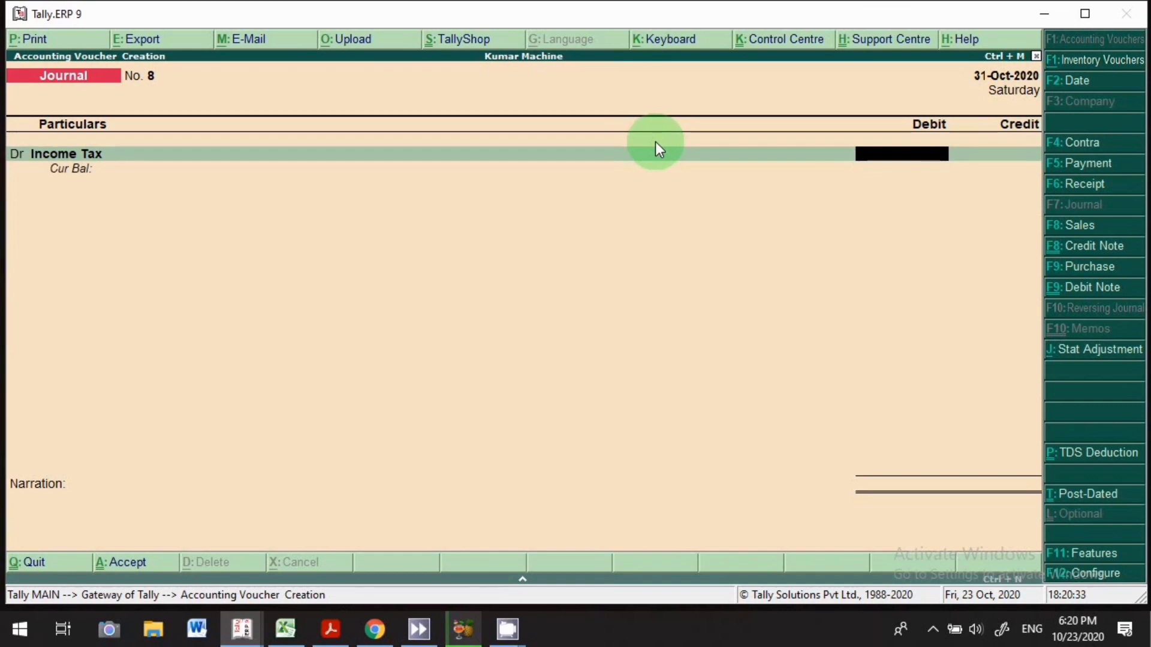
Step: Debit Income Tax with 50,000 in the journal voucher and add a credit line
text(50,)
text(00)
text(00)
key(Return)
key(Return)
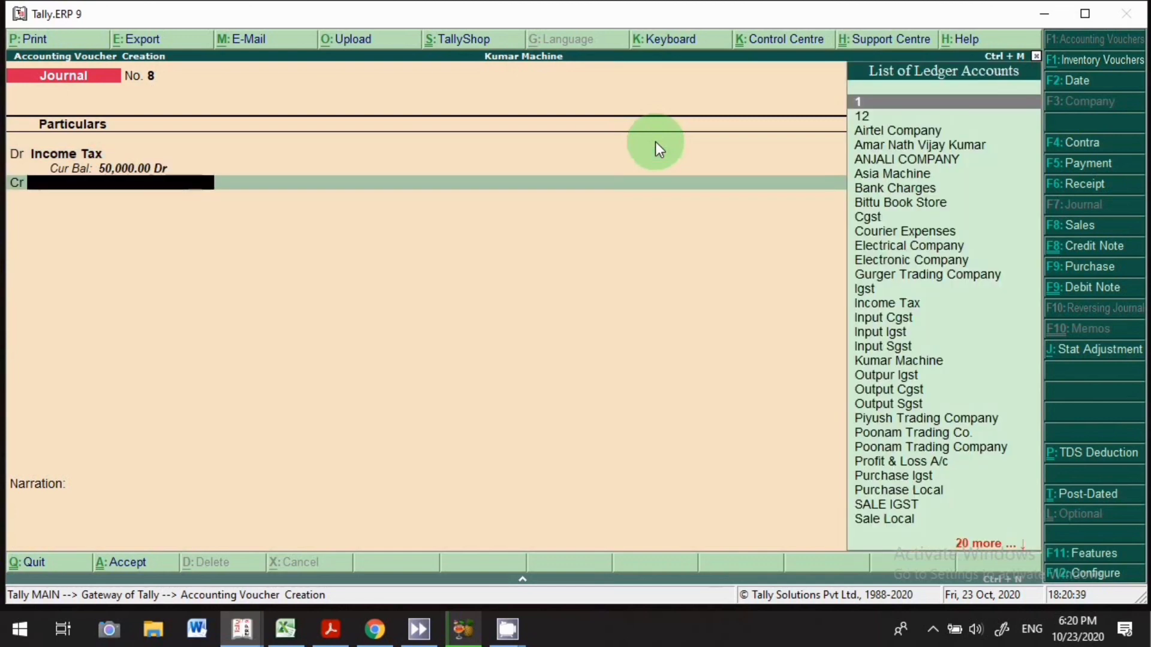
Step: Credit the Tcs on Purchase (20-21) ledger with 2445 in the journal voucher
text(tcs)
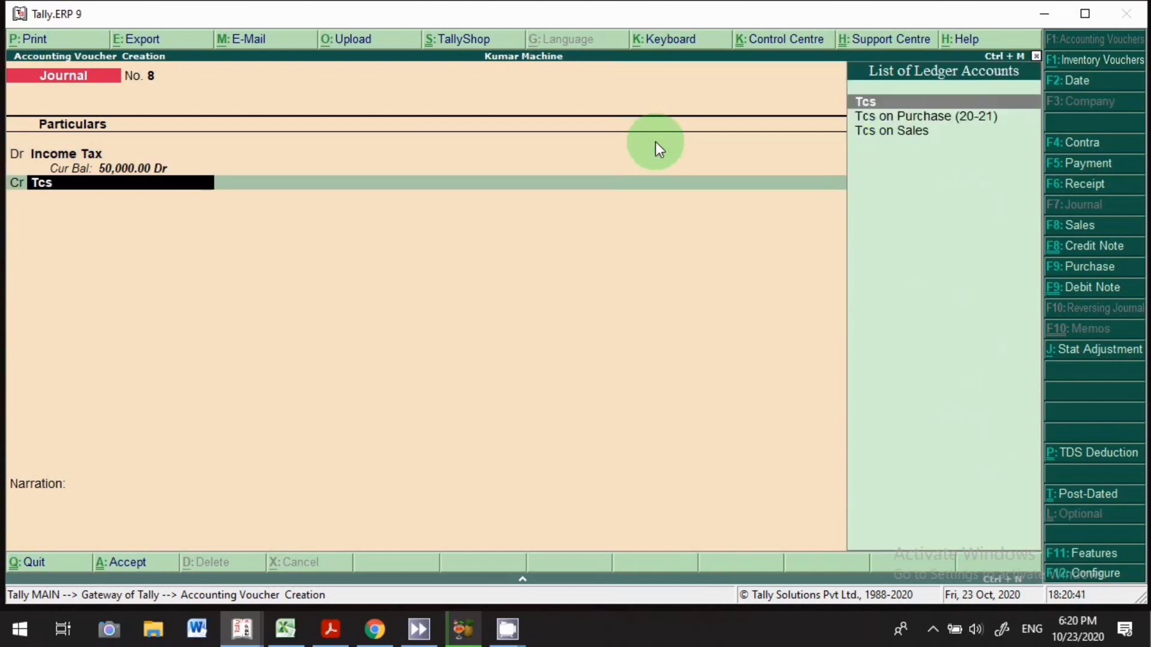
key(Down)
key(Return)
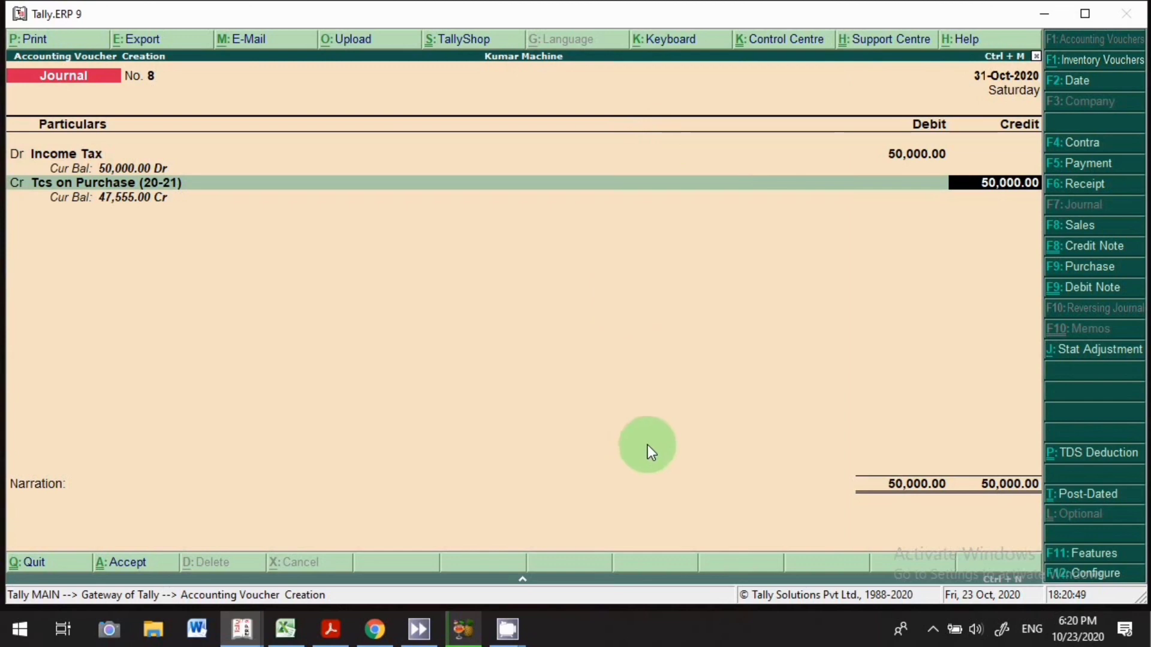
key(BackSpace)
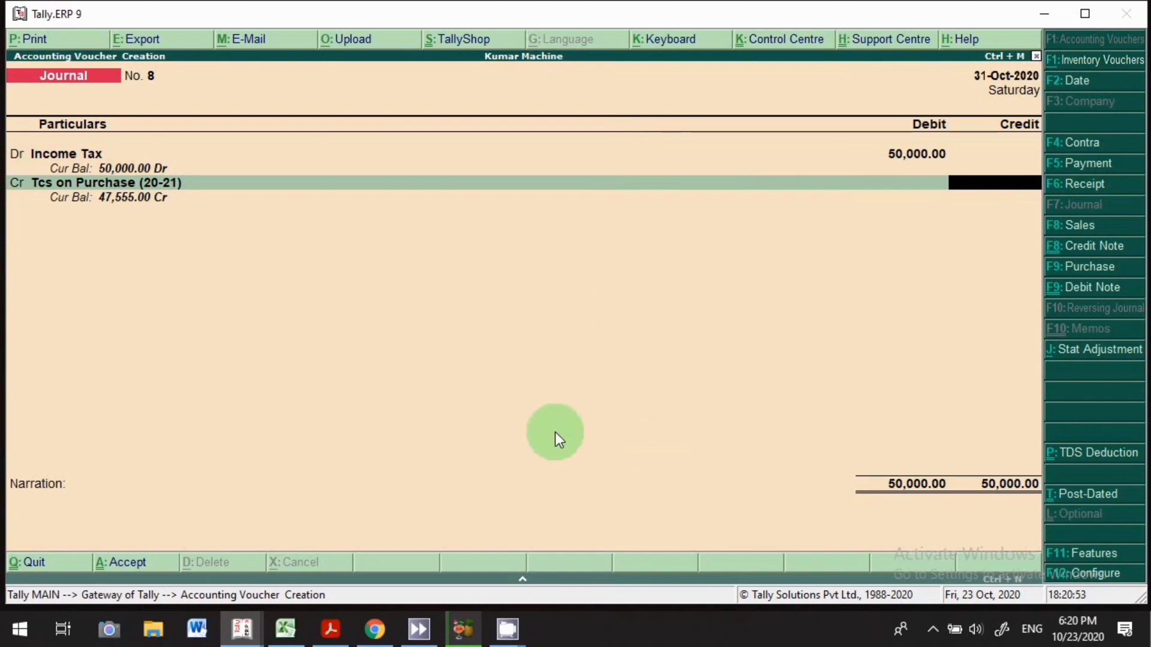
text(2445)
key(Return)
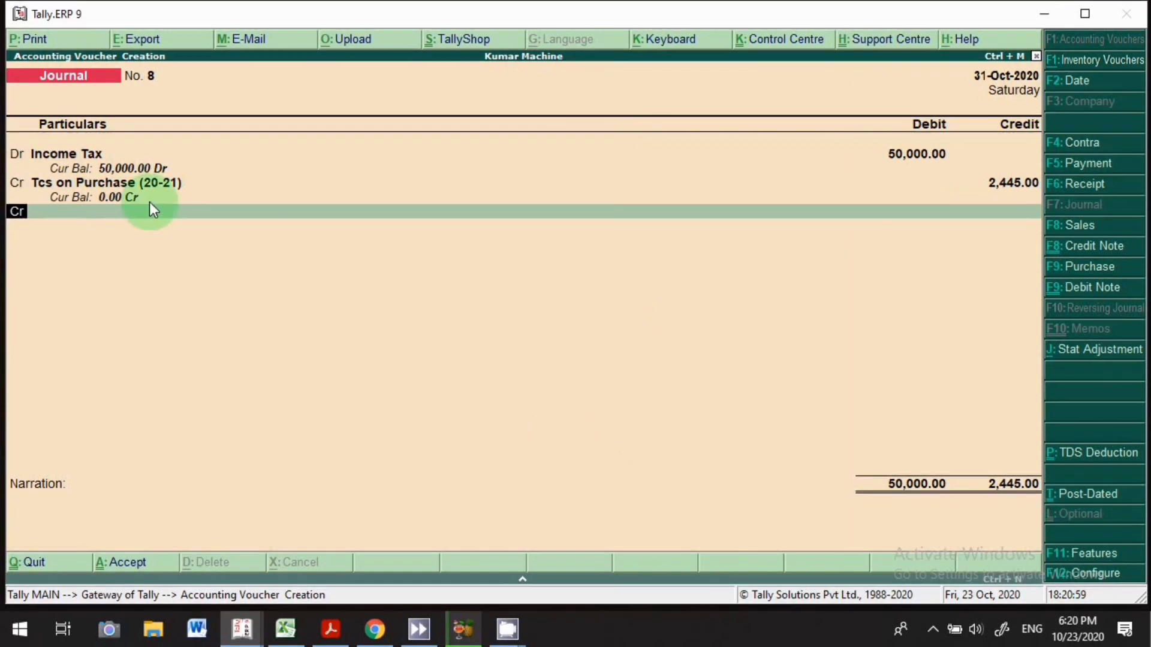
Step: Add another credit line and create a new ledger for it named Incame Tax Payabale
key(Return)
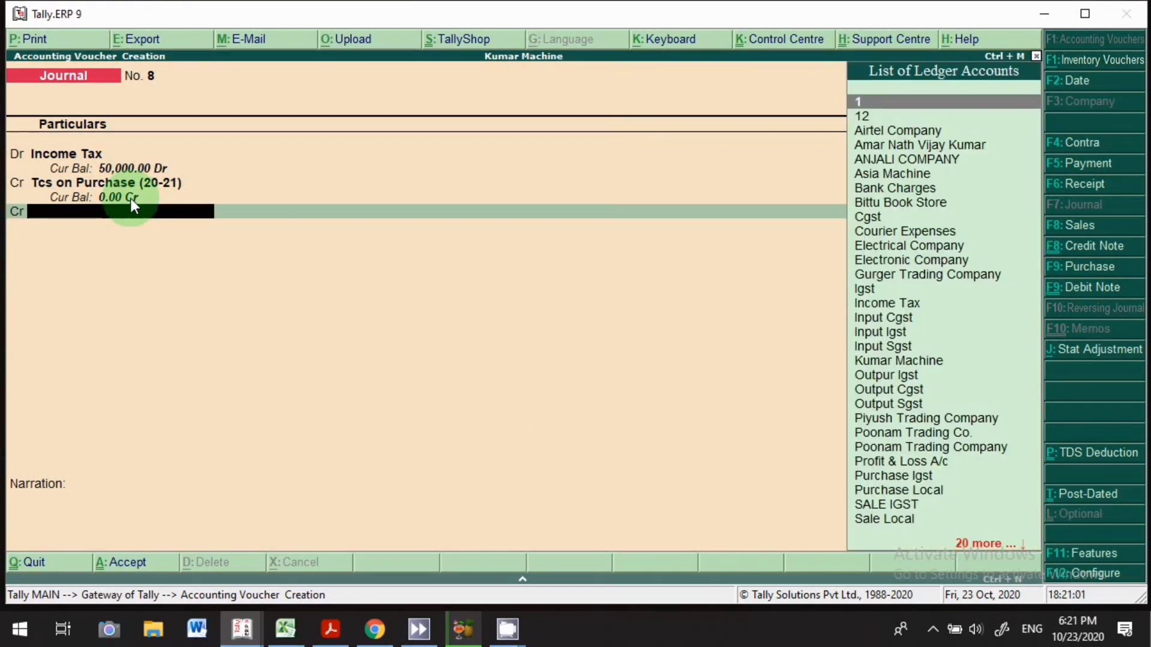
key(alt+c)
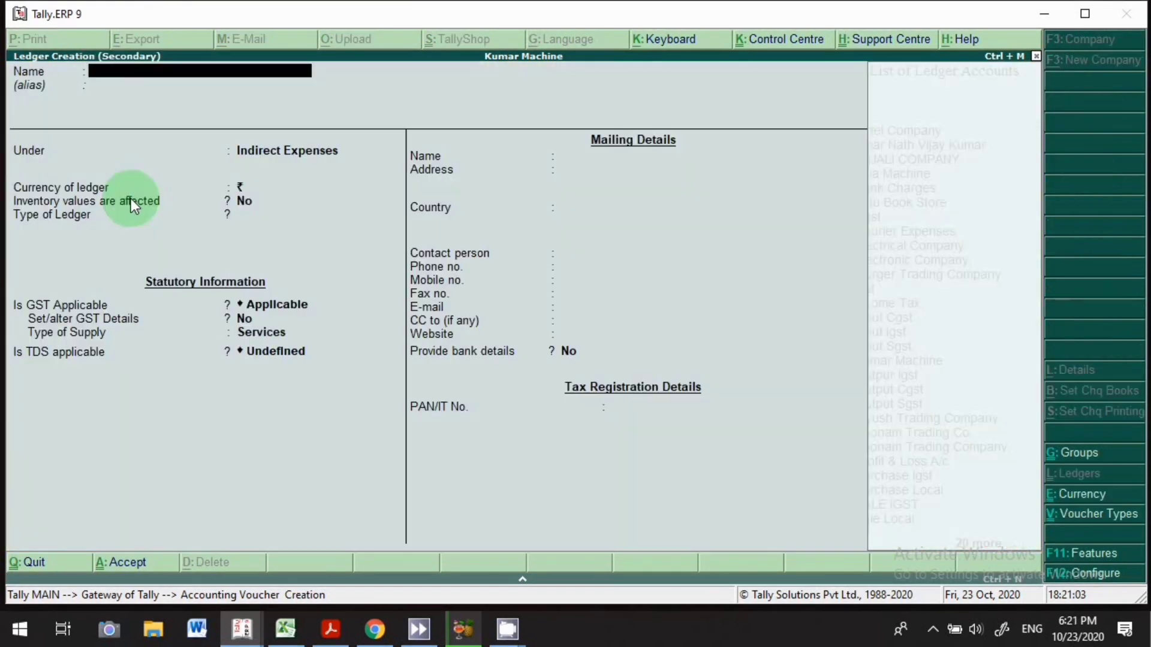
text(Incame)
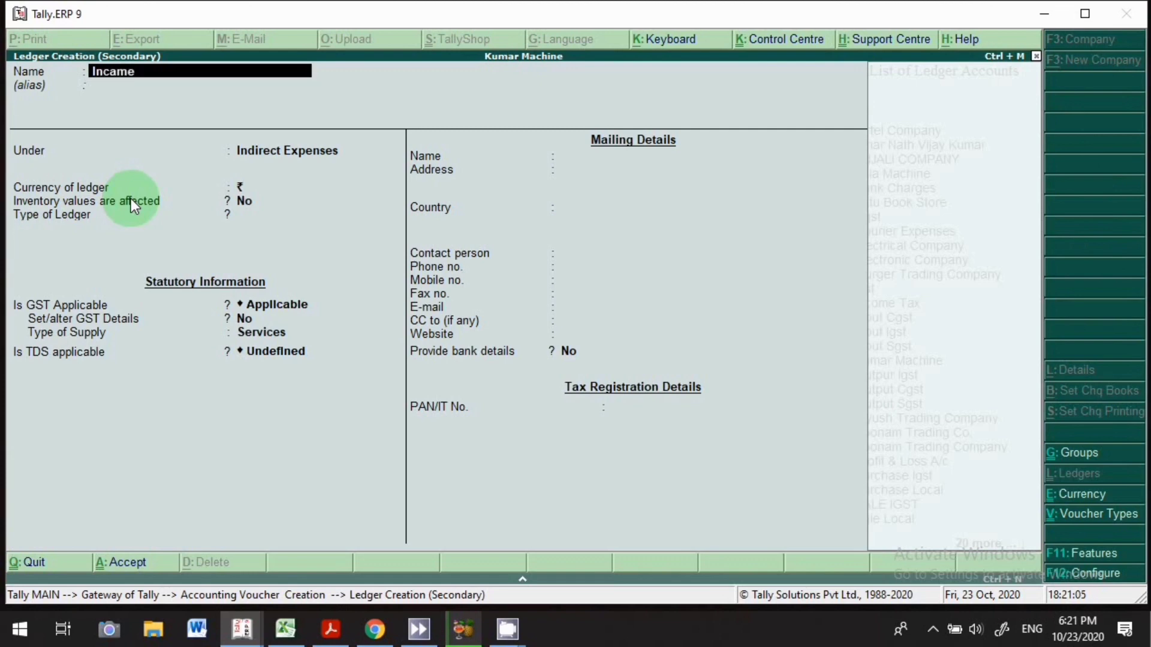
text( Tax Payable)
key(BackSpace)
key(BackSpace)
text(ale)
key(Return)
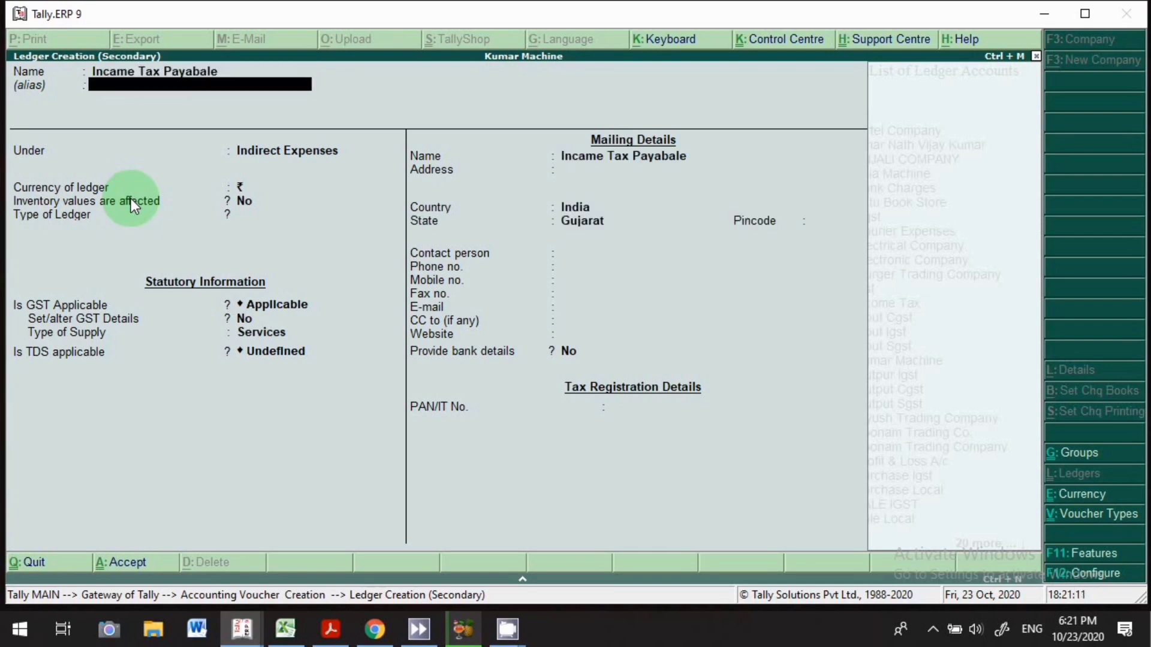
Step: Place the Incame Tax Payabale ledger under Current Liabilities, keep the remaining defaults, and save it
key(Return)
text(Cure)
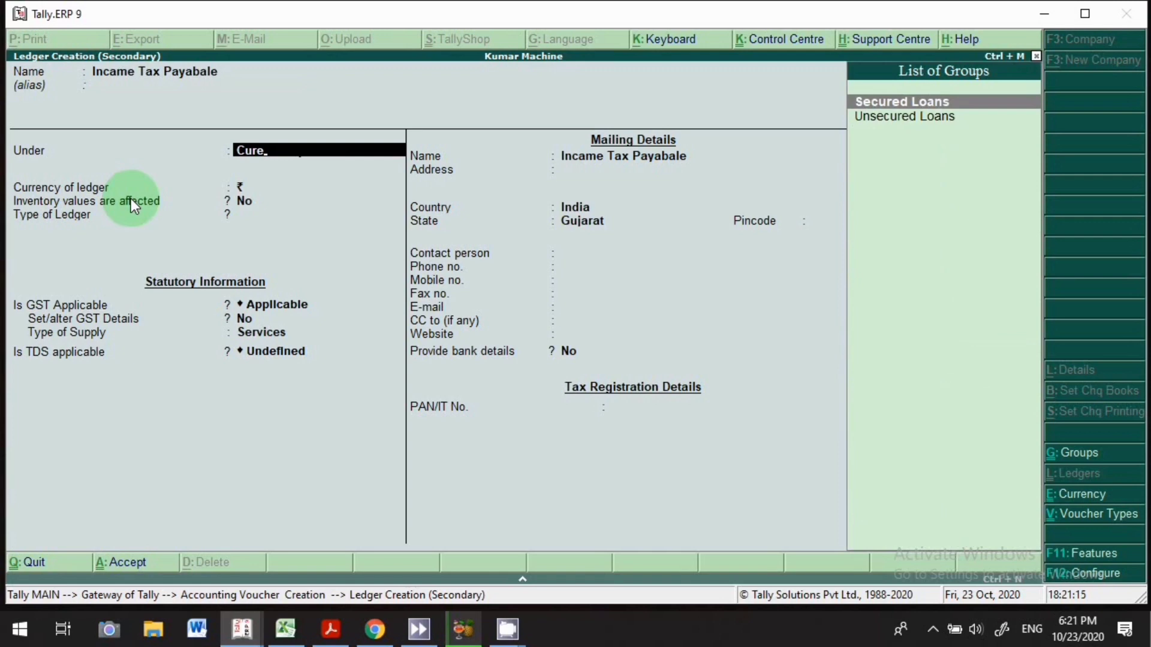
key(BackSpace)
key(Down)
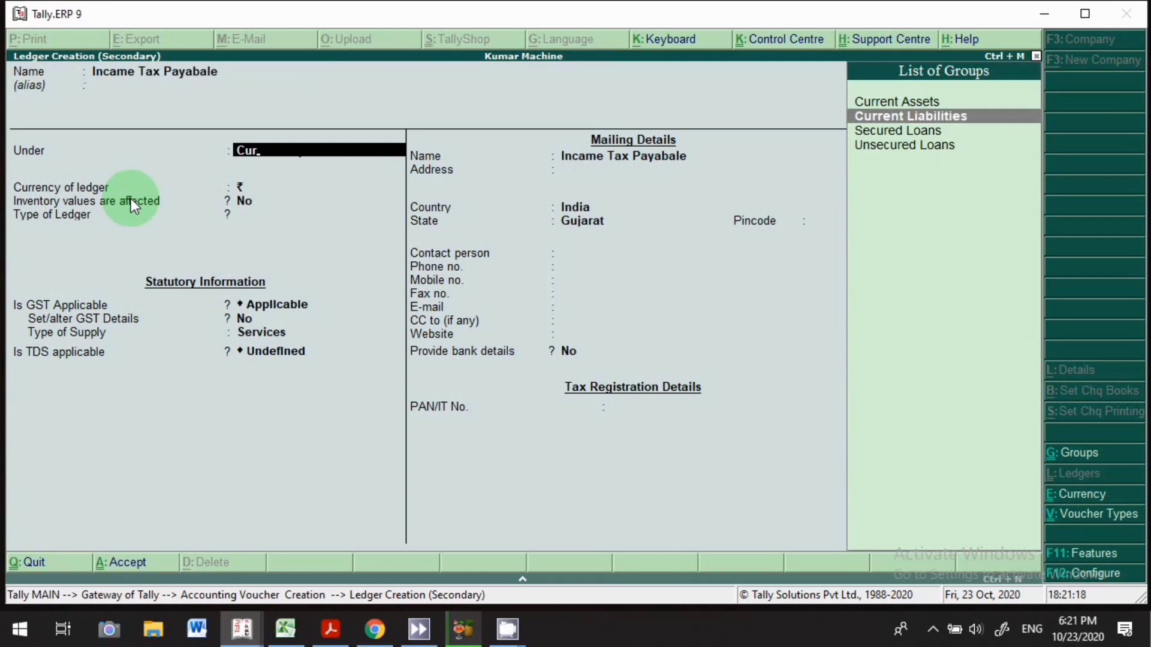
key(Return)
key(Return)
key(Return)
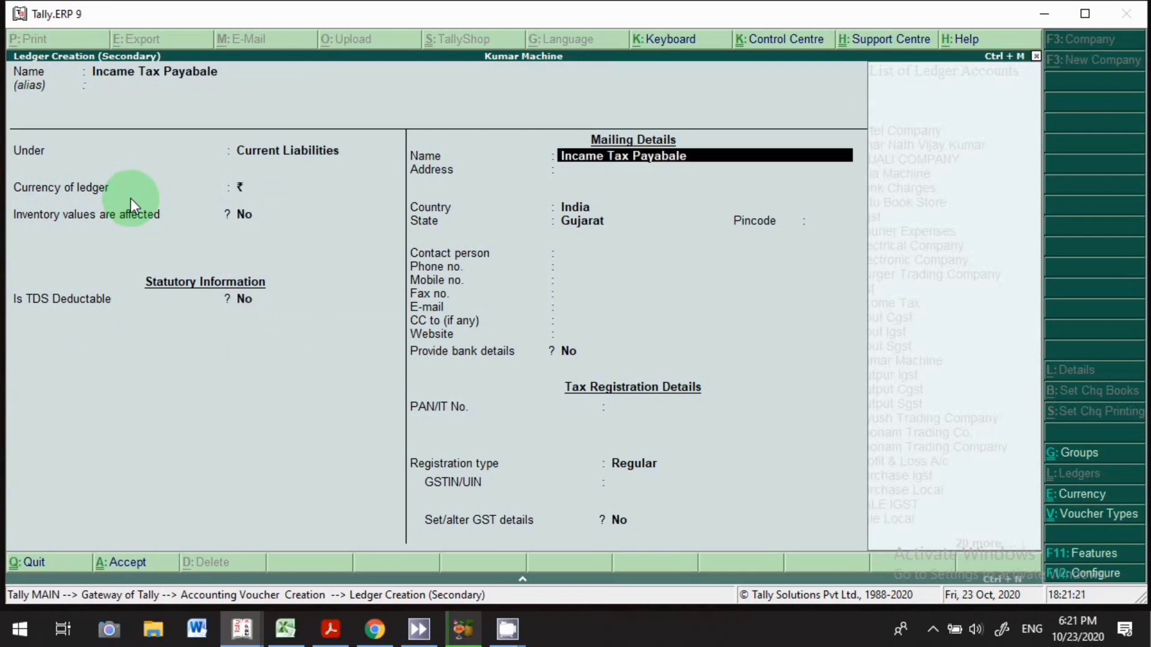
key(Return)
key(Return)
key(Return)
key(Return)
key(Return)
key(Return)
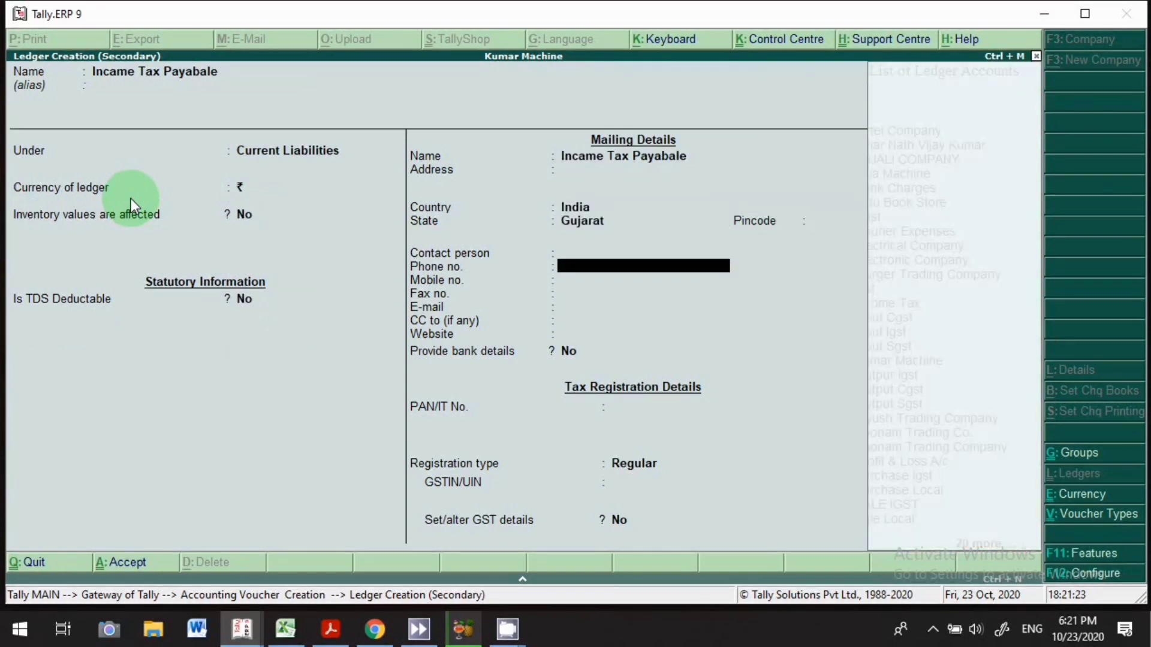
key(Return)
key(Return)
key(Return)
key(Return)
key(Return)
key(Return)
key(Return)
key(Return)
key(Return)
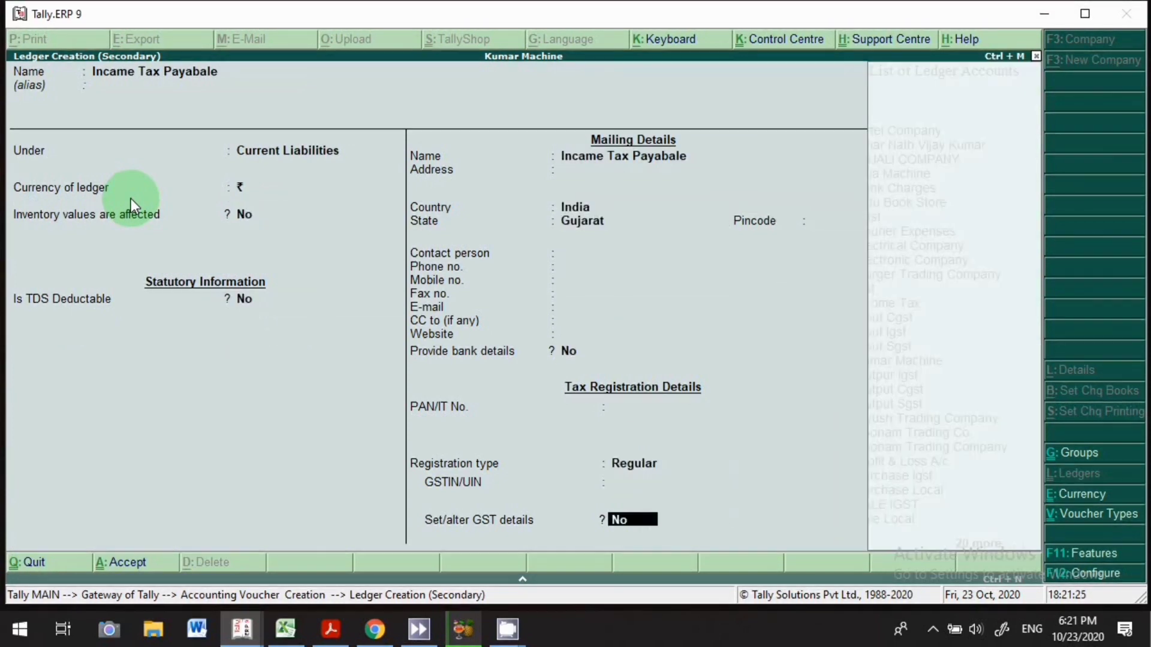
key(Return)
key(Return)
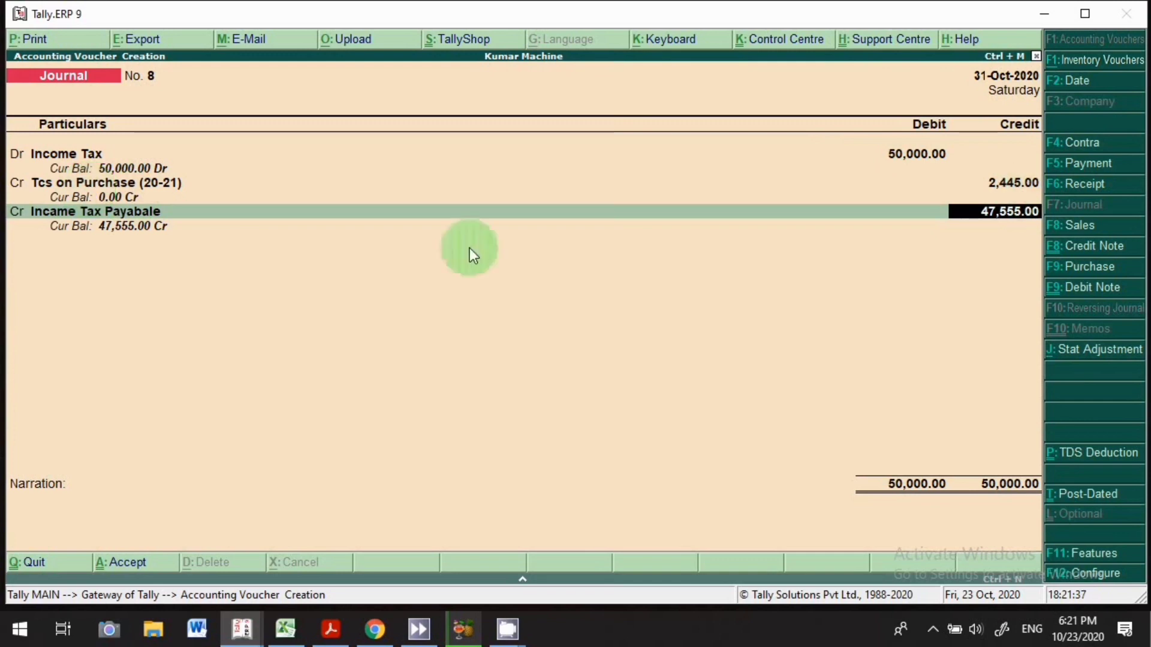
Step: Accept 47,555 as the Incame Tax Payabale credit, save the journal voucher without narration, and exit voucher entry
key(Return)
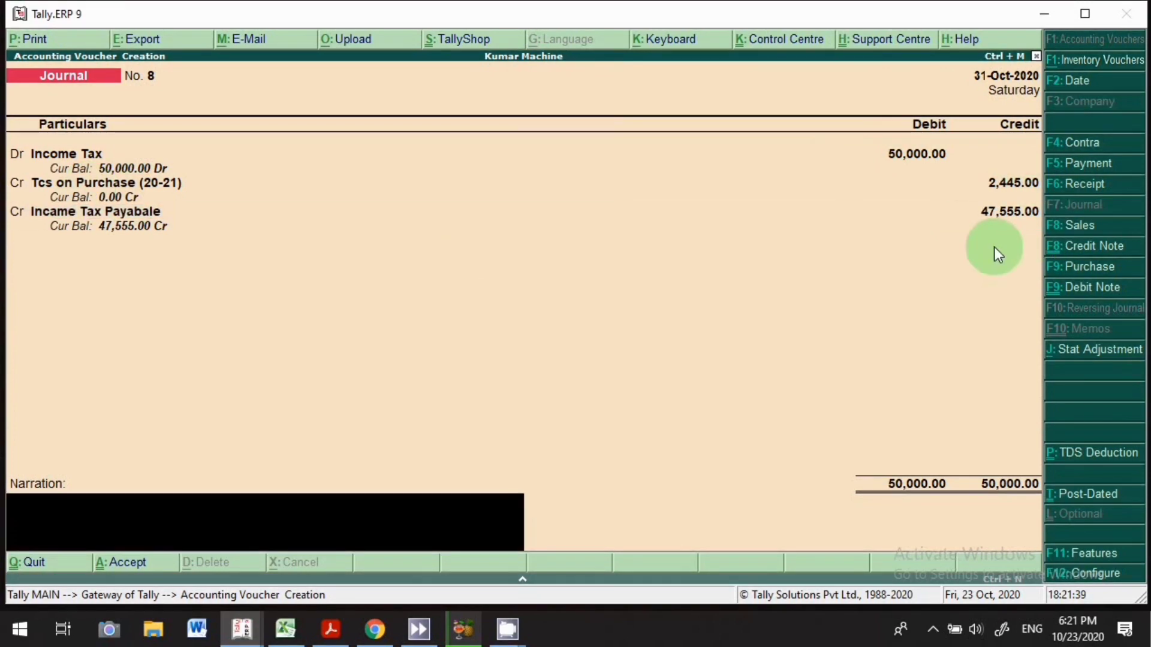
key(Return)
key(Return)
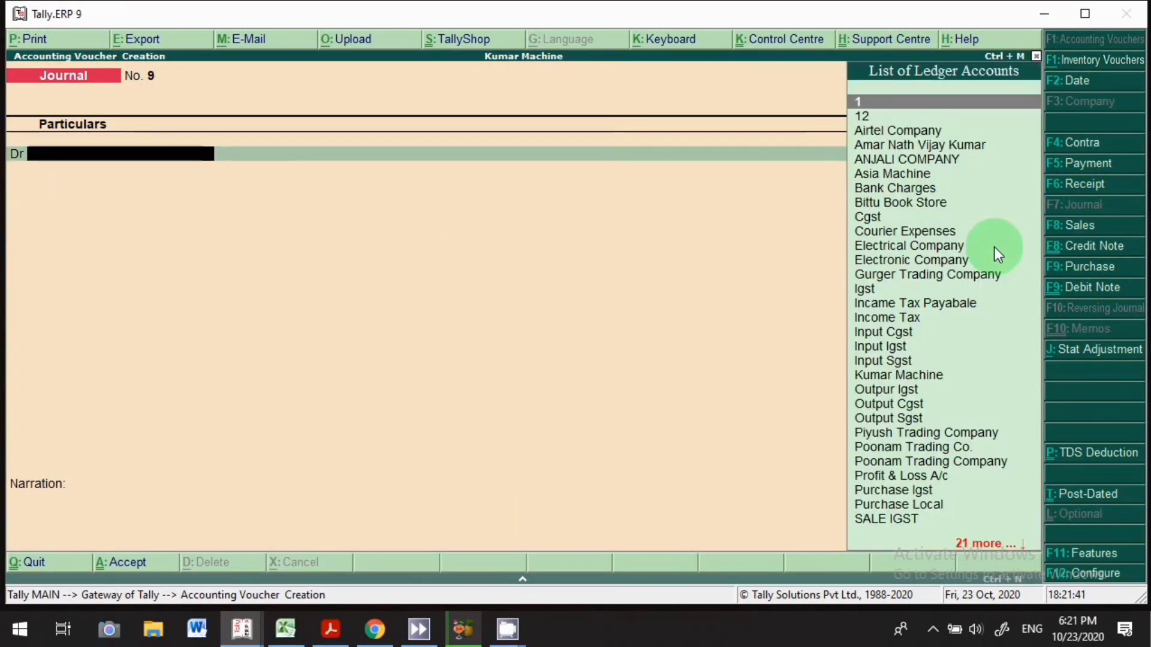
key(Escape)
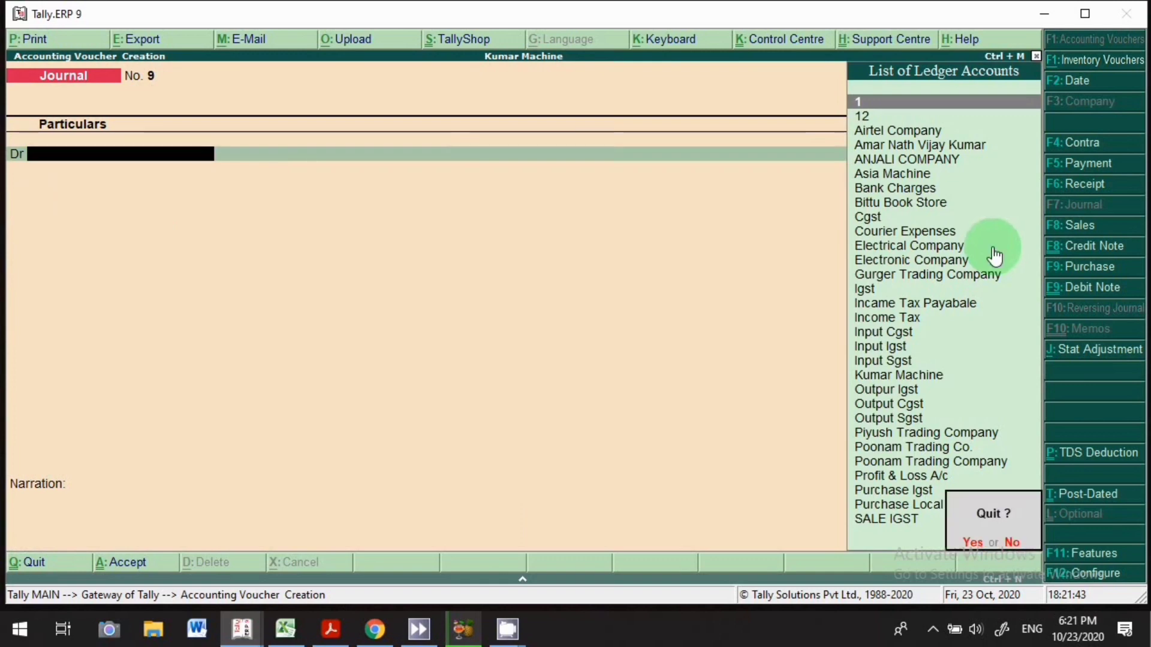
key(Return)
Step: Check the Tcs on Purchase (20-21) and Incame Tax Payabale lines in the detailed Balance Sheet
key(b)
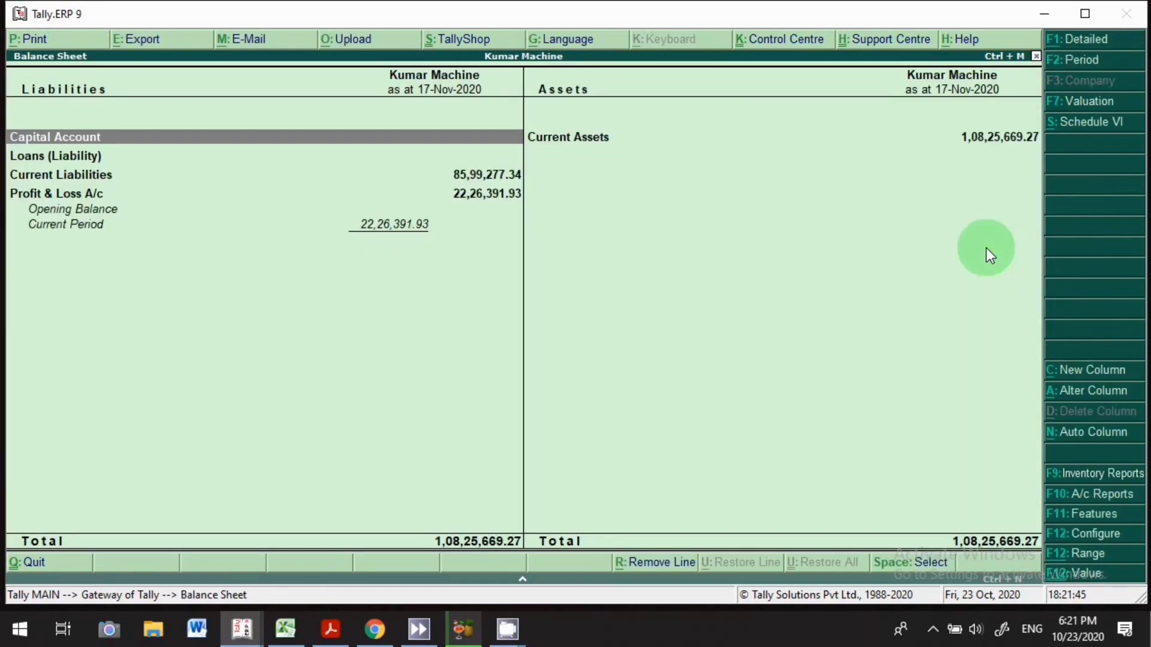
click(1090, 40)
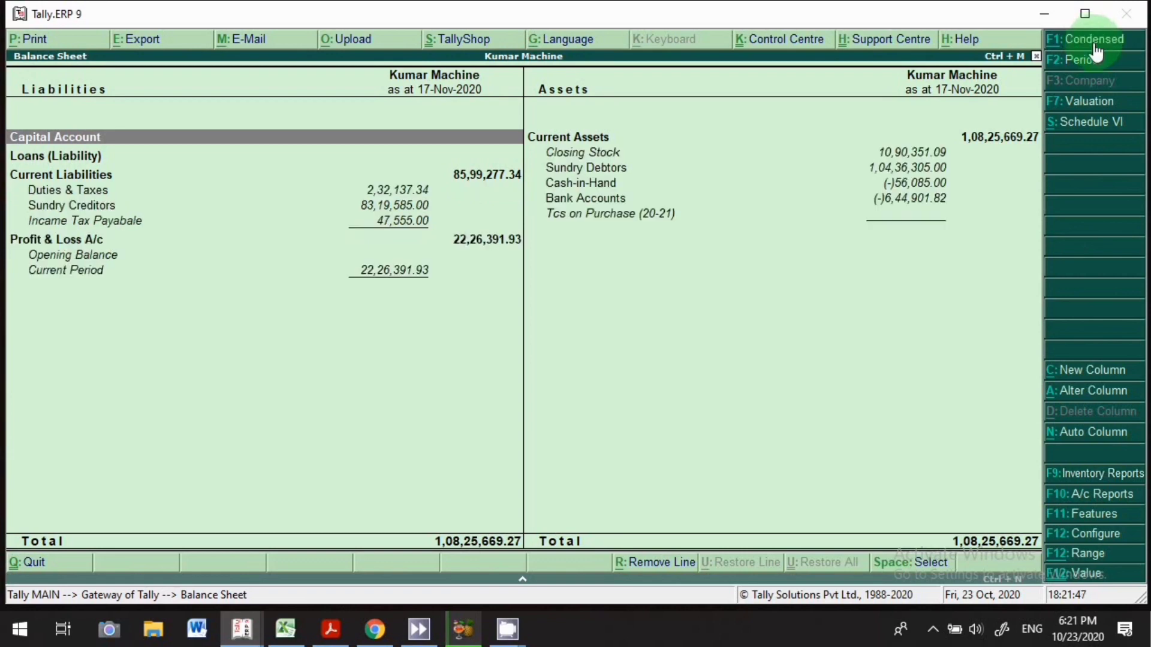
click(623, 220)
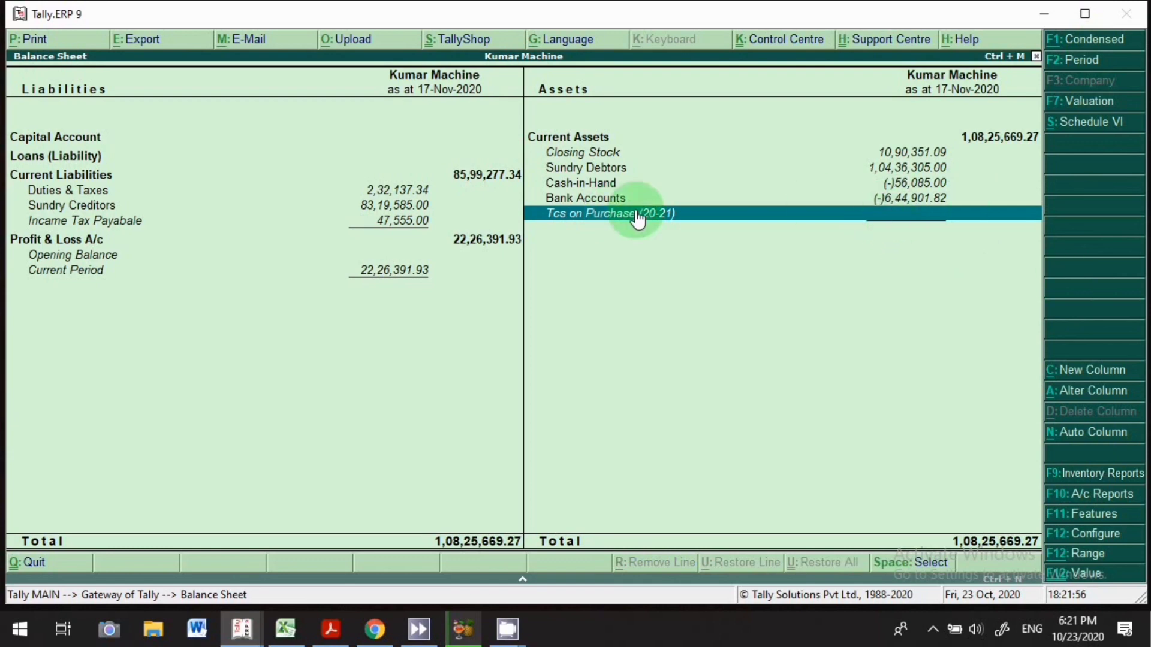
click(63, 220)
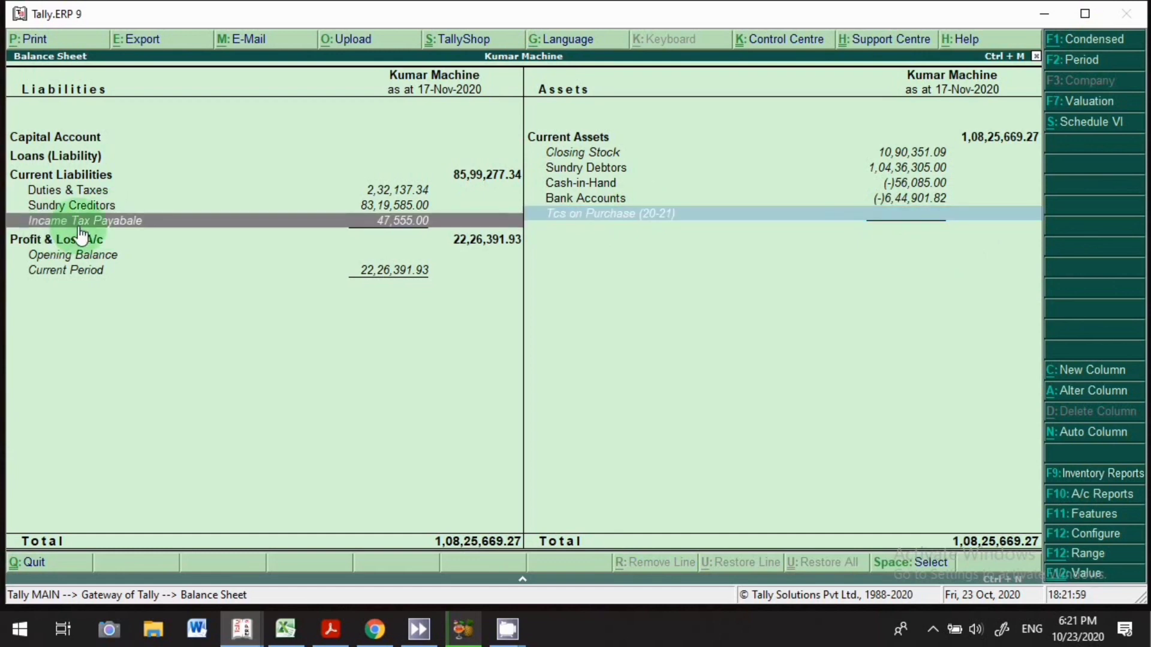